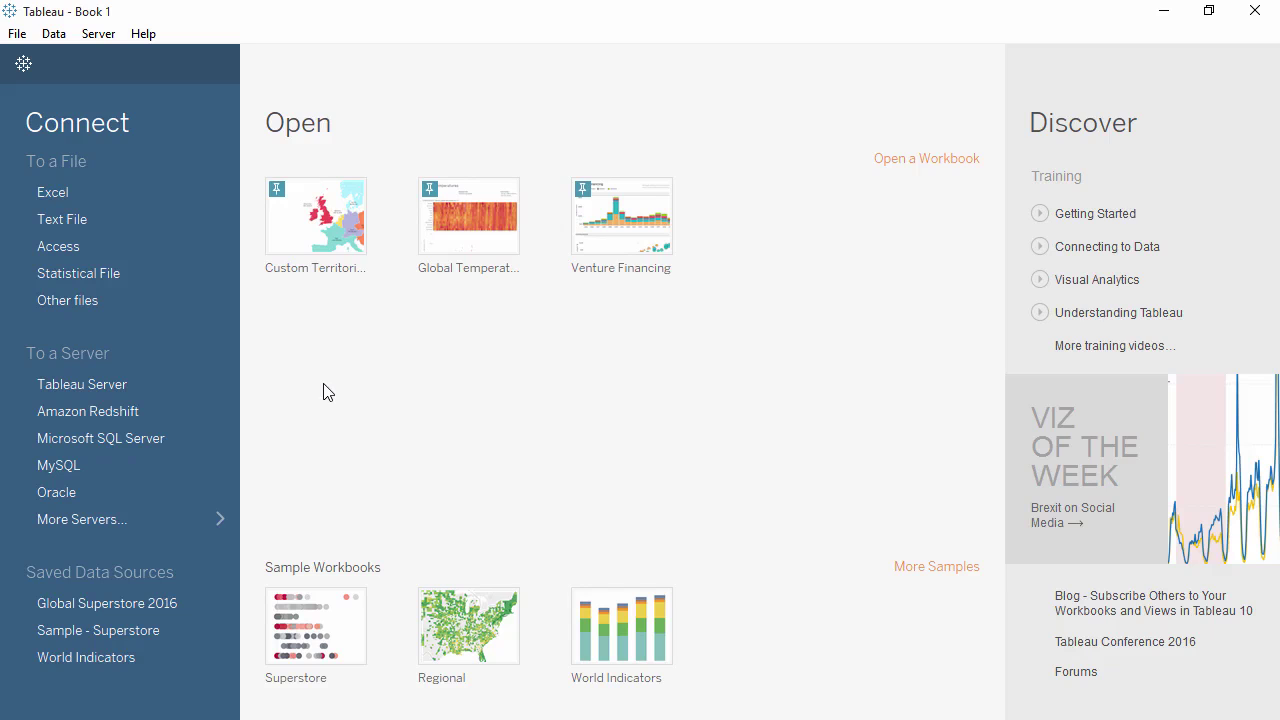
# Step: Look over the available server connectors and the Orders sheet of Global Superstore Orders 2016.xlsx in Excel, and return to Tableau
pyautogui.click(159, 516)
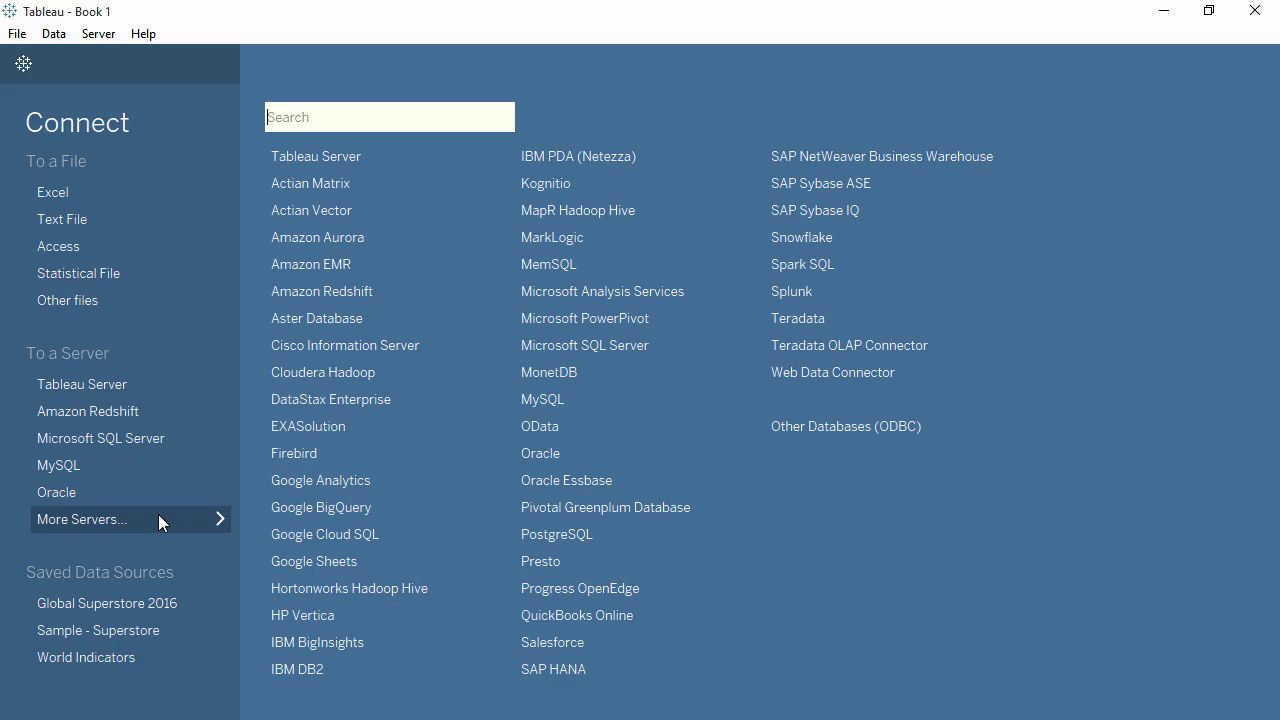
pyautogui.click(159, 516)
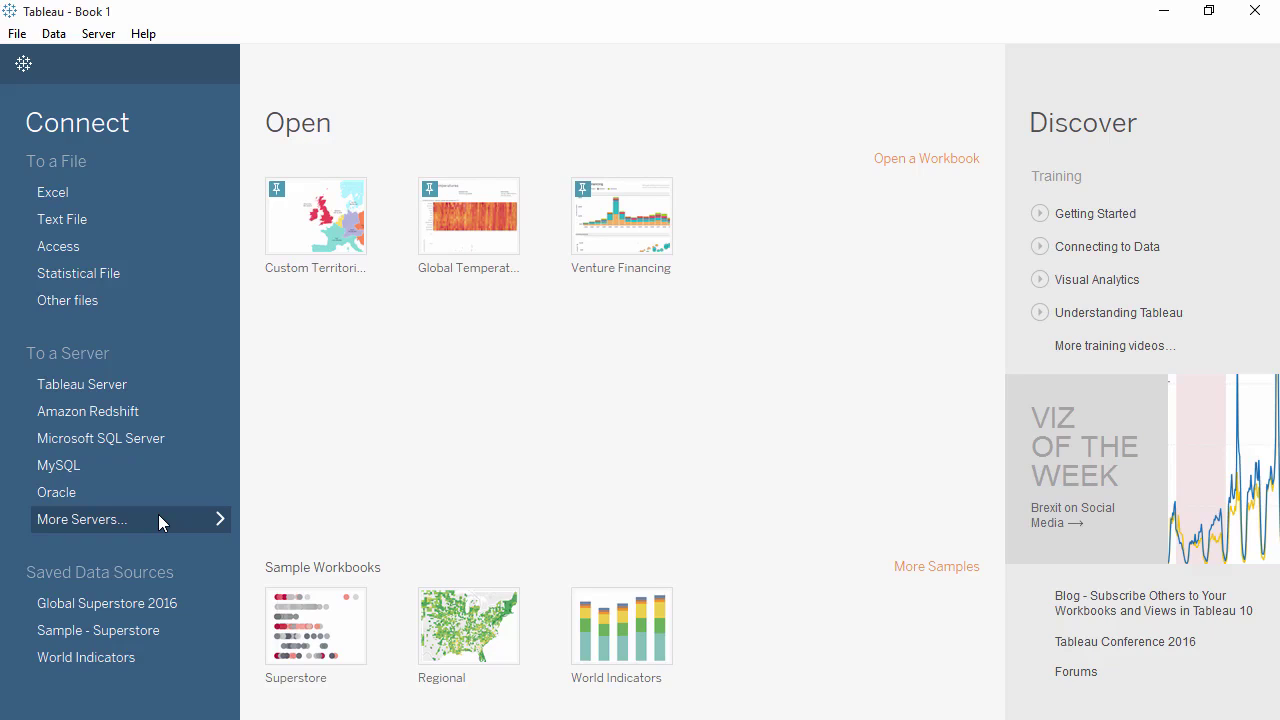
pyautogui.click(1168, 21)
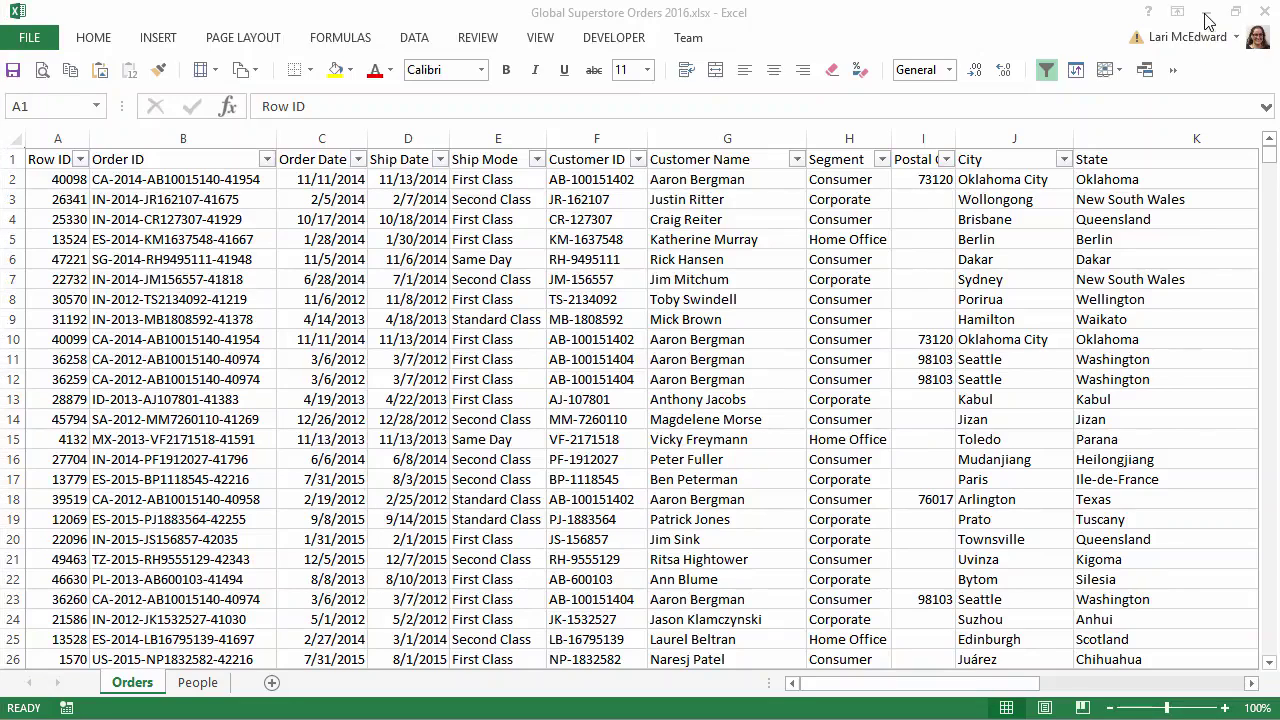
pyautogui.click(1208, 20)
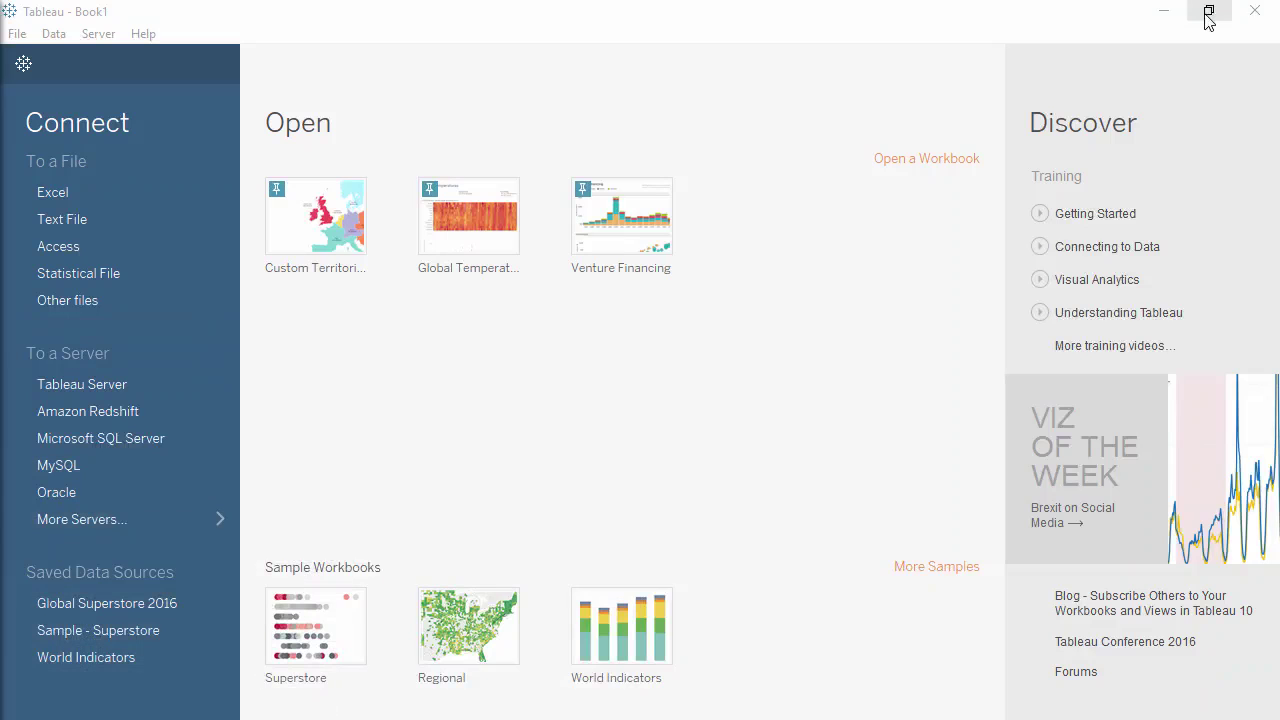
# Step: Connect to the Excel workbook Global Superstore Orders 2016.xlsx and add its Orders sheet to the data source
pyautogui.click(153, 196)
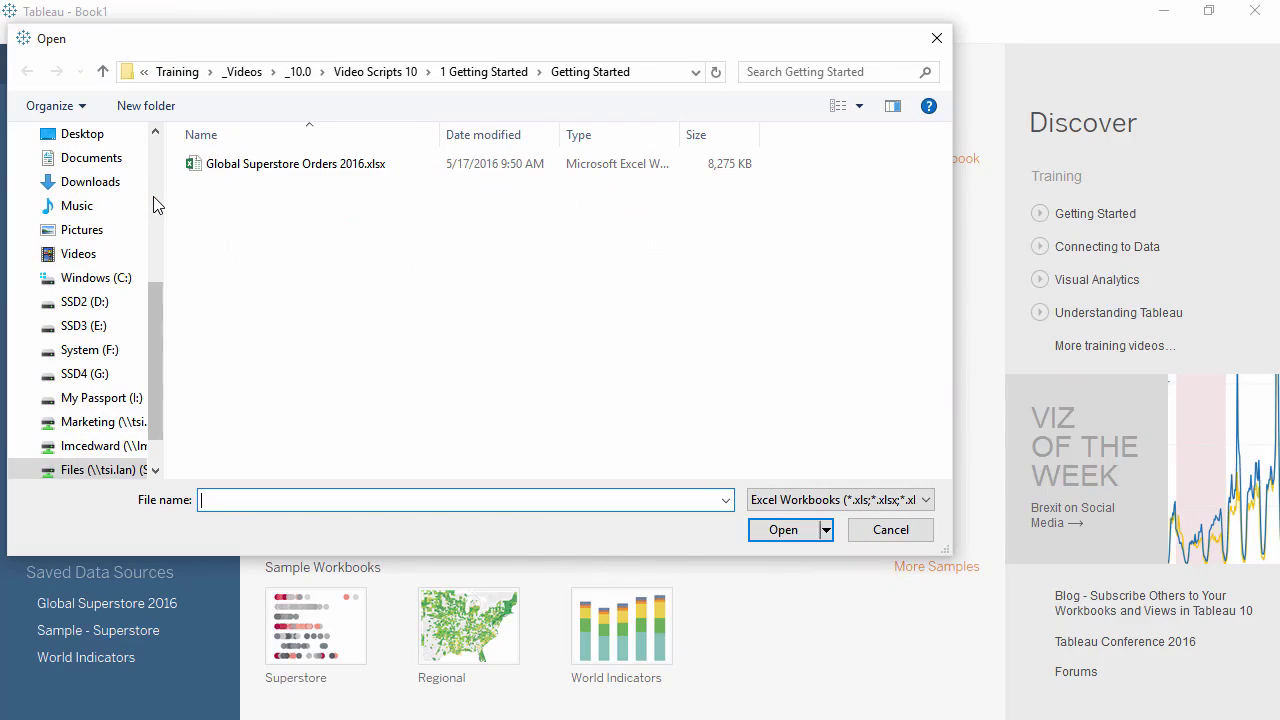
pyautogui.doubleClick(270, 168)
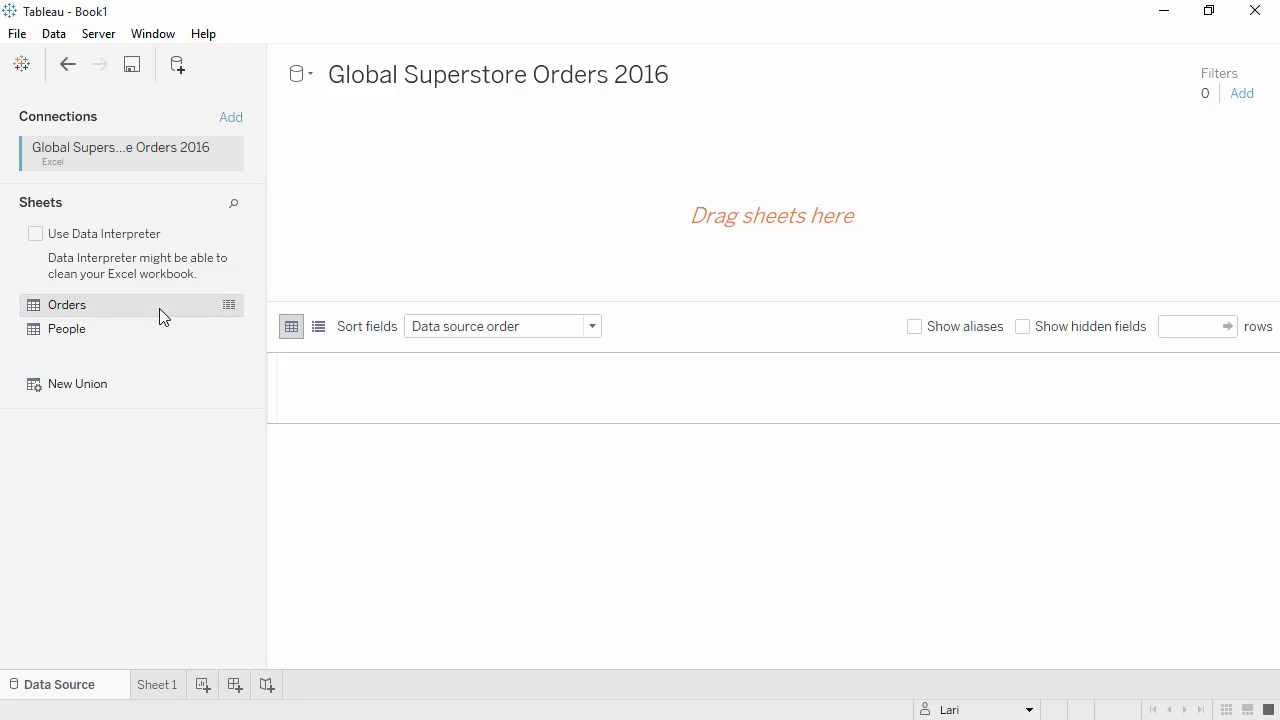
pyautogui.moveTo(159, 308); pyautogui.dragTo(368, 226)
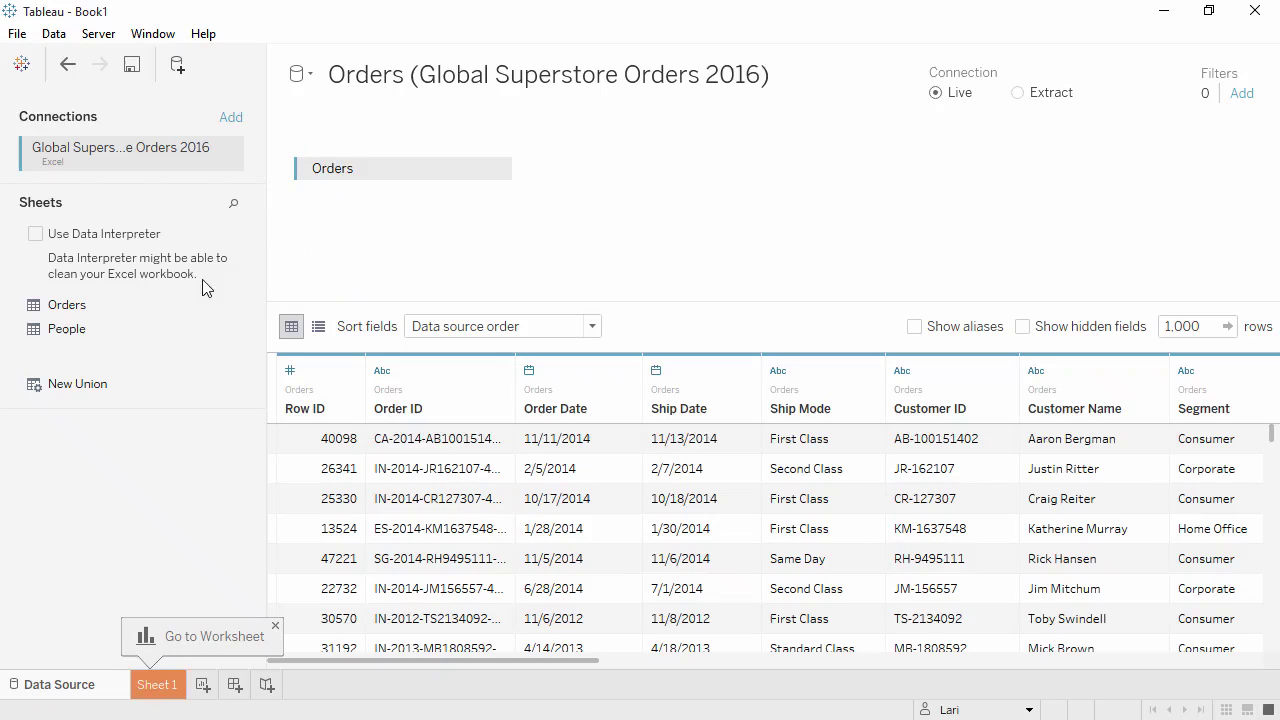
# Step: Join the People sheet to Orders and remove it from the data source again
pyautogui.moveTo(158, 328); pyautogui.dragTo(558, 227)
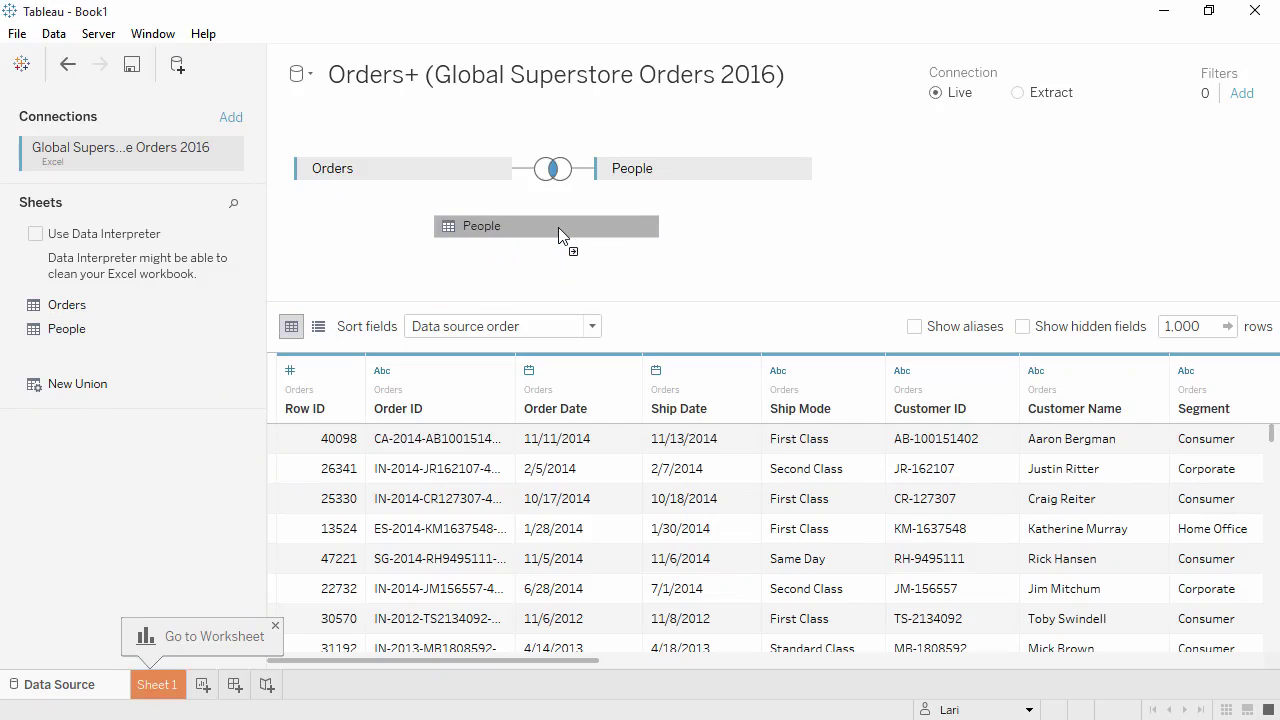
pyautogui.click(795, 169)
pyautogui.click(830, 266)
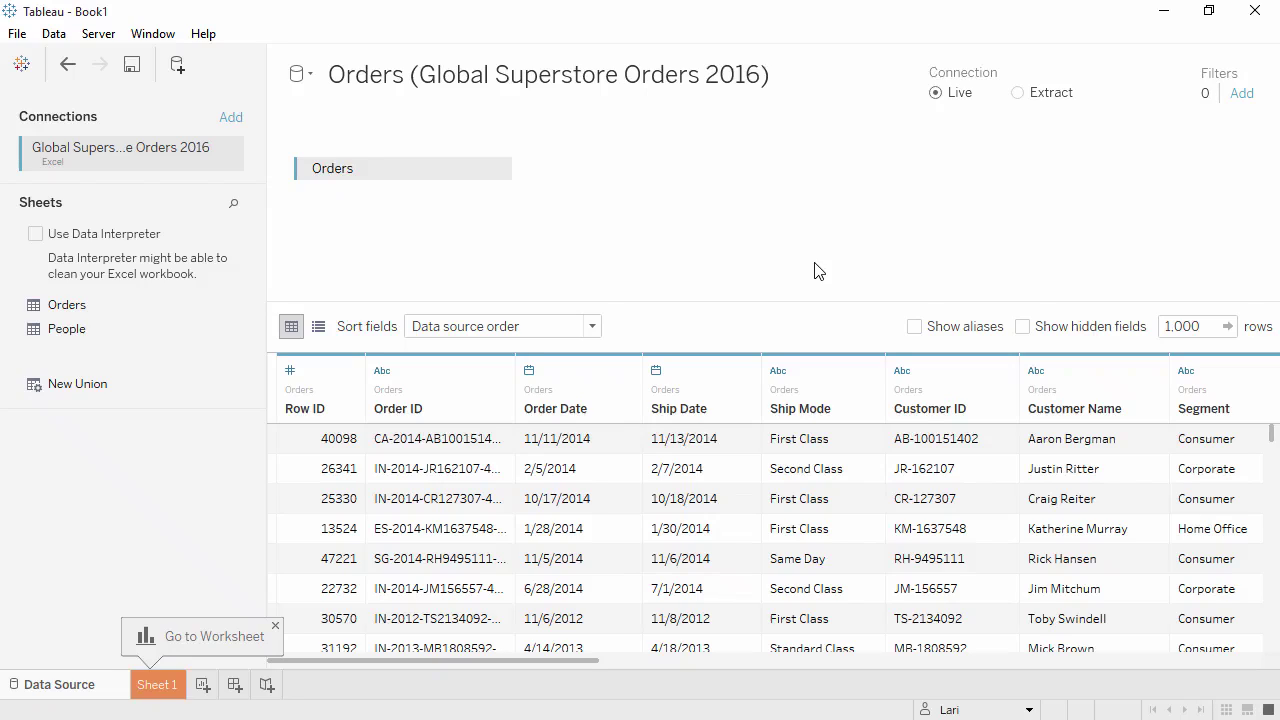
# Step: Add a text file connection to Global Superstore Returns 2016.csv, joining it to Orders
pyautogui.click(230, 120)
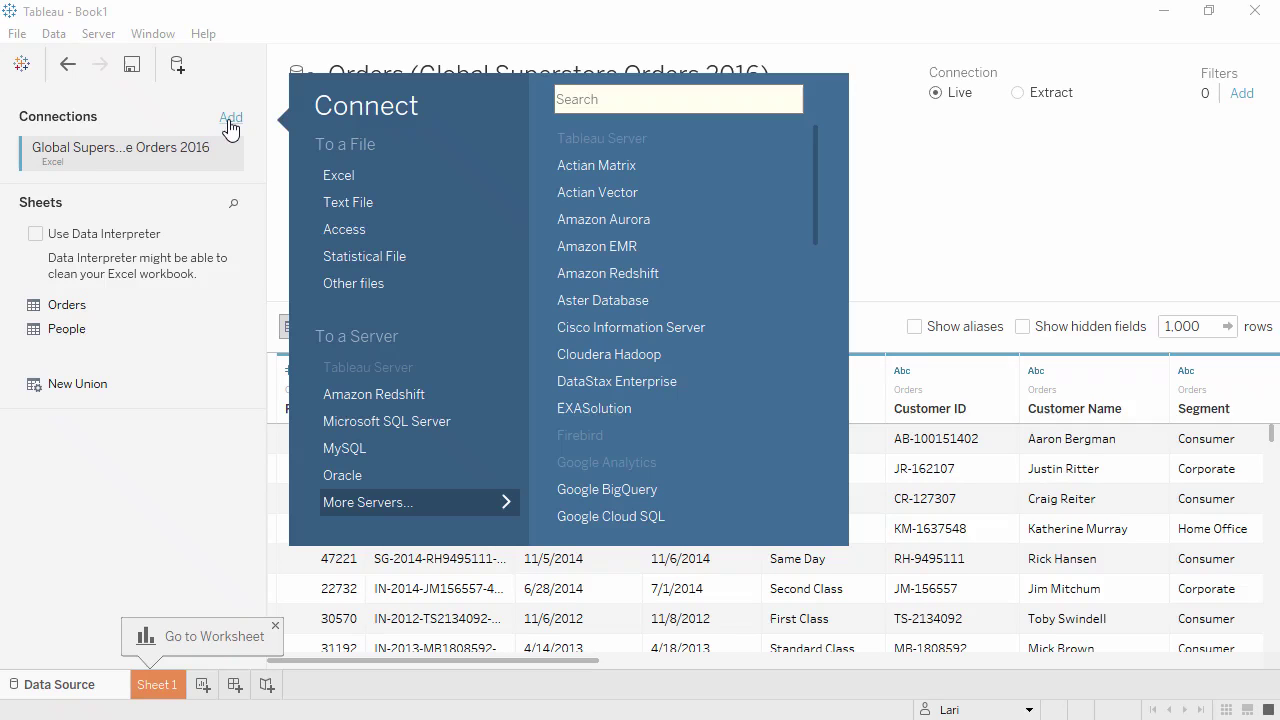
pyautogui.click(344, 201)
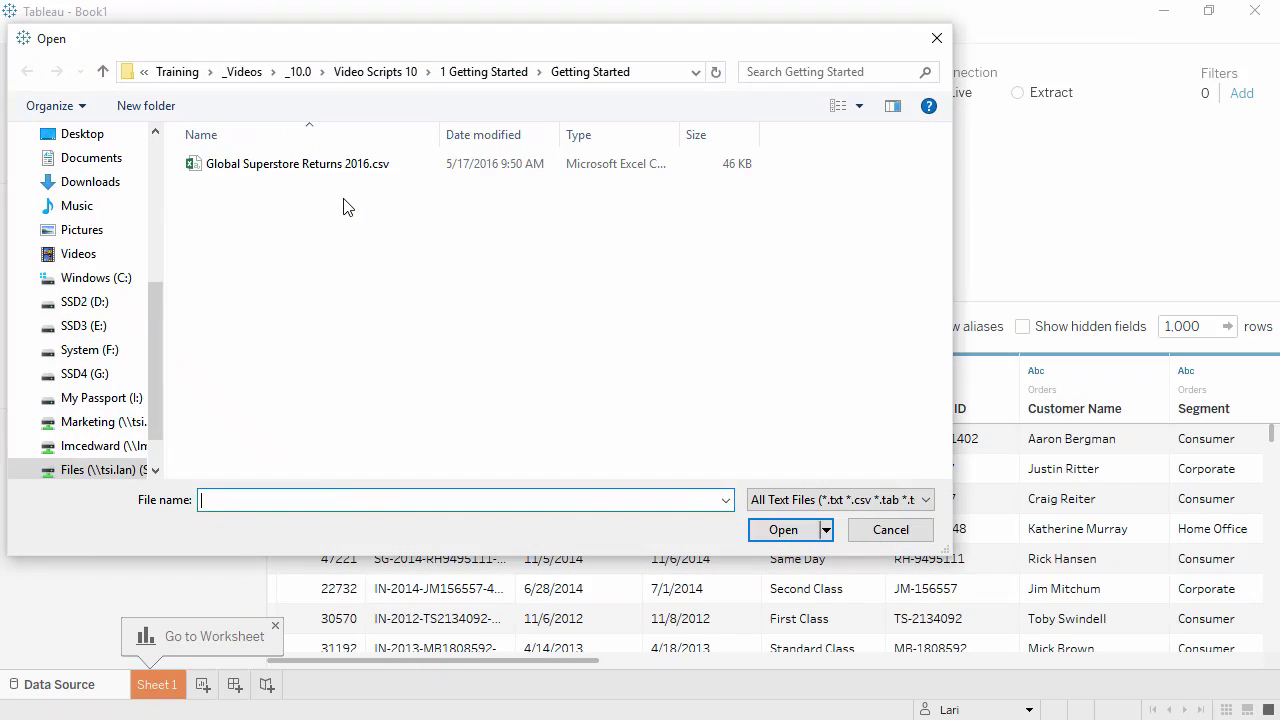
pyautogui.doubleClick(335, 168)
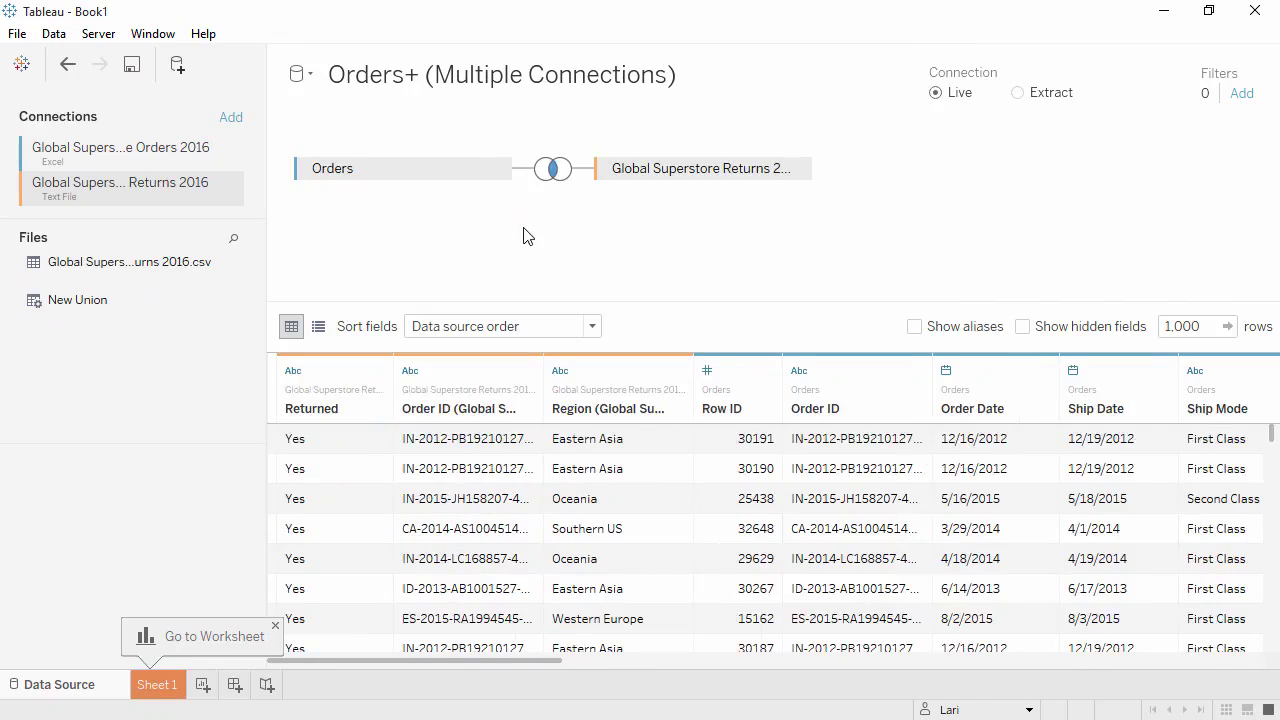
# Step: Change the join between Orders and Global Superstore Returns 2016.csv to a left join and view the field choices of its clause
pyautogui.click(555, 178)
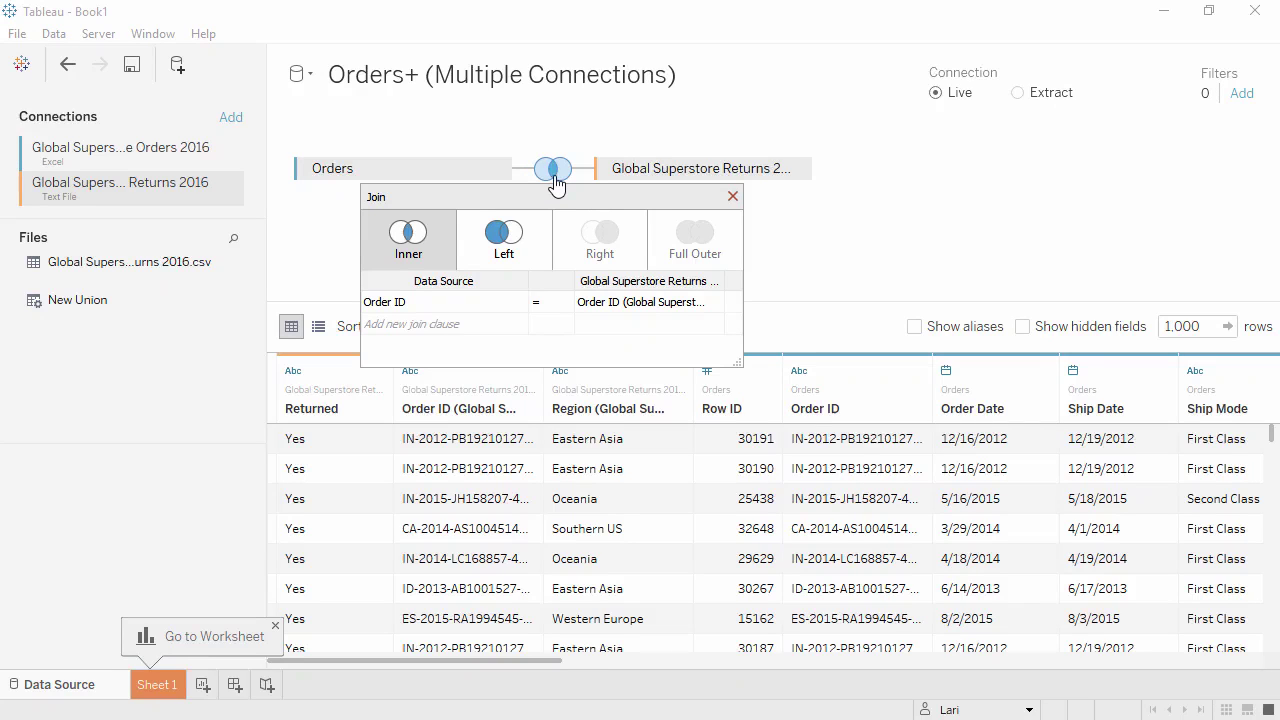
pyautogui.click(537, 243)
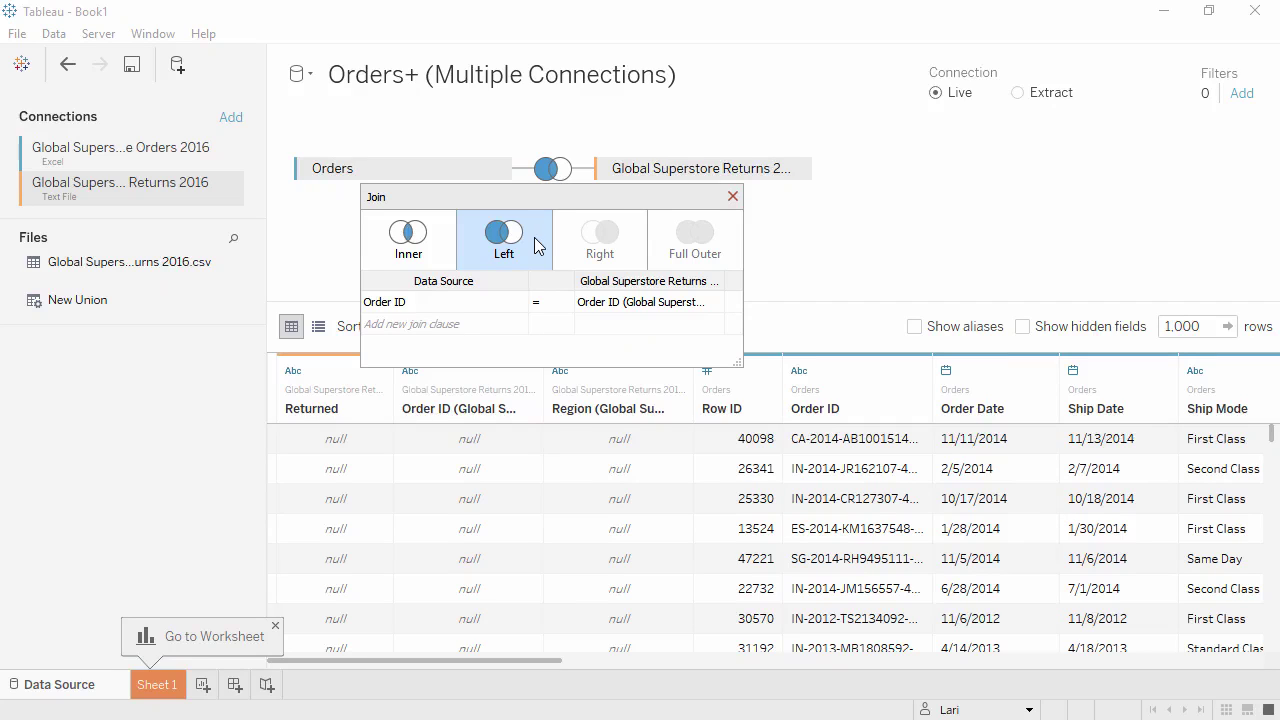
pyautogui.click(517, 306)
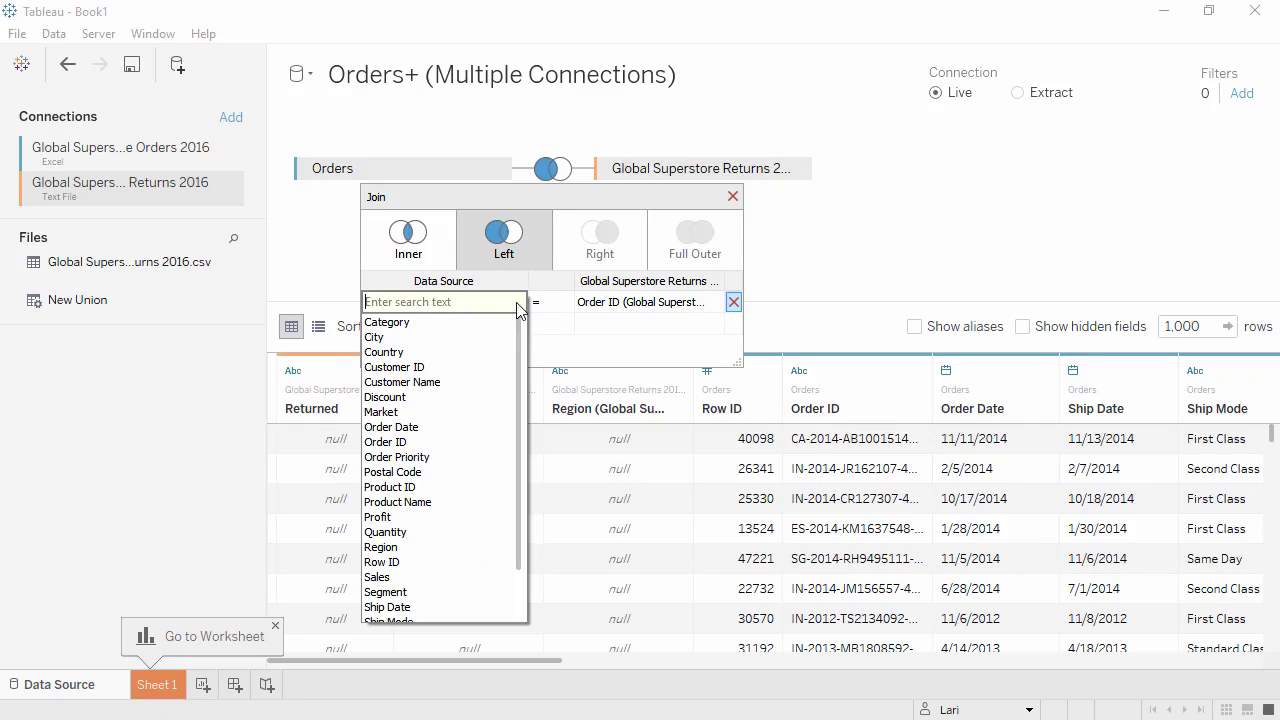
pyautogui.click(517, 292)
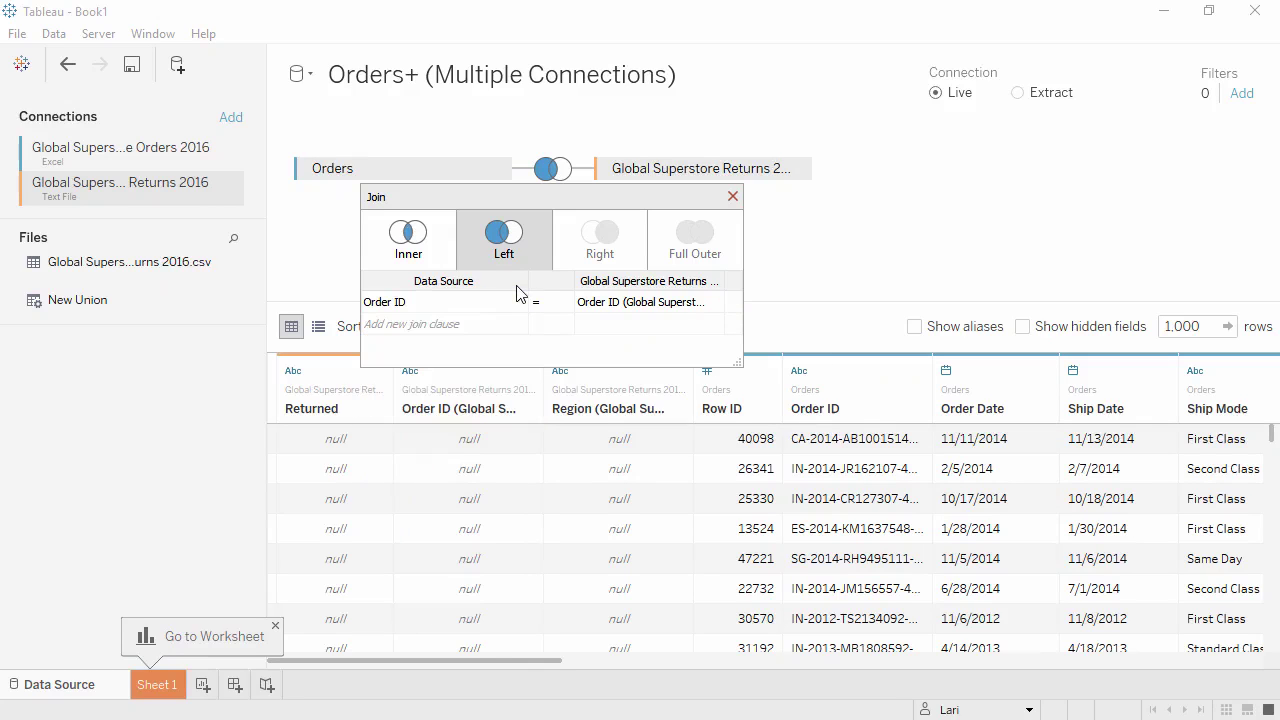
pyautogui.click(733, 196)
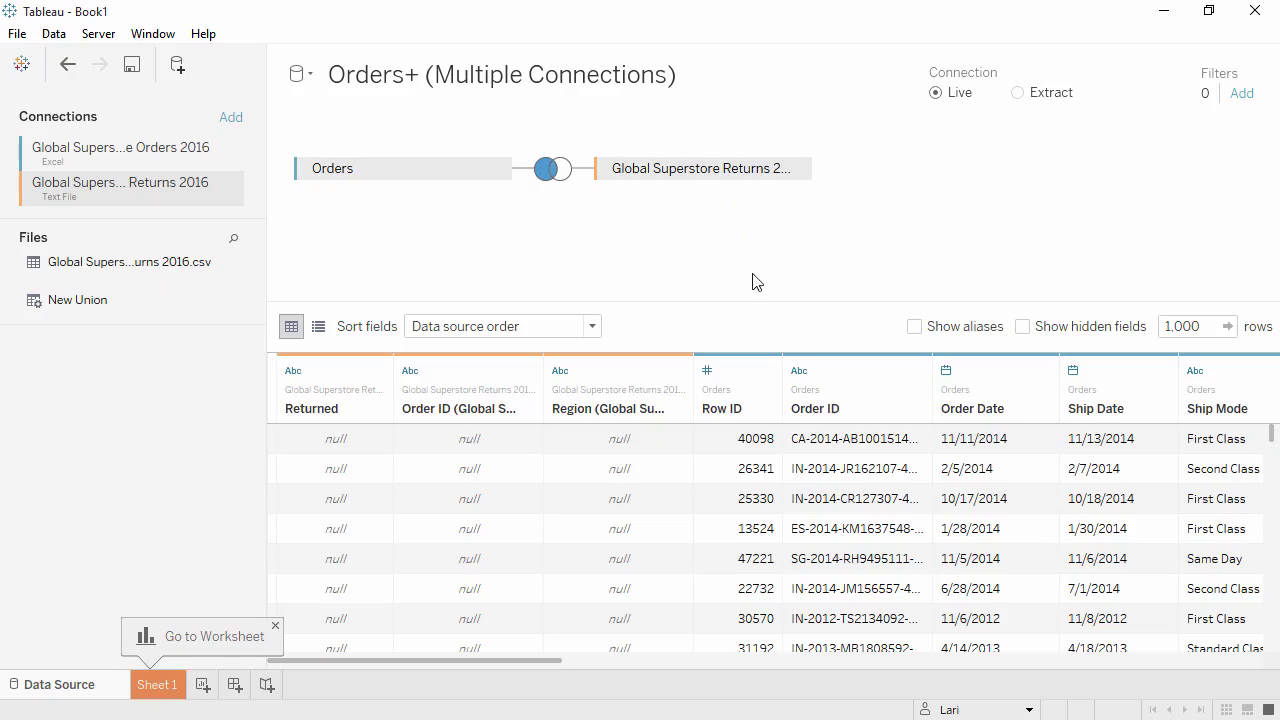
# Step: Change the data type of the Row ID column to String
pyautogui.click(710, 373)
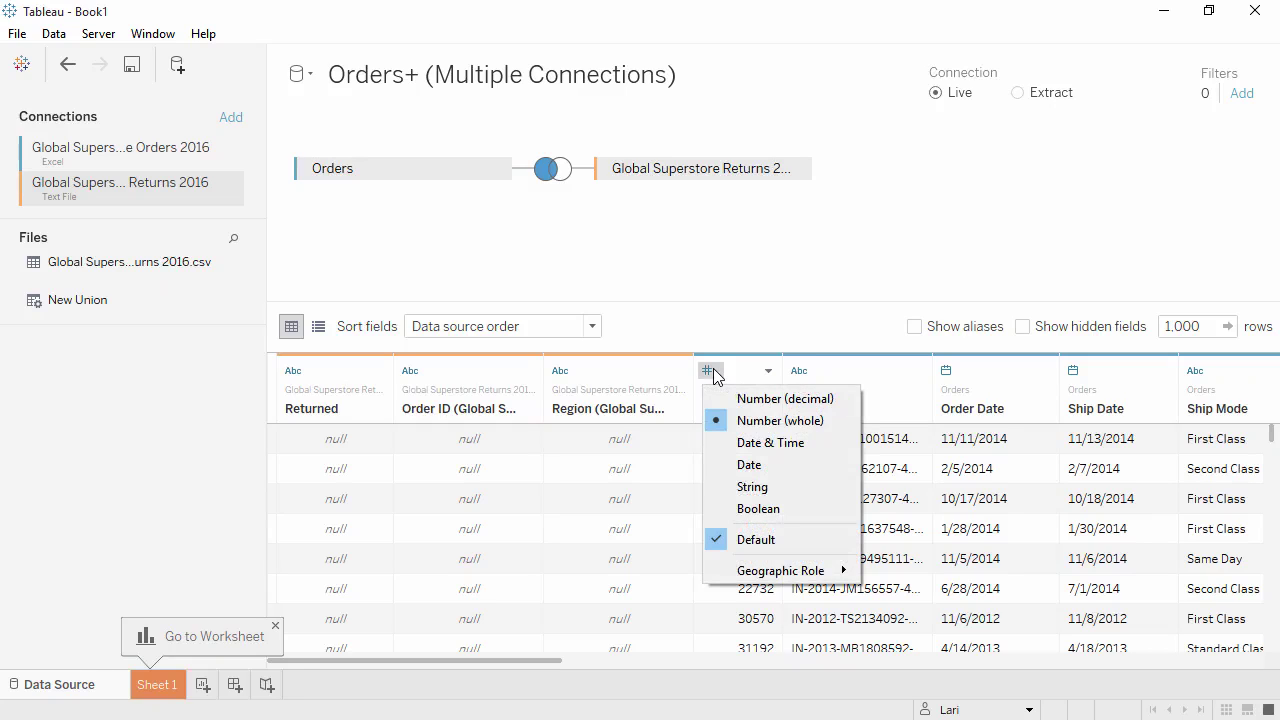
pyautogui.click(716, 486)
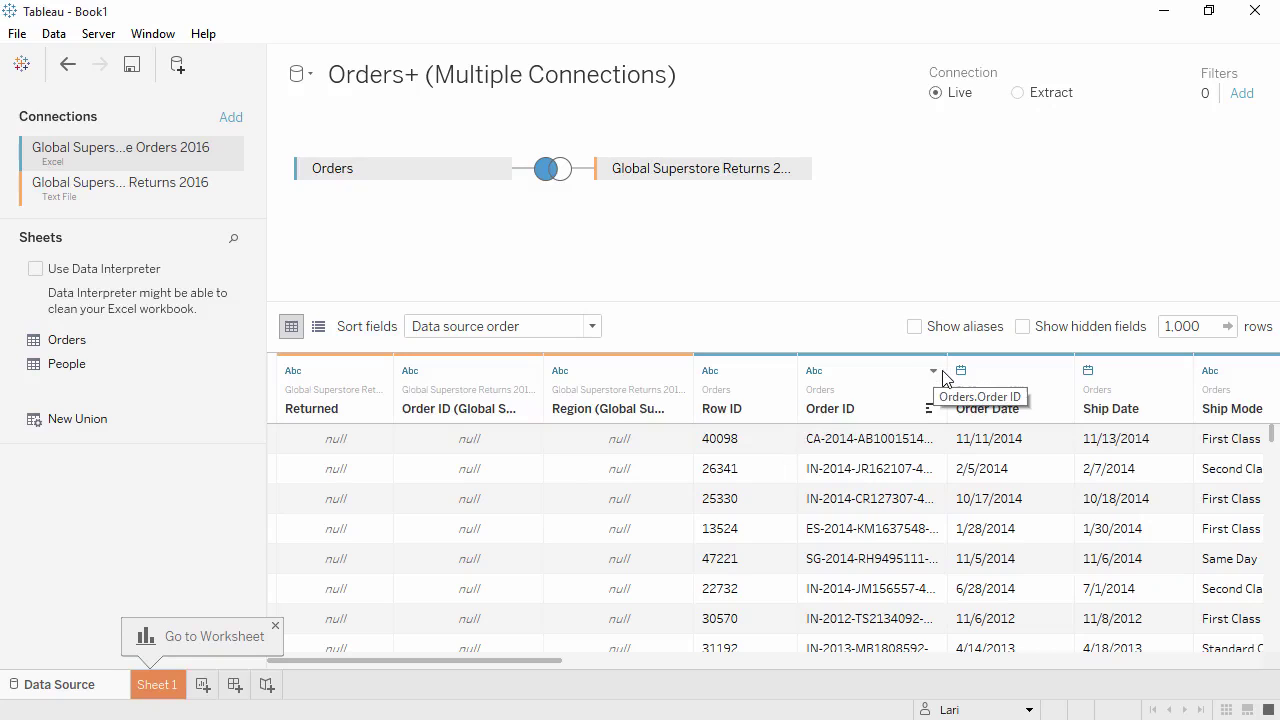
# Step: Widen the Orders table's Order ID column and custom-split it at the hyphen, splitting off the first 1 column
pyautogui.moveTo(948, 377); pyautogui.dragTo(1006, 362)
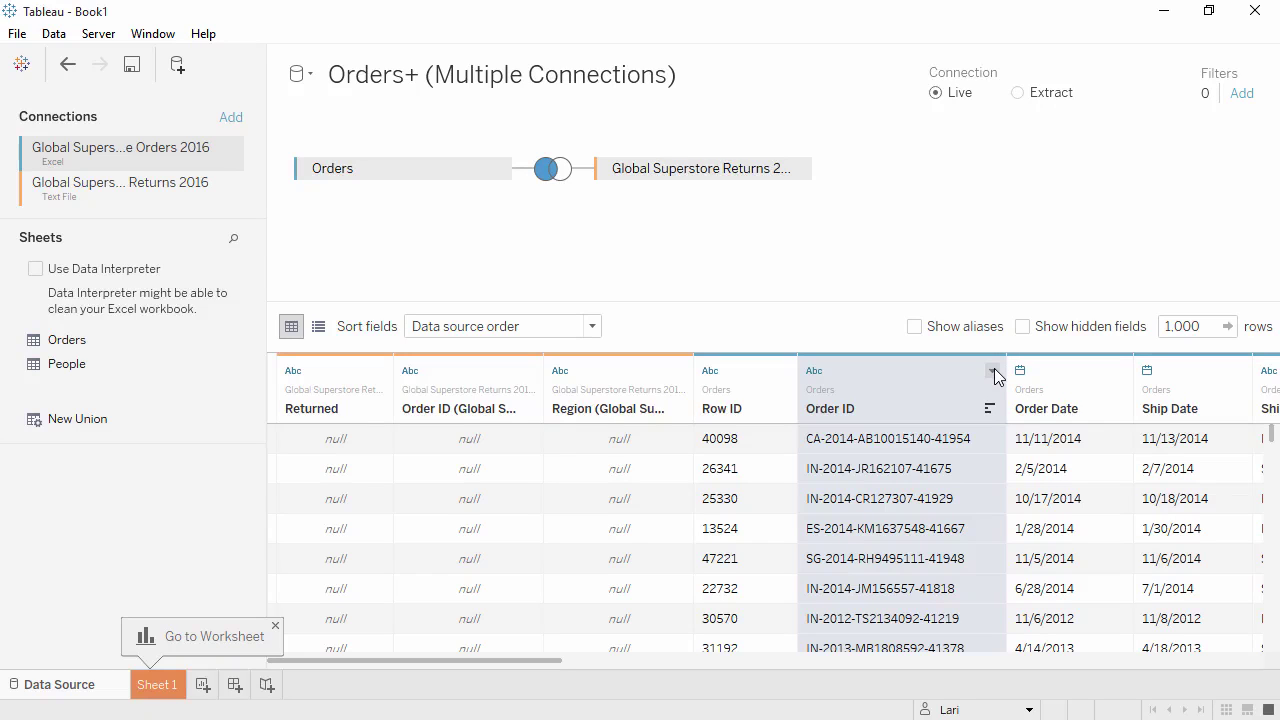
pyautogui.click(993, 373)
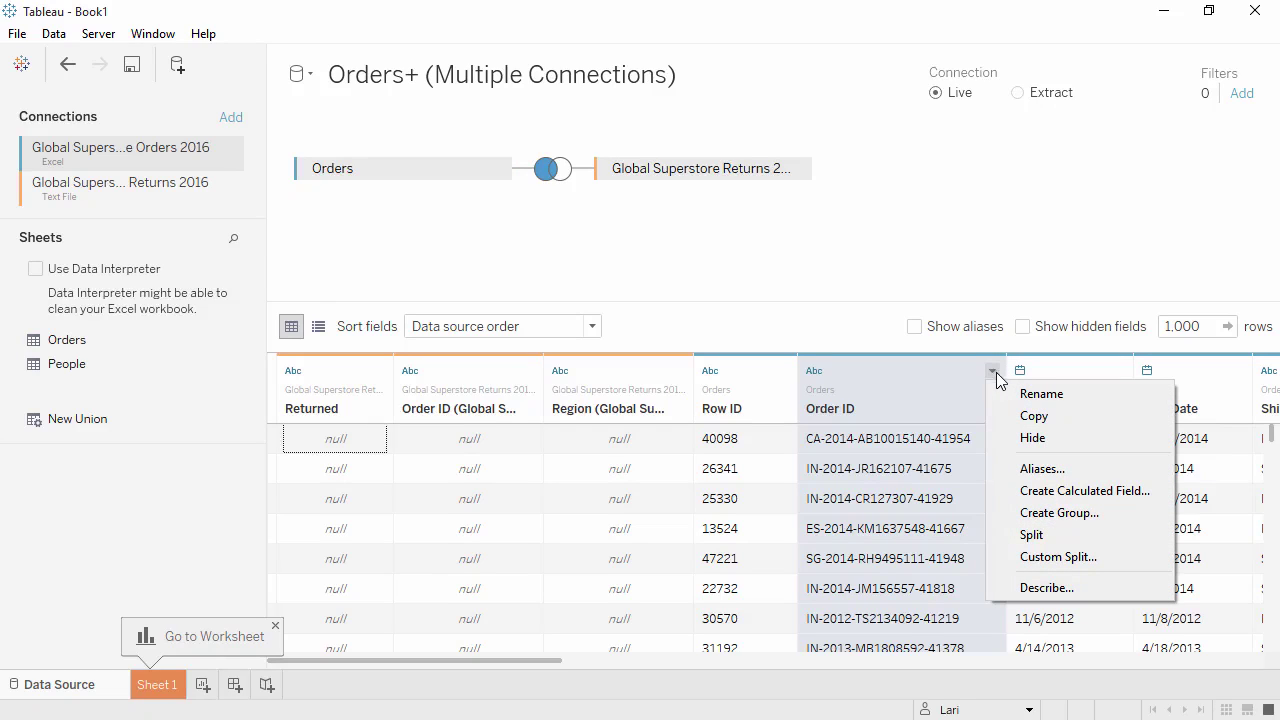
pyautogui.click(1018, 559)
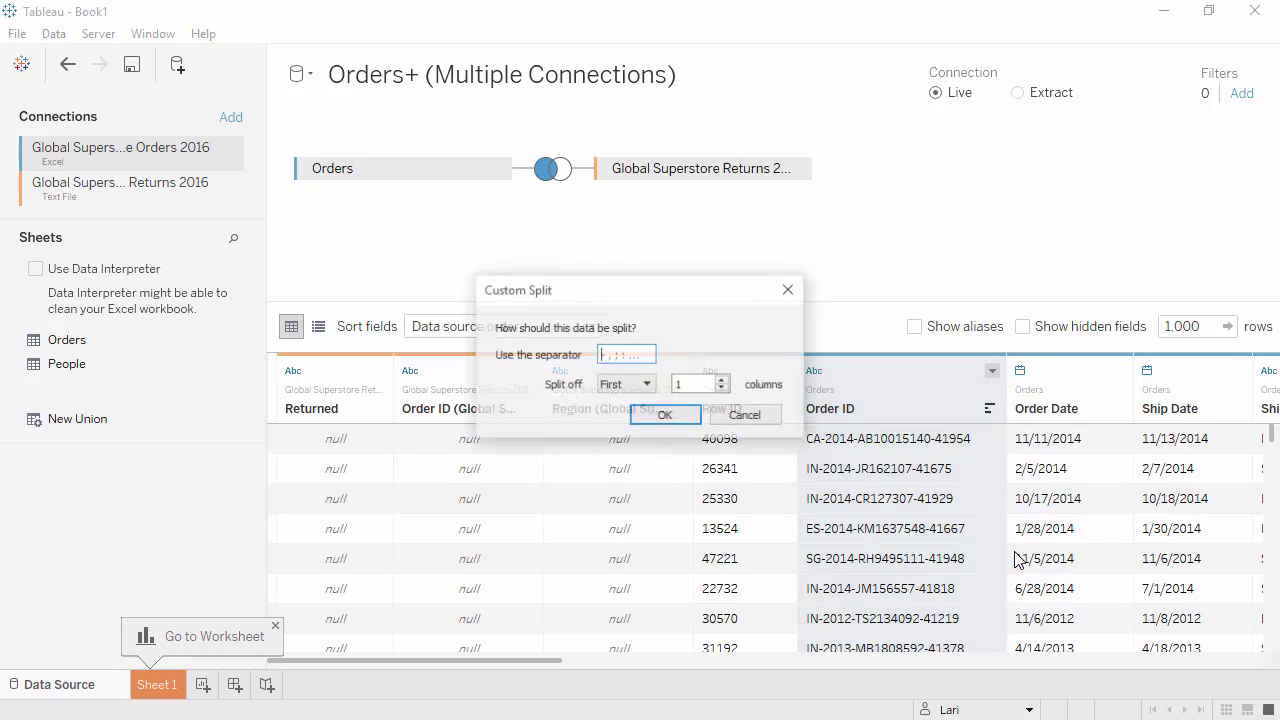
pyautogui.click(629, 355)
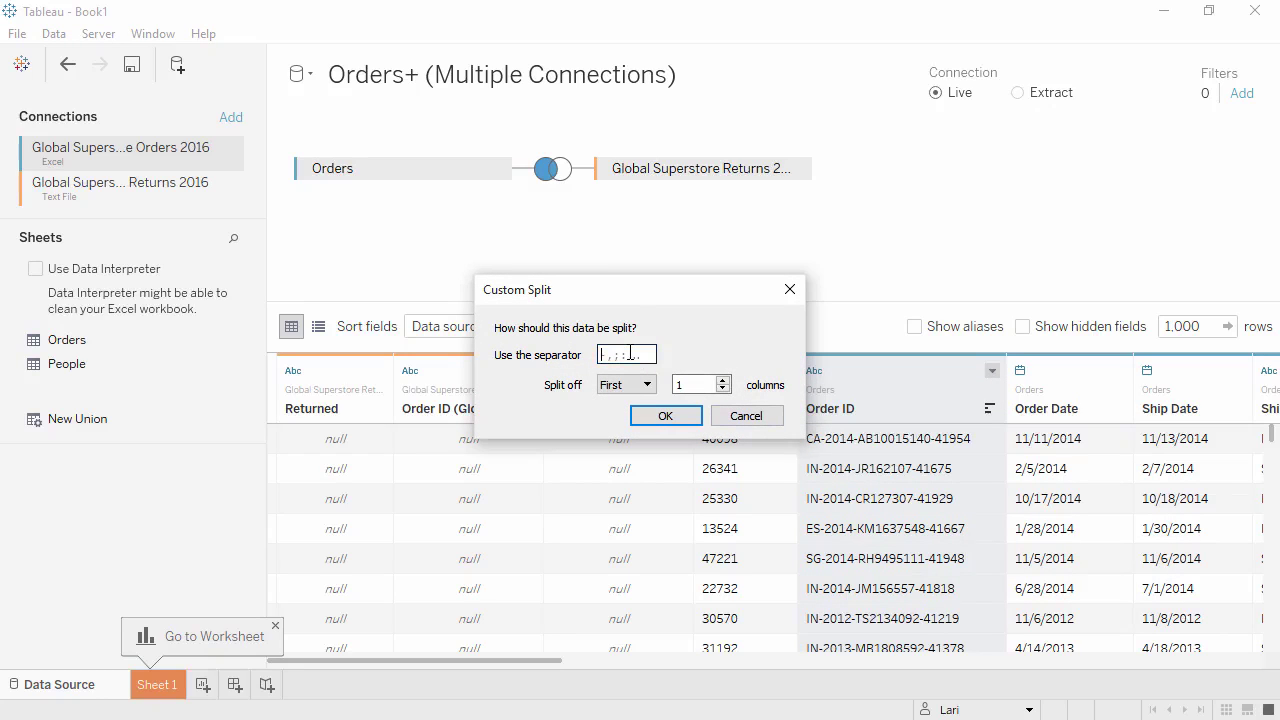
pyautogui.click(674, 416)
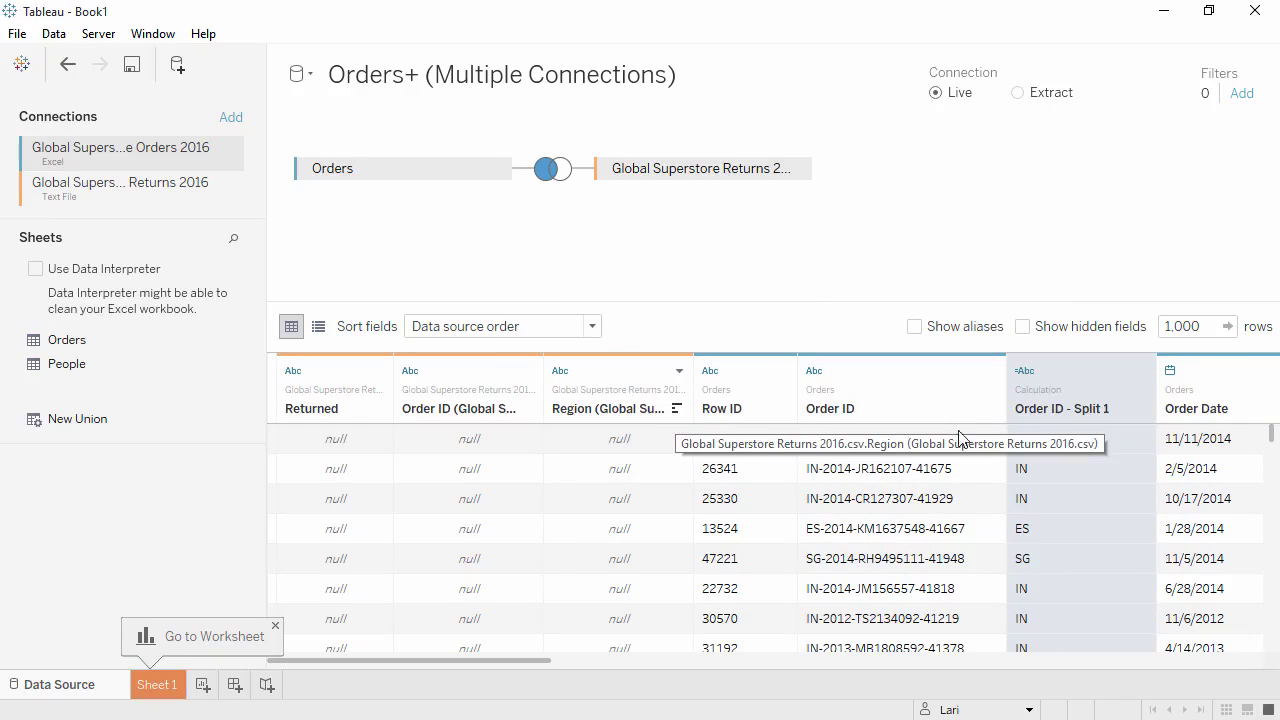
# Step: Rename the column split from Order ID as Distribution Center and go to Sheet 1
pyautogui.click(1142, 371)
pyautogui.click(1143, 415)
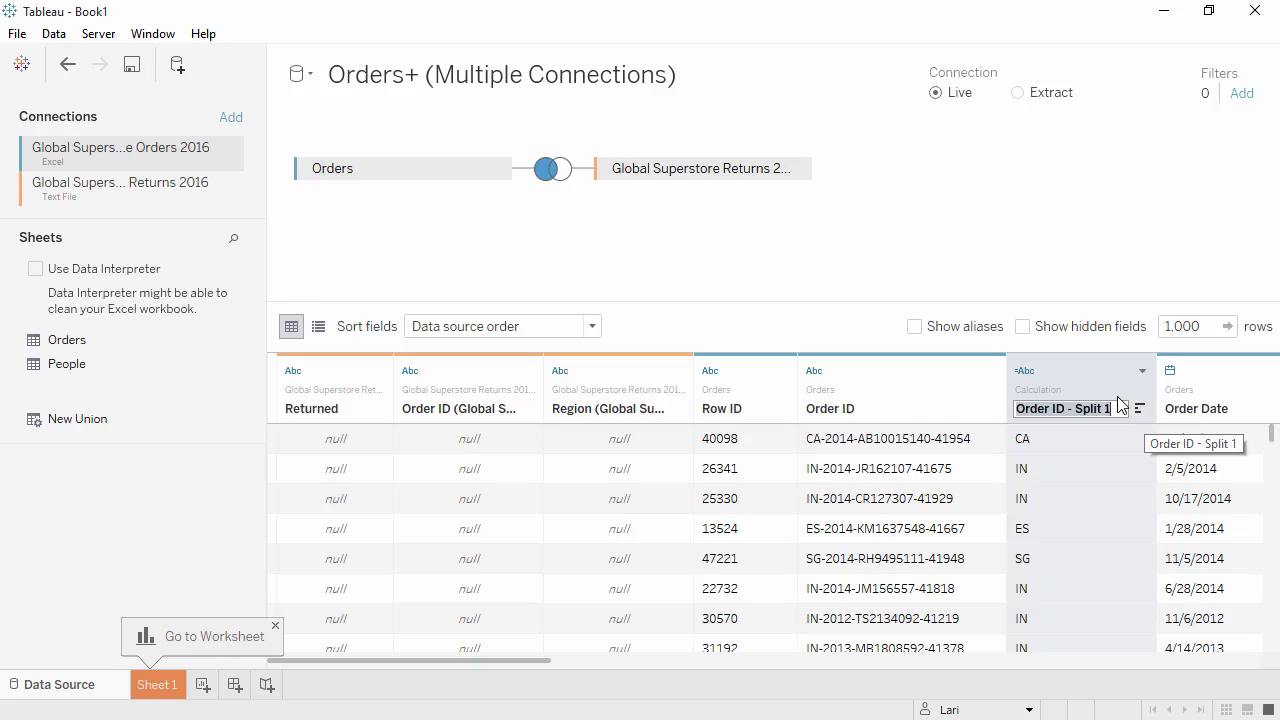
pyautogui.write('Distribution Center')
pyautogui.press('Return')
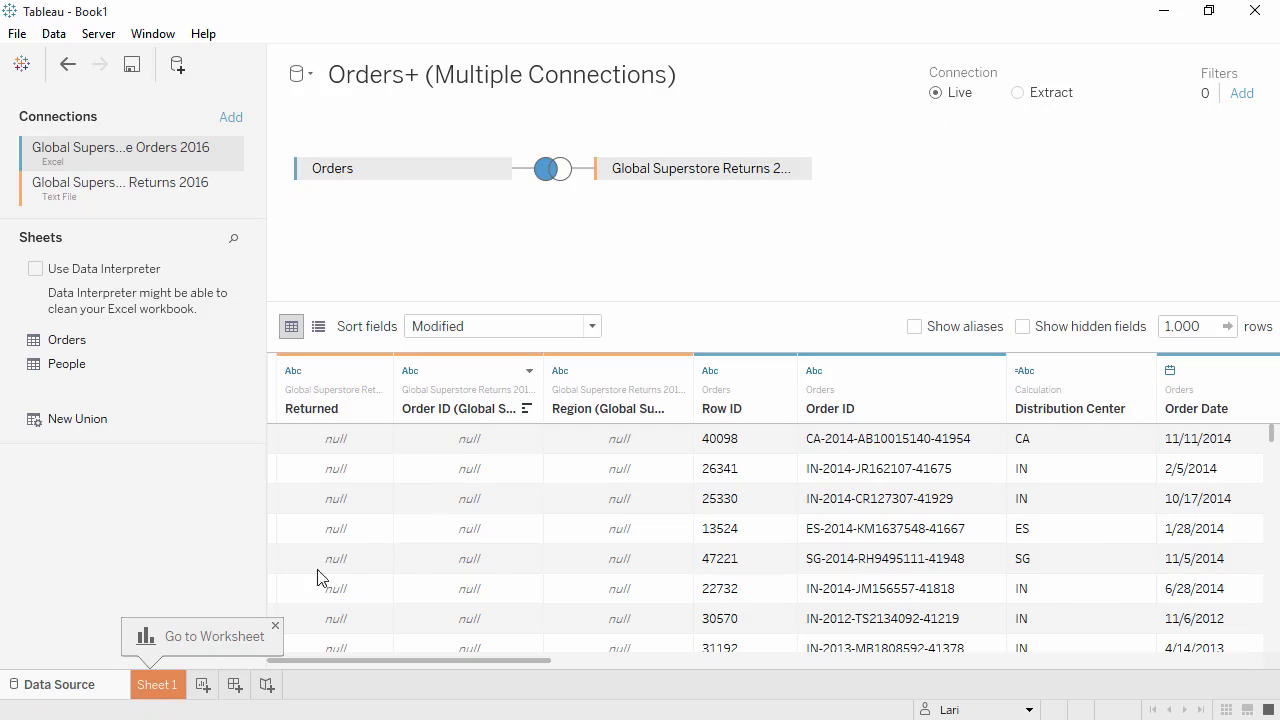
pyautogui.click(157, 686)
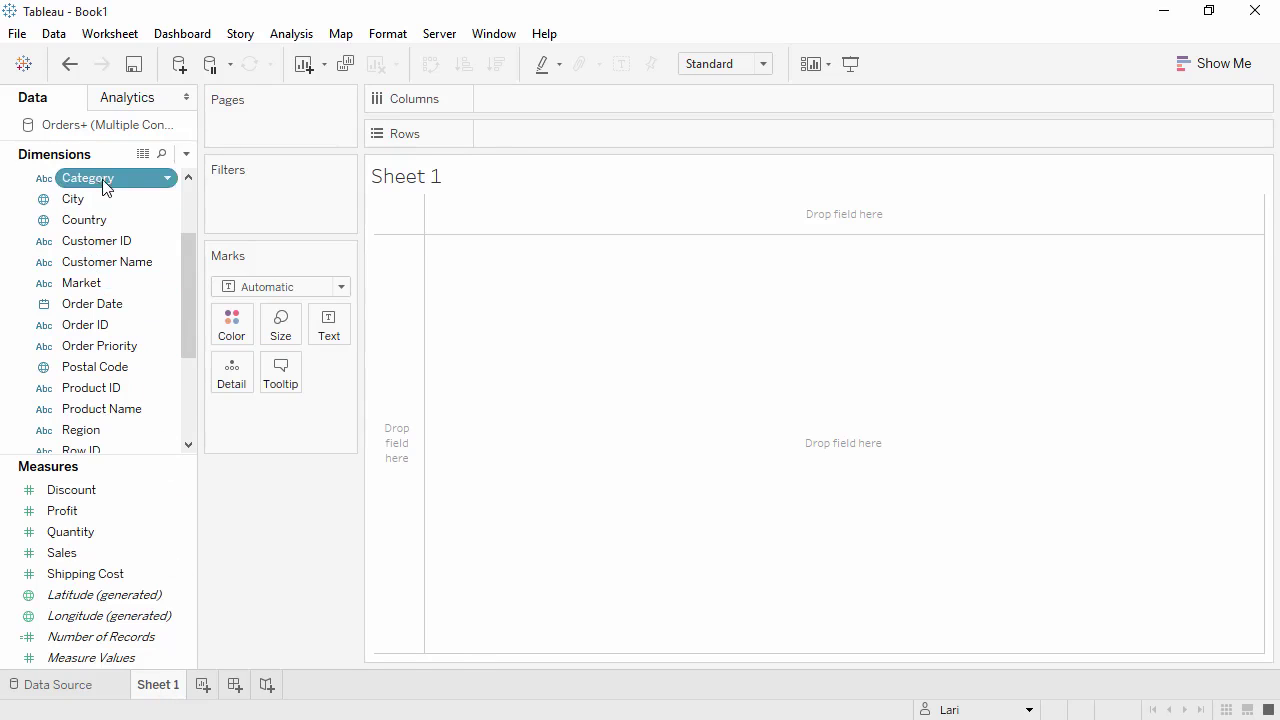
# Step: Build a bar chart with Category and Segment on Rows and Quantity on Columns
pyautogui.moveTo(105, 187); pyautogui.dragTo(506, 136)
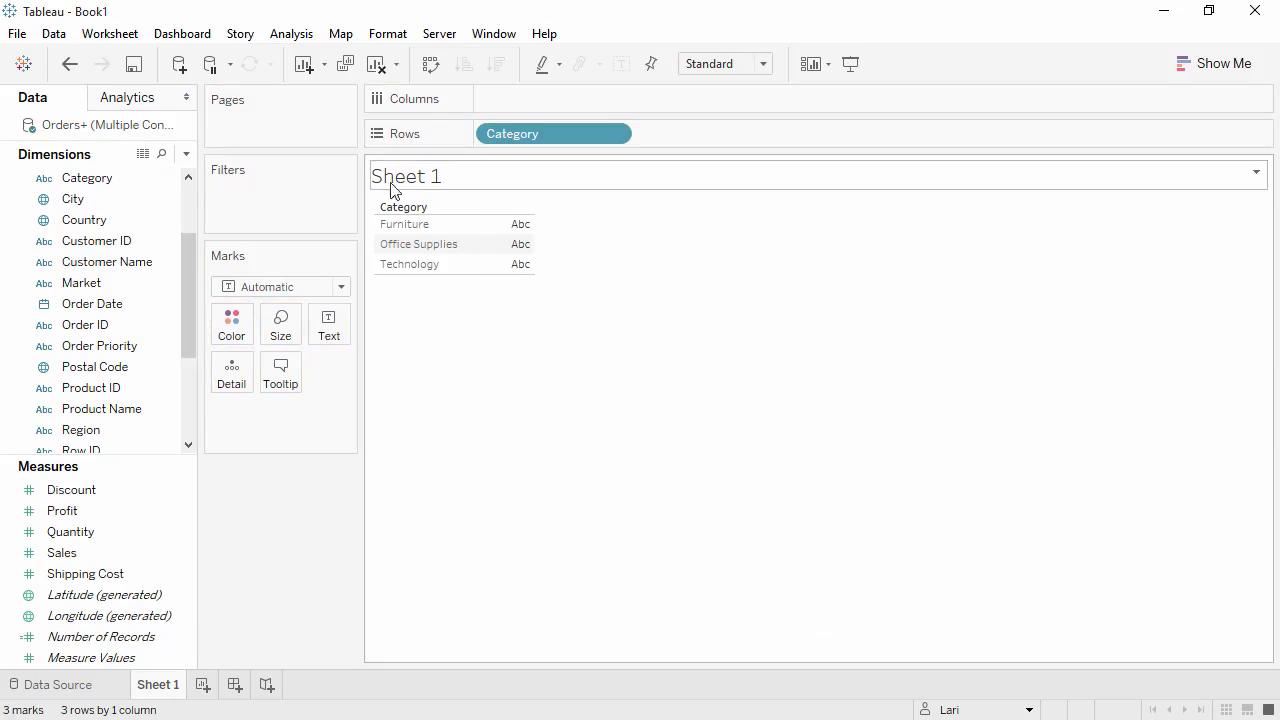
pyautogui.moveTo(192, 270); pyautogui.dragTo(186, 306)
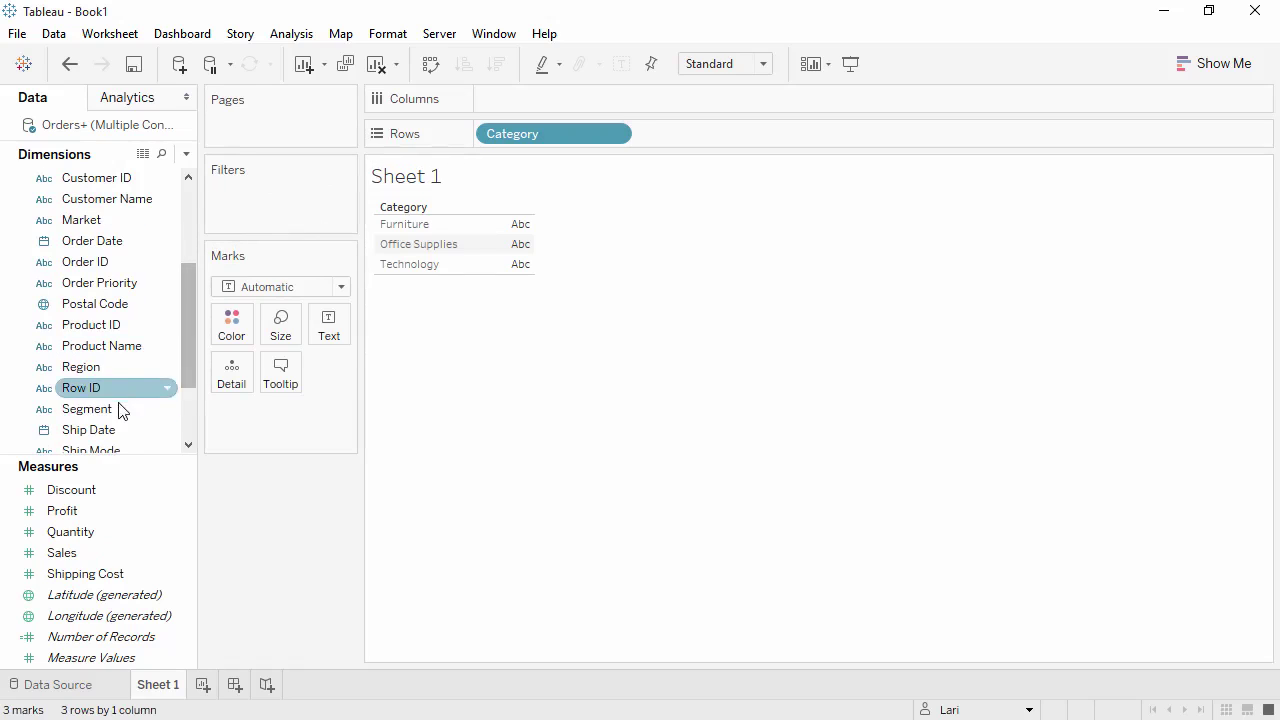
pyautogui.moveTo(126, 408); pyautogui.dragTo(690, 147)
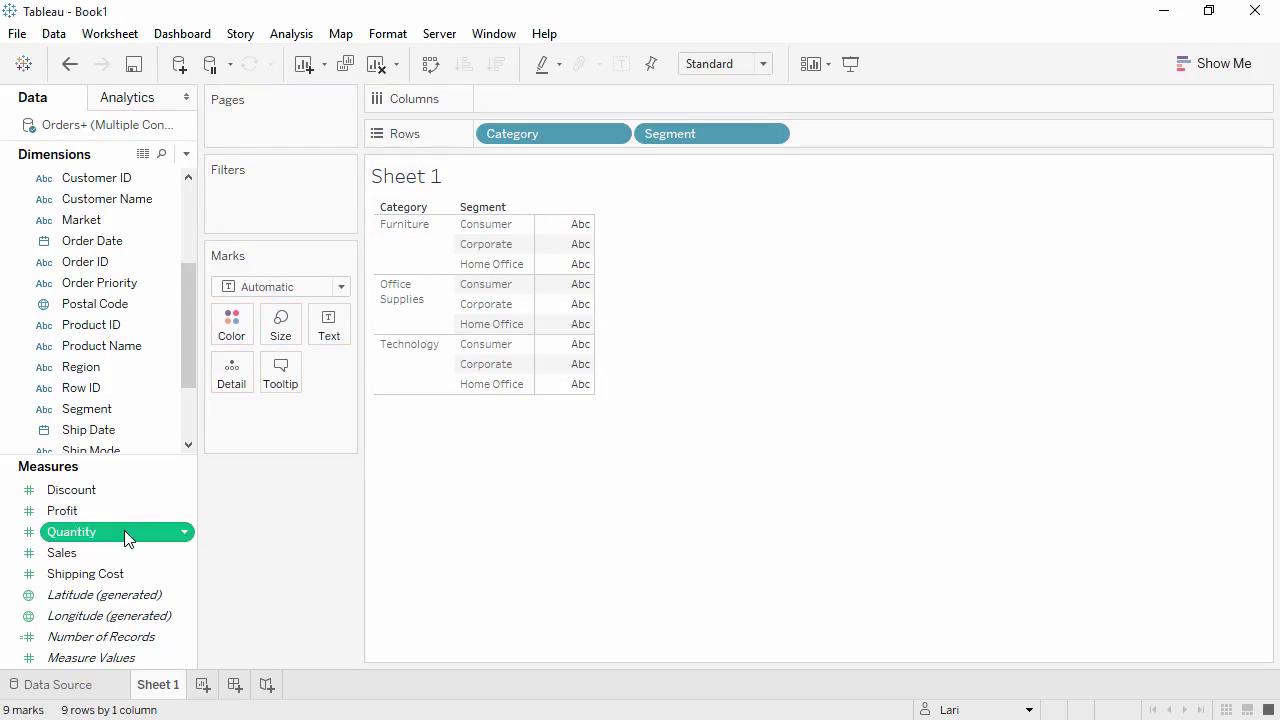
pyautogui.moveTo(124, 532); pyautogui.dragTo(503, 101)
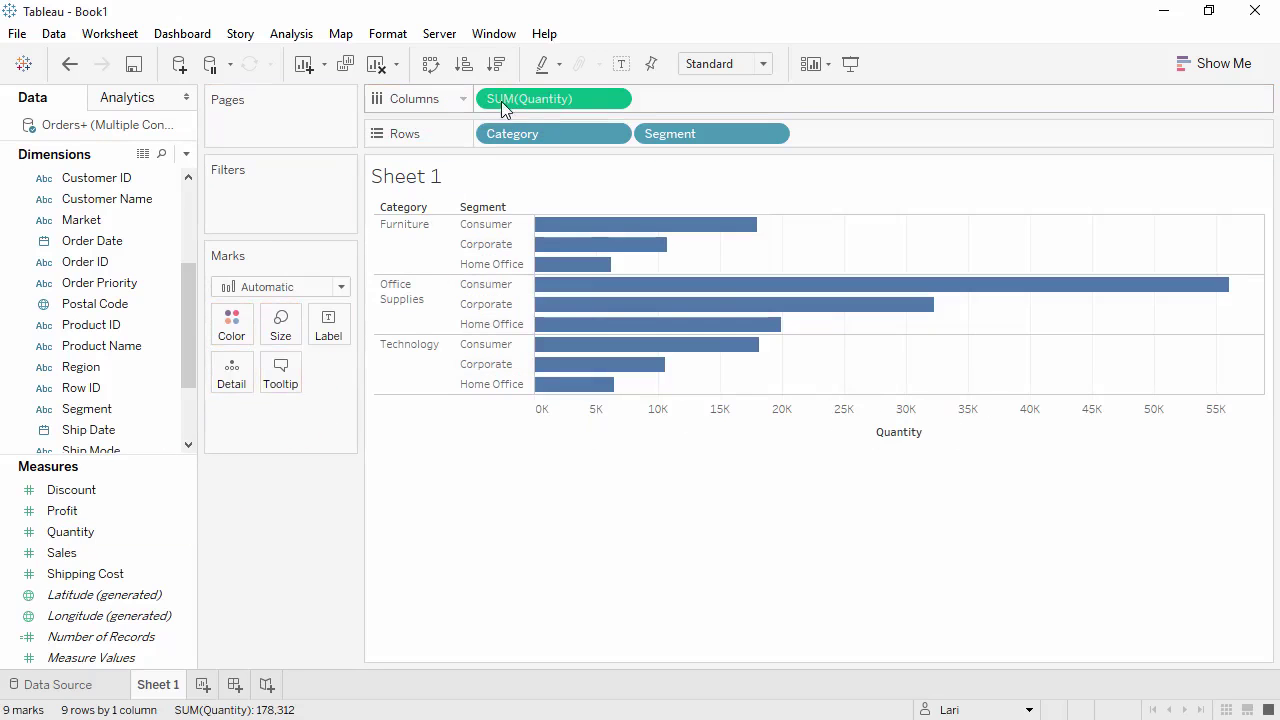
# Step: Break the bar chart down by Market on Columns and by color, and clear the sheet
pyautogui.moveTo(81, 220); pyautogui.dragTo(491, 108)
pyautogui.moveTo(136, 215); pyautogui.dragTo(229, 334)
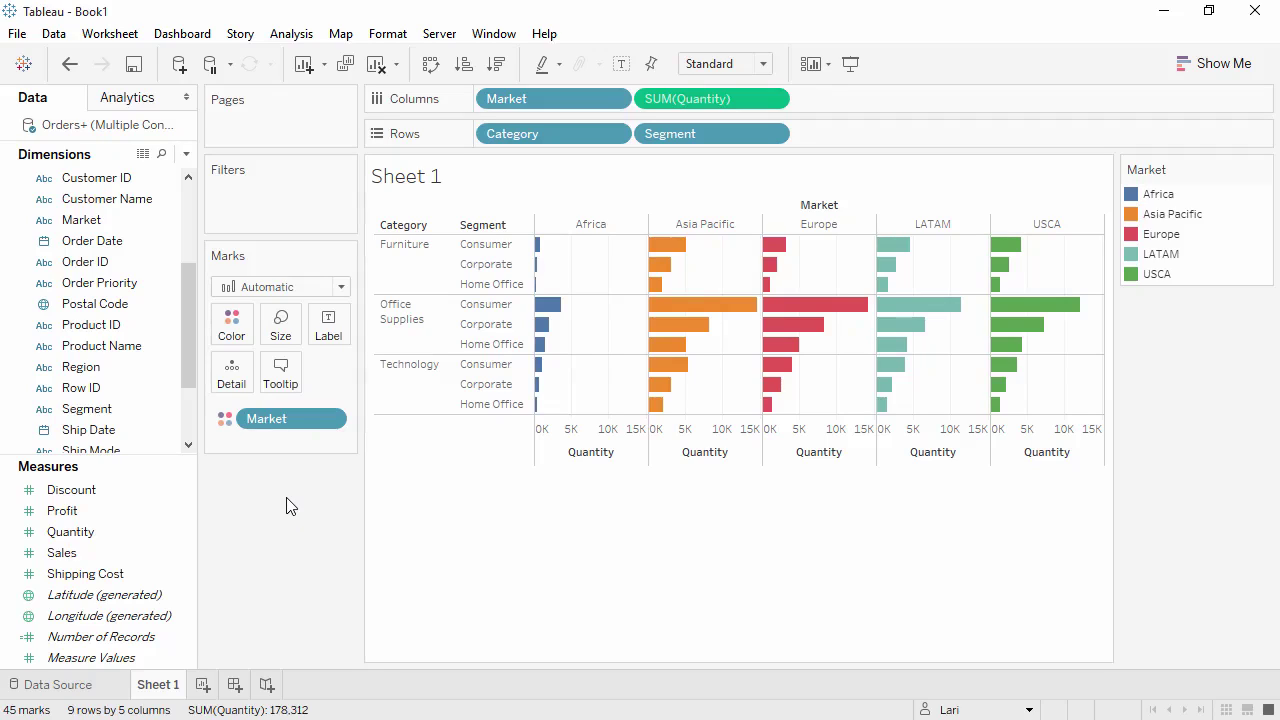
pyautogui.click(376, 64)
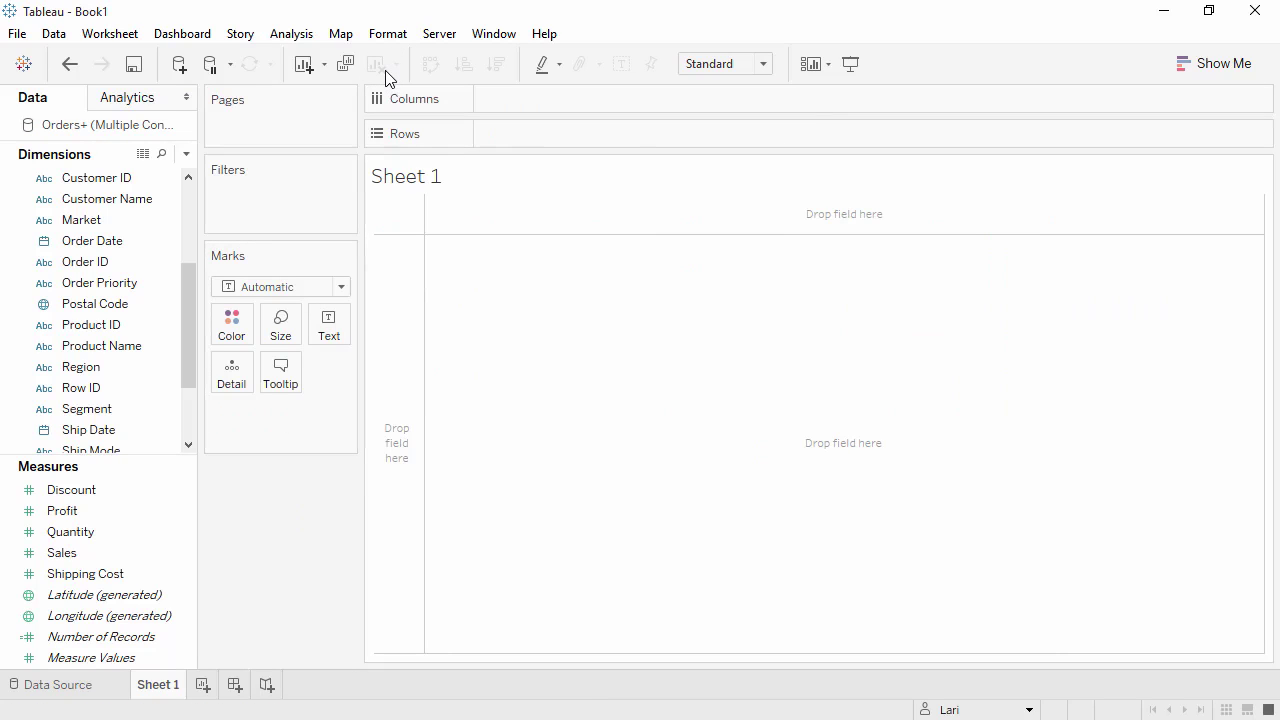
# Step: Place the Sales measure on Rows of the empty sheet as a vertical bar
pyautogui.click(171, 553)
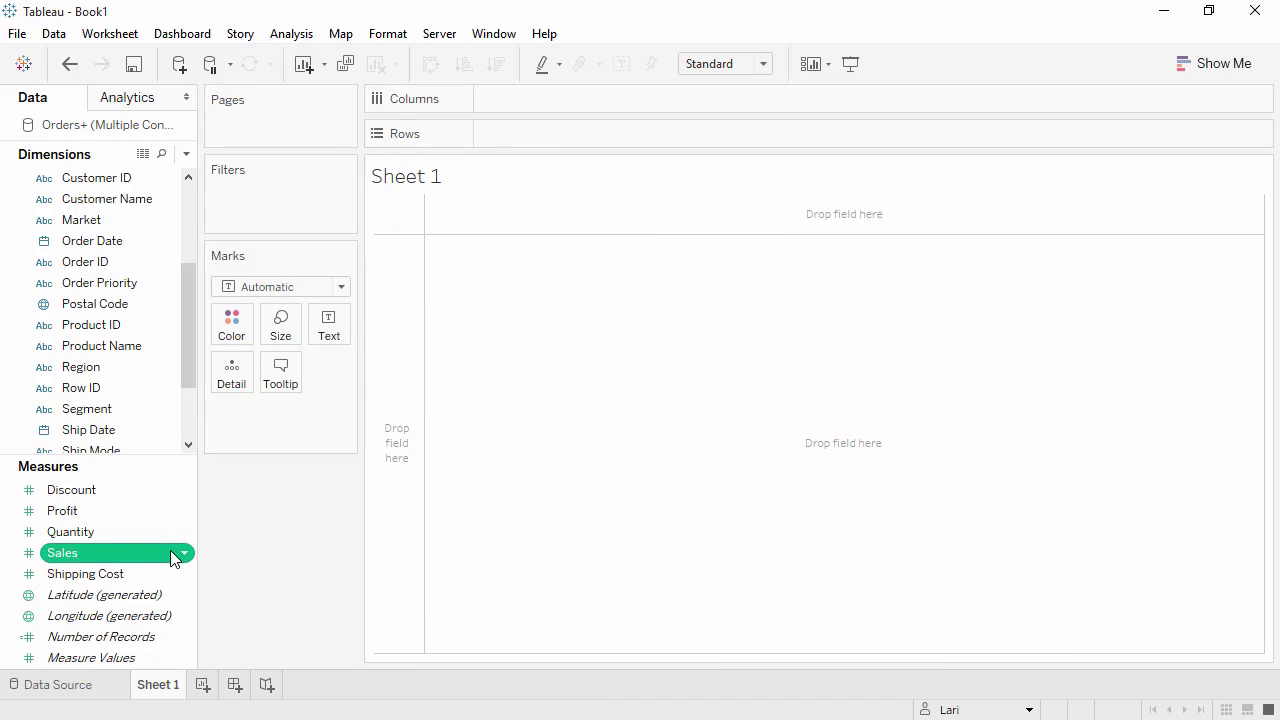
pyautogui.moveTo(170, 550); pyautogui.dragTo(430, 478)
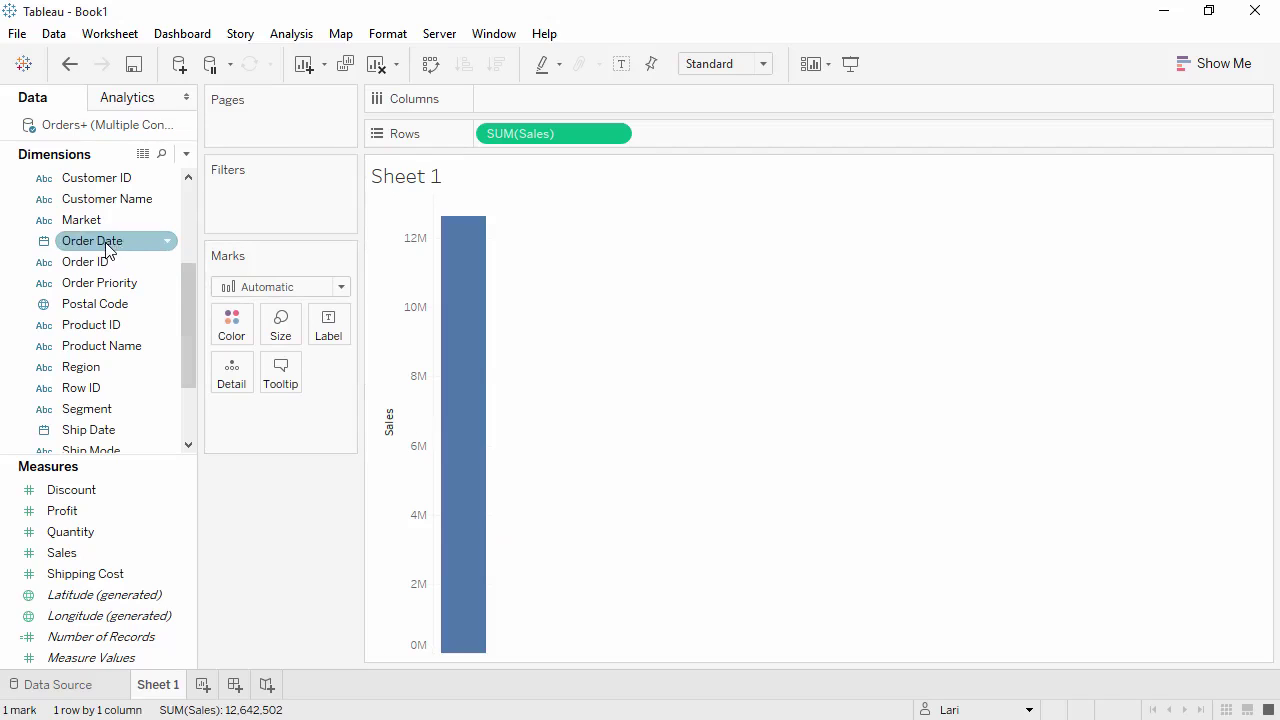
# Step: Break Sales down by Order Date on Columns, expanded to quarters and with quarter placed ahead of year
pyautogui.moveTo(160, 241); pyautogui.dragTo(455, 199)
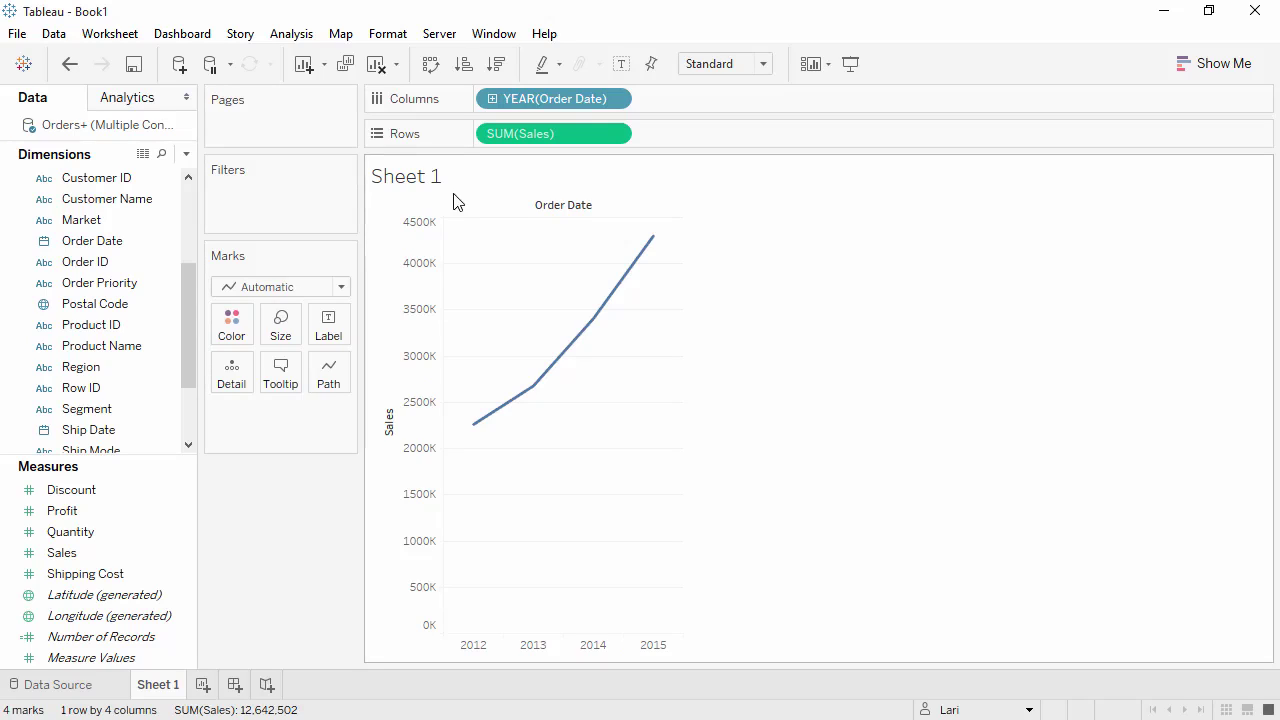
pyautogui.click(492, 99)
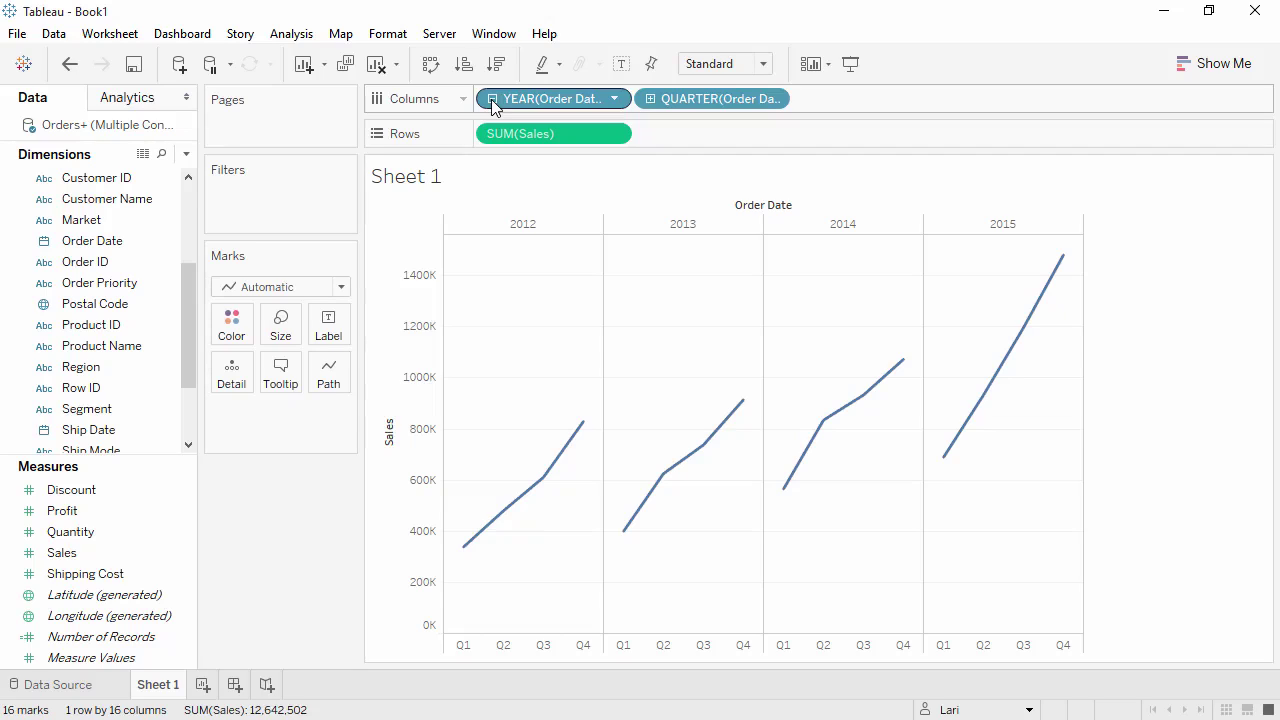
pyautogui.moveTo(497, 108); pyautogui.dragTo(830, 101)
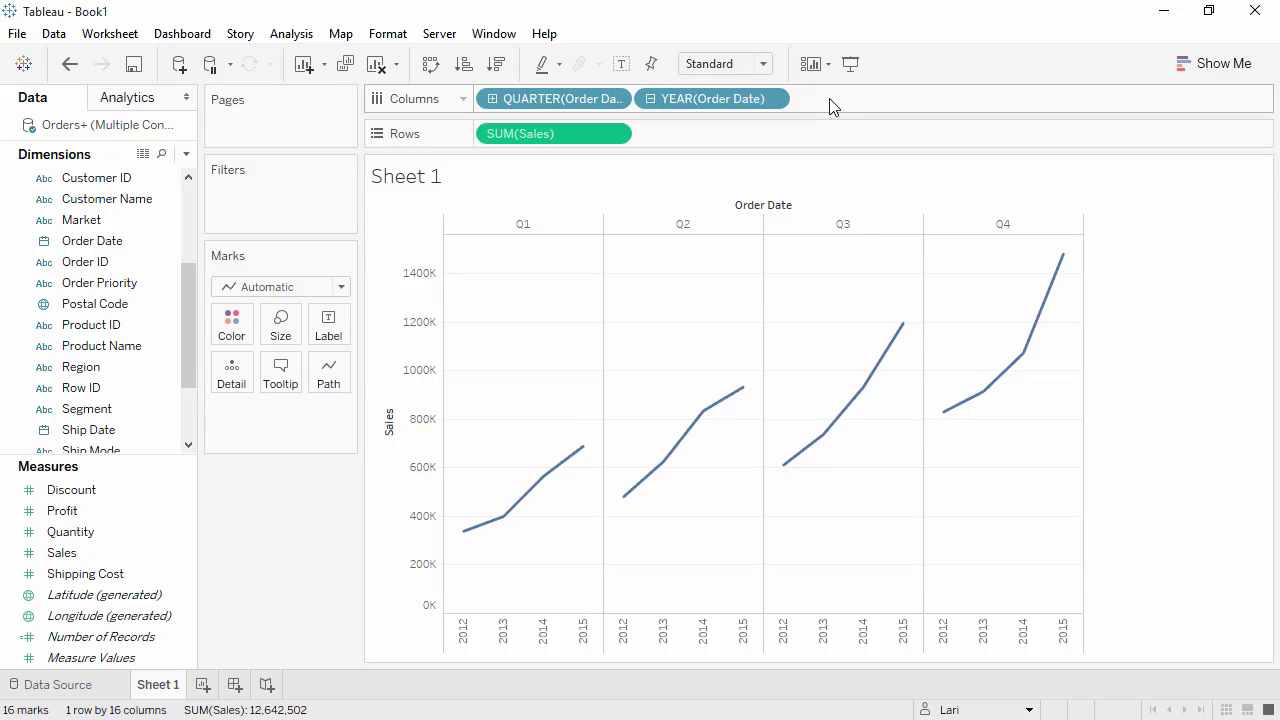
# Step: Color the lines by year of Order Date and set the date level on Columns to the discrete Month
pyautogui.moveTo(748, 101); pyautogui.dragTo(243, 337)
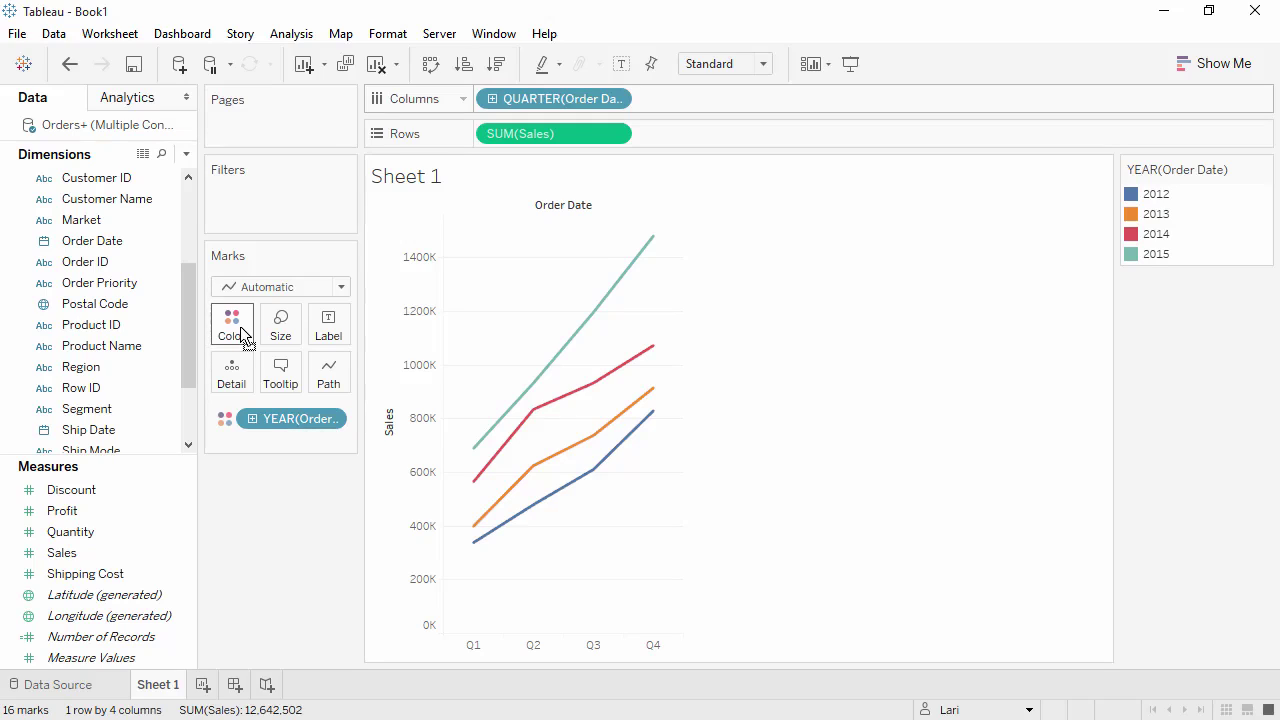
pyautogui.click(613, 99)
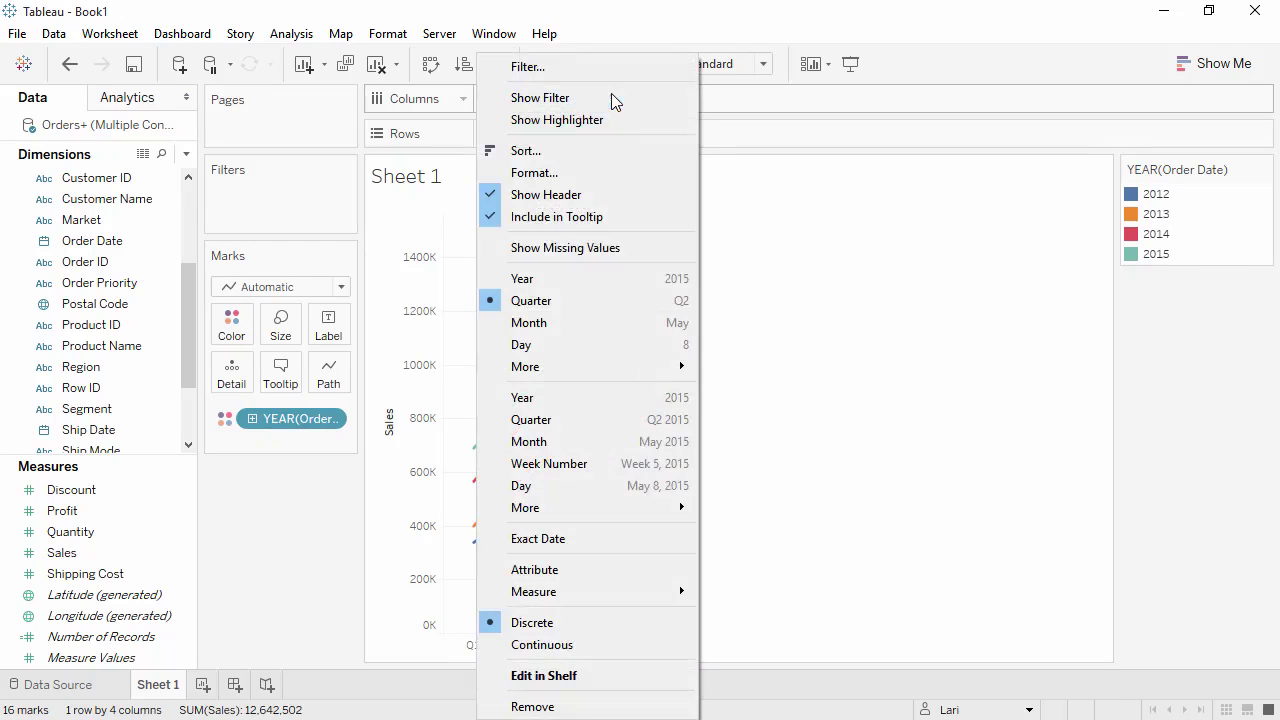
pyautogui.click(574, 324)
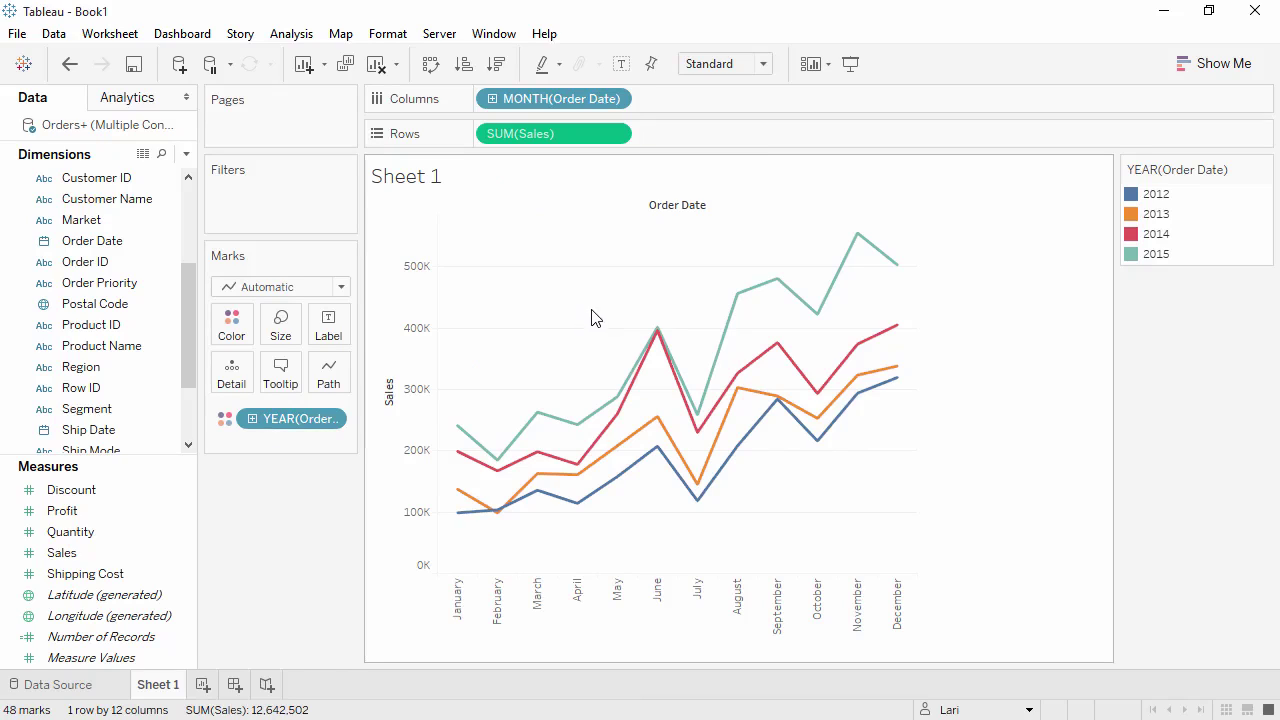
# Step: Try the Average aggregation for Sales on Rows and undo it
pyautogui.click(614, 134)
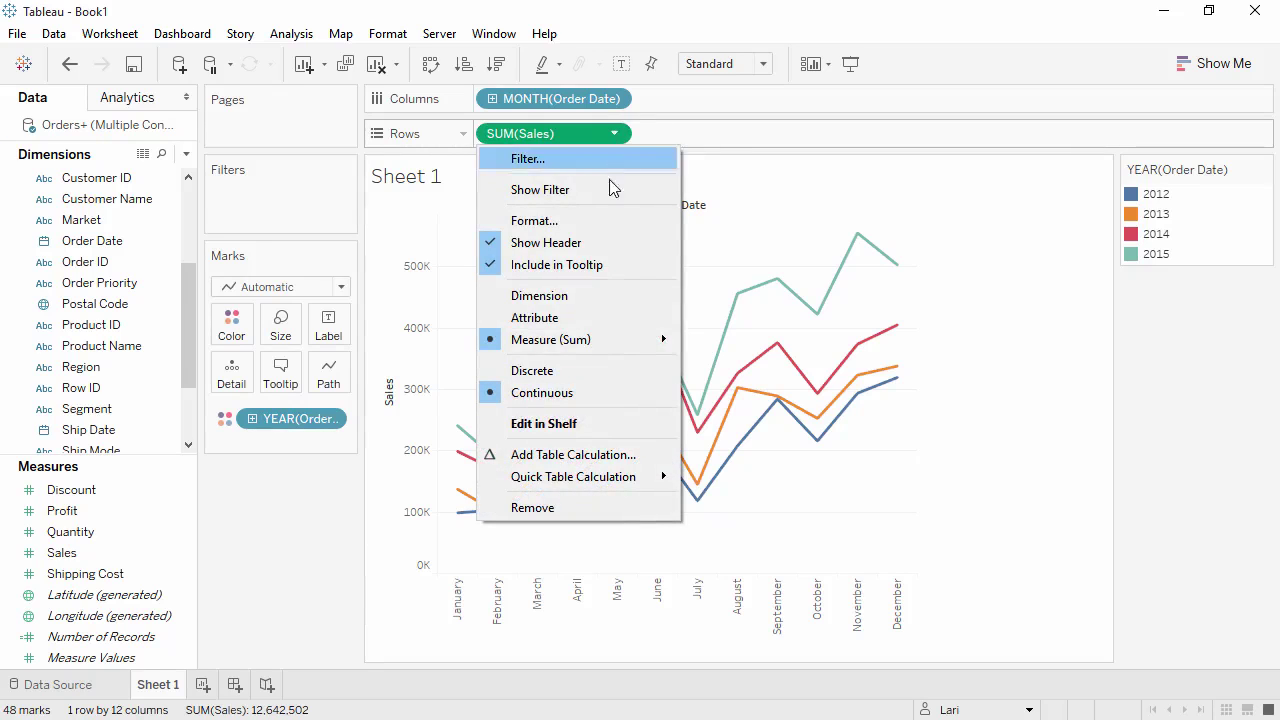
pyautogui.moveTo(615, 342)
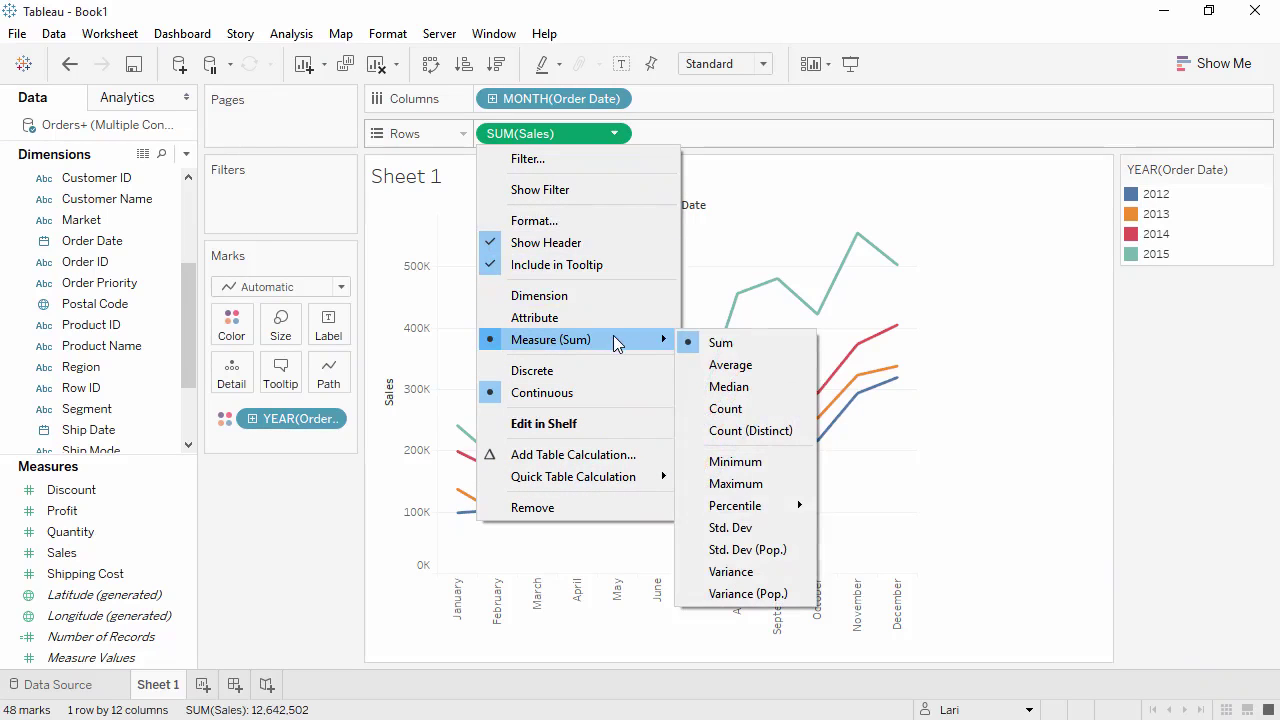
pyautogui.click(724, 368)
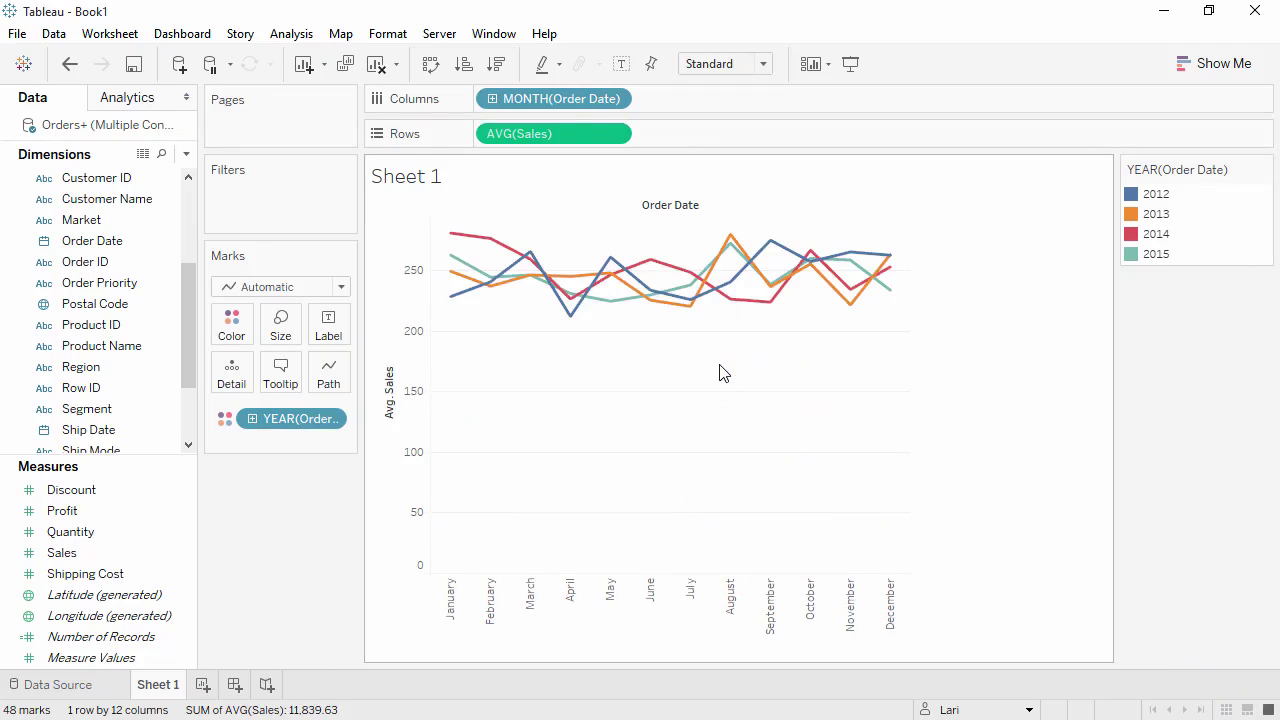
pyautogui.click(69, 64)
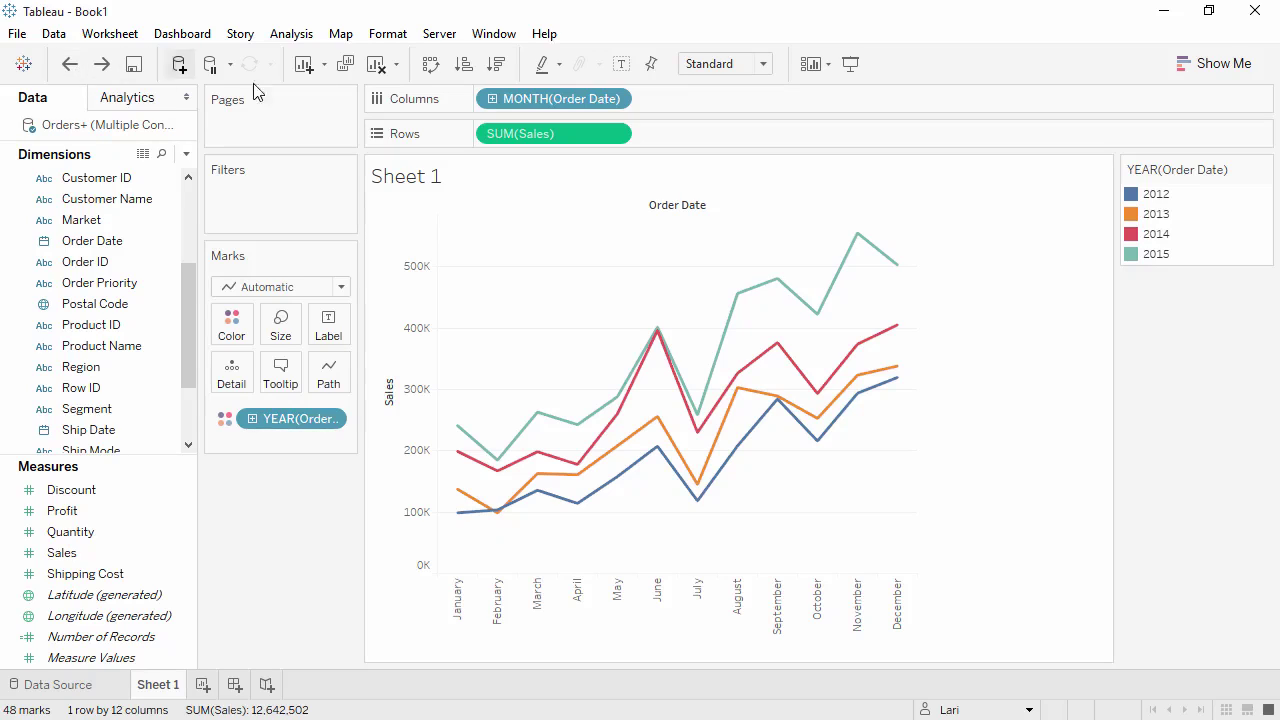
# Step: Apply the Year Over Year Growth quick table calculation to Sales on Rows
pyautogui.click(616, 137)
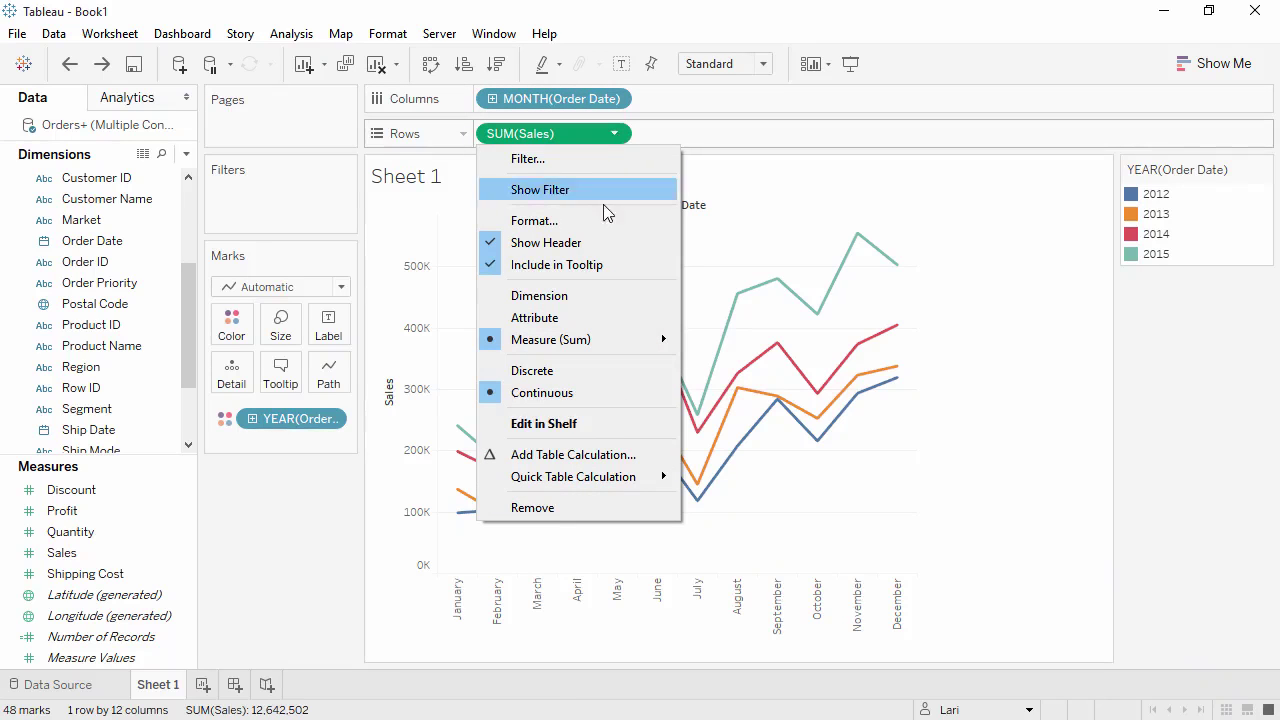
pyautogui.moveTo(626, 478)
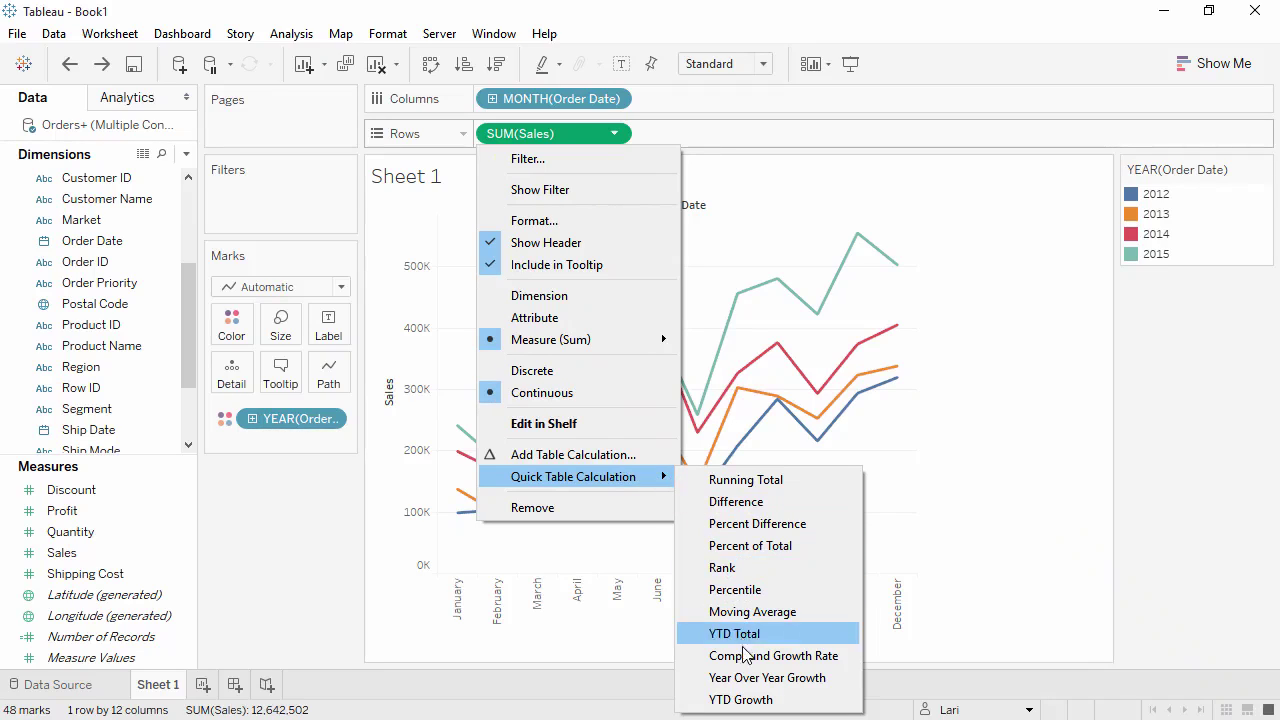
pyautogui.click(752, 678)
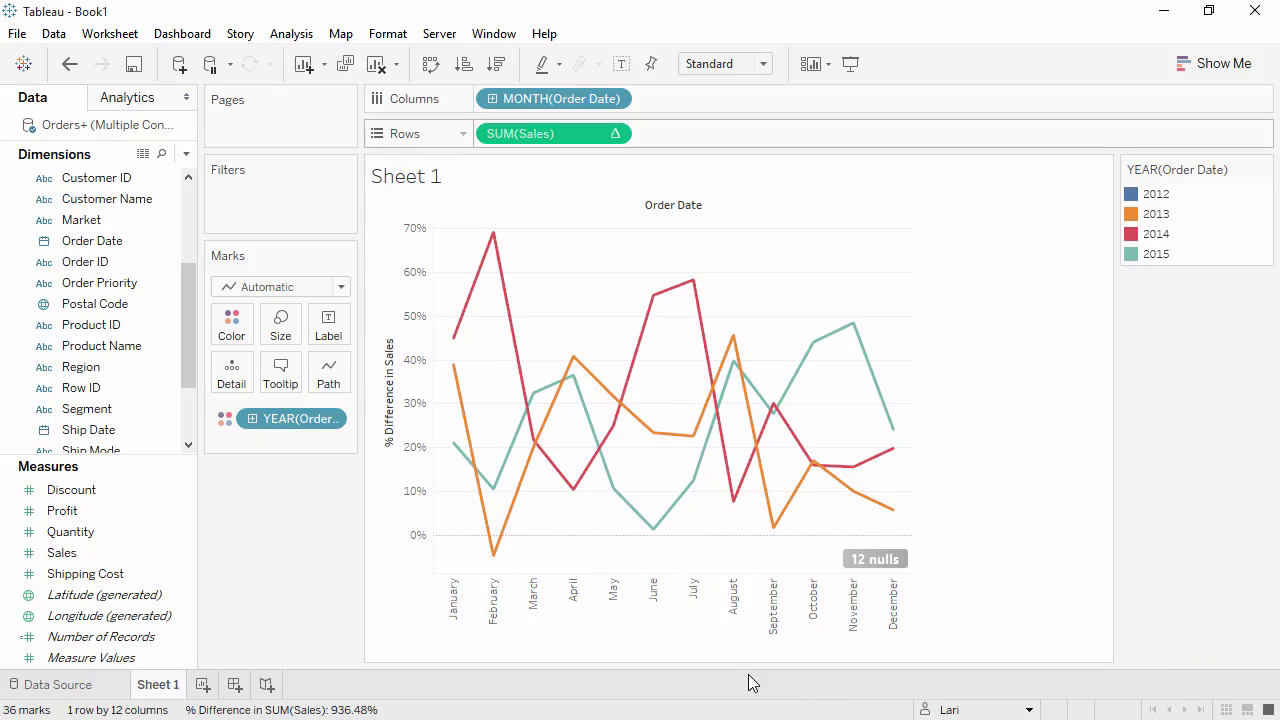
# Step: Add a plain Sales measure to Rows and move the year-over-year growth calculation from Rows to the Tooltip
pyautogui.click(129, 556)
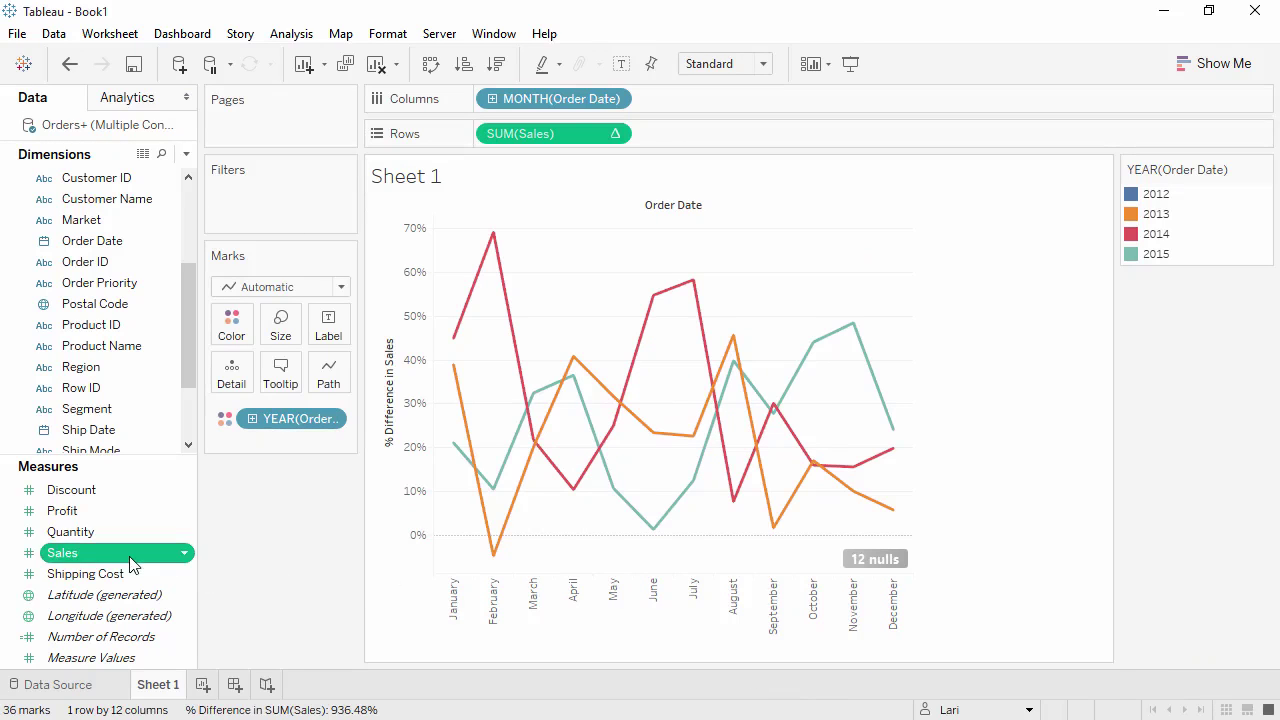
pyautogui.moveTo(145, 557); pyautogui.dragTo(481, 131)
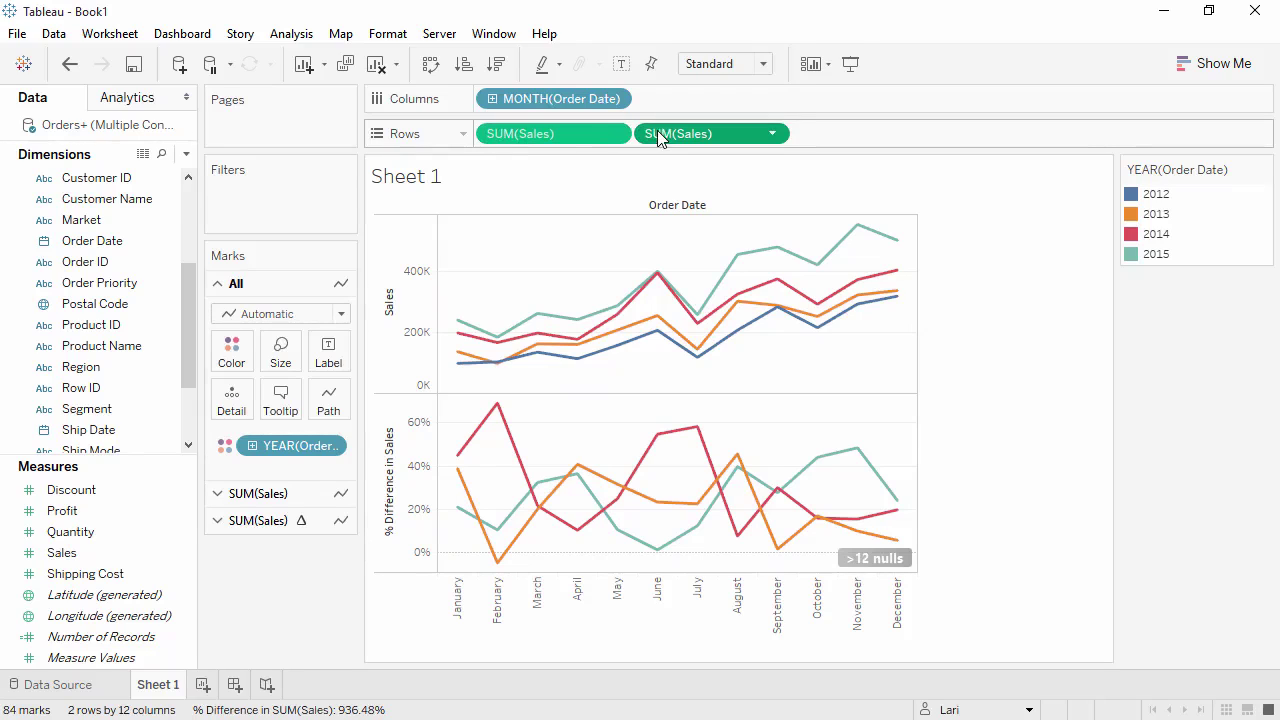
pyautogui.moveTo(657, 134); pyautogui.dragTo(287, 392)
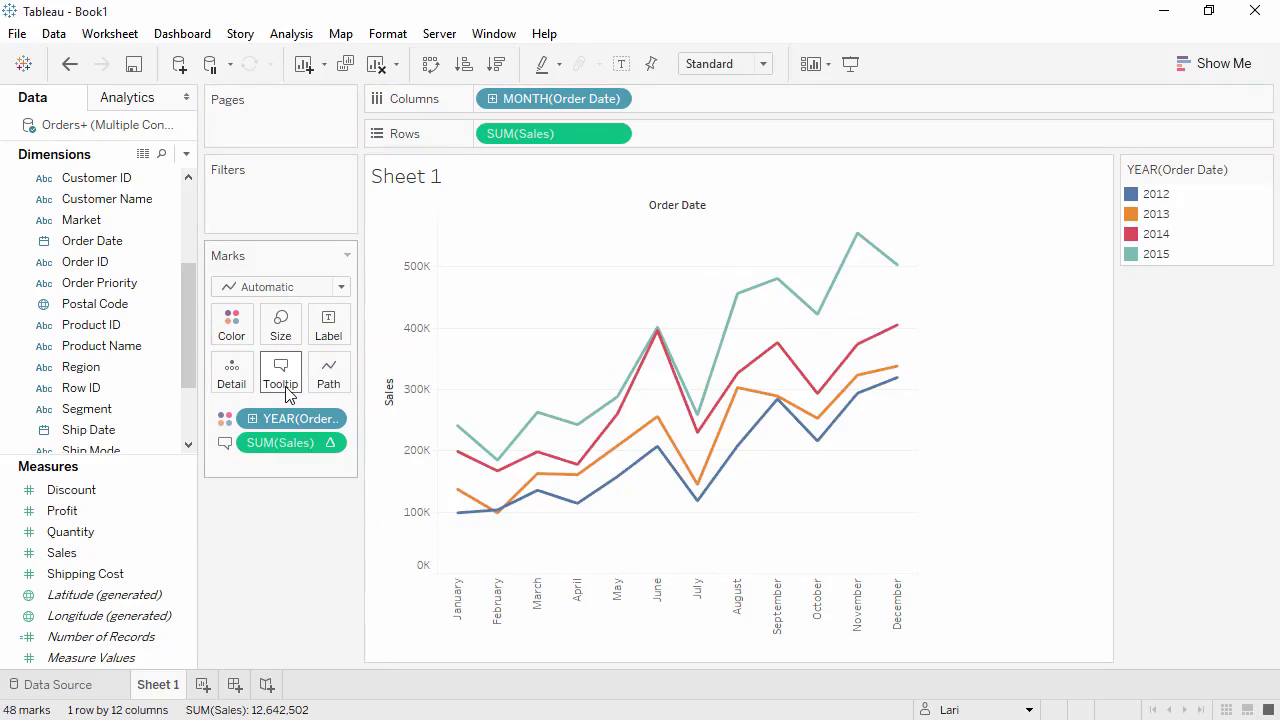
pyautogui.moveTo(459, 433)
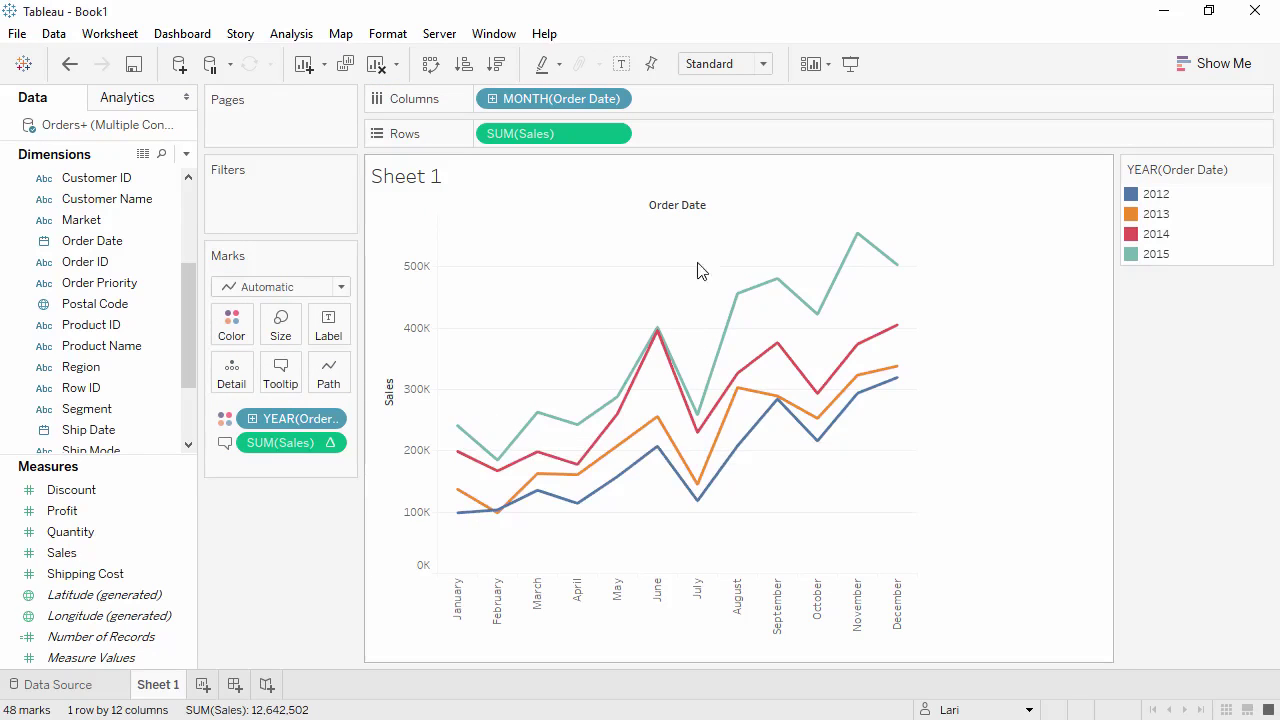
pyautogui.moveTo(856, 243)
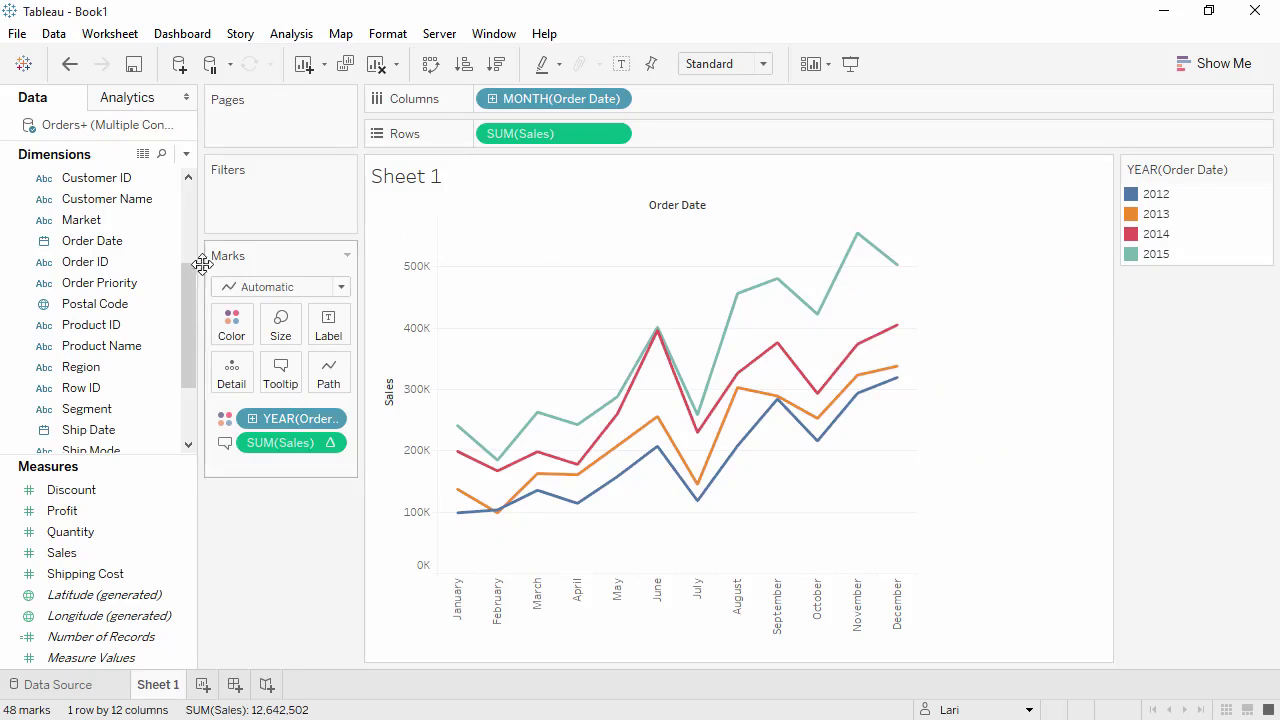
# Step: Split the line chart by Category, placed ahead of Sales on Rows
pyautogui.moveTo(188, 290); pyautogui.dragTo(479, 137)
pyautogui.click(138, 249)
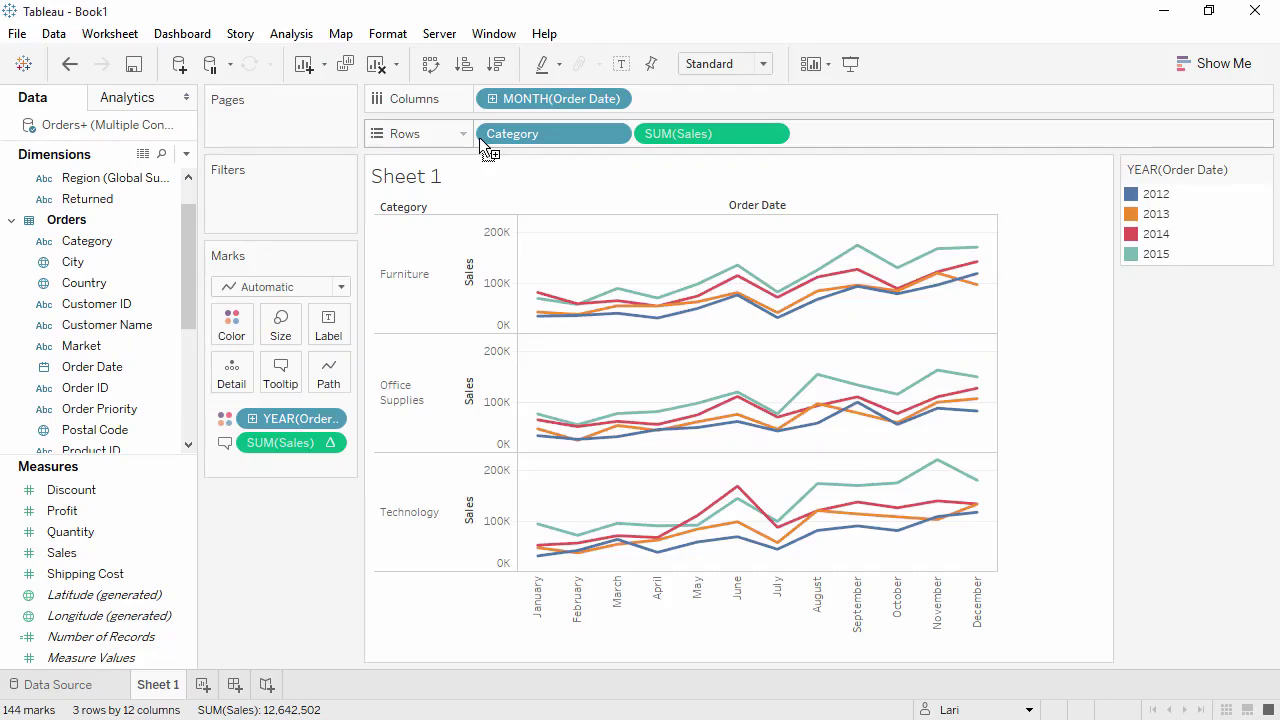
pyautogui.moveTo(479, 137); pyautogui.dragTo(517, 143)
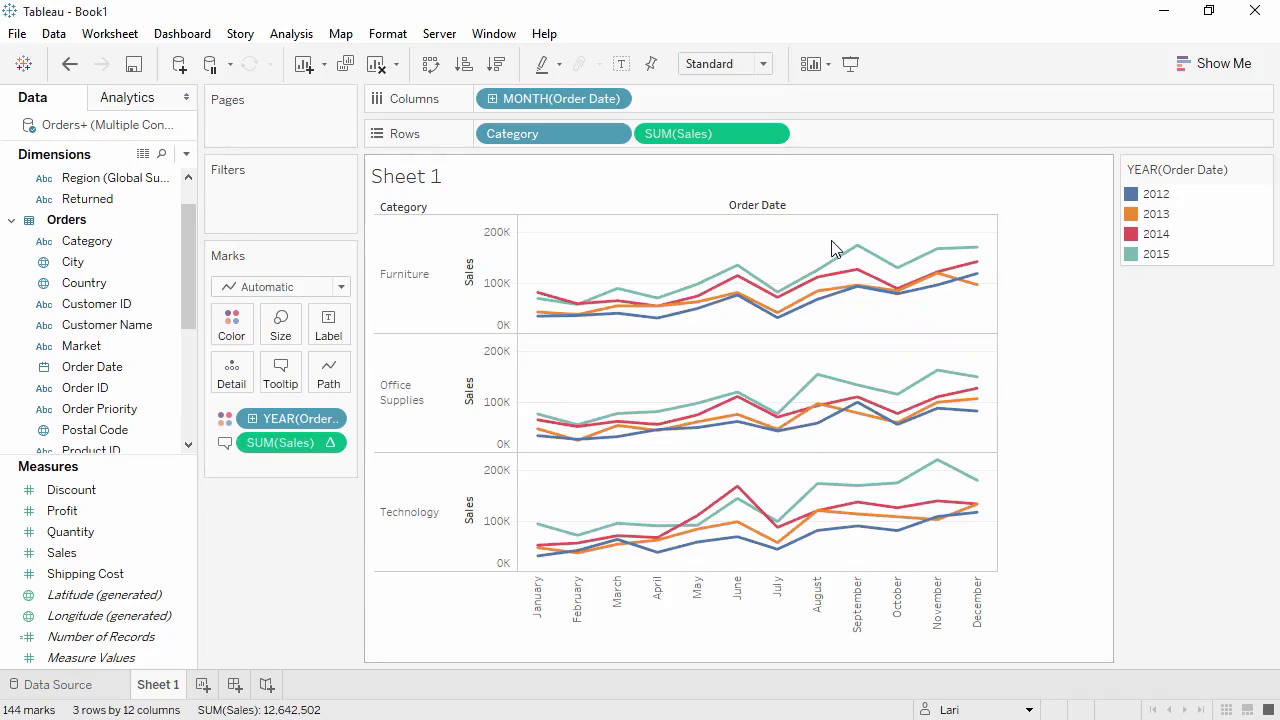
# Step: Add a point annotation reading "Fall Sale" near the late-summer months in the Furniture pane
pyautogui.rightClick(800, 256)
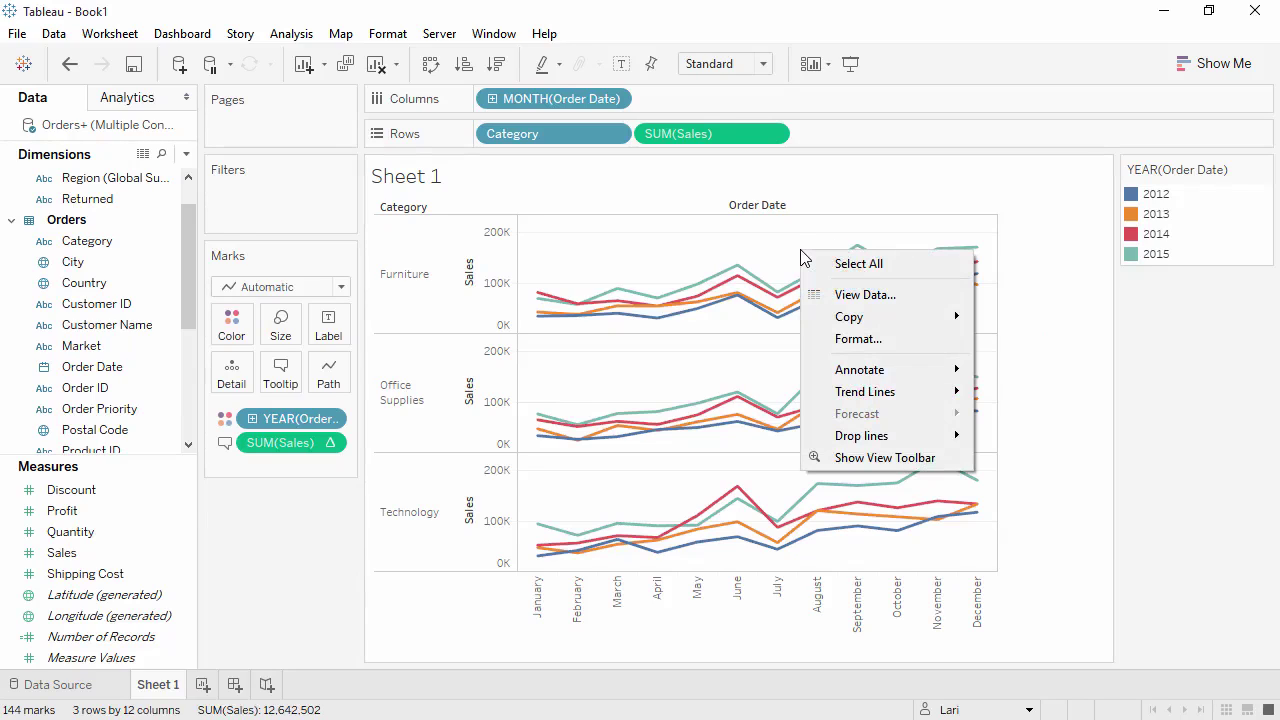
pyautogui.moveTo(855, 377)
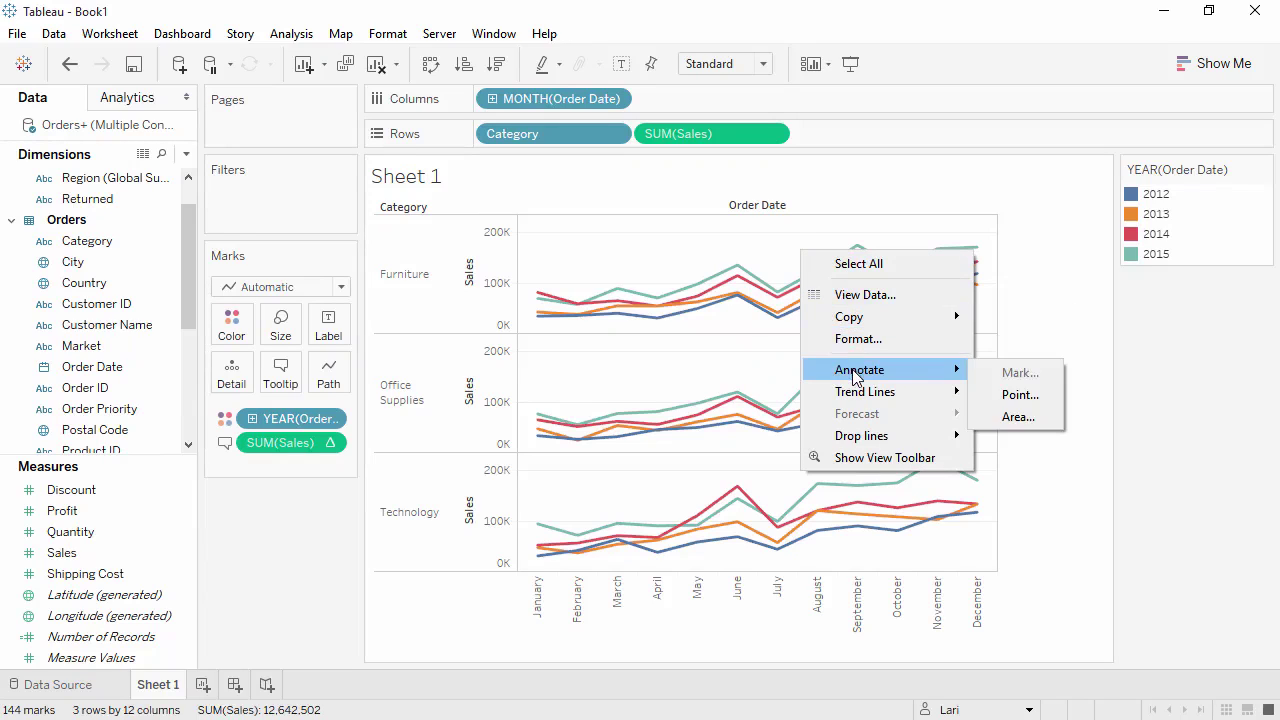
pyautogui.click(1004, 396)
pyautogui.write('Fall Sale')
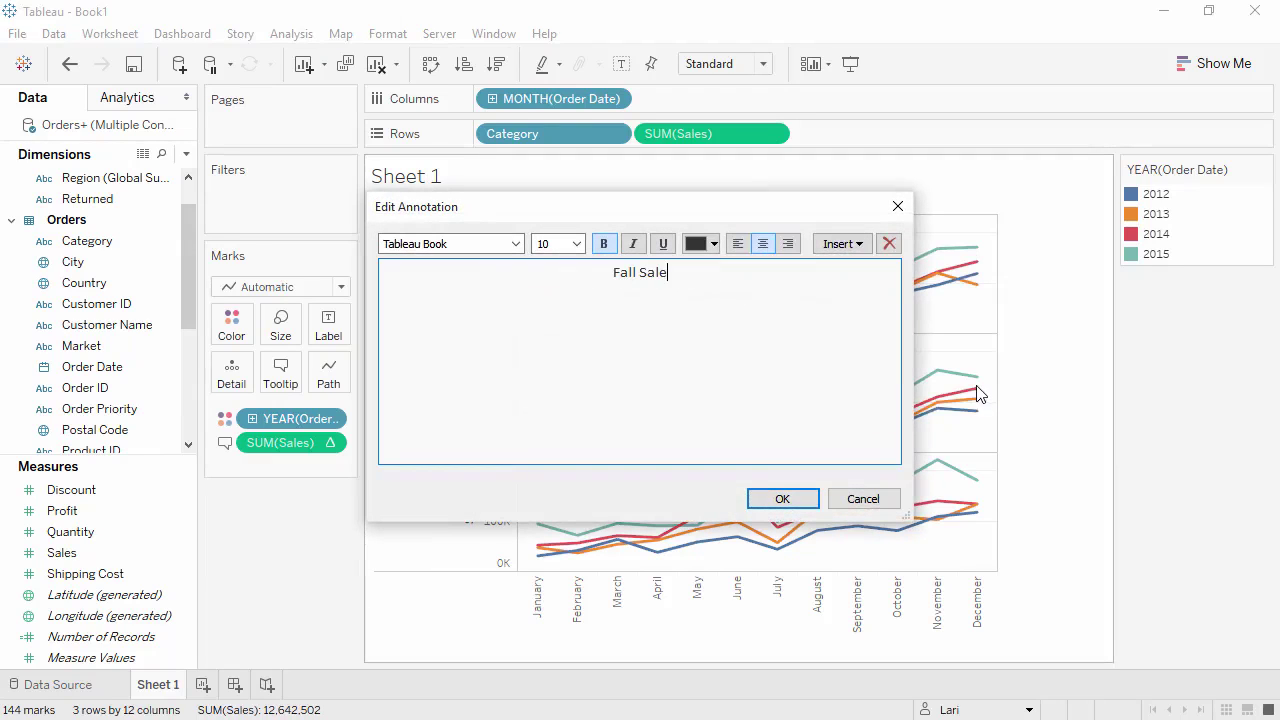
pyautogui.click(795, 503)
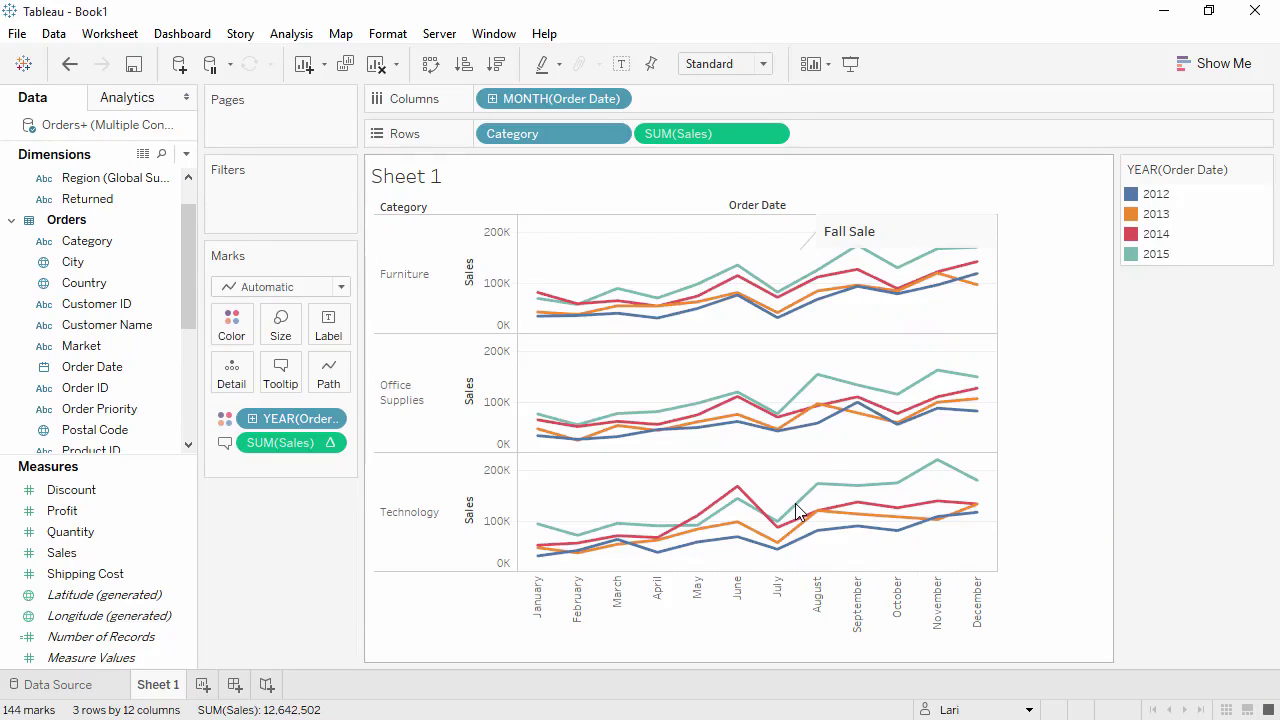
pyautogui.rightClick(778, 485)
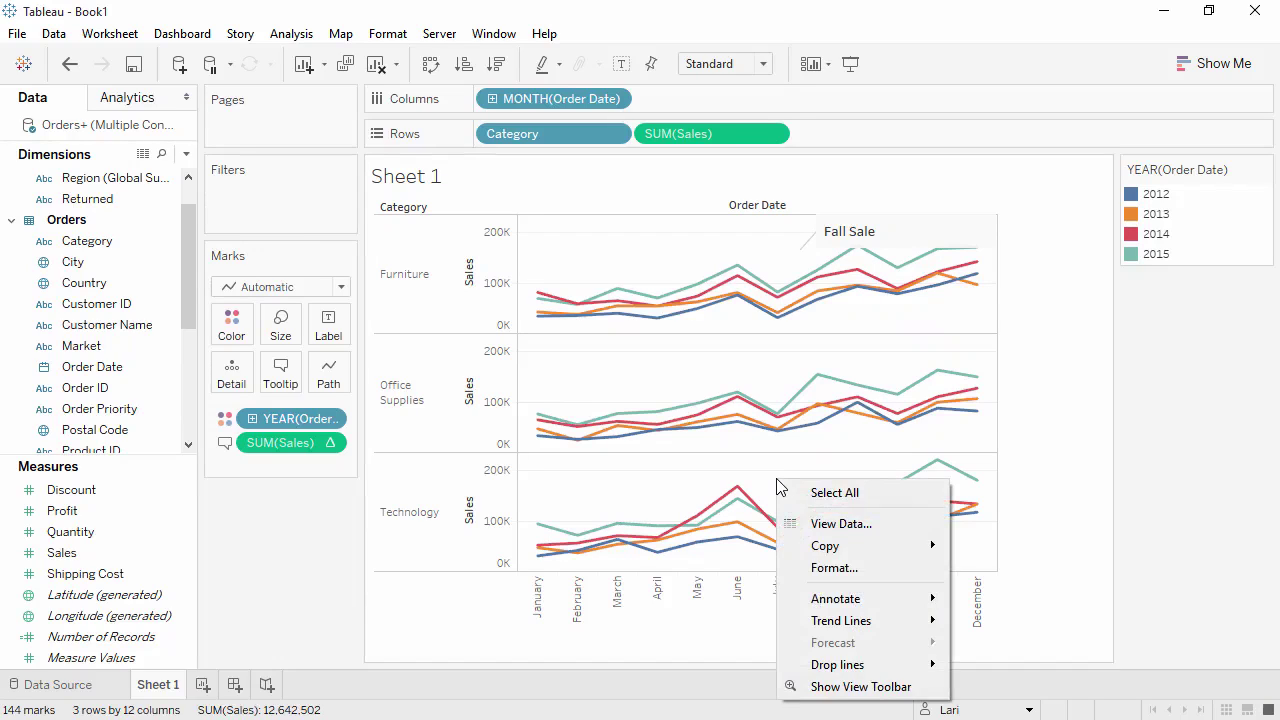
pyautogui.moveTo(827, 546)
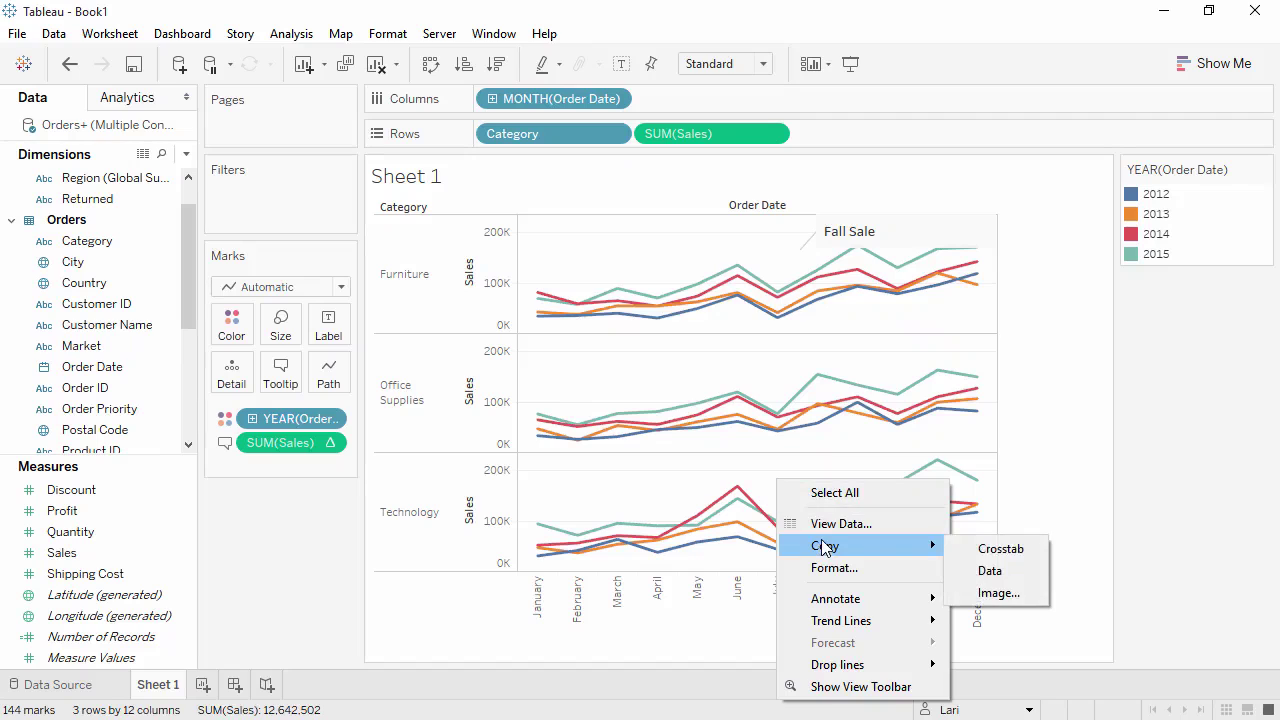
pyautogui.click(1016, 594)
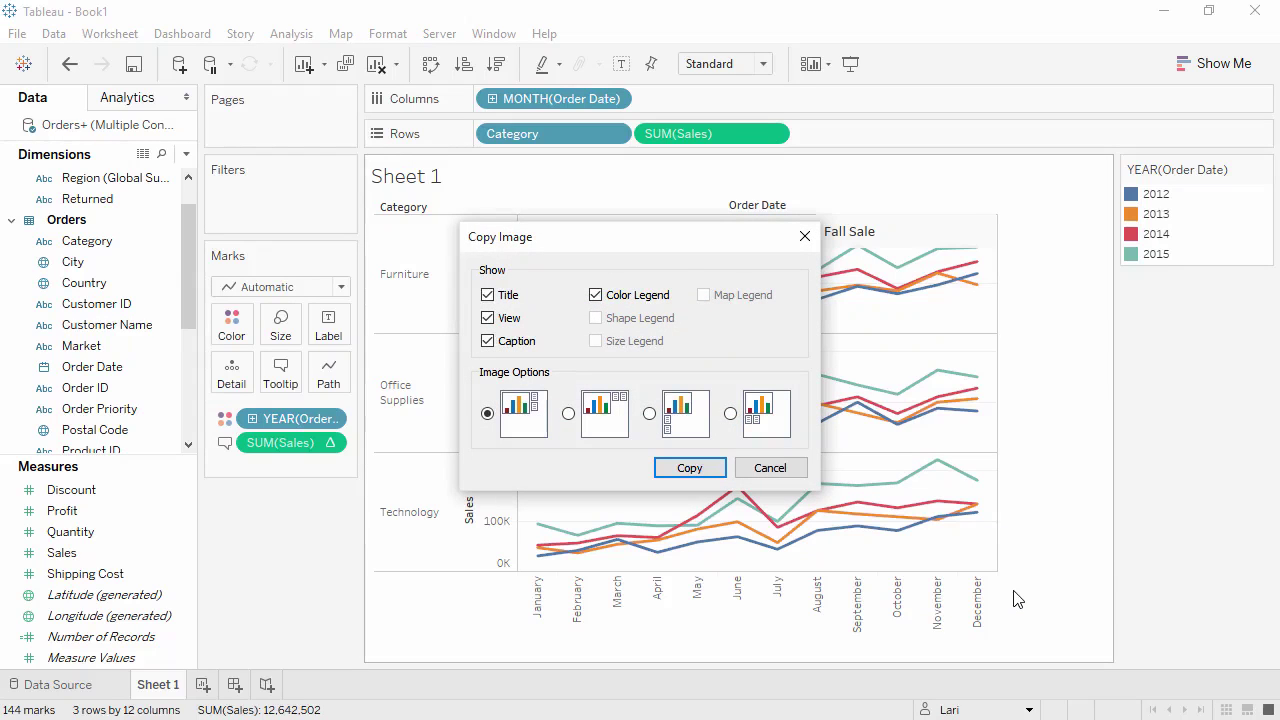
pyautogui.click(806, 236)
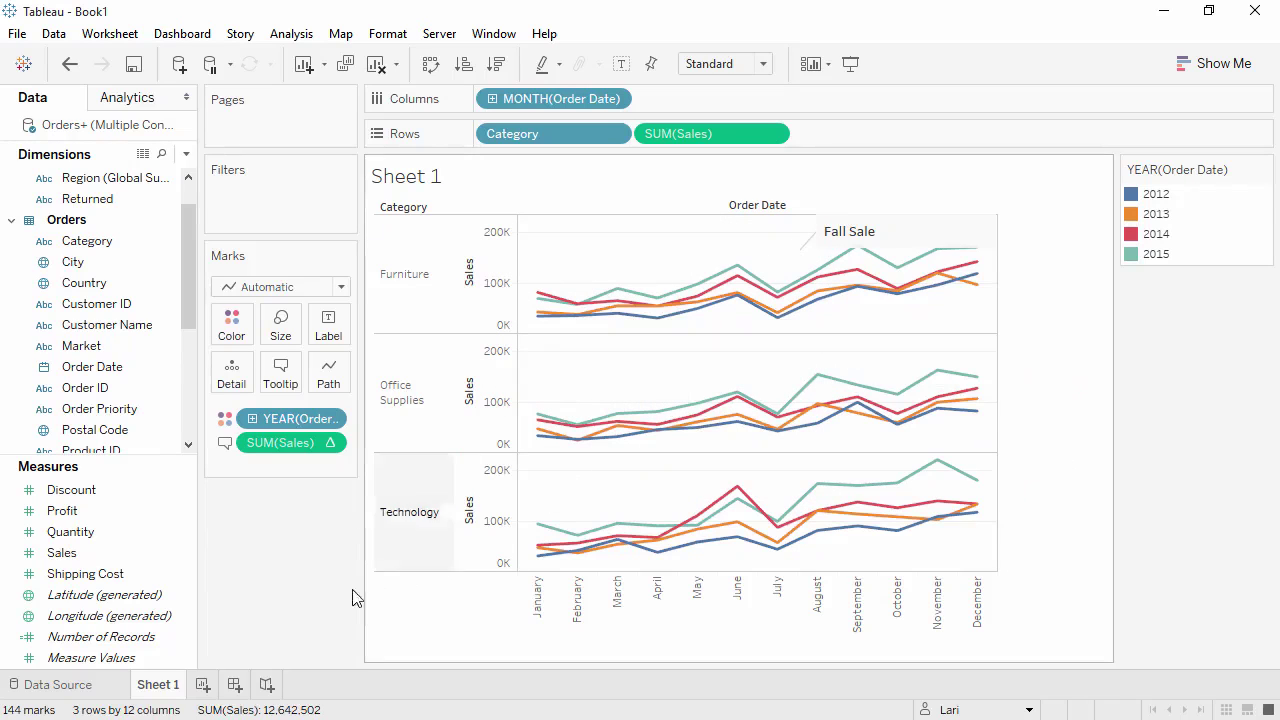
# Step: Rename Sheet 1 as Sales Seasonality
pyautogui.doubleClick(165, 686)
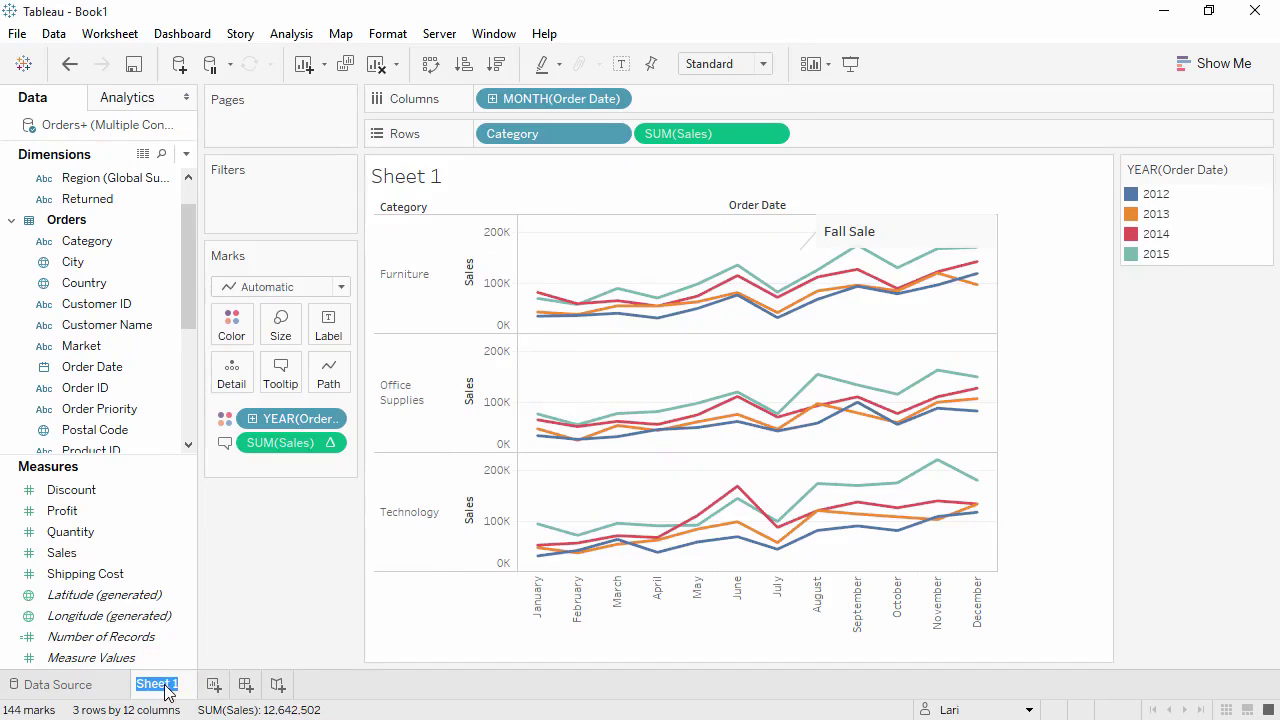
pyautogui.write('Sales Seasonality')
pyautogui.press('Return')
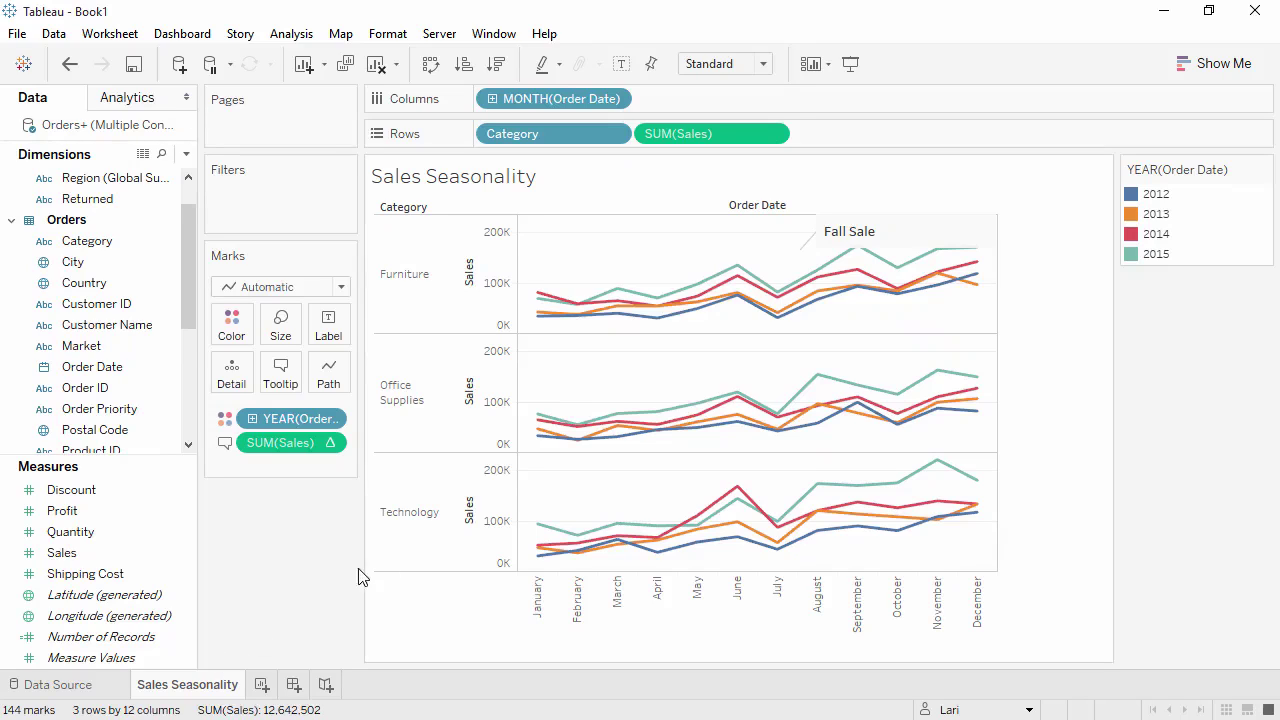
# Step: Copy the view's data, switch to the blank Excel workbook, and paste it starting at cell A1 of Sheet1
pyautogui.rightClick(563, 497)
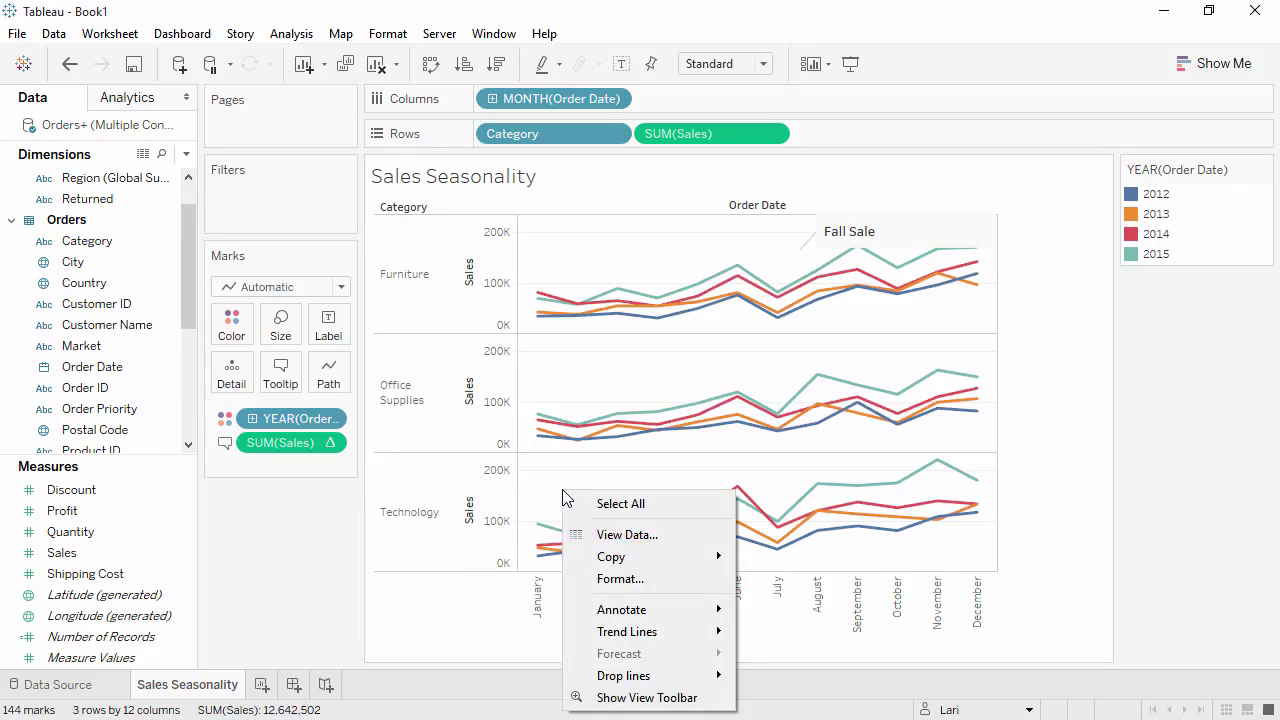
pyautogui.moveTo(595, 558)
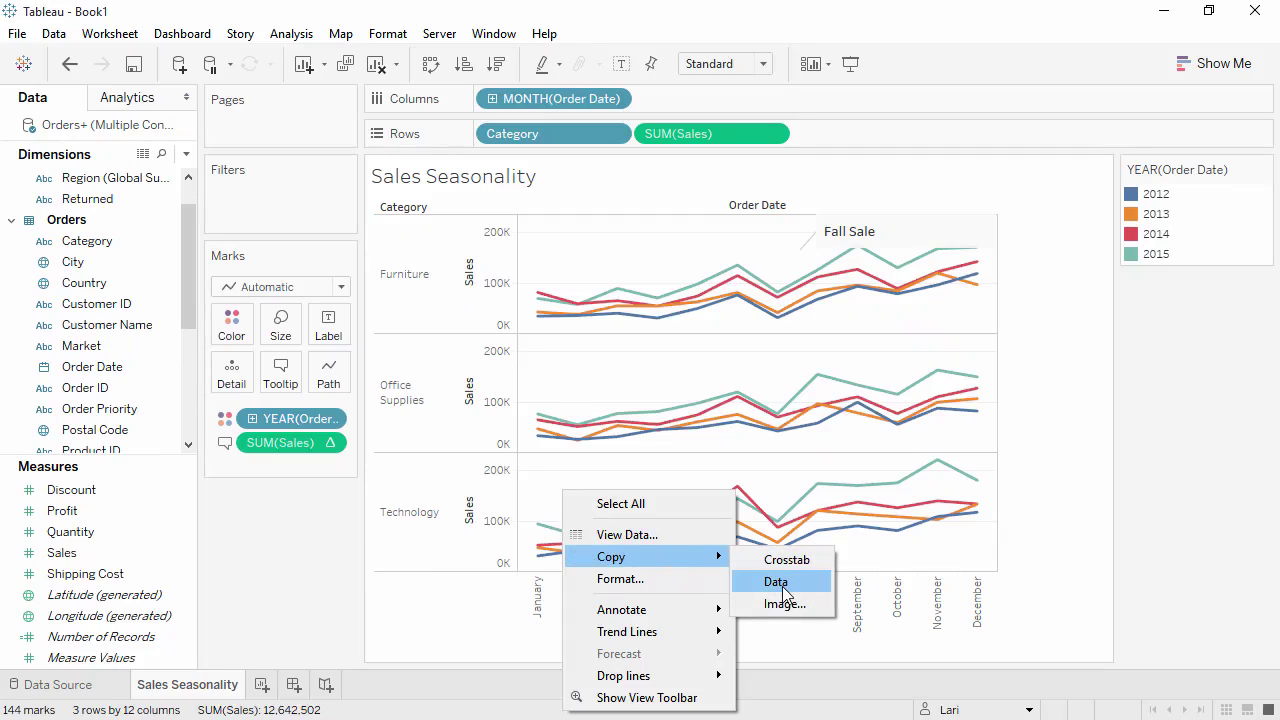
pyautogui.click(784, 592)
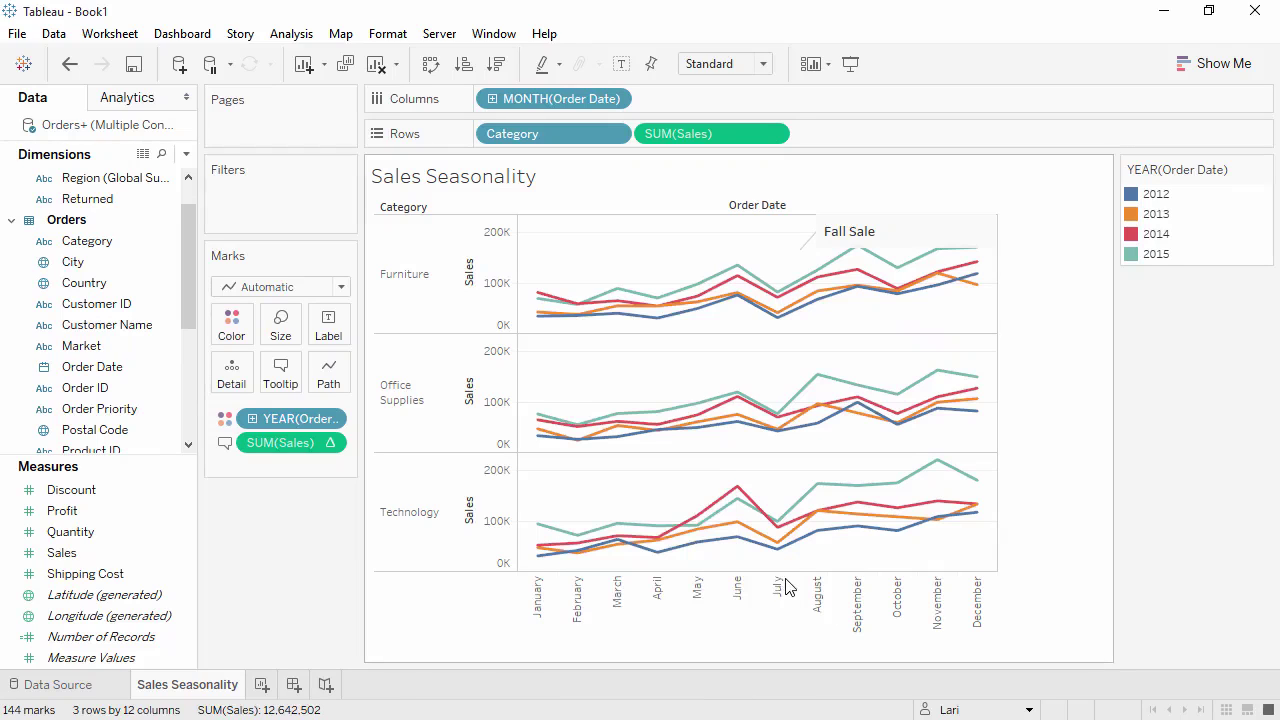
pyautogui.click(1164, 15)
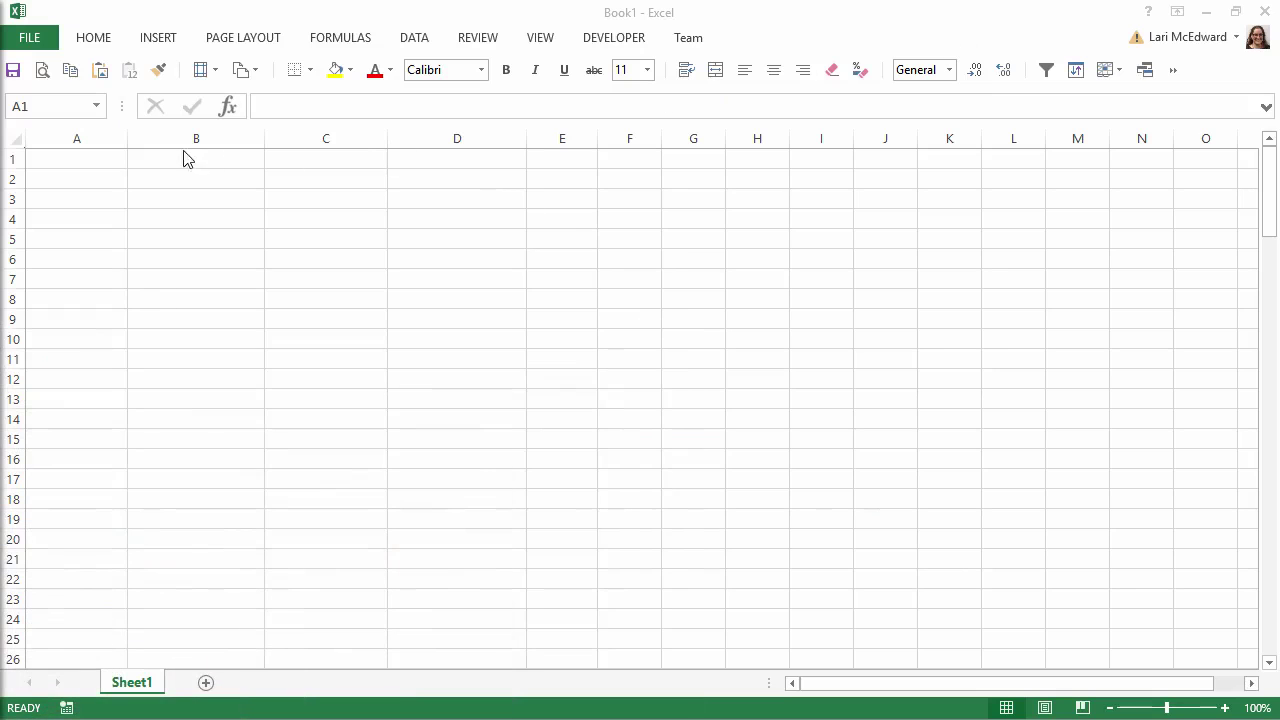
pyautogui.click(104, 161)
pyautogui.hotkey('ctrl', 'v')
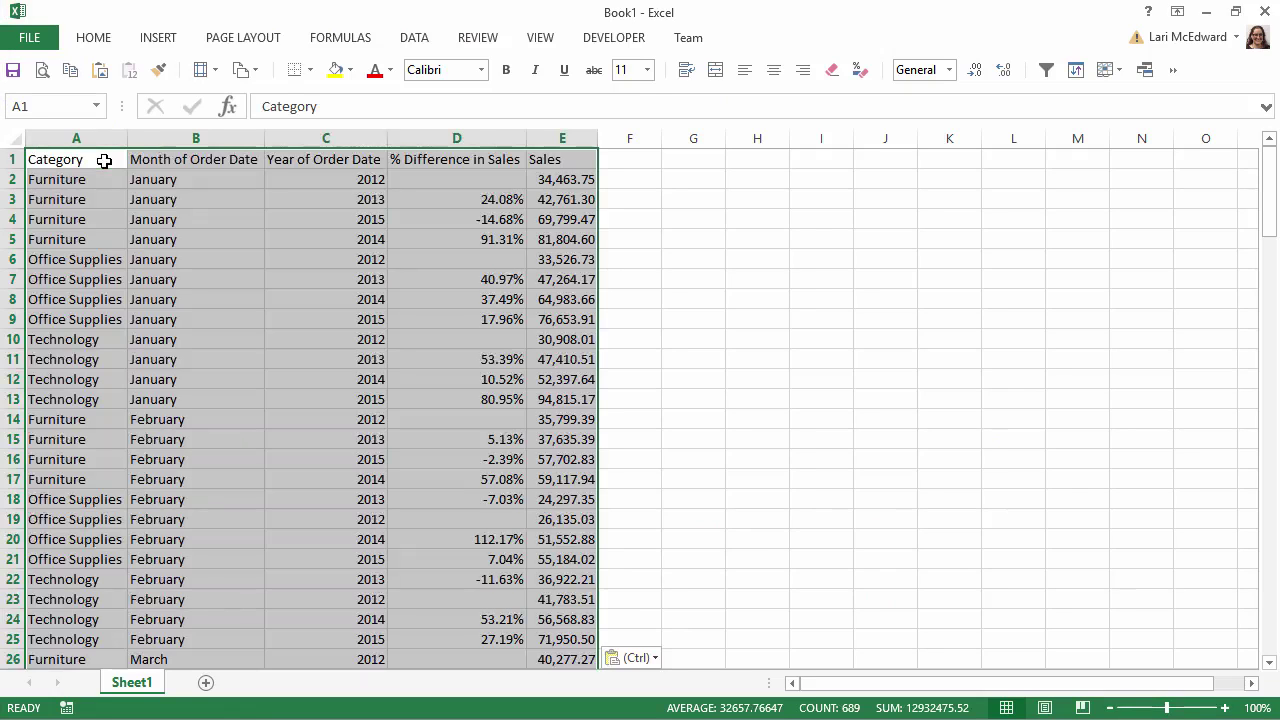
# Step: Switch back to Tableau and duplicate the Sales Seasonality sheet as a crosstab
pyautogui.click(424, 136)
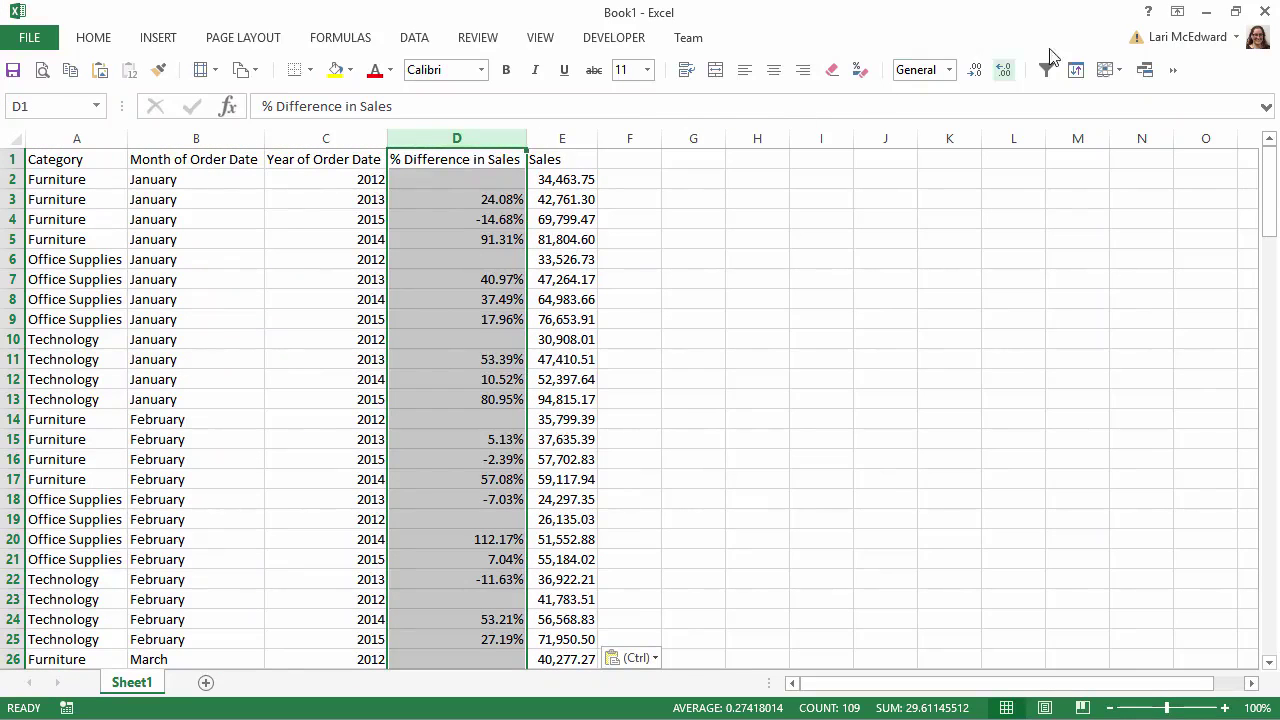
pyautogui.click(1207, 12)
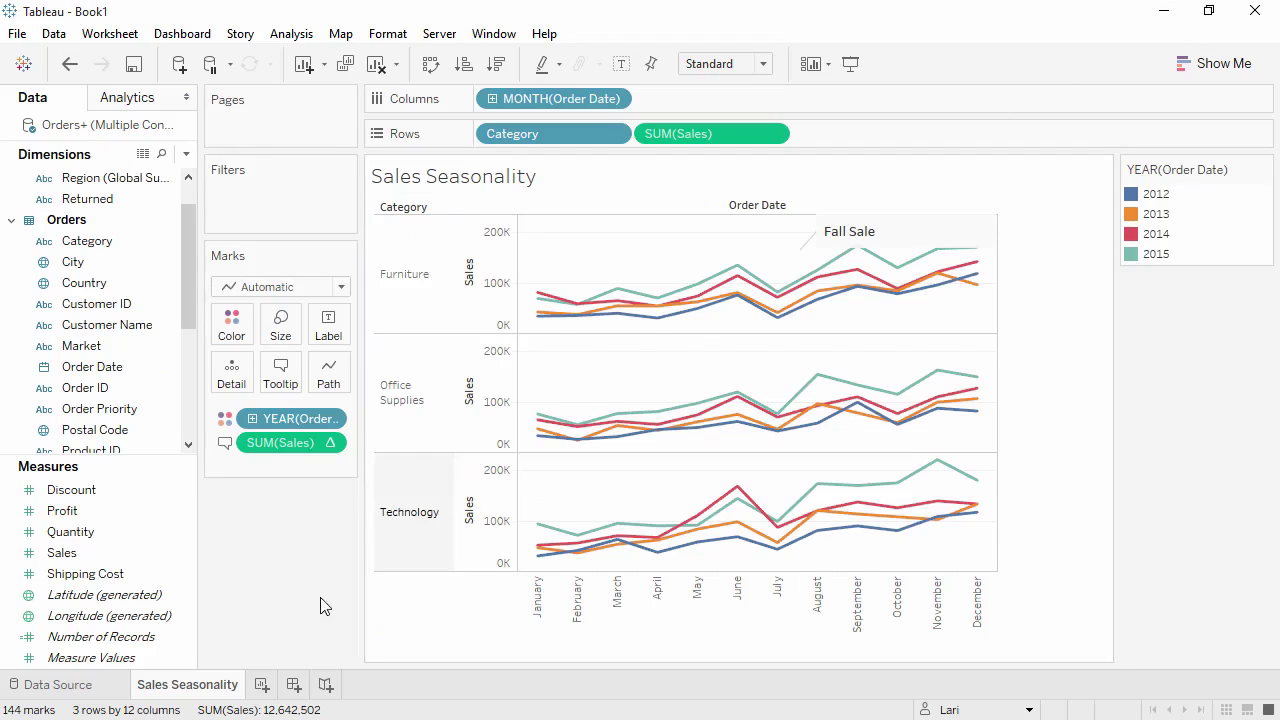
pyautogui.rightClick(203, 688)
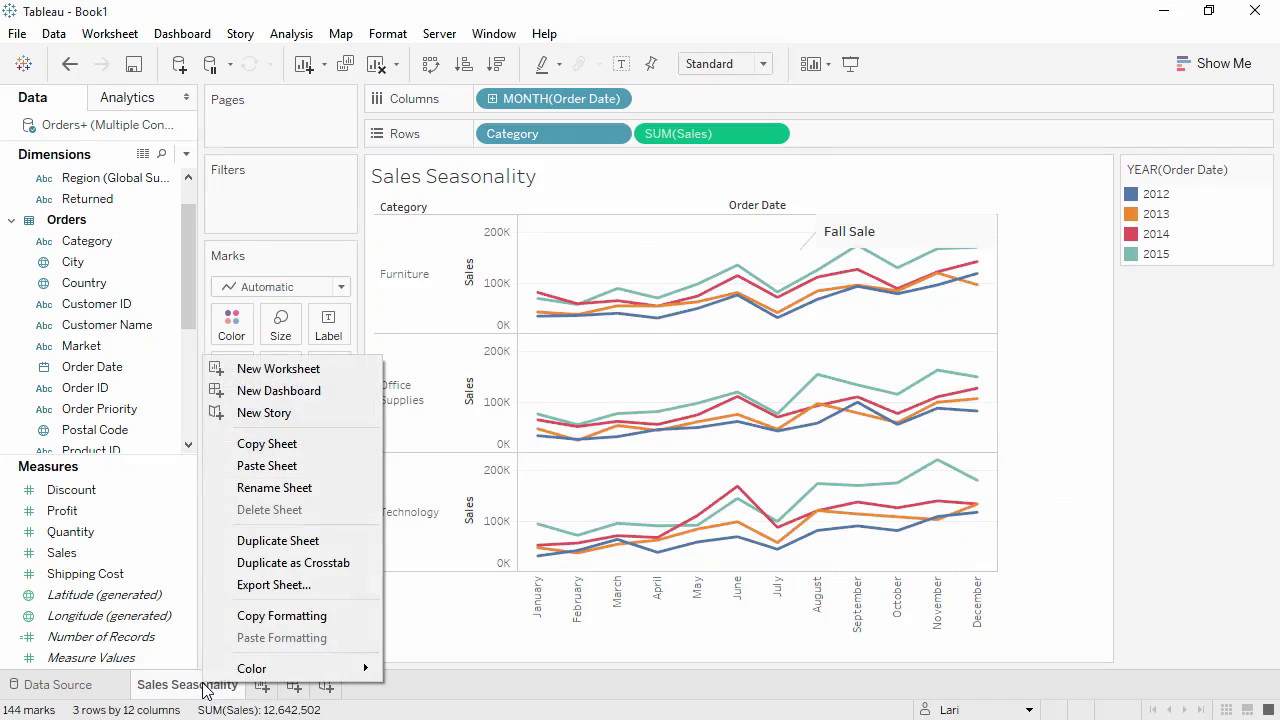
pyautogui.click(240, 563)
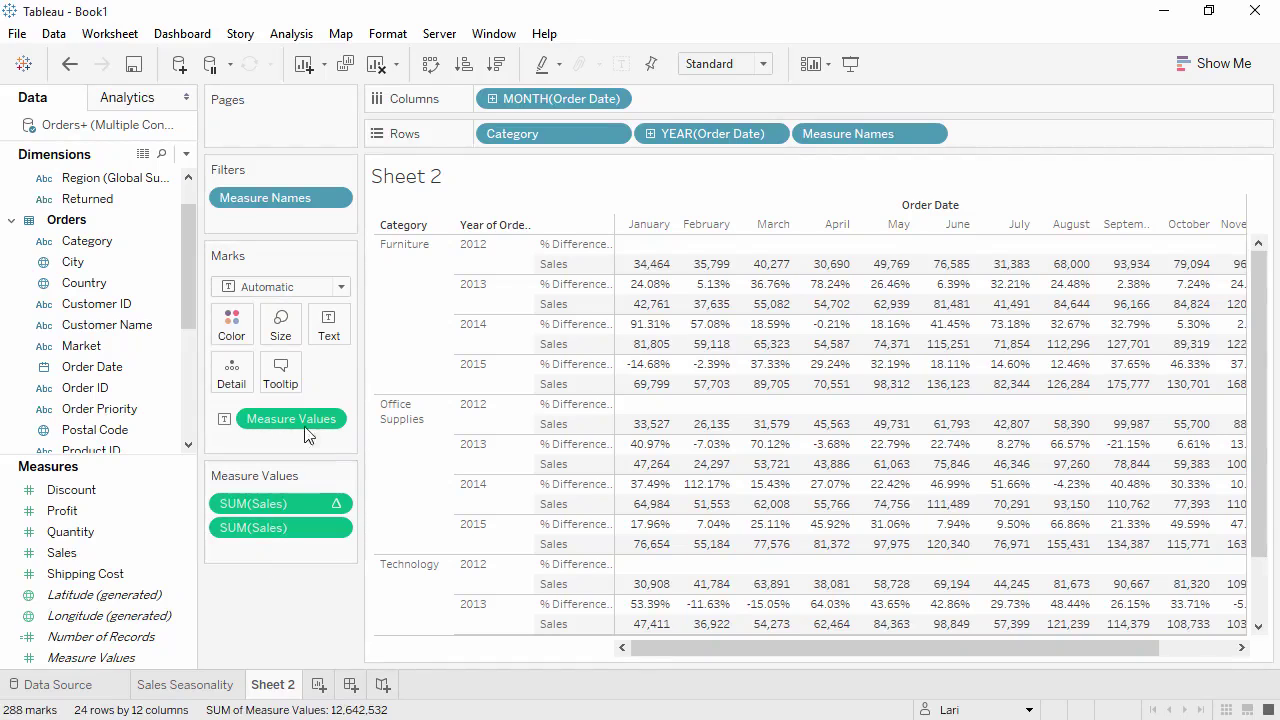
# Step: Swap the crosstab's rows and columns, and move Category to Rows after the order month
pyautogui.click(430, 66)
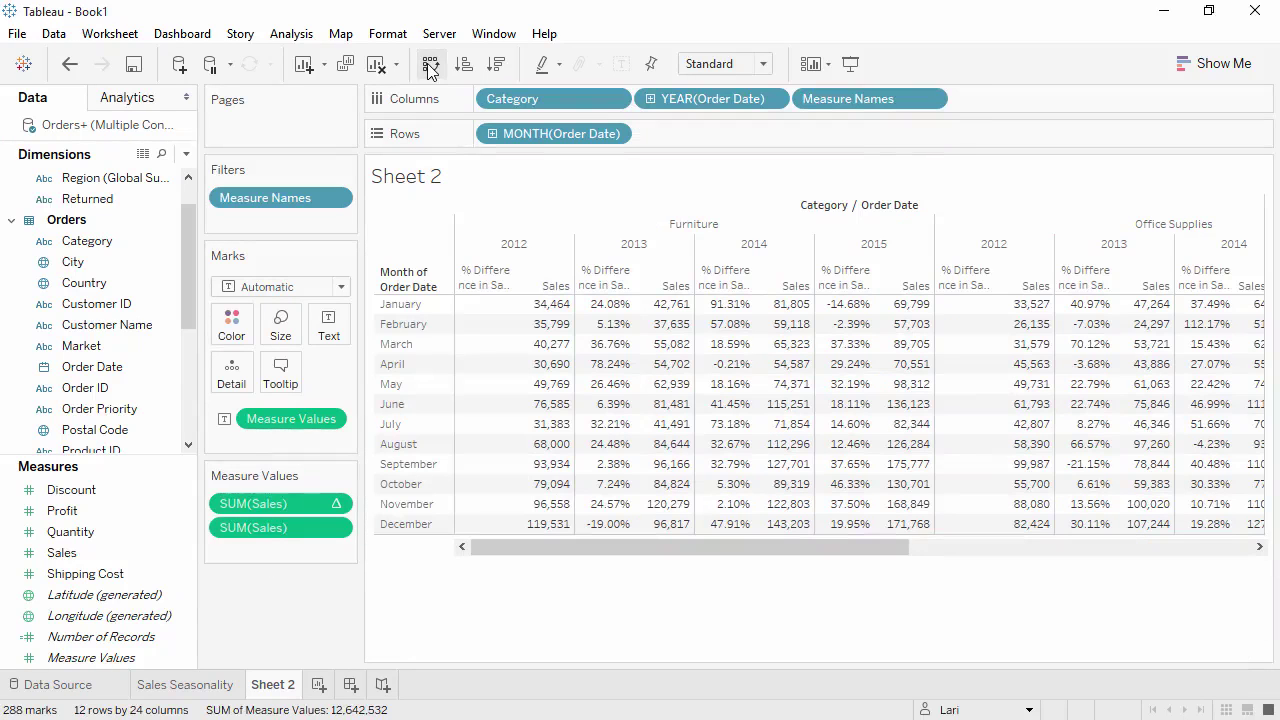
pyautogui.moveTo(524, 103); pyautogui.dragTo(678, 144)
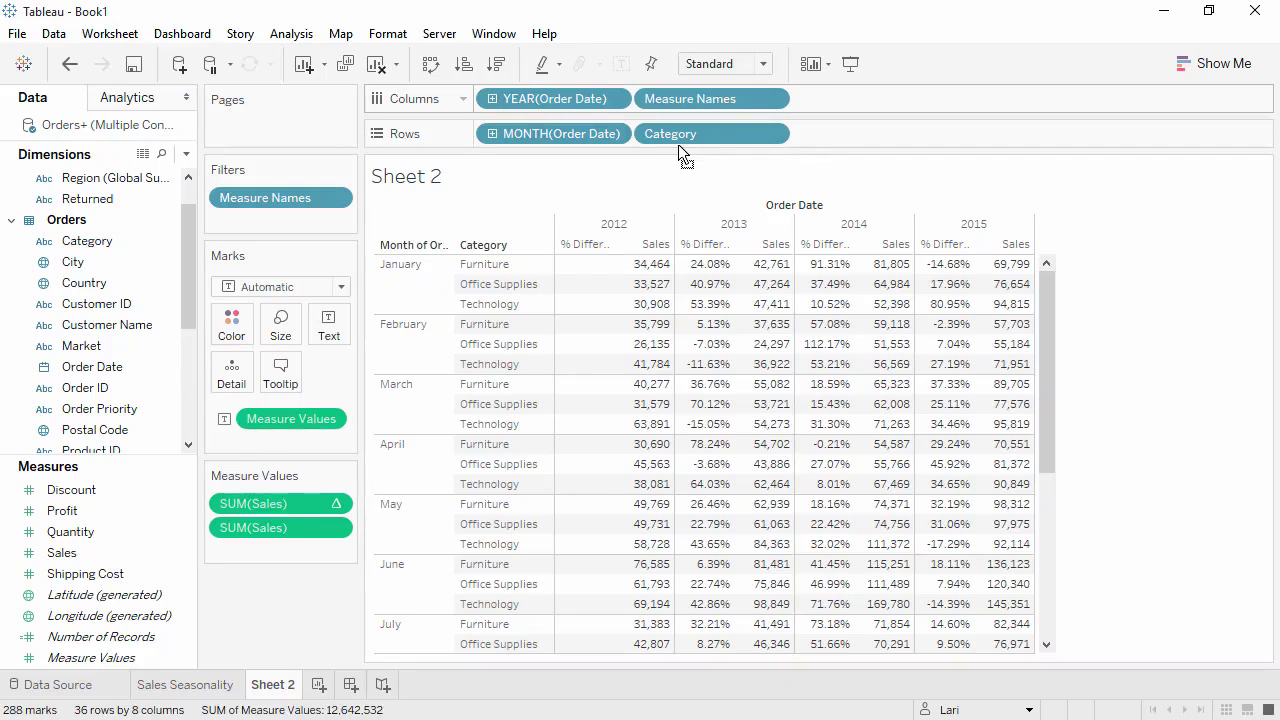
# Step: Hide the crosstab's title and set its fit to Entire View
pyautogui.click(588, 182)
pyautogui.rightClick(587, 181)
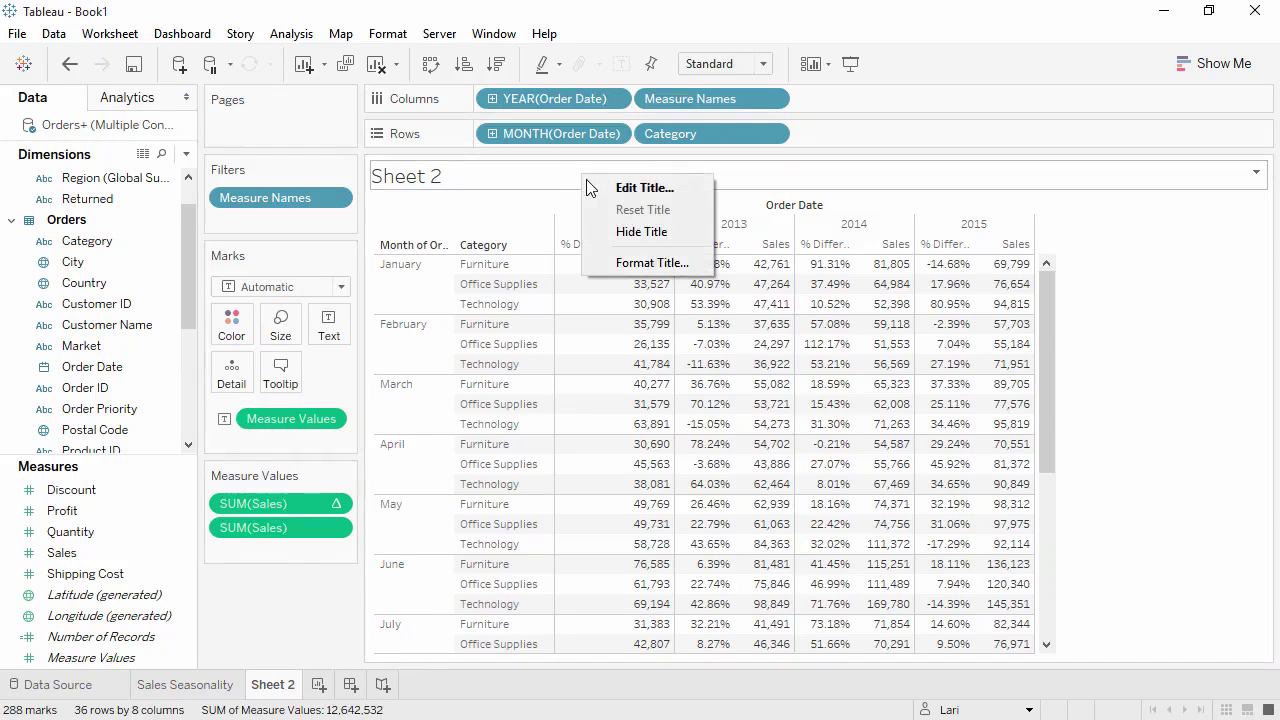
pyautogui.click(615, 231)
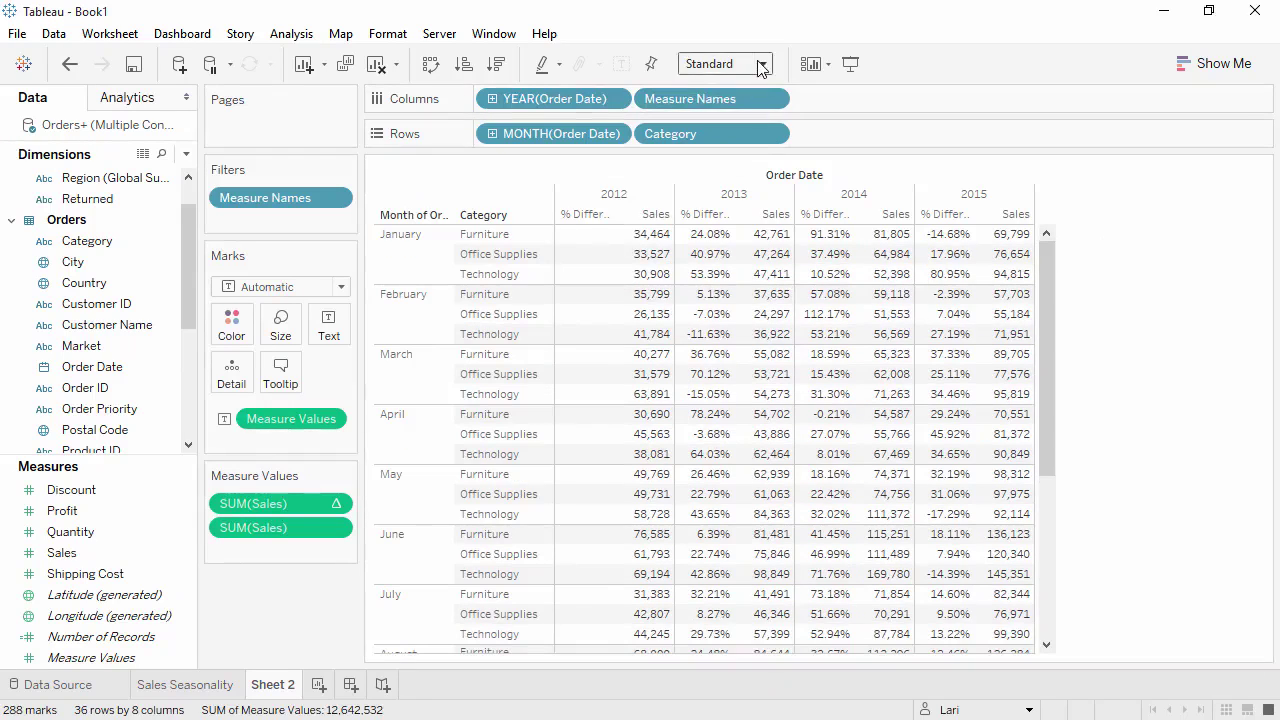
pyautogui.click(760, 64)
pyautogui.click(725, 146)
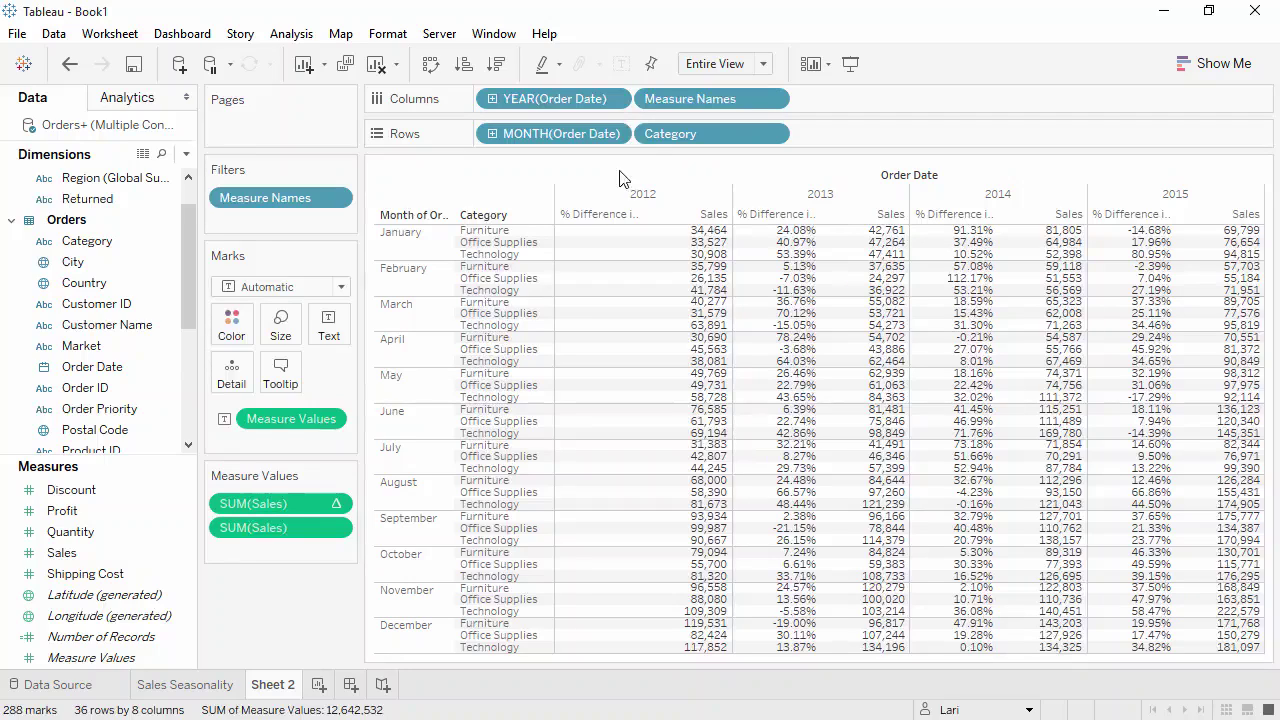
# Step: Color the crosstab by Profit, using the Green-Gold palette with stepped color in 6 steps
pyautogui.moveTo(62, 510); pyautogui.dragTo(237, 337)
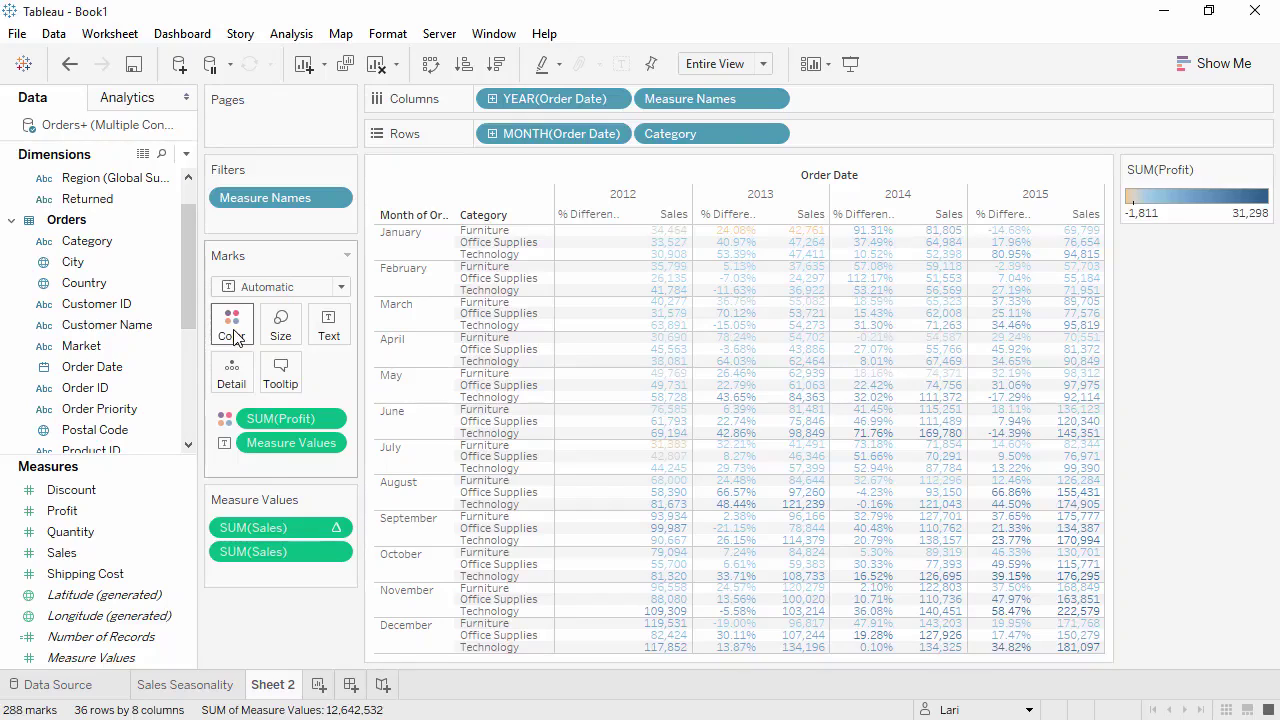
pyautogui.click(235, 336)
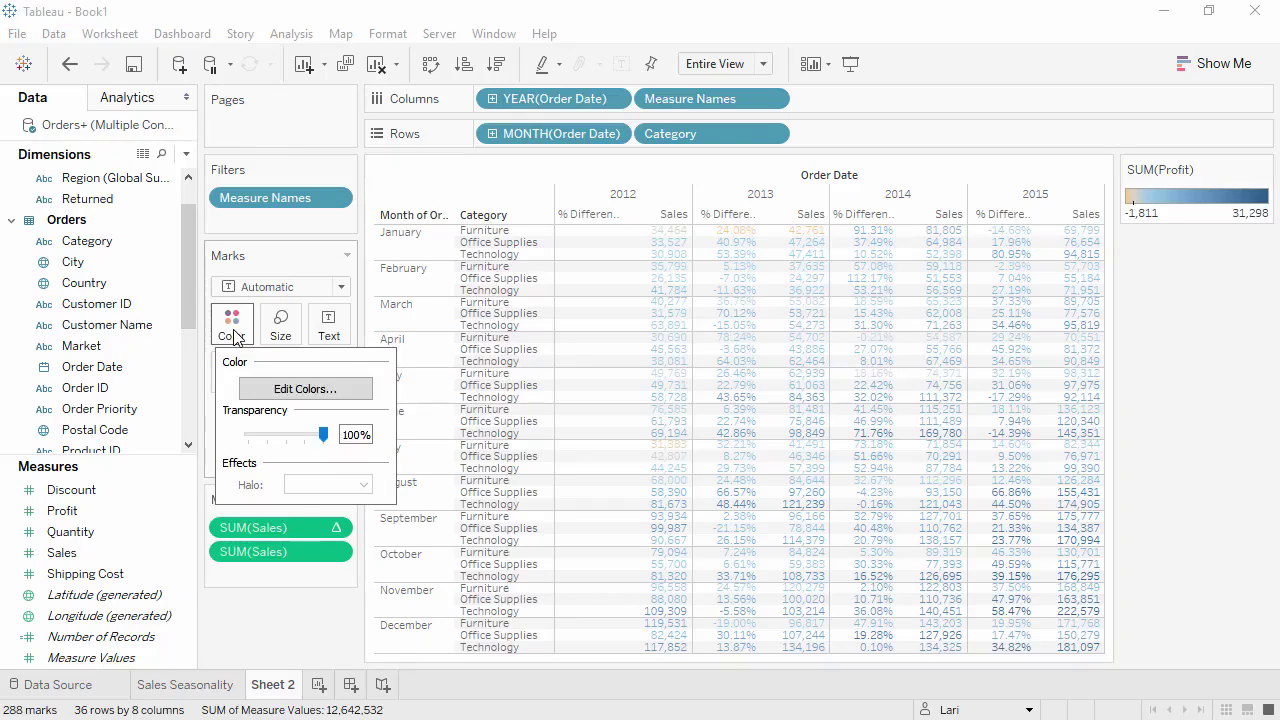
pyautogui.click(266, 389)
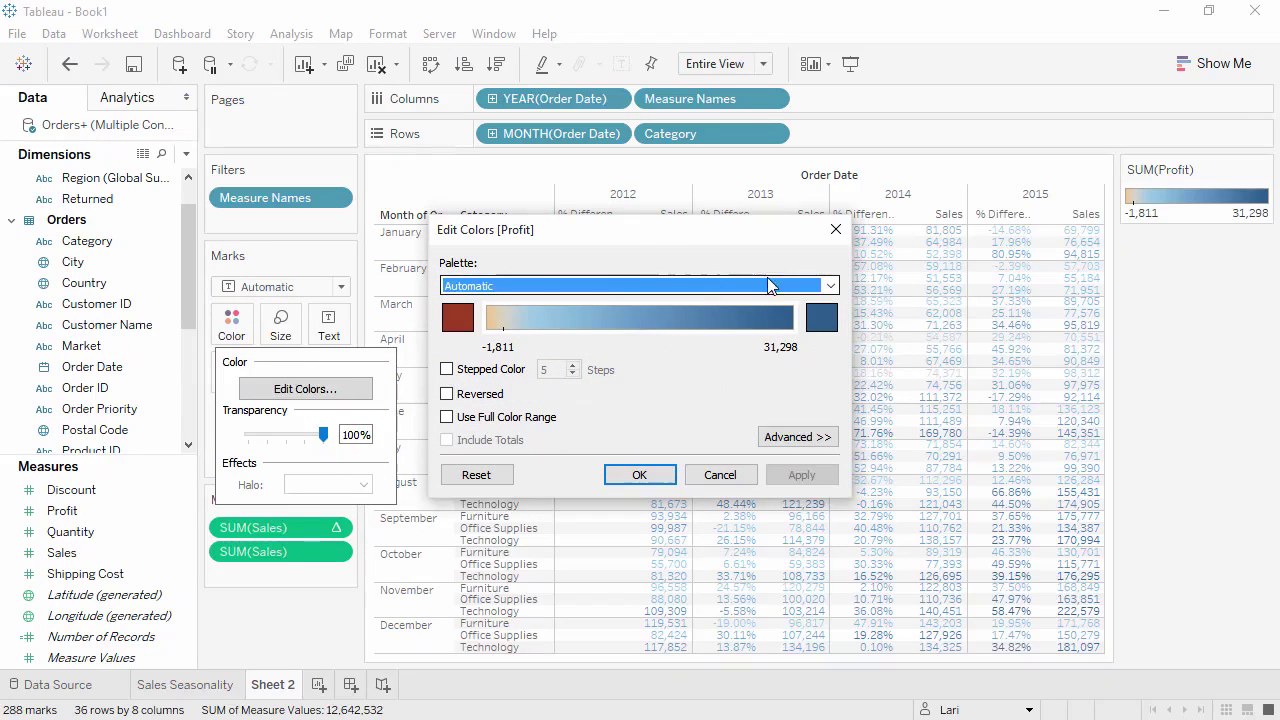
pyautogui.click(831, 286)
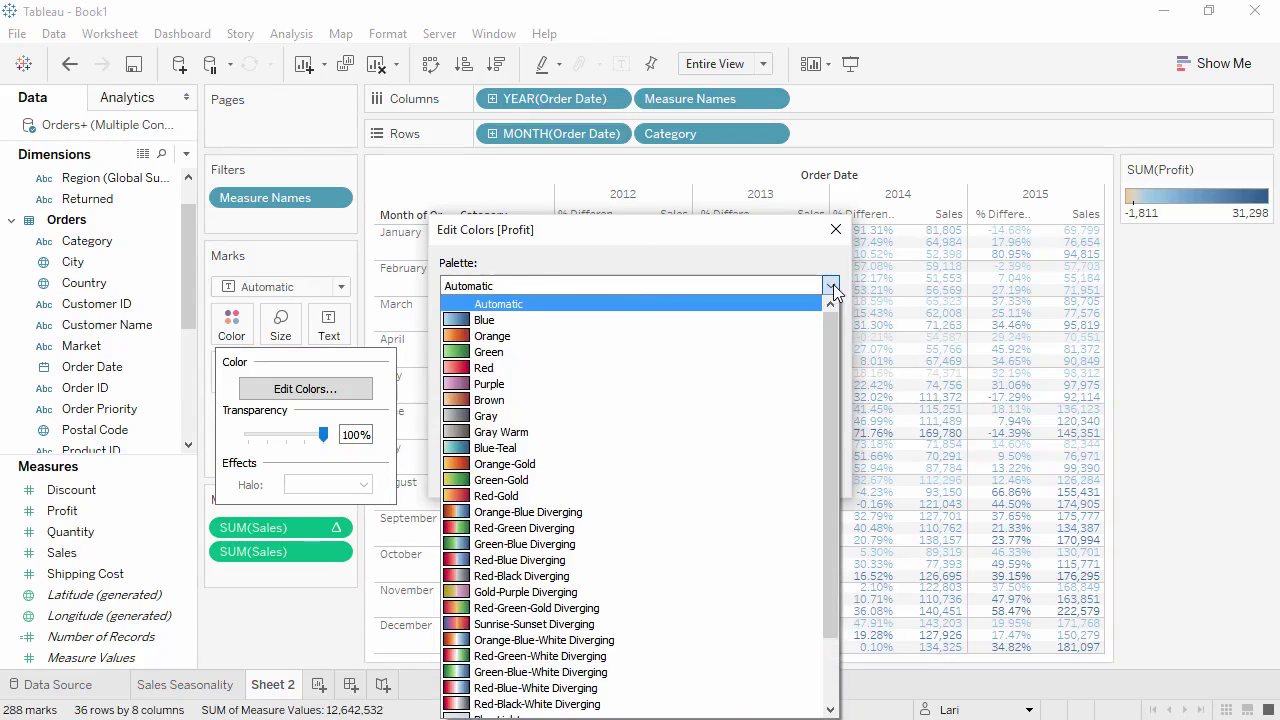
pyautogui.click(689, 480)
pyautogui.click(522, 369)
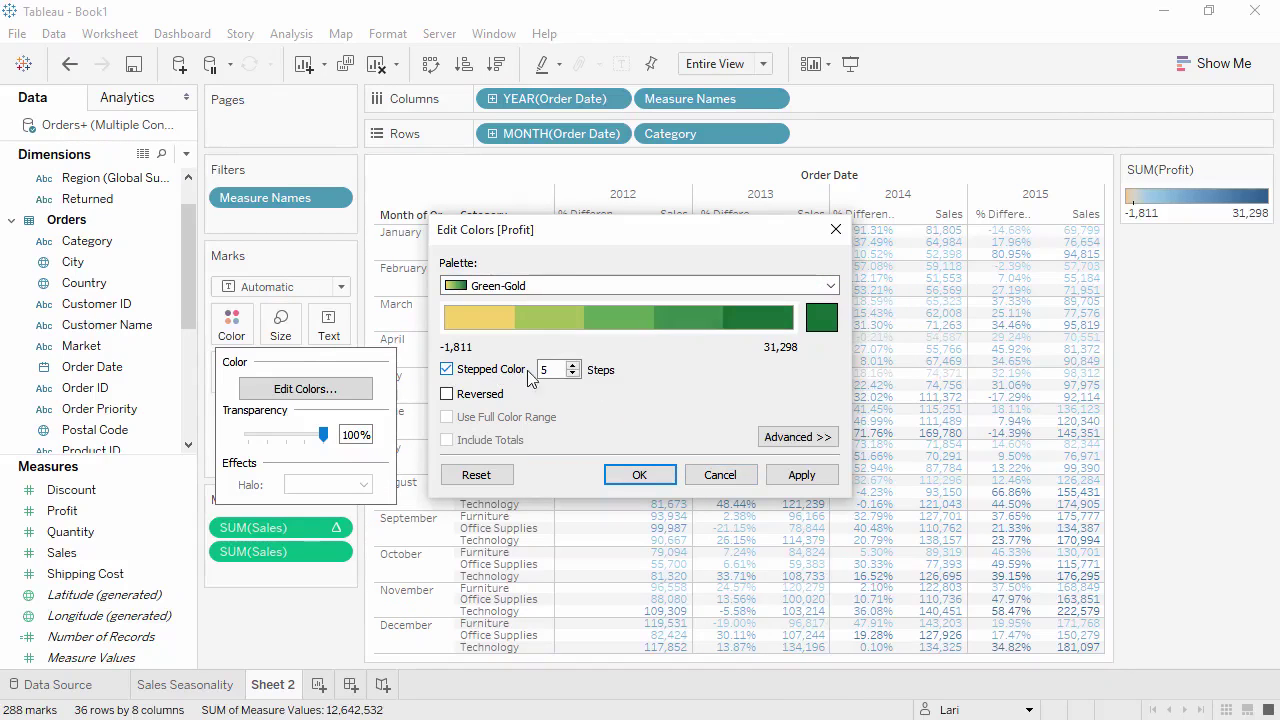
pyautogui.click(573, 365)
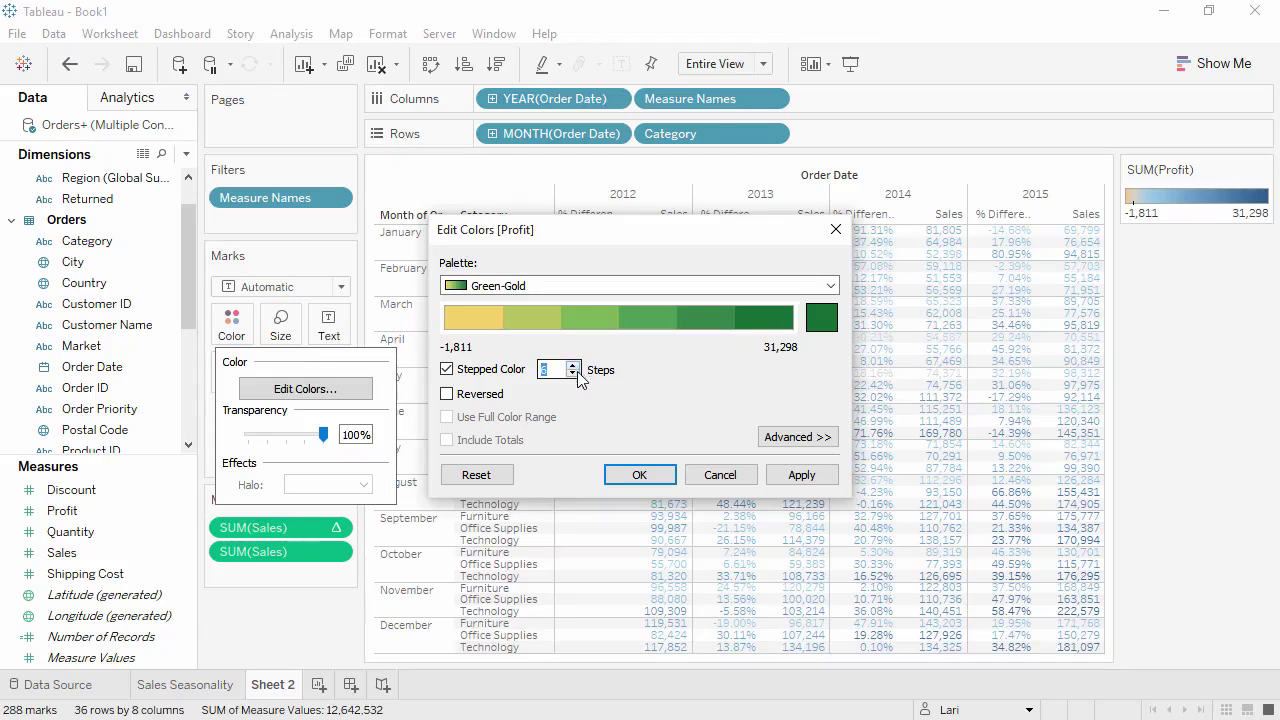
pyautogui.click(637, 475)
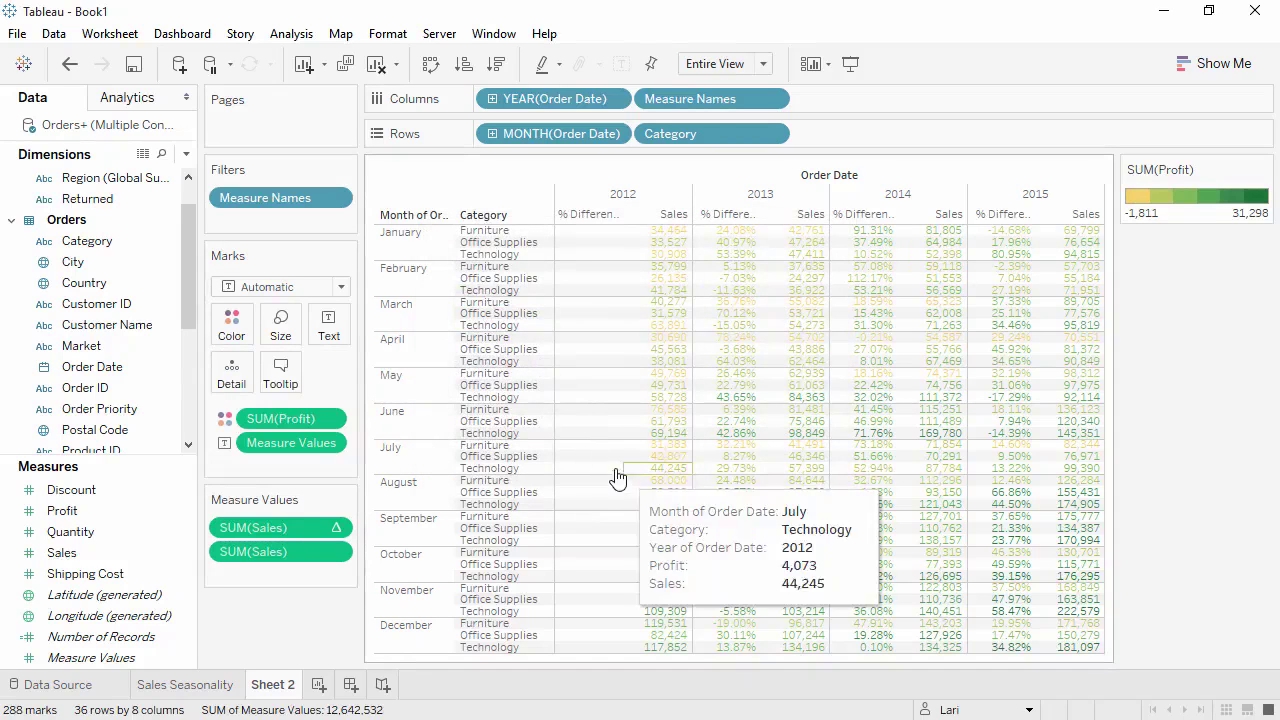
# Step: Change the crosstab's mark type to Square and show the mark labels
pyautogui.click(328, 287)
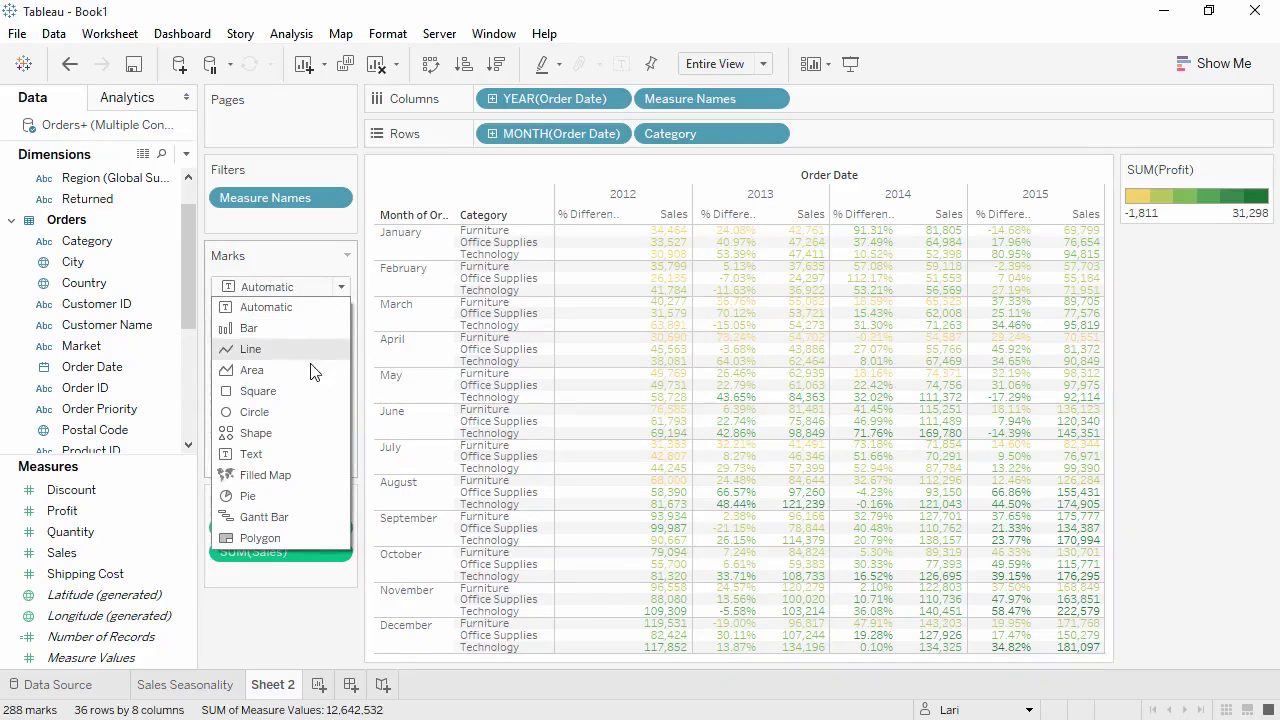
pyautogui.click(305, 392)
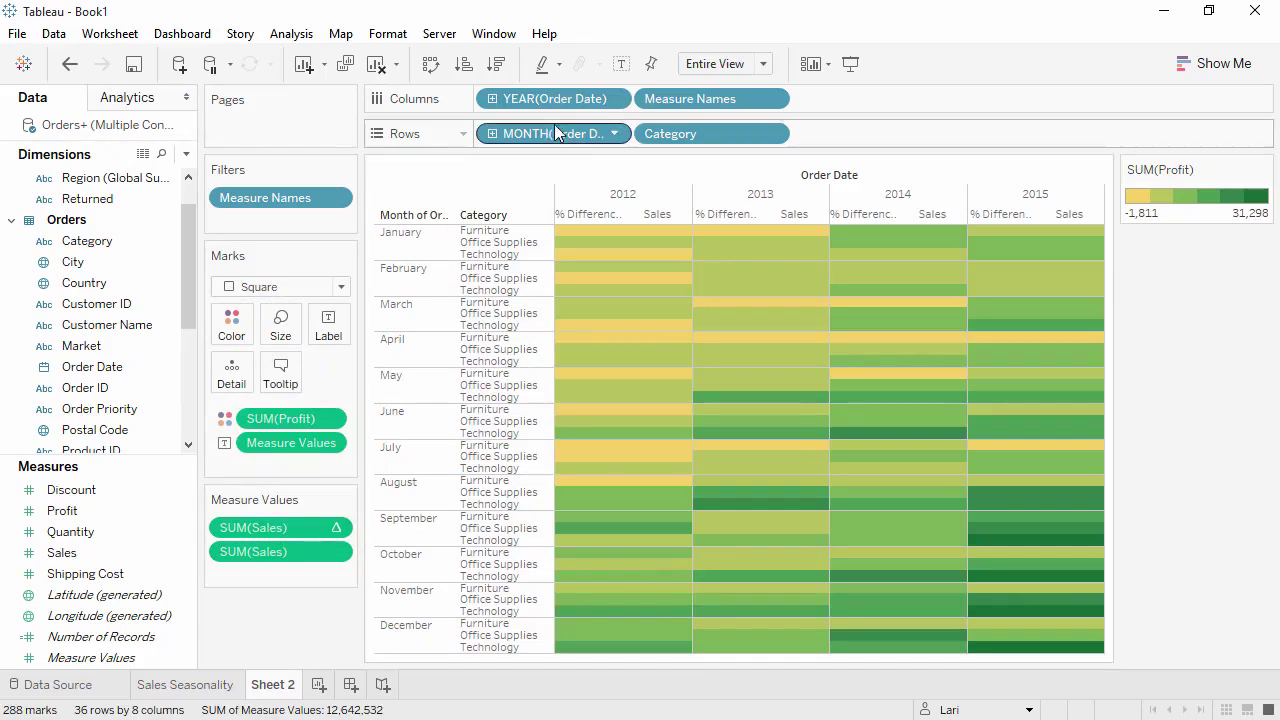
pyautogui.click(620, 64)
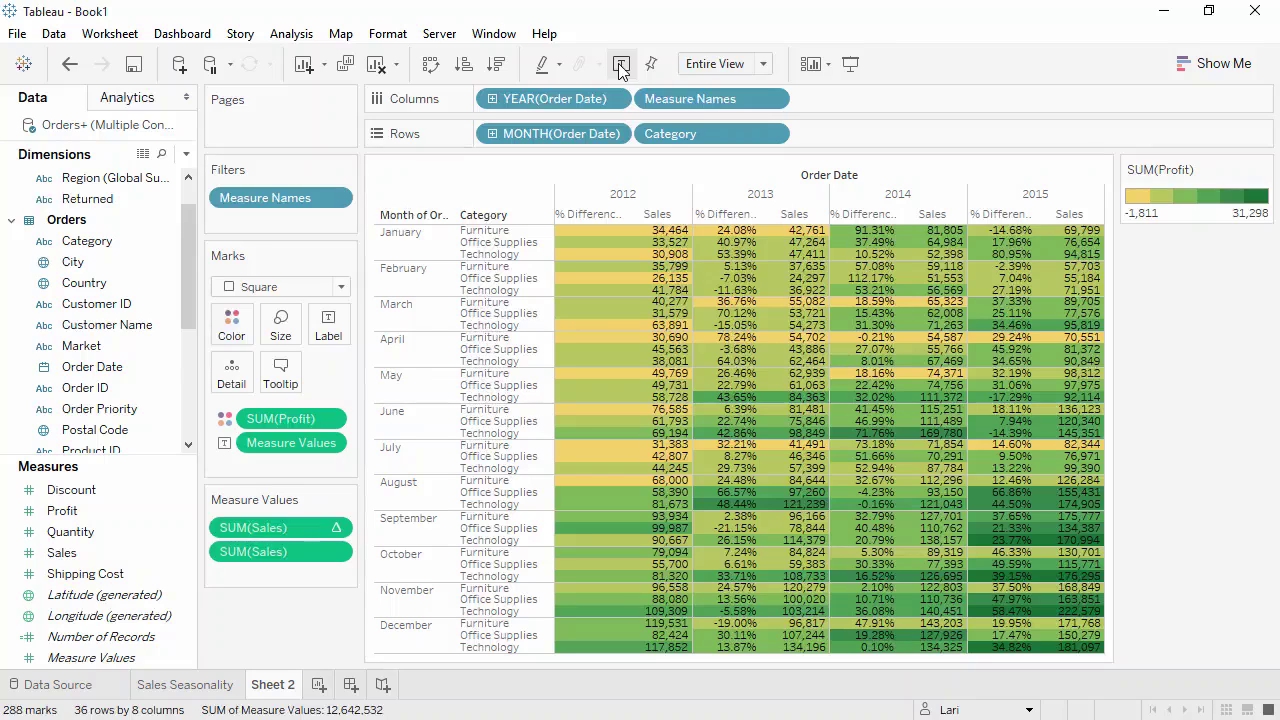
# Step: Show the highlighter for the Category field on Rows
pyautogui.rightClick(668, 137)
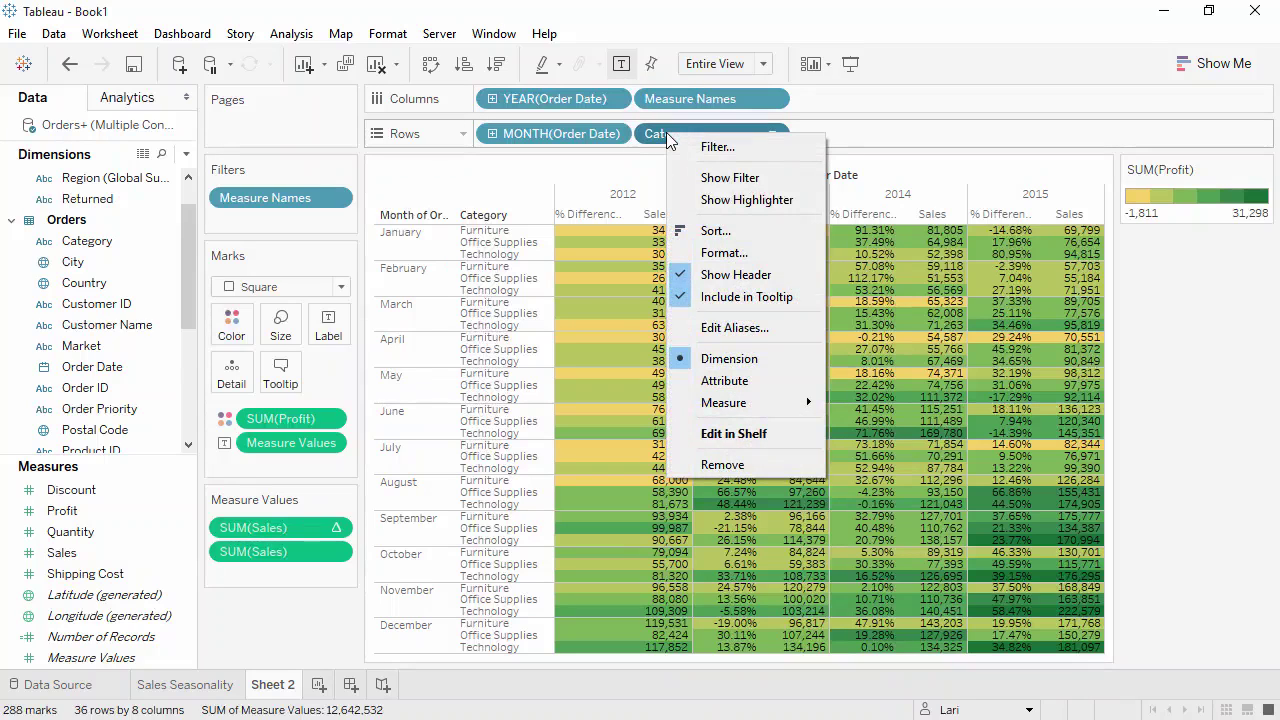
pyautogui.click(706, 201)
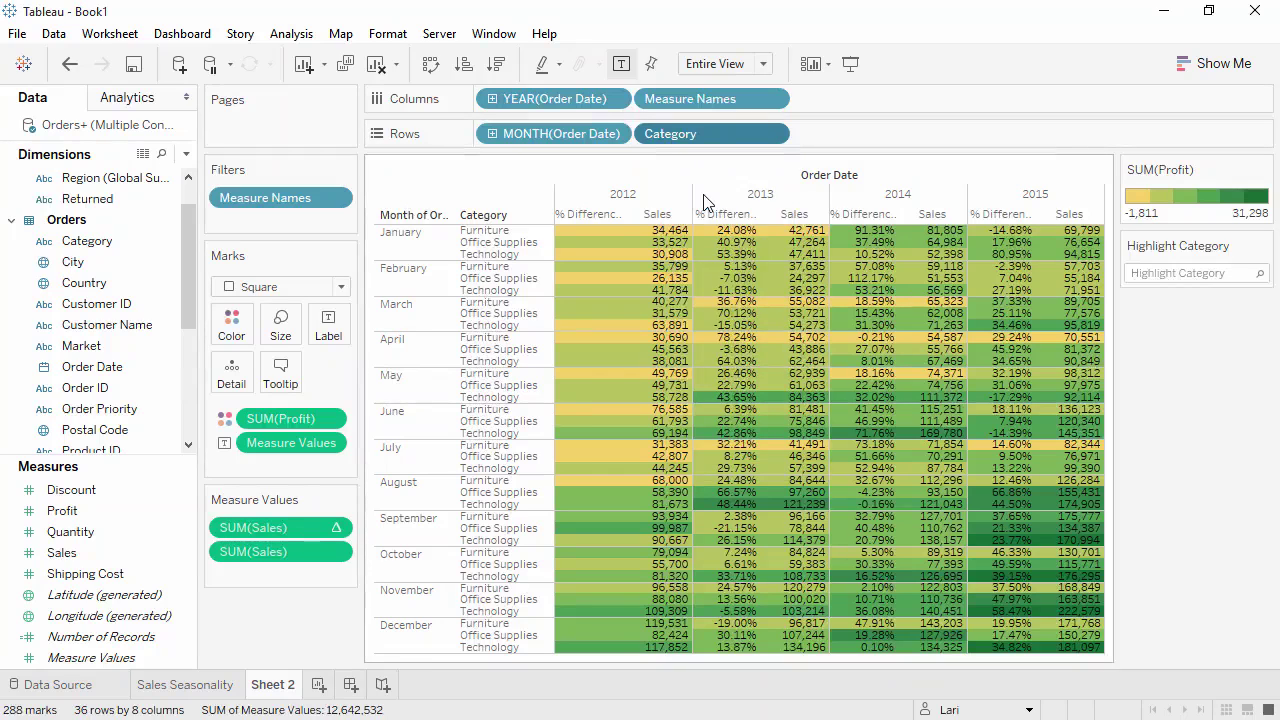
# Step: Try the Category highlighter on Office Supplies and clear the highlight
pyautogui.click(1180, 273)
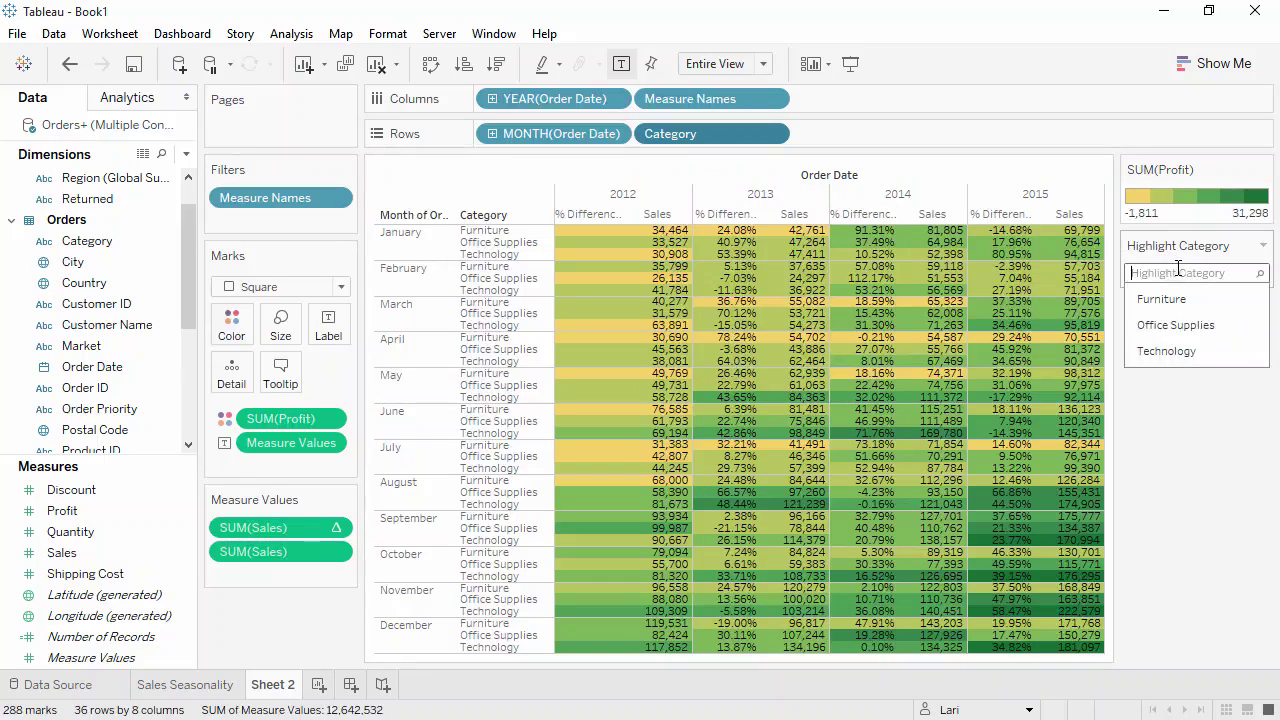
pyautogui.click(1176, 325)
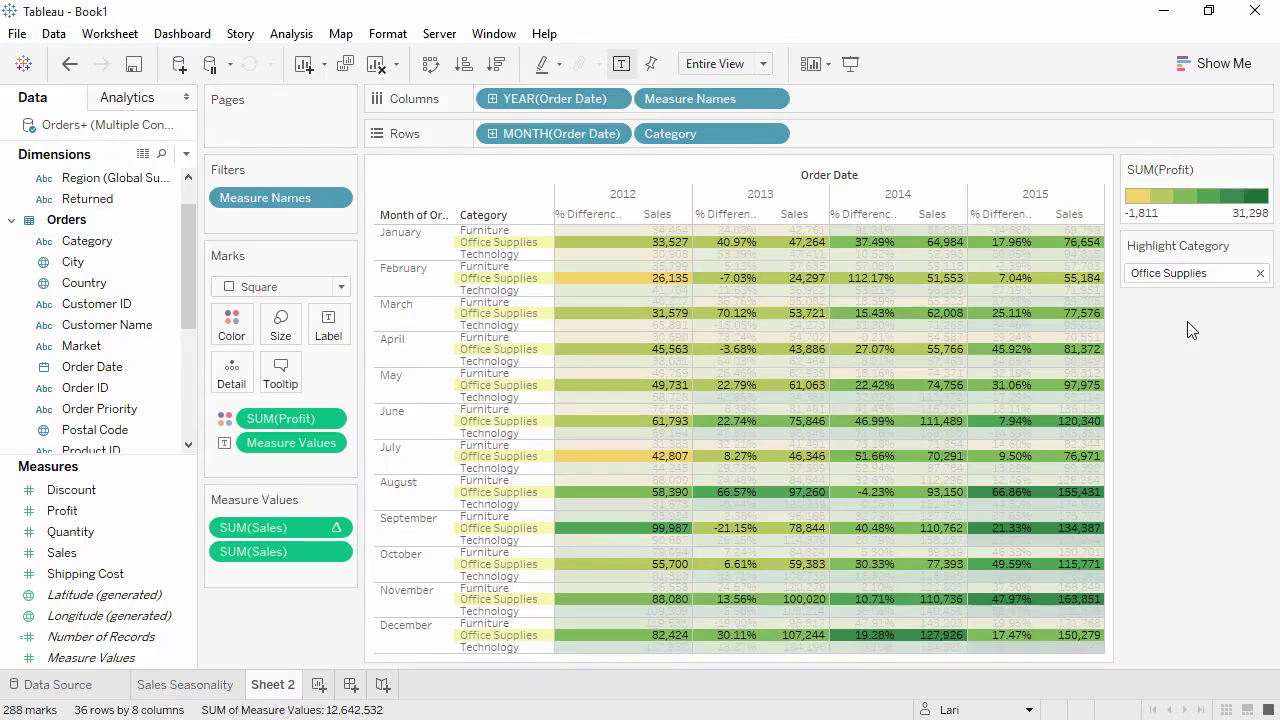
pyautogui.click(1214, 273)
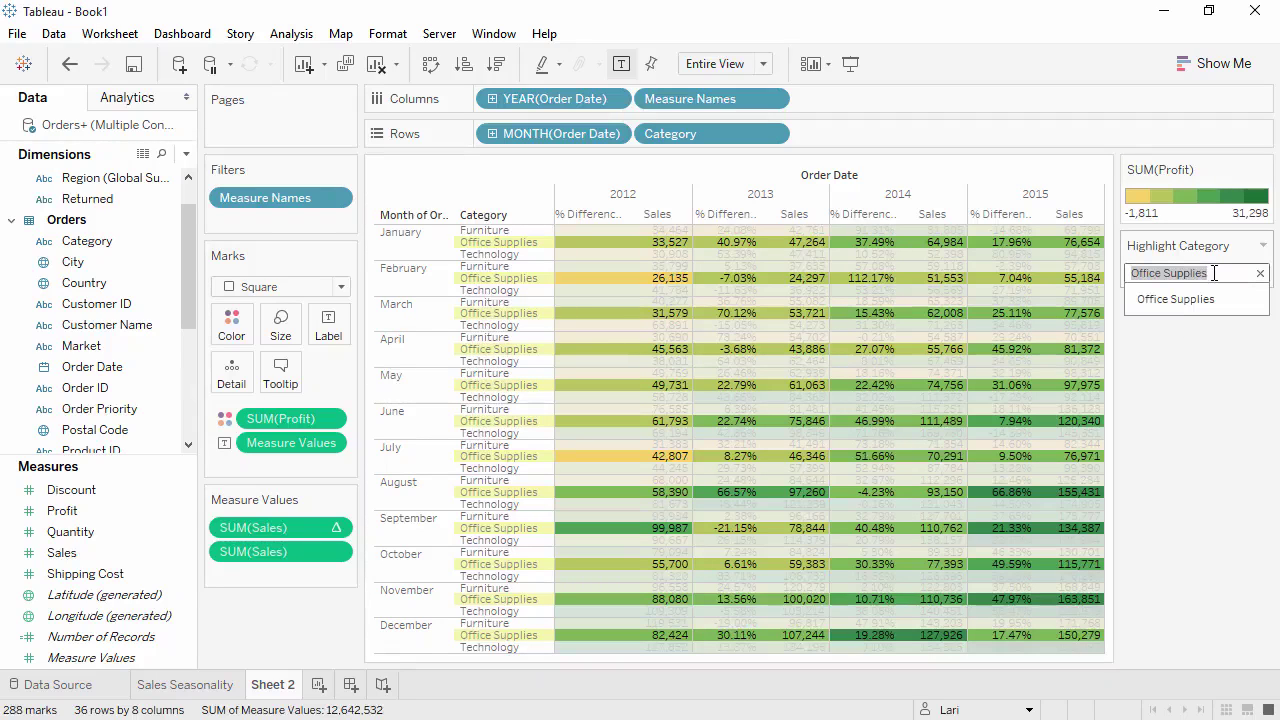
pyautogui.click(1260, 274)
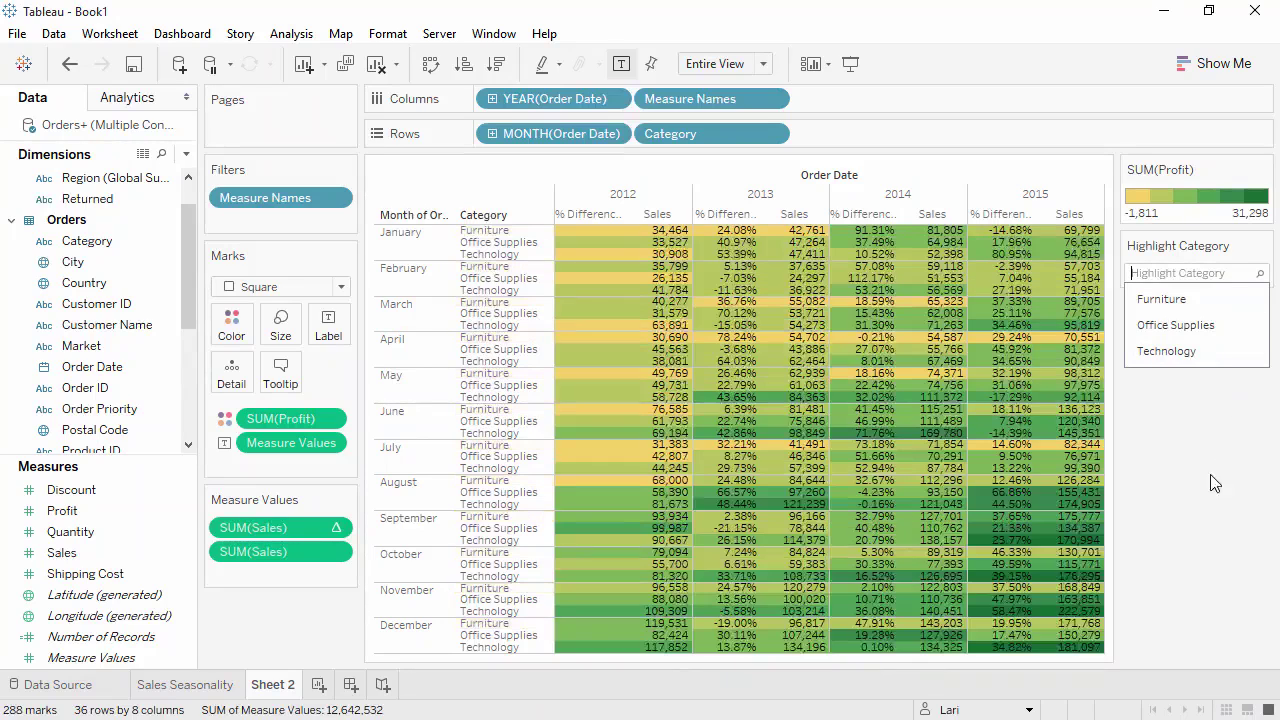
# Step: Rename Sheet 2 as Crosstab
pyautogui.doubleClick(280, 686)
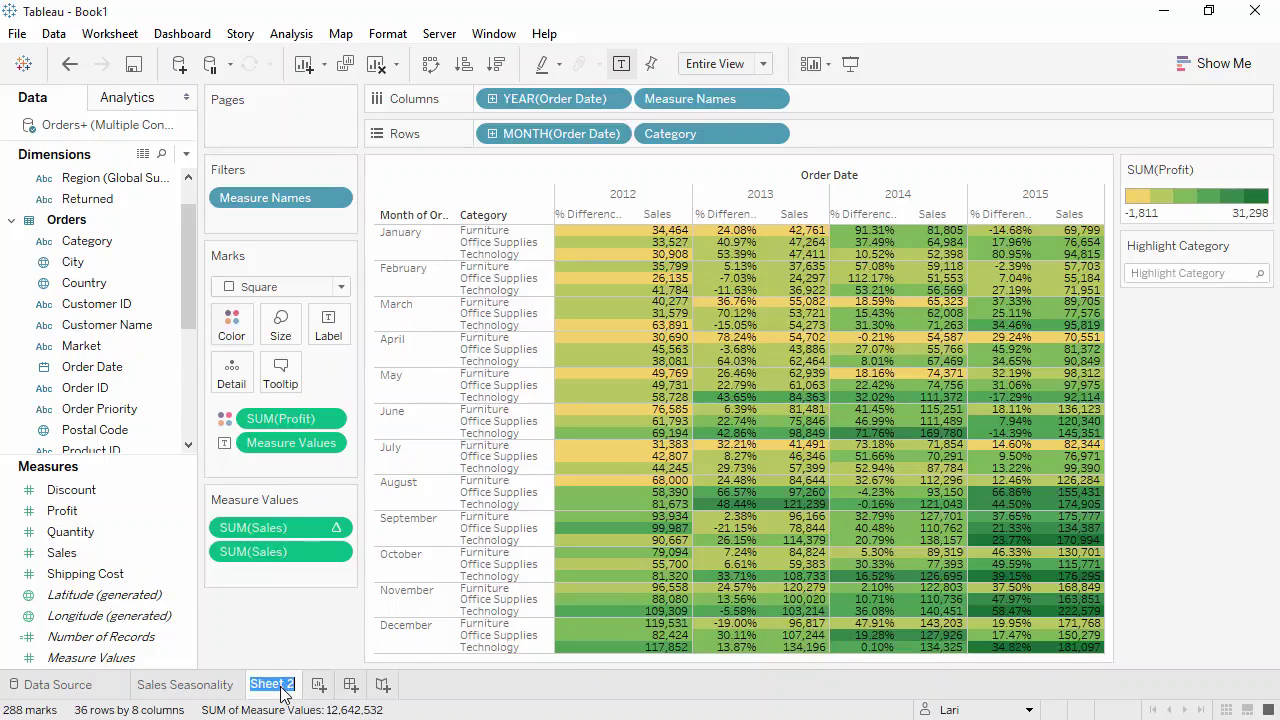
pyautogui.write('Crosstab')
pyautogui.press('Return')
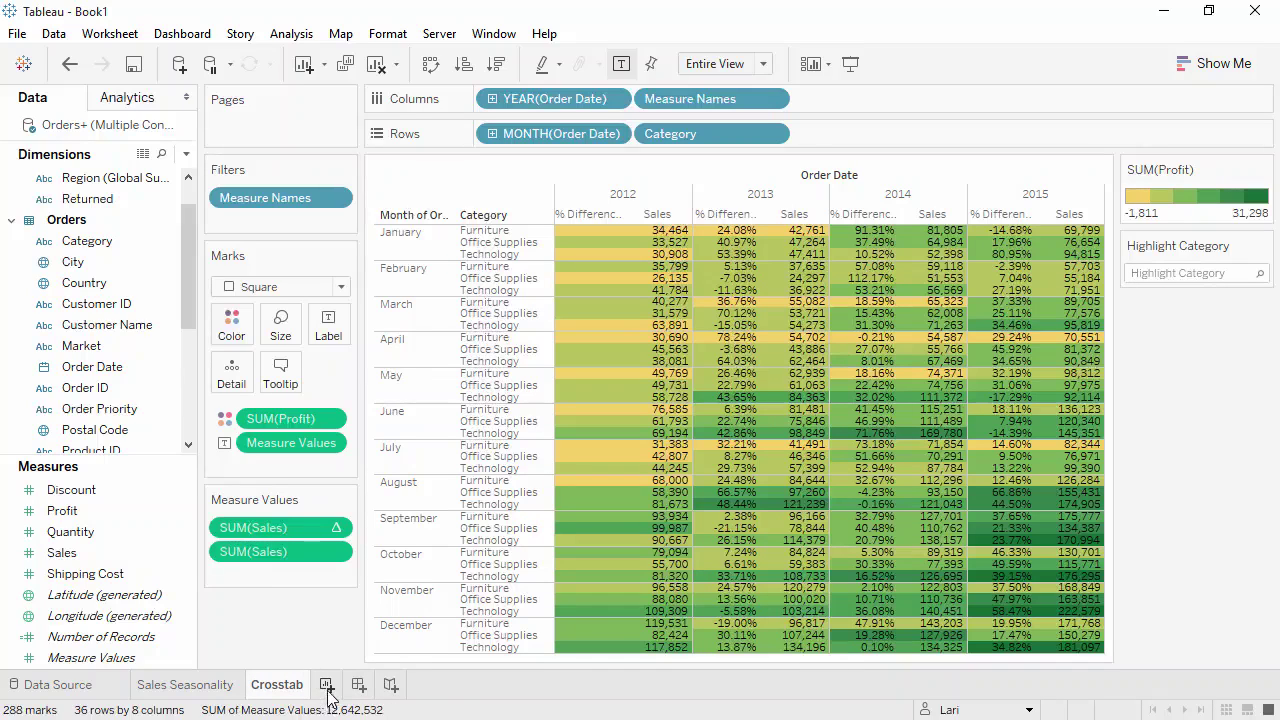
# Step: Add a new worksheet, open Show Me, and select the Sales and Country fields together
pyautogui.click(327, 685)
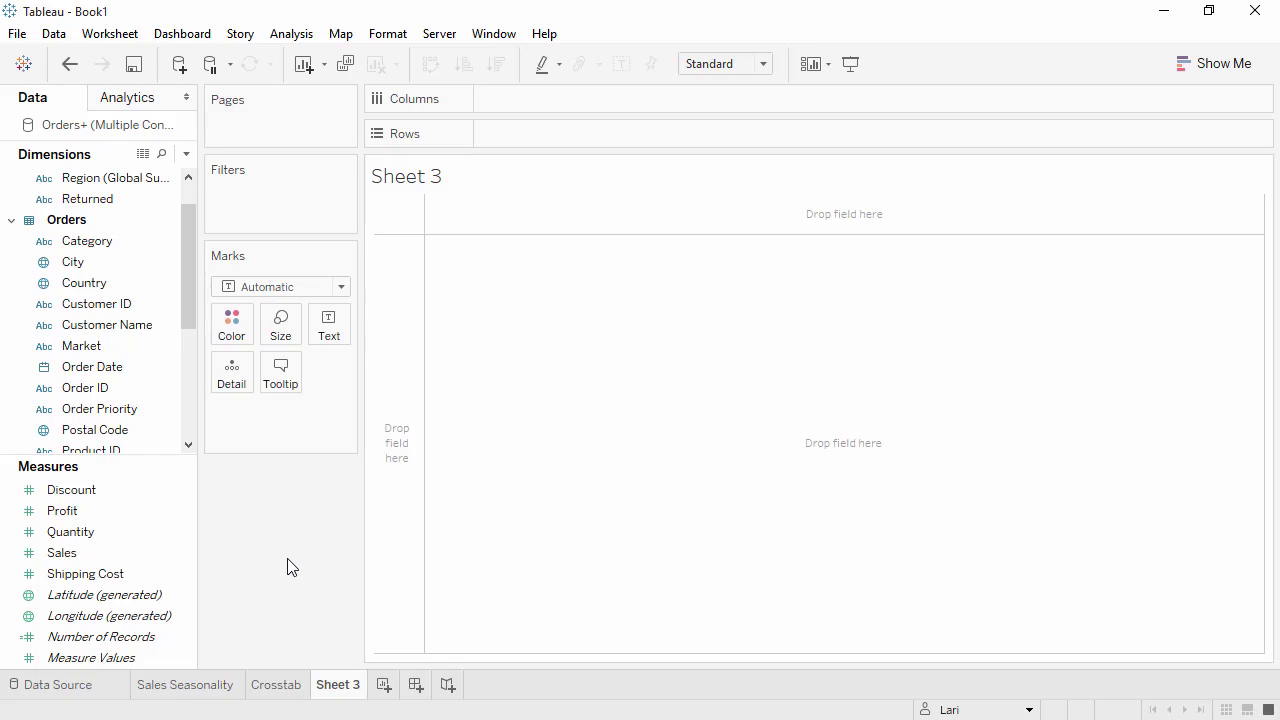
pyautogui.click(1206, 65)
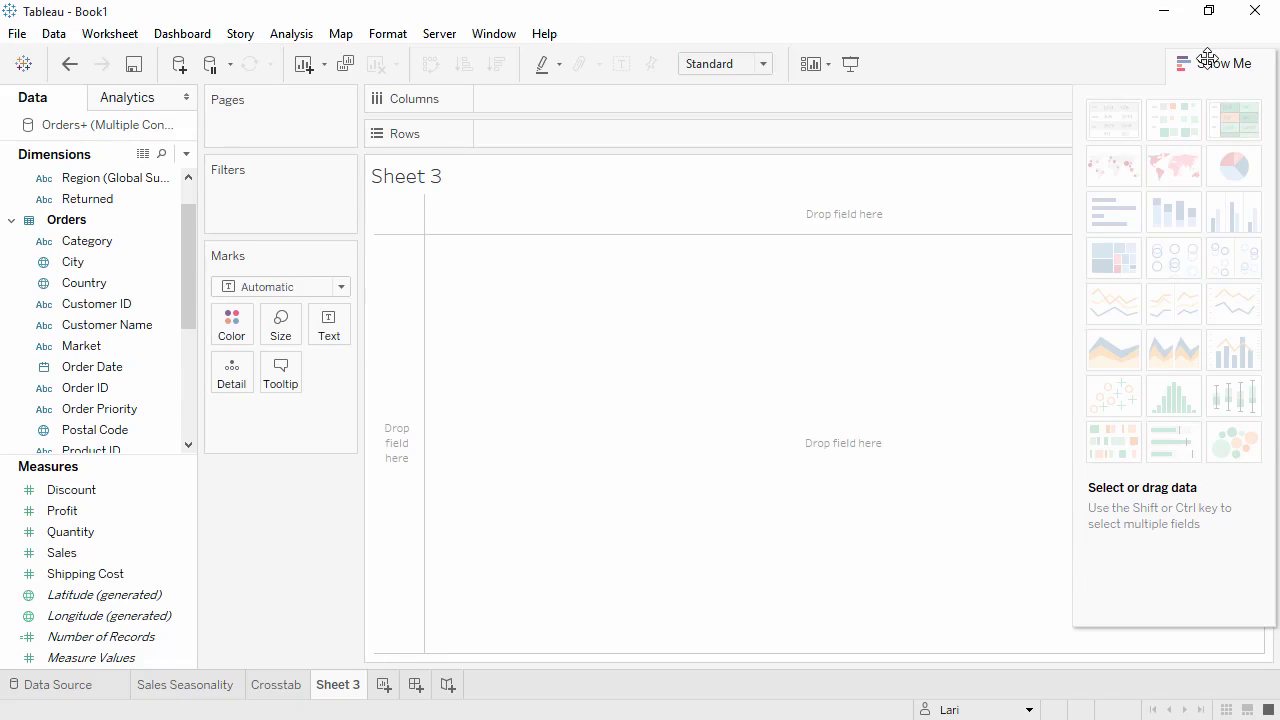
pyautogui.click(75, 563)
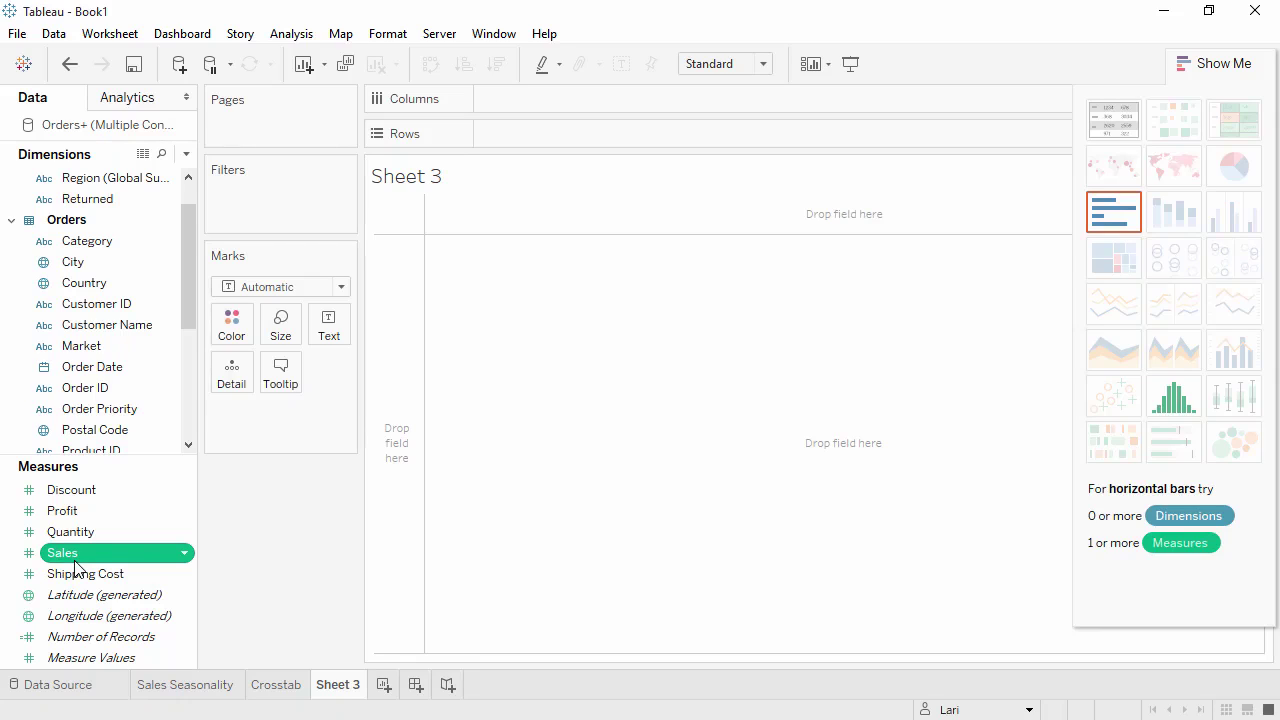
pyautogui.keyDown('ctrl'); pyautogui.click(94, 285); pyautogui.keyUp('ctrl')
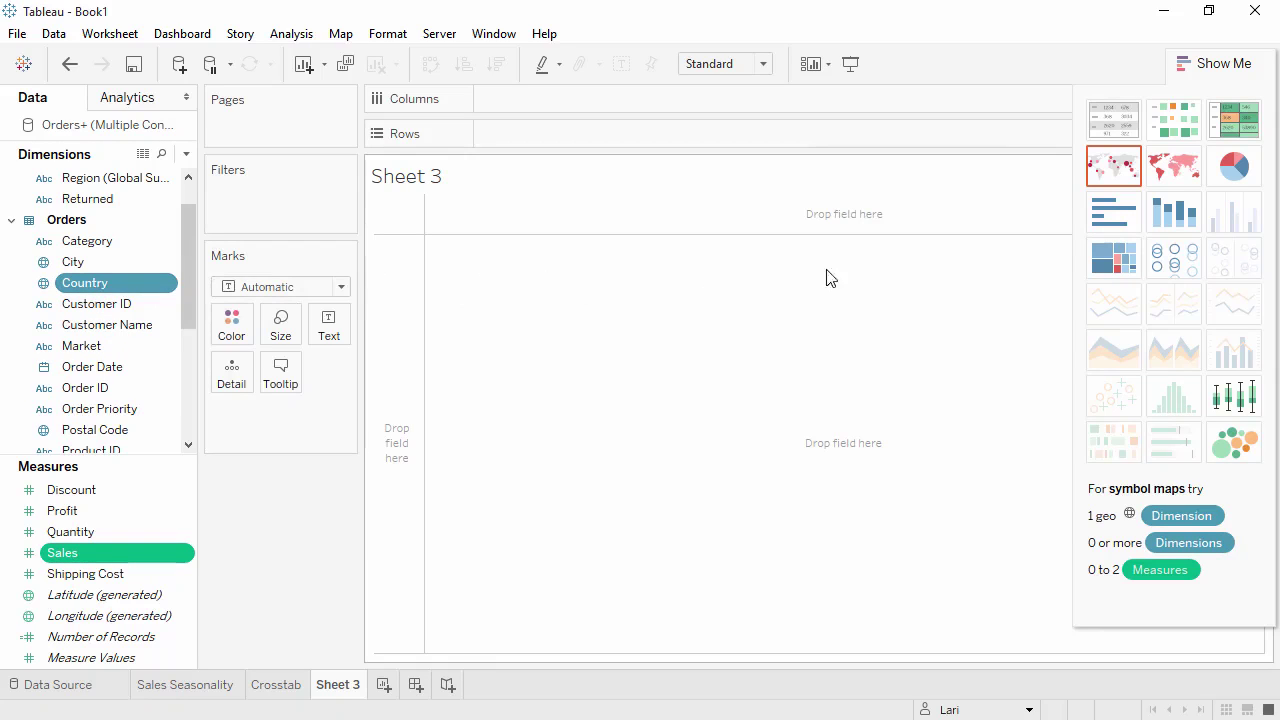
# Step: Try a treemap and a horizontal bar chart of Sales by Country
pyautogui.click(1106, 258)
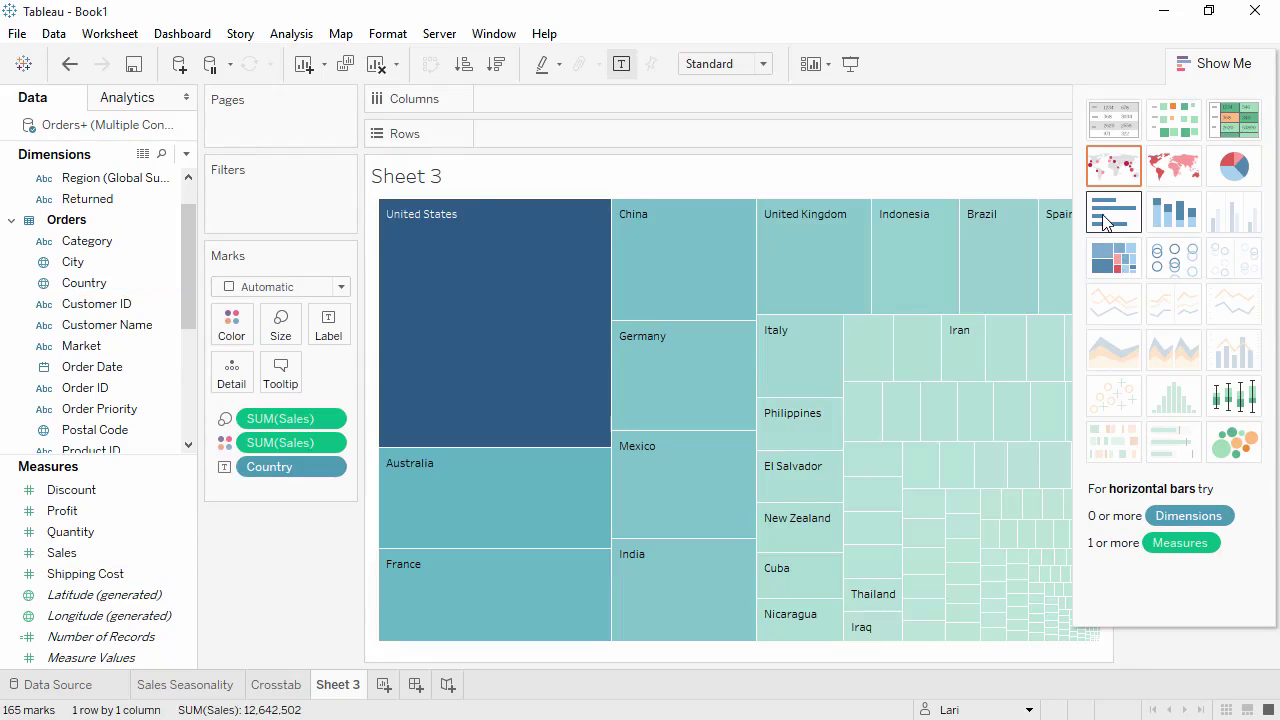
pyautogui.click(1103, 222)
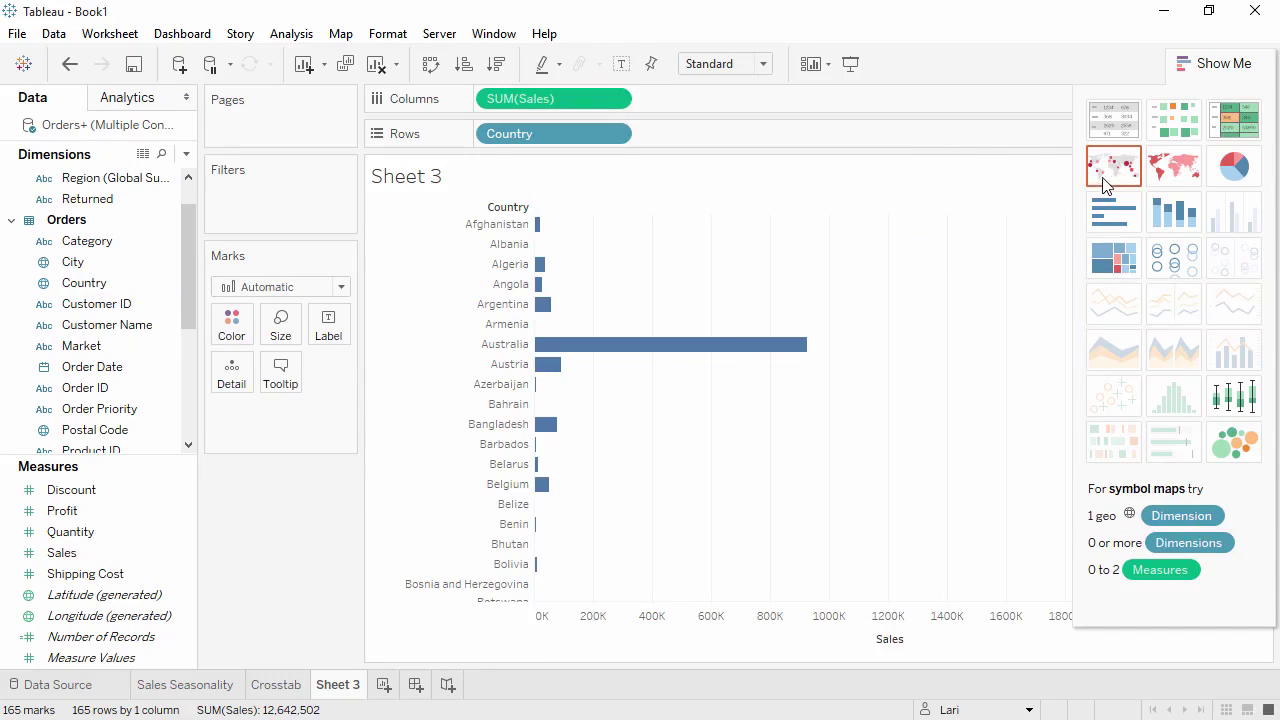
# Step: Display Sales by Country as a symbol map and close Show Me
pyautogui.click(1105, 176)
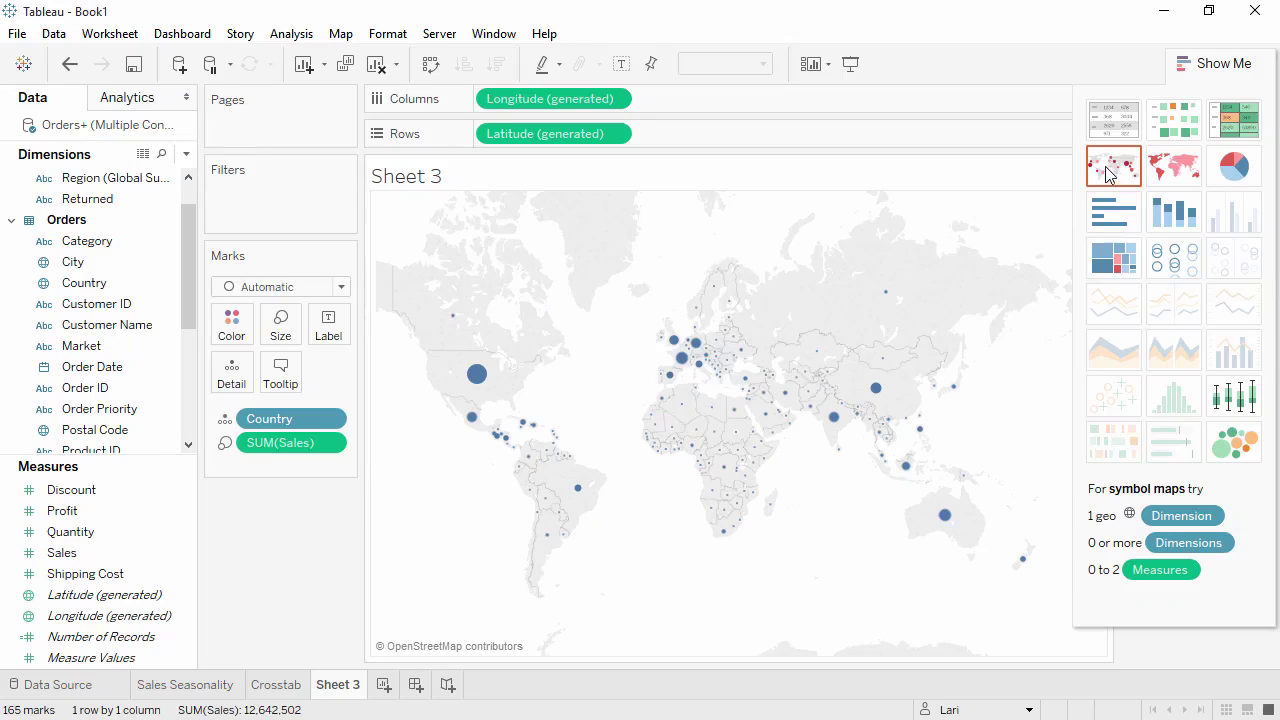
pyautogui.click(1200, 63)
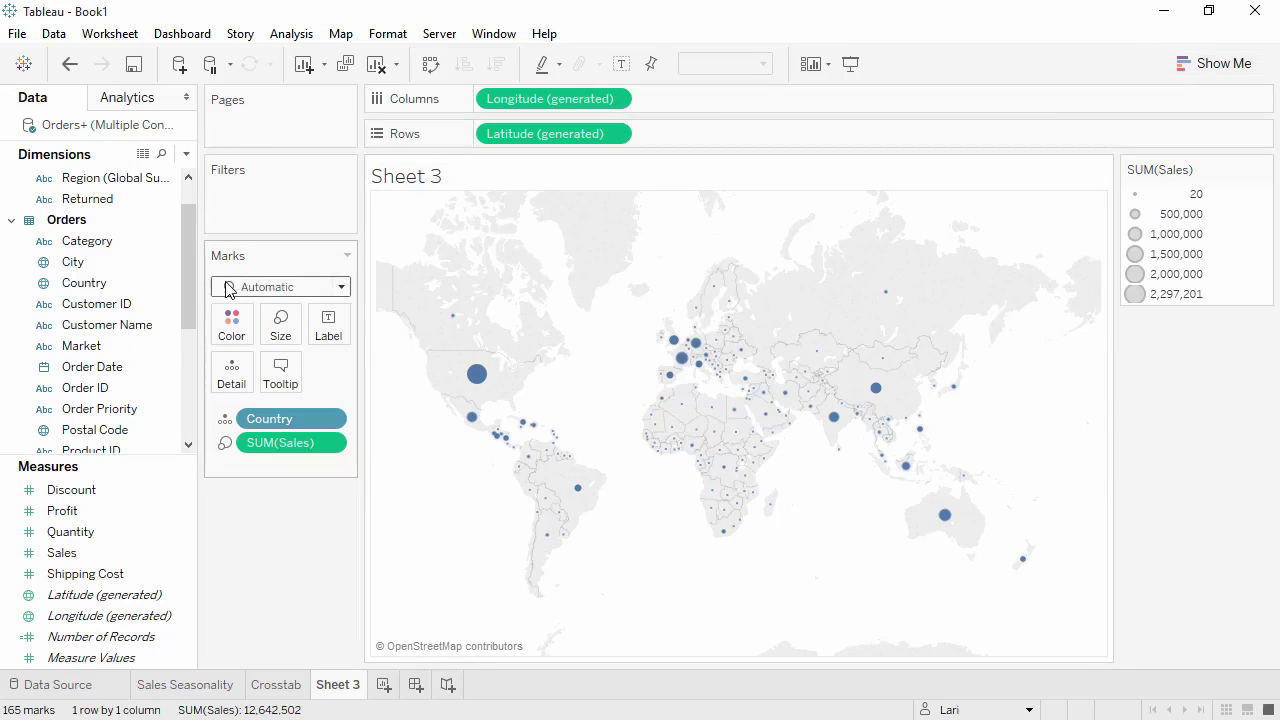
# Step: Add State to the symbol map's level of detail and make the circles slightly larger
pyautogui.moveTo(190, 289); pyautogui.dragTo(568, 370)
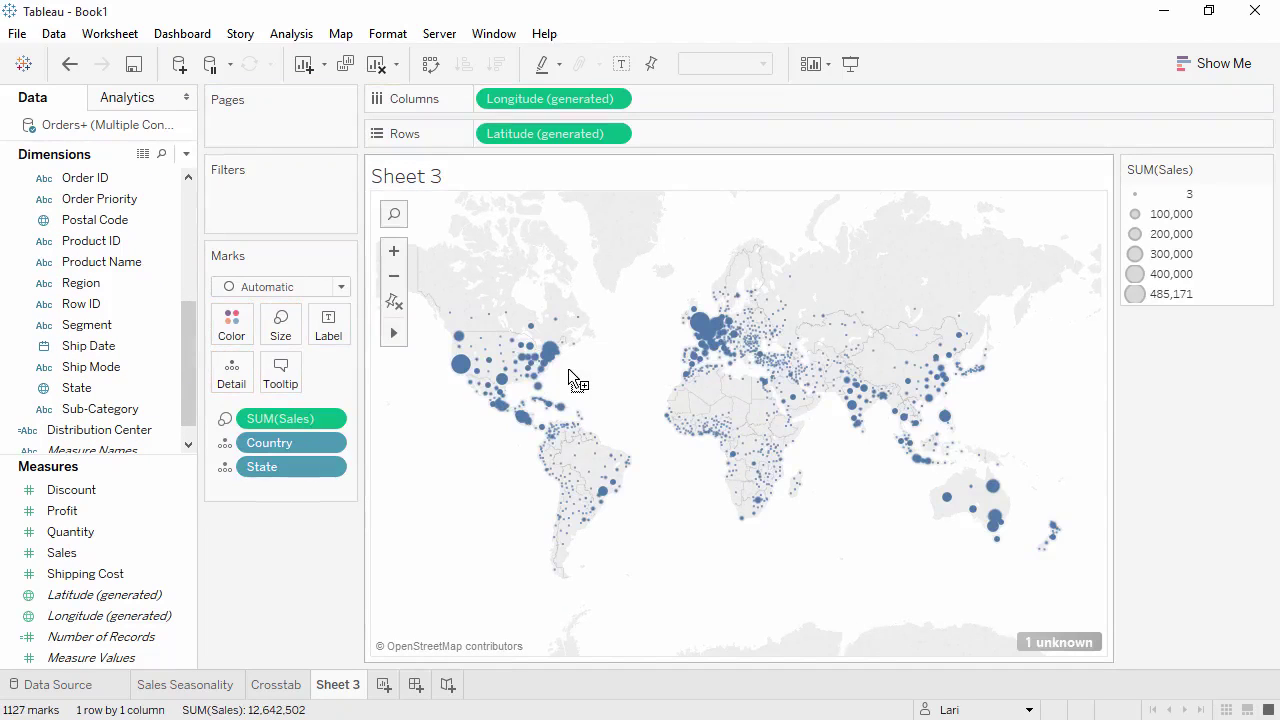
pyautogui.click(290, 341)
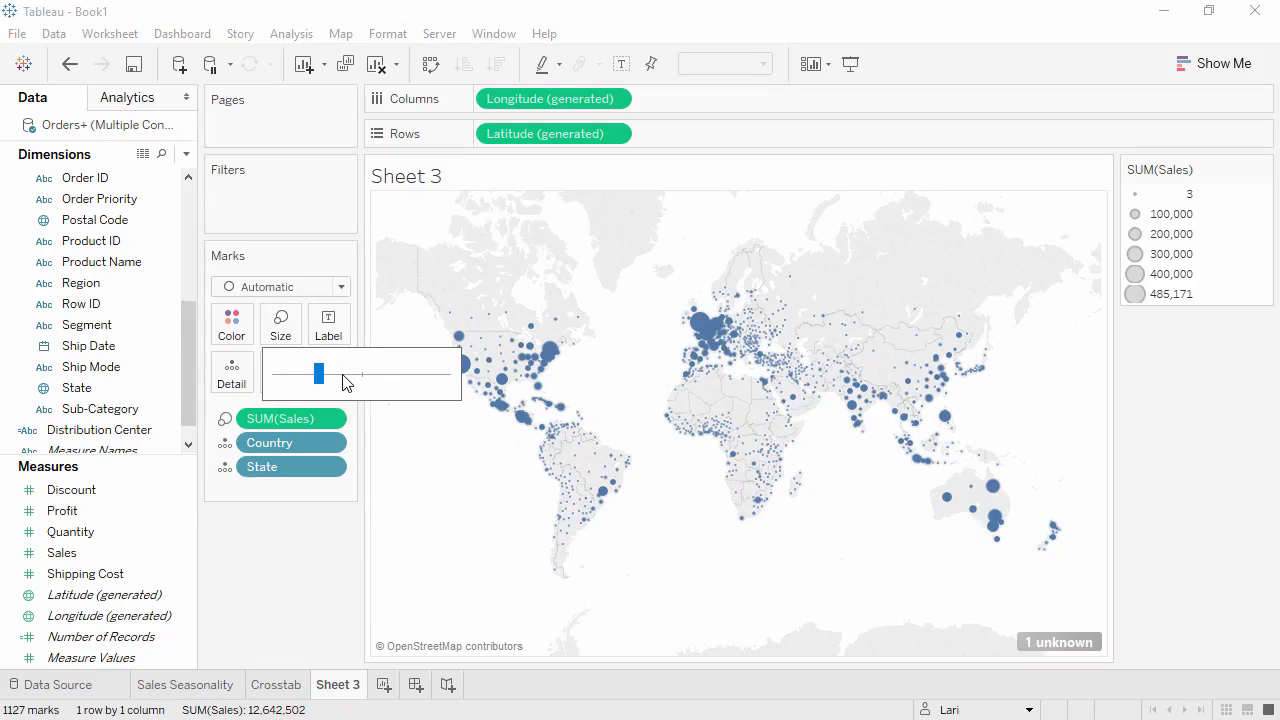
pyautogui.click(341, 376)
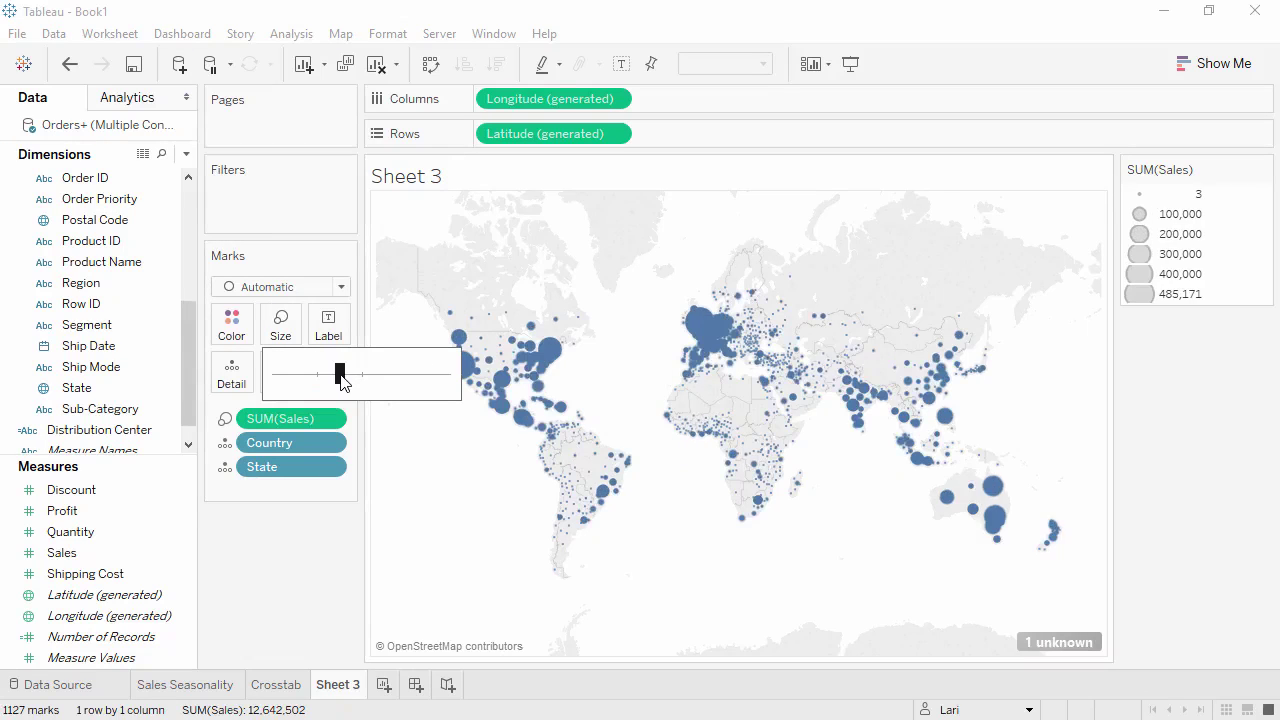
# Step: Set the map marks' transparency to 80% and give them a light gray border
pyautogui.click(221, 339)
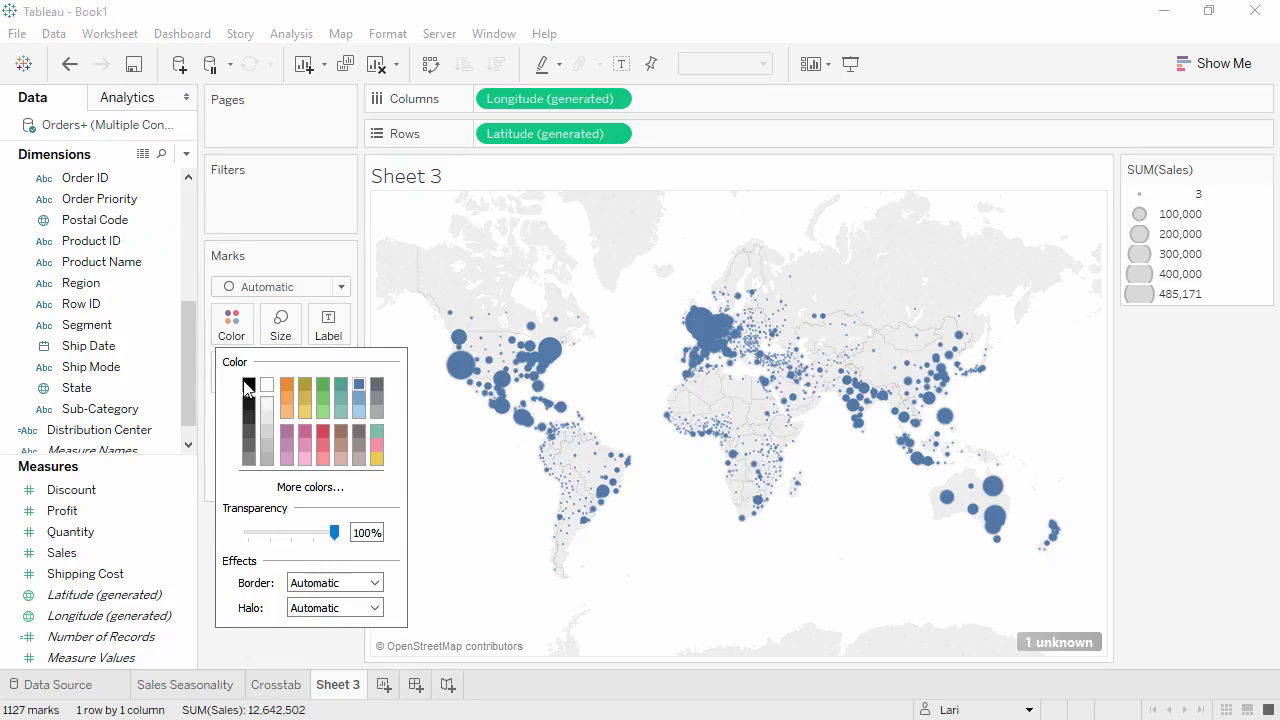
pyautogui.click(318, 534)
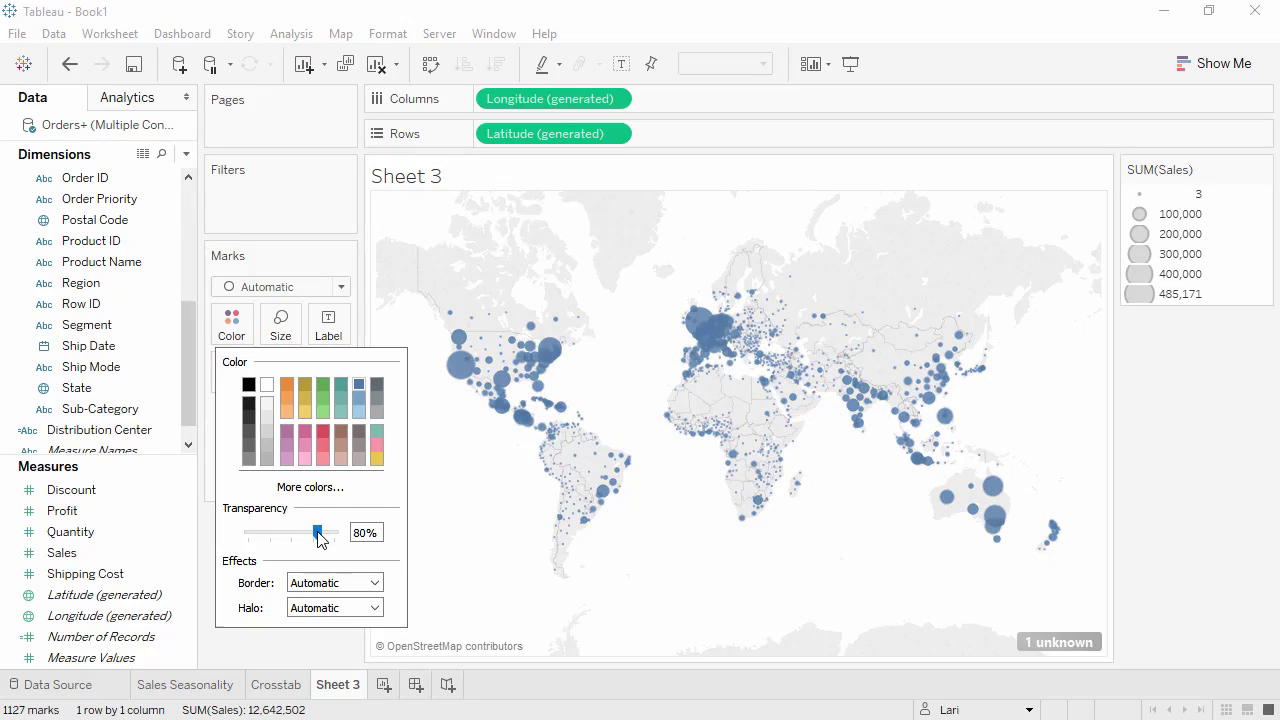
pyautogui.click(375, 584)
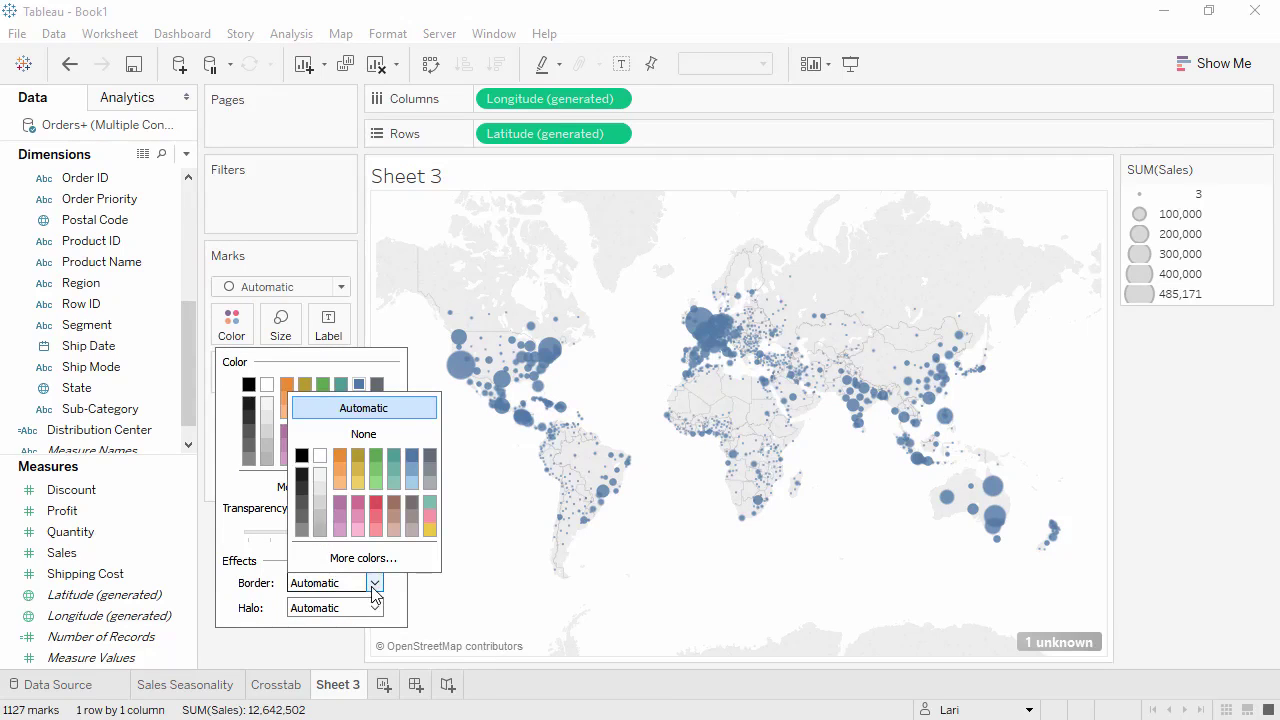
pyautogui.click(428, 484)
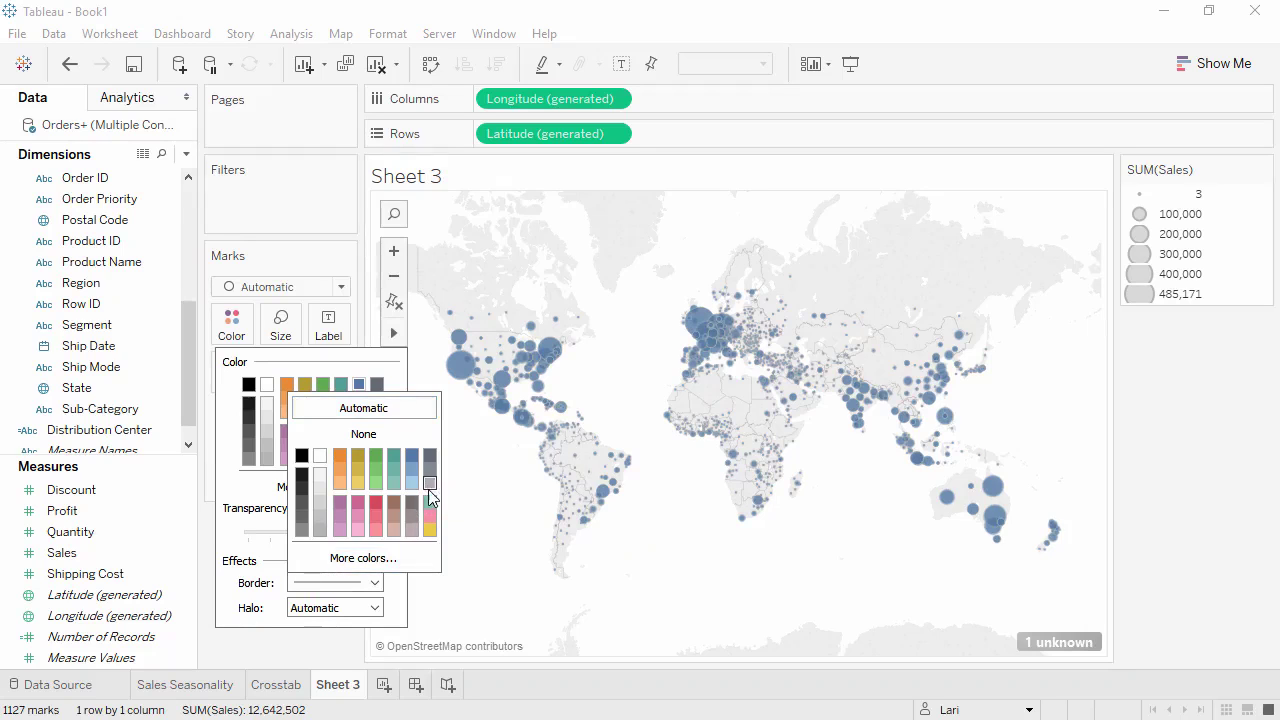
pyautogui.click(346, 646)
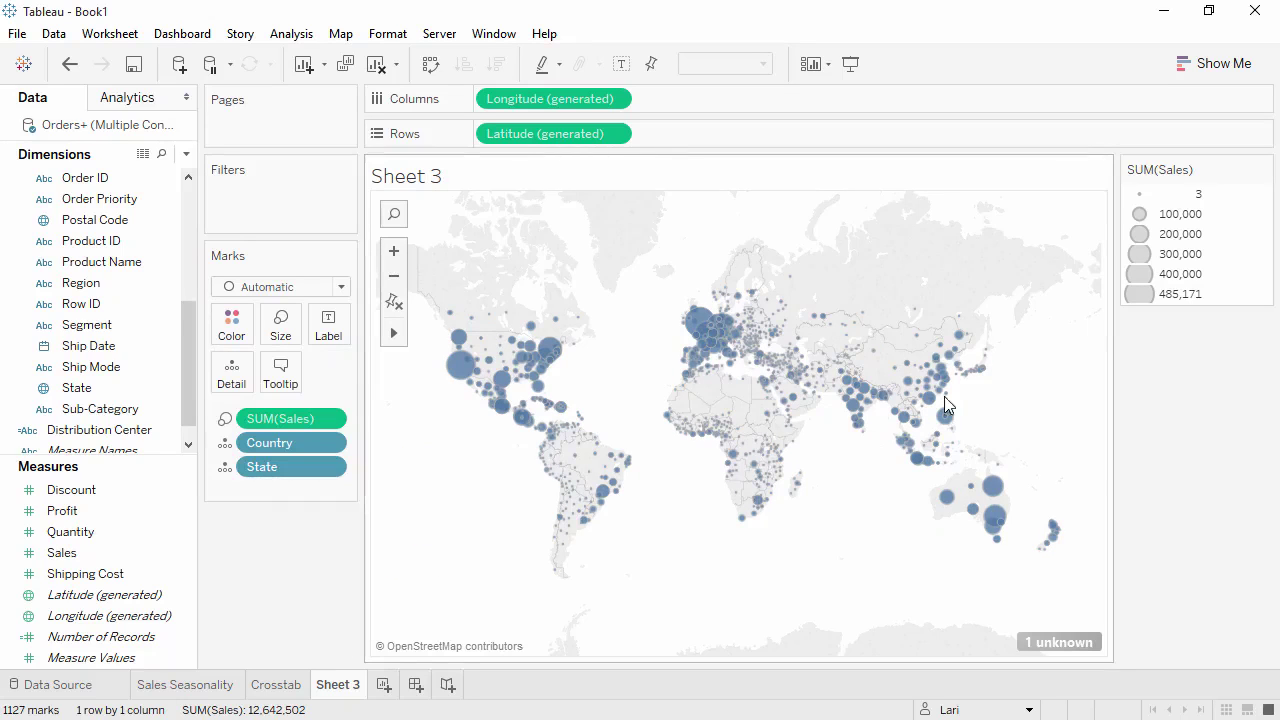
# Step: Hide the Sales size legend and color the map marks by Profit
pyautogui.click(1263, 169)
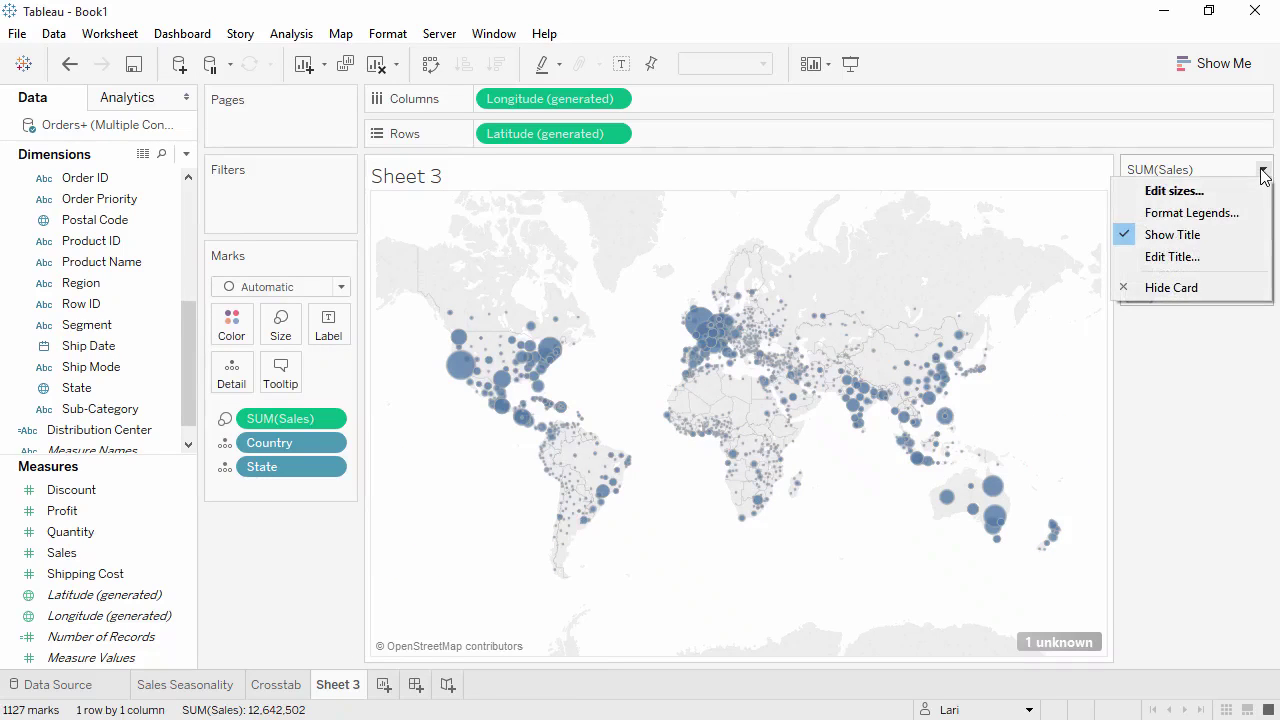
pyautogui.click(1192, 286)
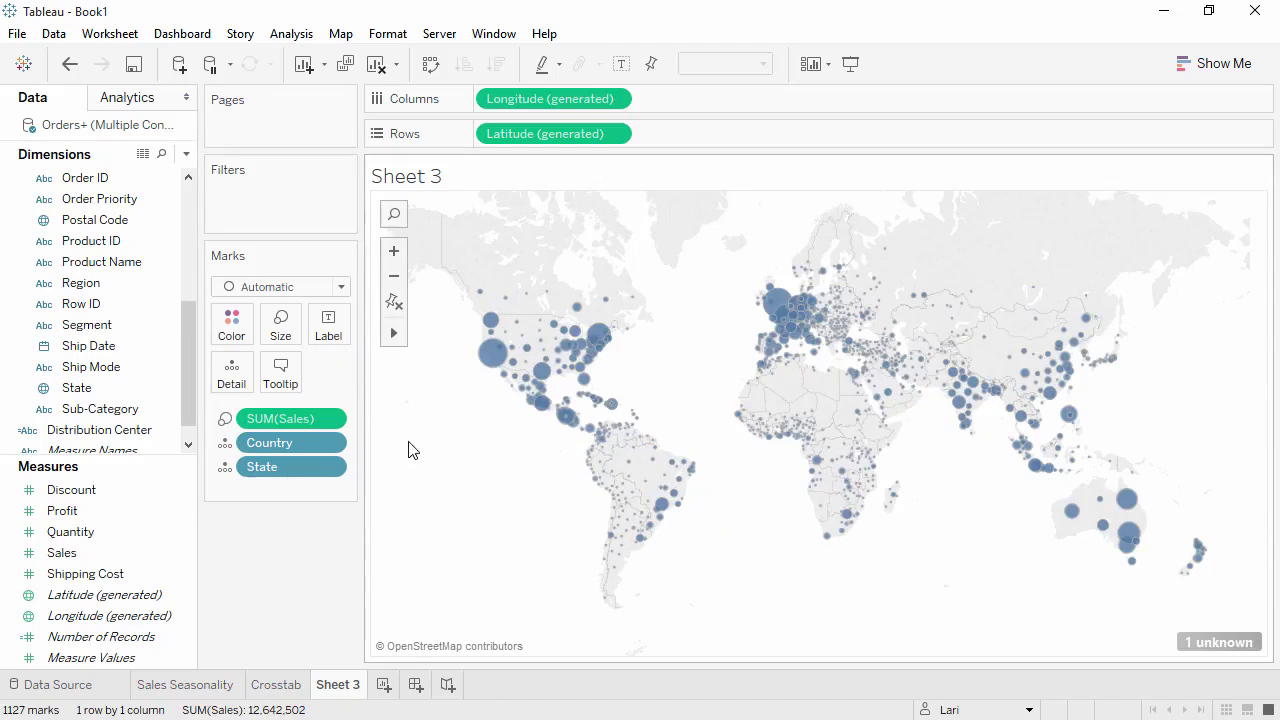
pyautogui.moveTo(141, 511); pyautogui.dragTo(231, 323)
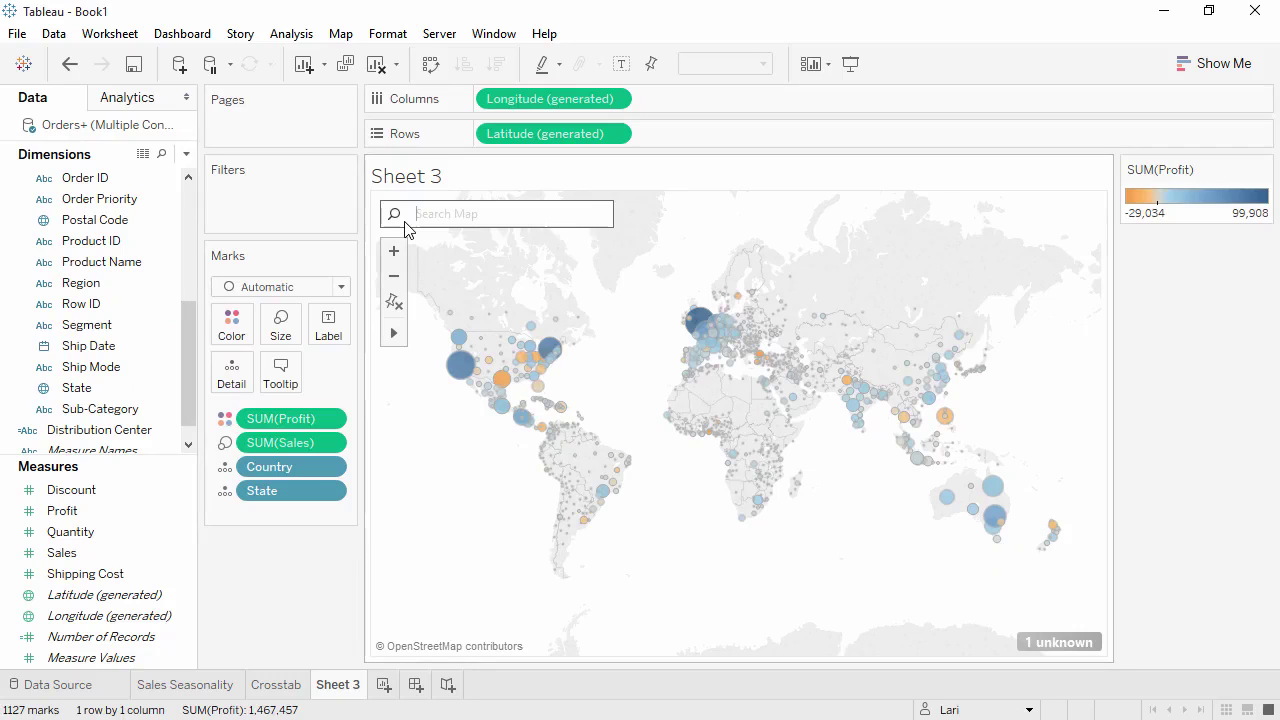
# Step: Search the map for India, view that area, and reset the map to the full world view
pyautogui.click(405, 225)
pyautogui.write('india')
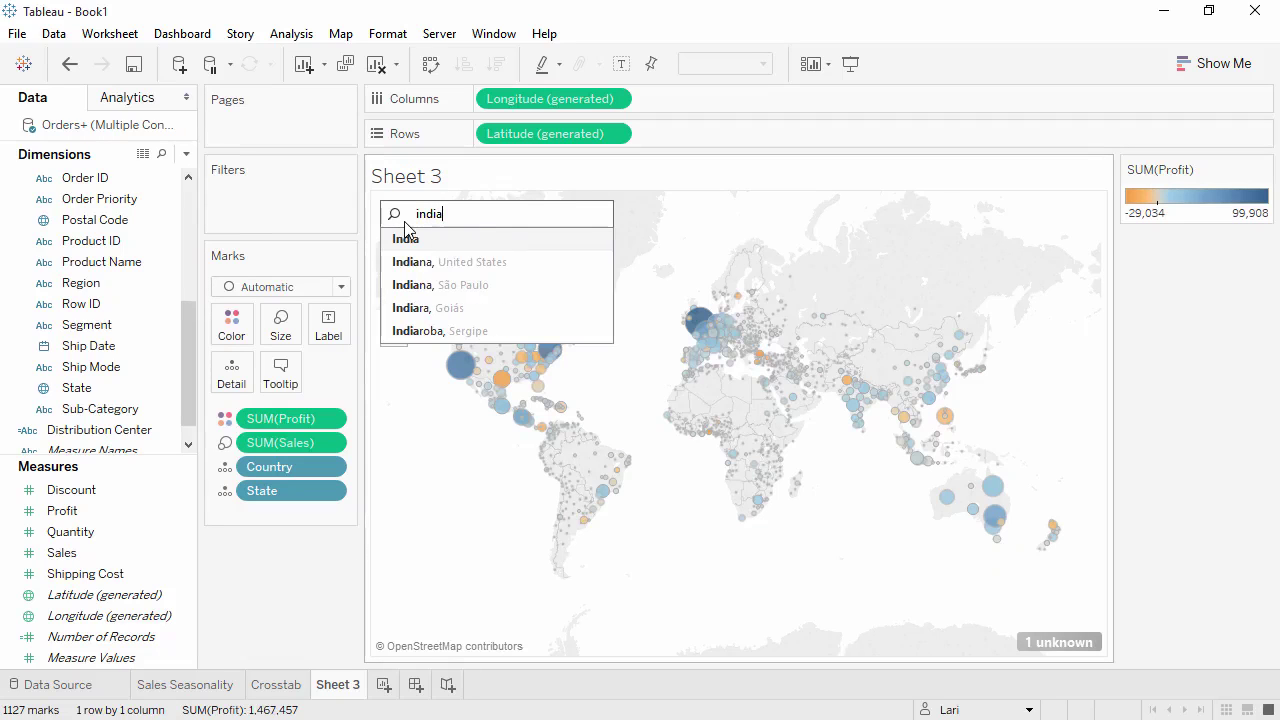
pyautogui.click(405, 238)
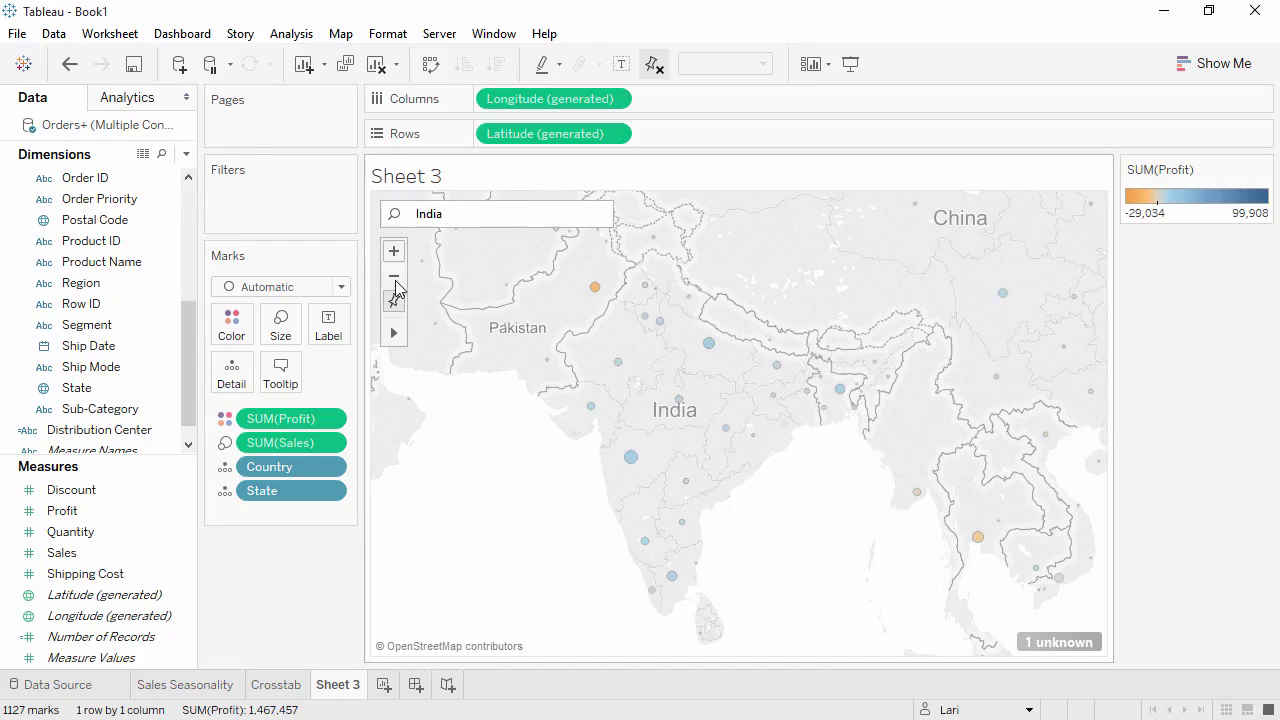
pyautogui.click(394, 302)
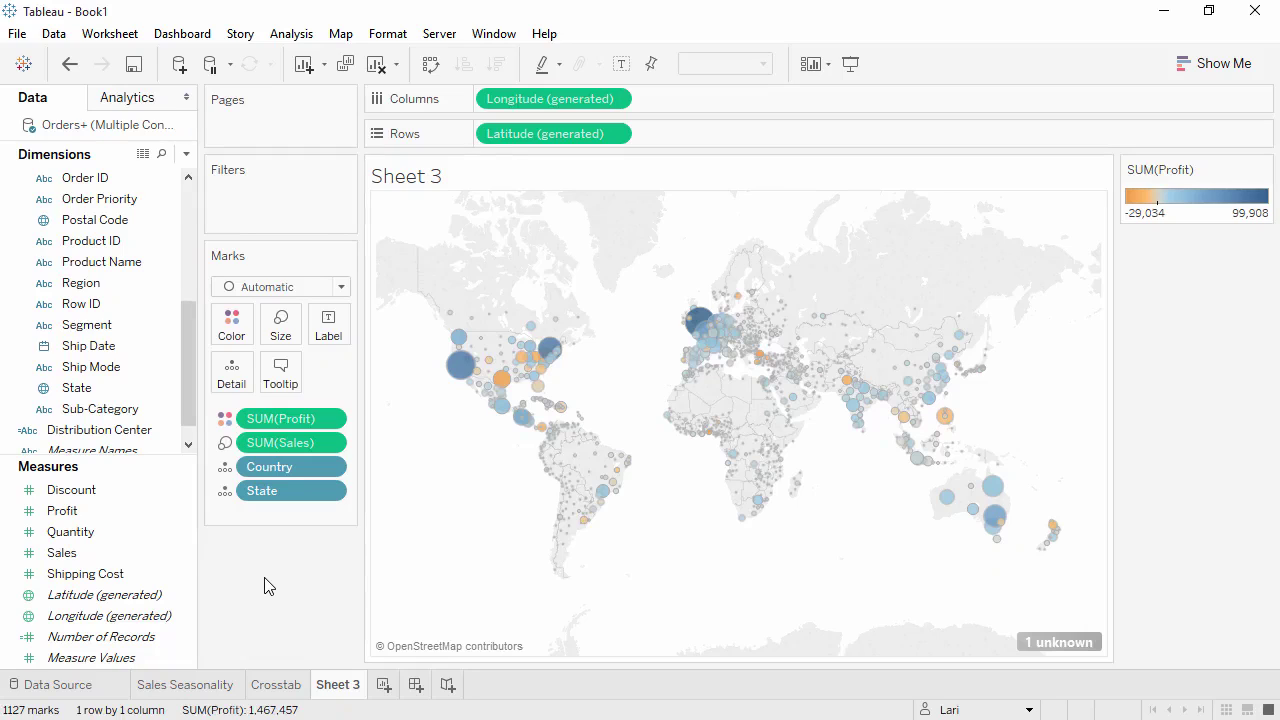
# Step: Duplicate Sheet 3 and remove State, Sales and Profit from the copy's marks, leaving only Country
pyautogui.rightClick(334, 690)
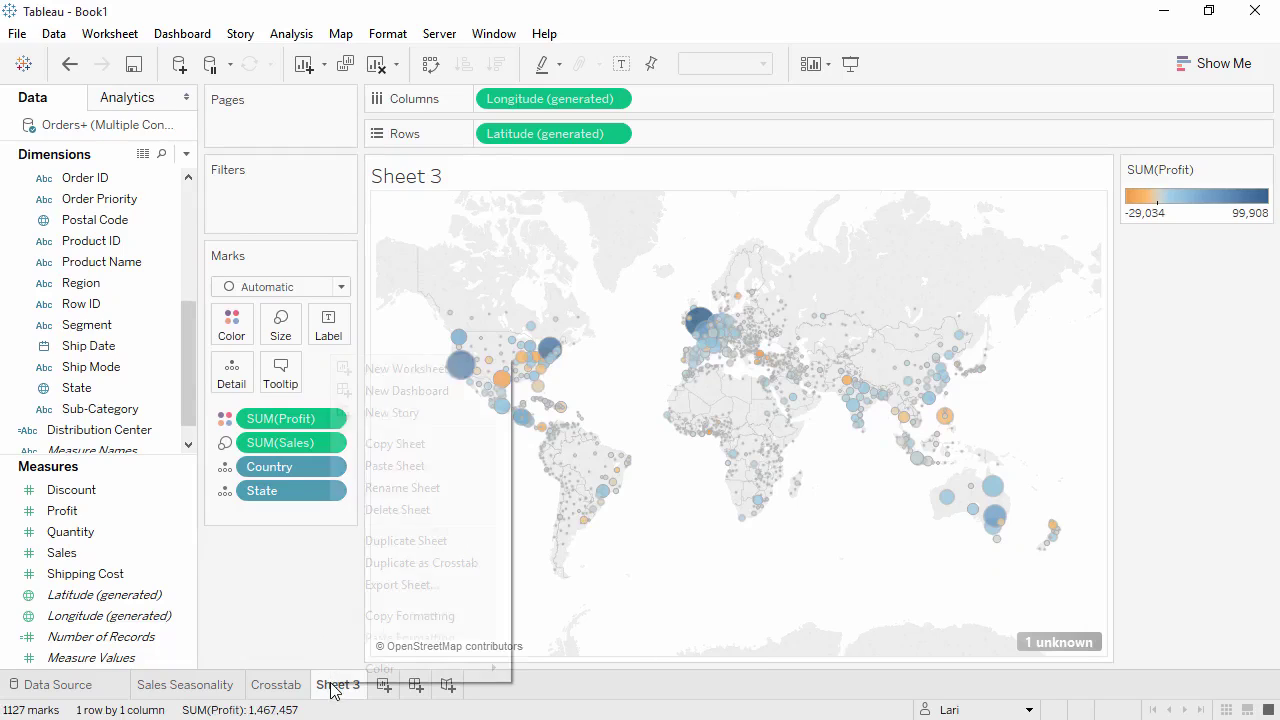
pyautogui.click(372, 541)
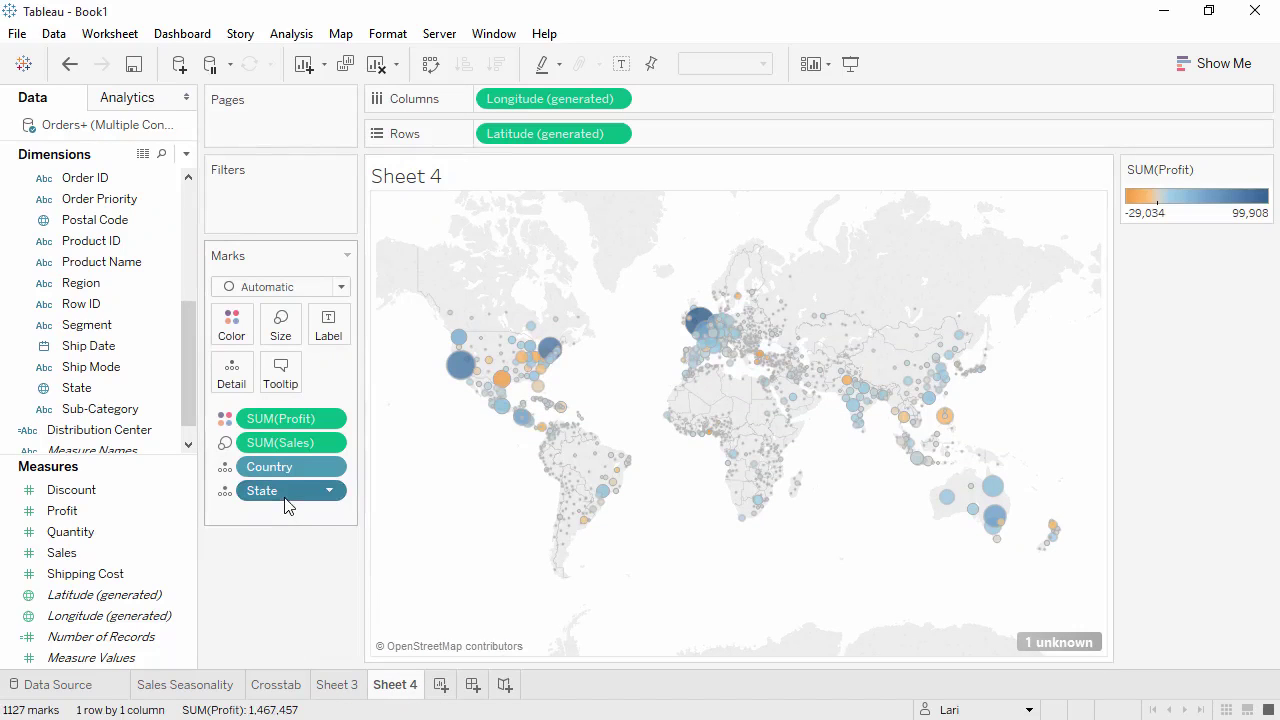
pyautogui.moveTo(286, 491); pyautogui.dragTo(284, 580)
pyautogui.moveTo(280, 443); pyautogui.dragTo(285, 565)
pyautogui.moveTo(286, 425); pyautogui.dragTo(287, 543)
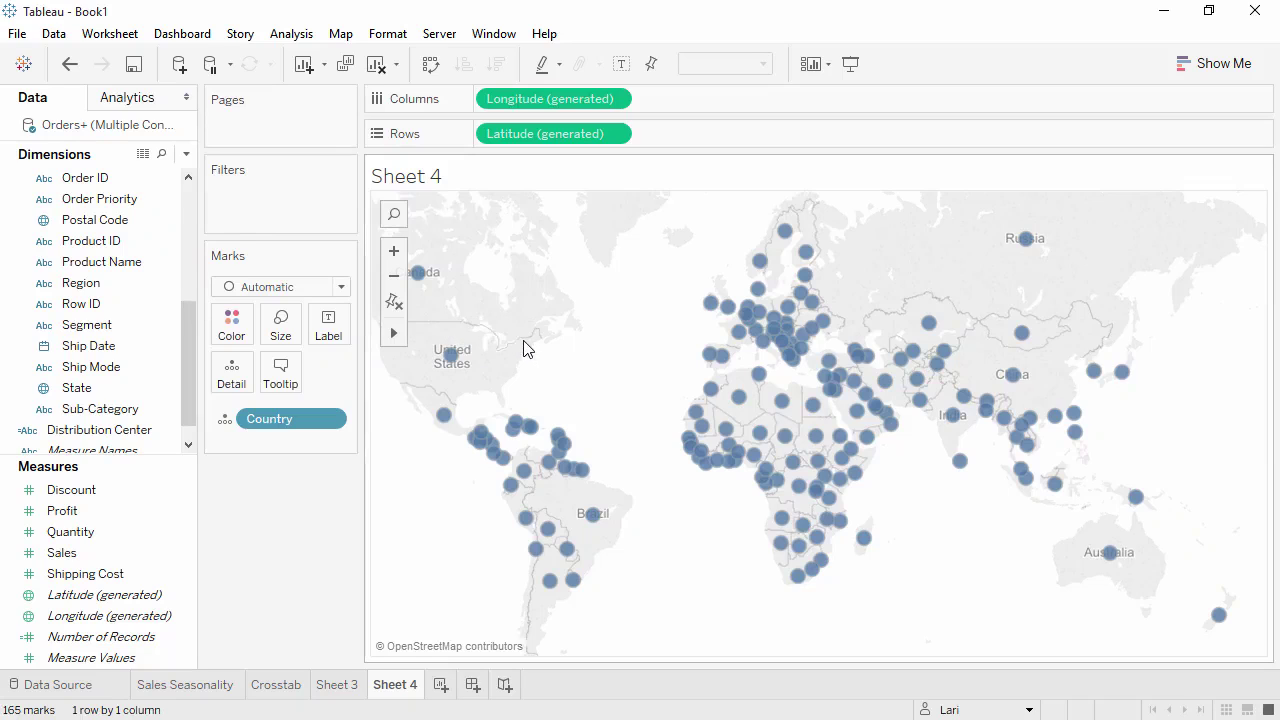
# Step: Lasso the Southern Hemisphere countries on the Sheet 4 map and group them
pyautogui.moveTo(522, 520)
pyautogui.moveTo(503, 509)
pyautogui.mouseDown()
pyautogui.moveTo(471, 520)
pyautogui.moveTo(729, 651)
pyautogui.moveTo(1228, 634)
pyautogui.moveTo(1235, 553)
pyautogui.moveTo(1063, 503)
pyautogui.moveTo(1183, 514)
pyautogui.moveTo(1060, 480)
pyautogui.moveTo(643, 489)
pyautogui.moveTo(497, 510)
pyautogui.mouseUp()
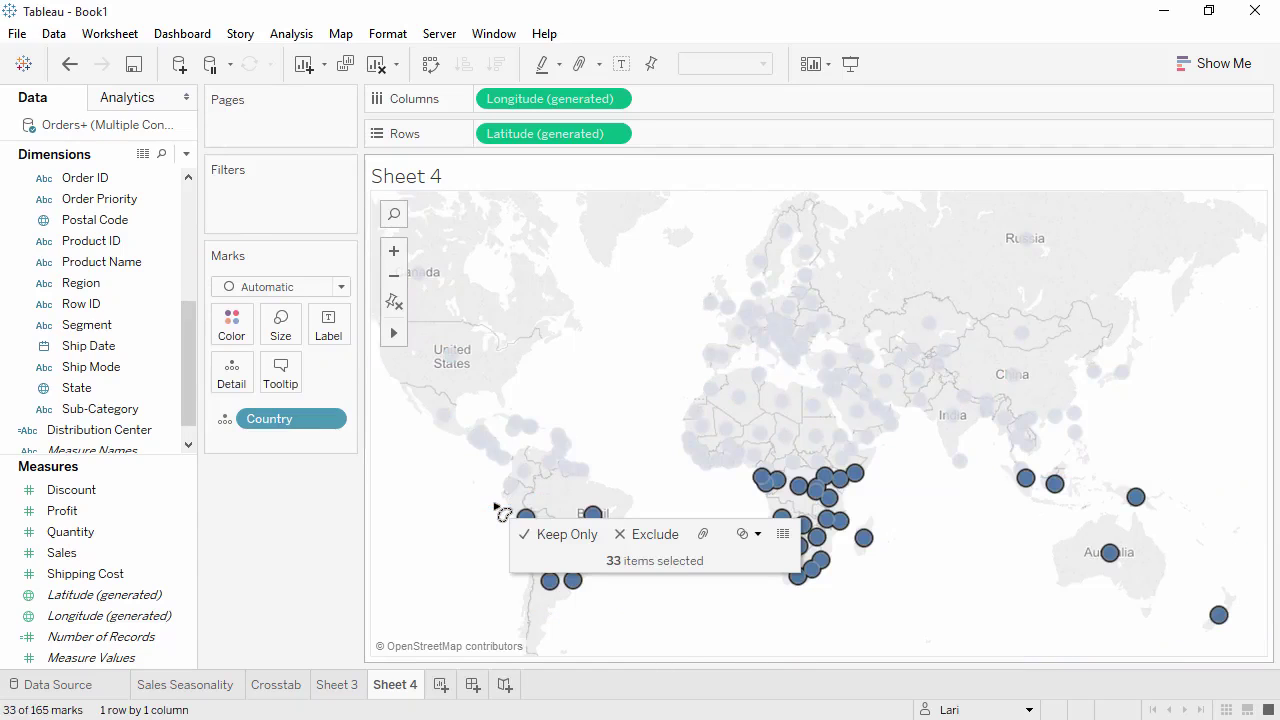
pyautogui.click(703, 534)
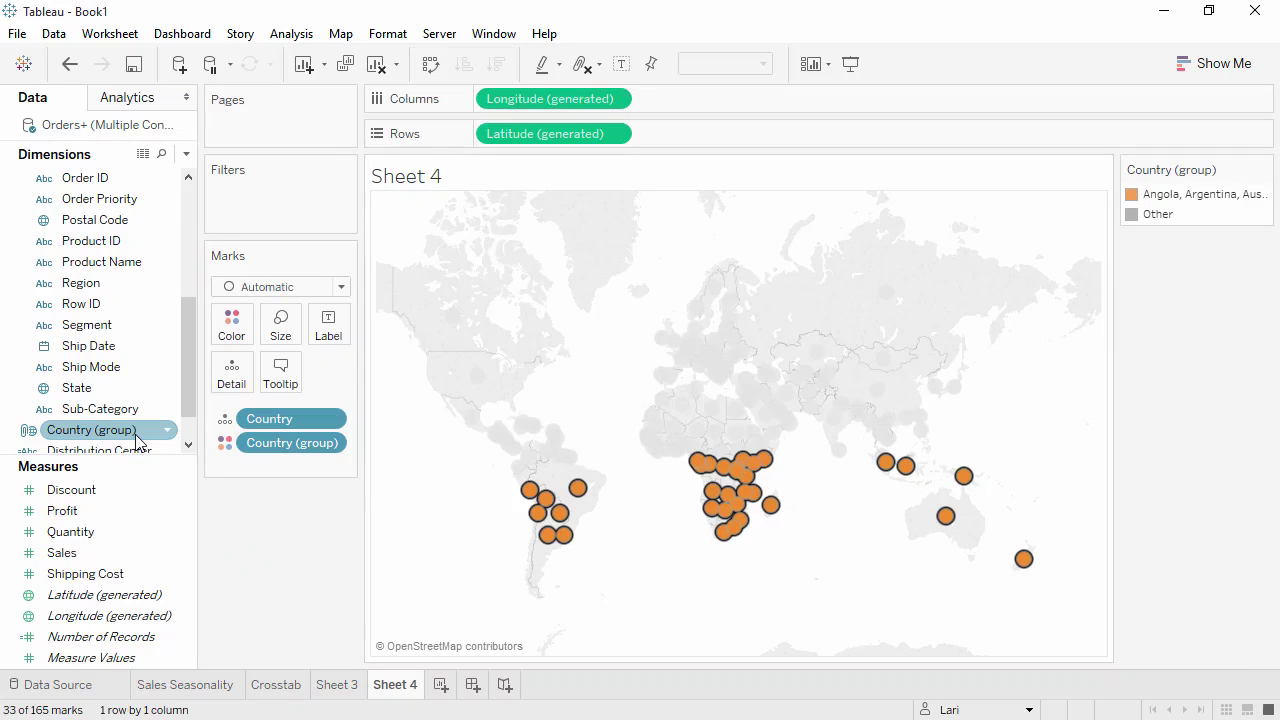
# Step: Try splitting Sales Seasonality columns by Country (group) and keeping only the Angola, Argentina, Australia group, and undo both changes
pyautogui.click(212, 690)
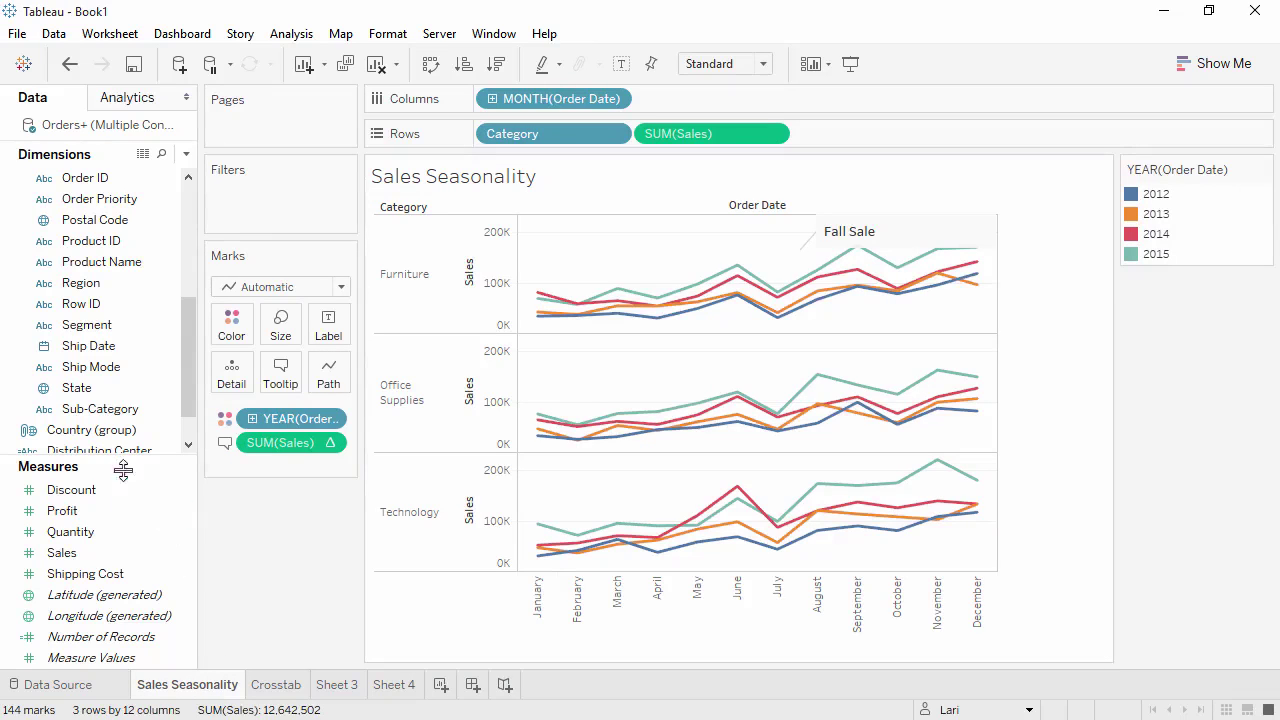
pyautogui.moveTo(110, 430); pyautogui.dragTo(488, 100)
pyautogui.moveTo(487, 95); pyautogui.dragTo(487, 95)
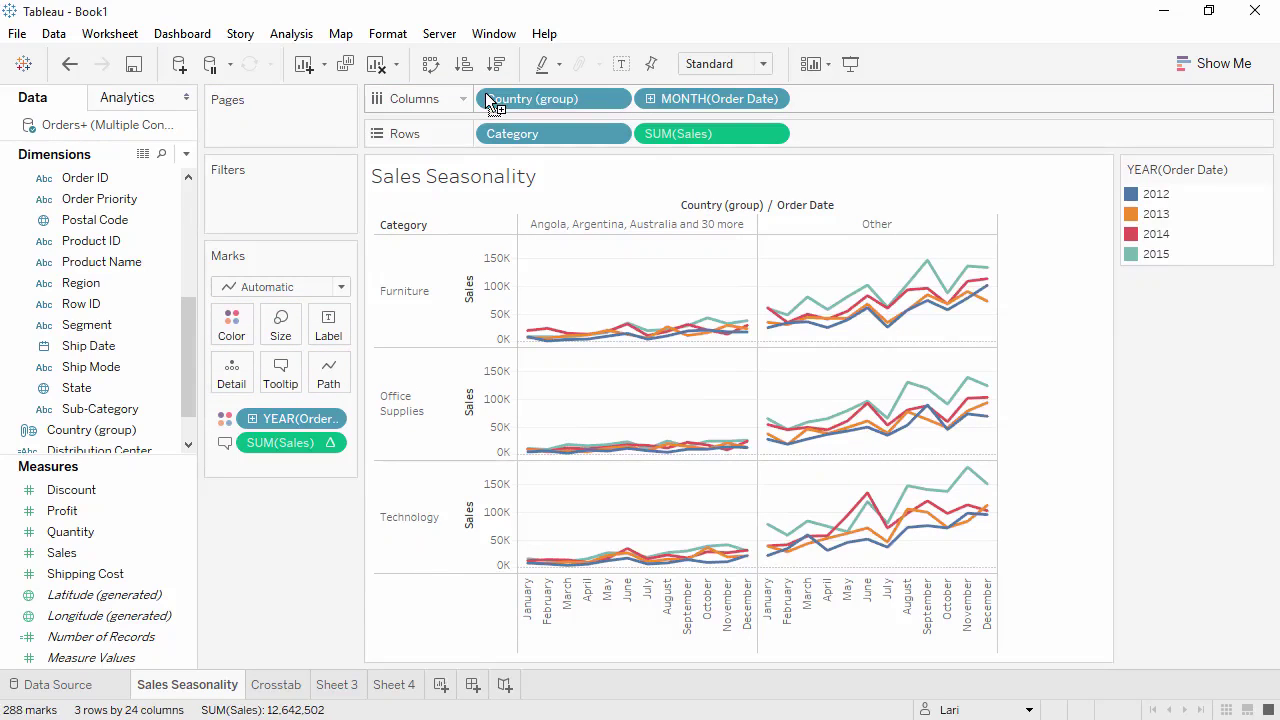
pyautogui.rightClick(607, 226)
pyautogui.click(619, 234)
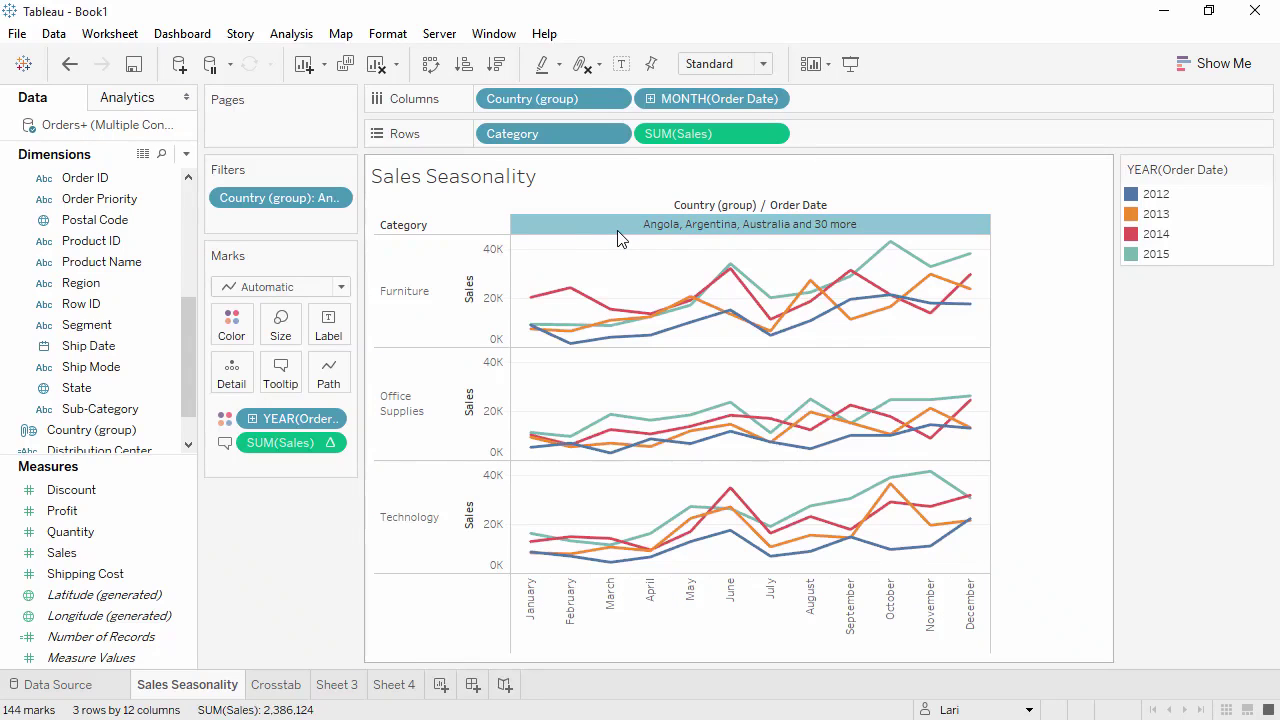
pyautogui.click(70, 64)
pyautogui.click(70, 64)
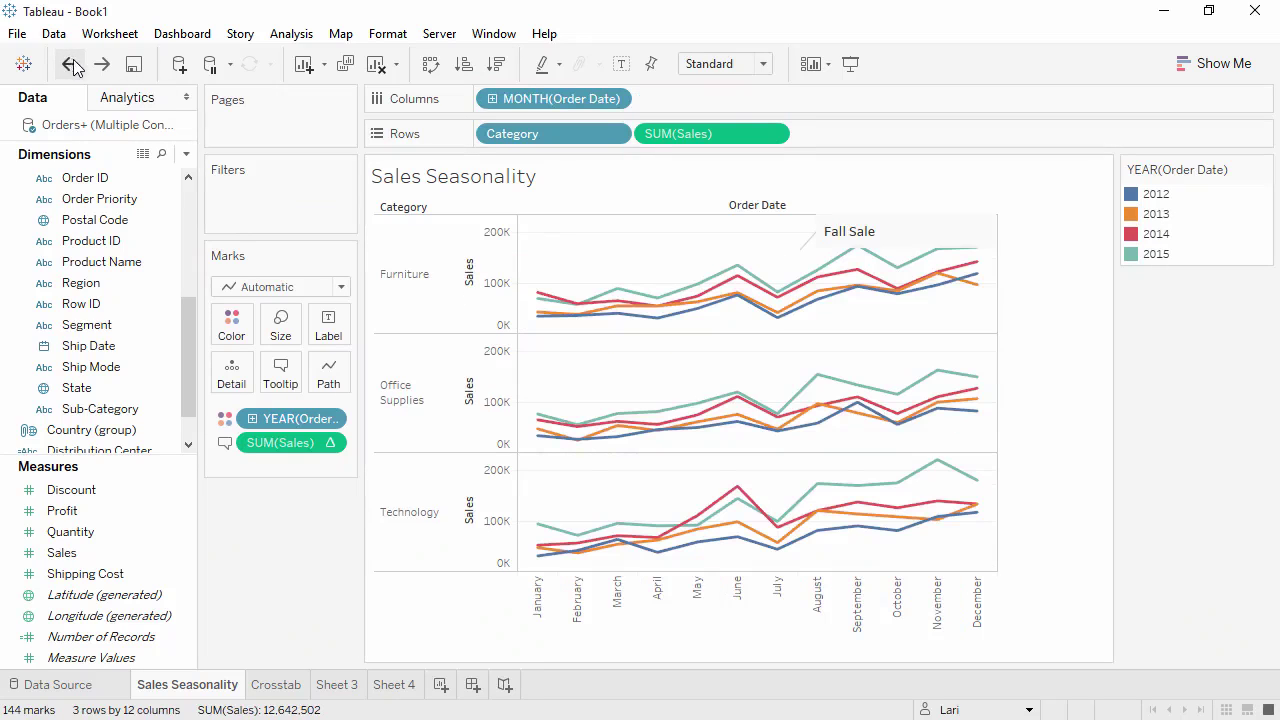
# Step: Delete the Sheet 4 worksheet
pyautogui.click(394, 684)
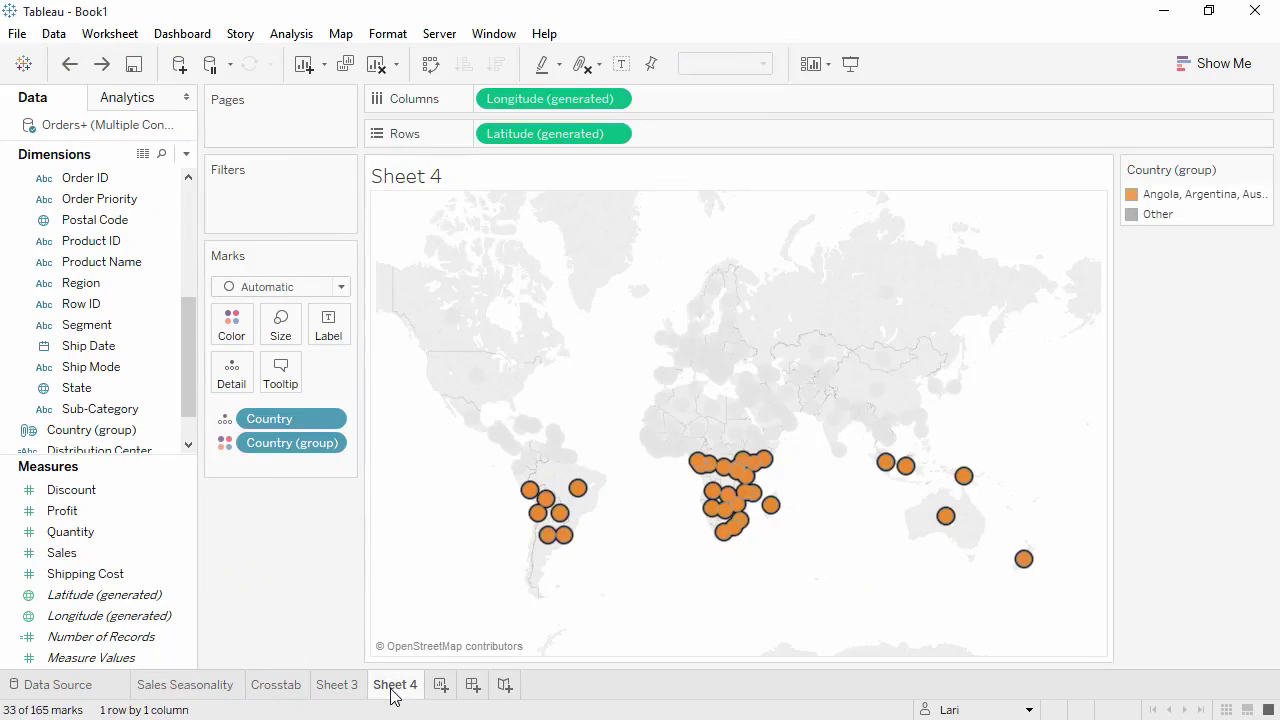
pyautogui.rightClick(394, 686)
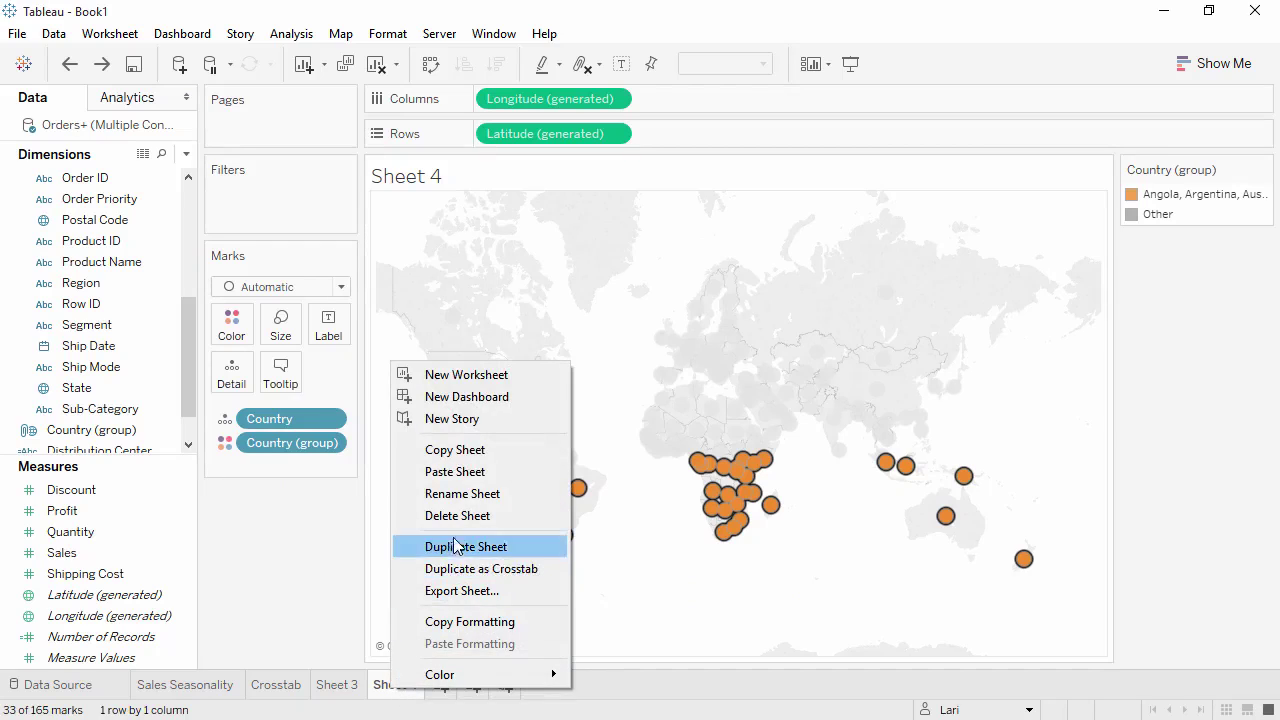
pyautogui.click(457, 543)
# Step: Rename Sheet 3 as Global Sales and Profits
pyautogui.doubleClick(352, 686)
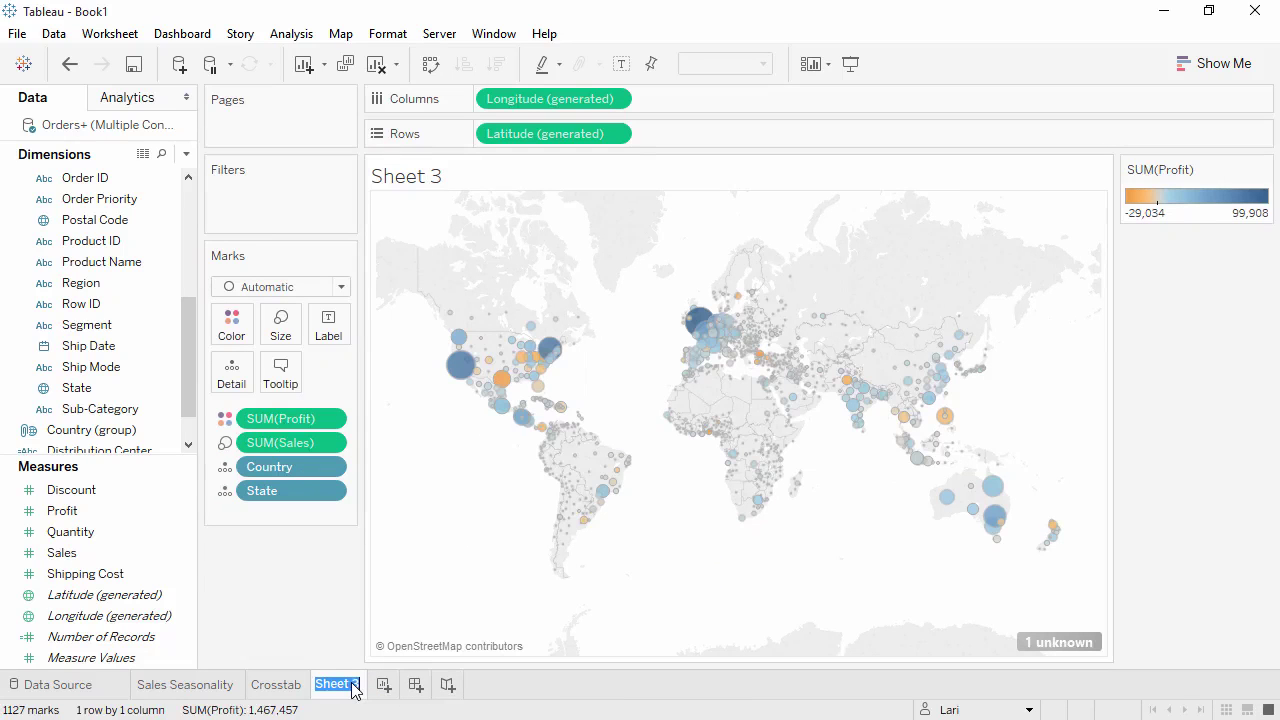
pyautogui.write('Global Sales and Profits')
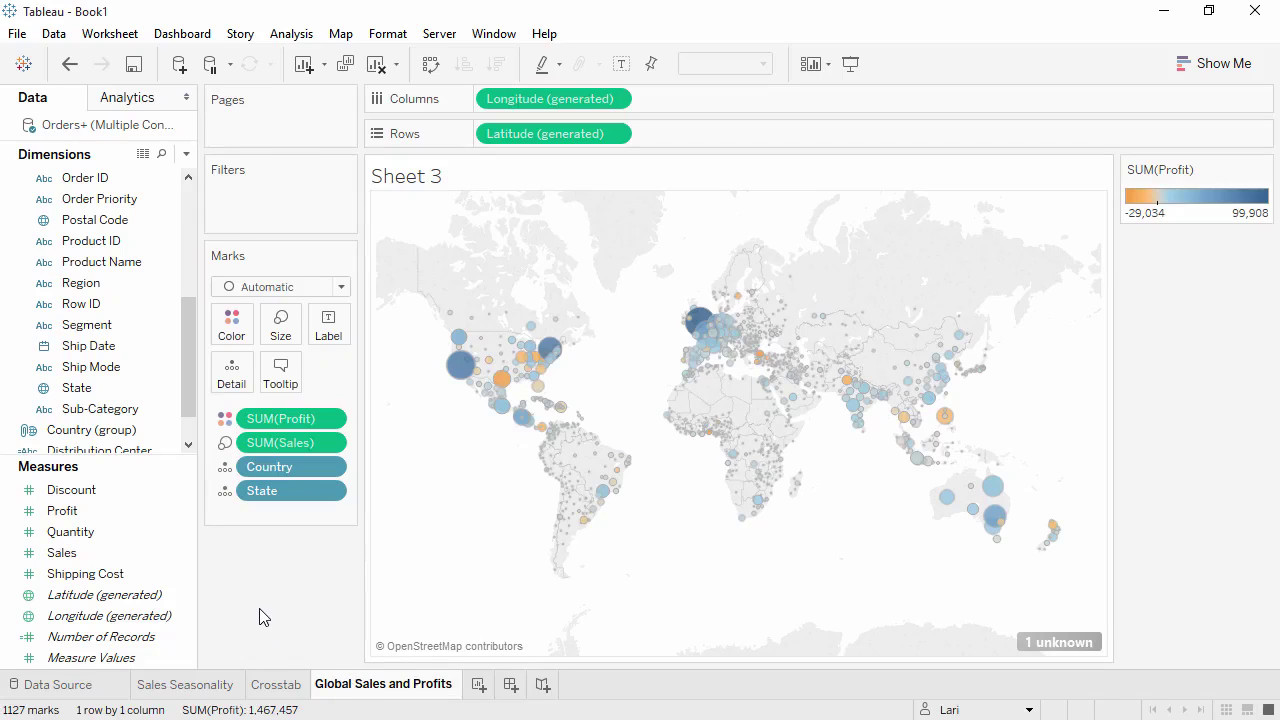
pyautogui.press('Return')
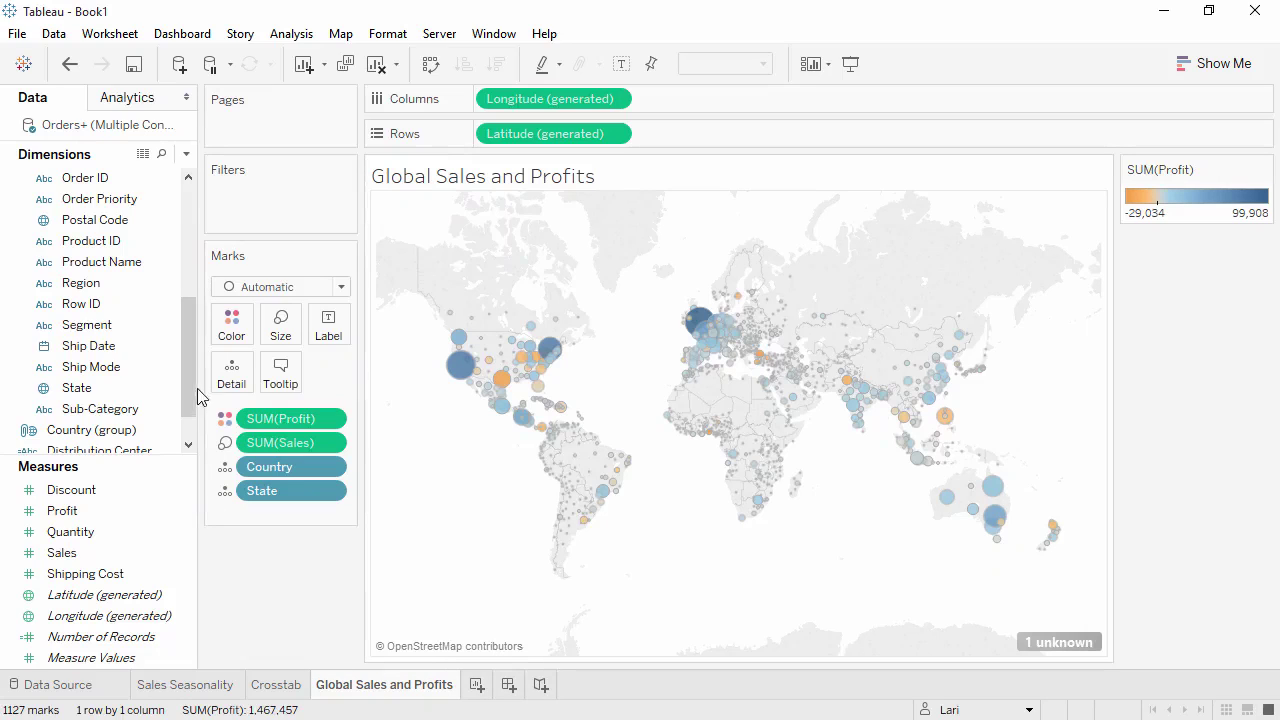
# Step: Filter the Global Sales and Profits map by Category, keeping only Furniture
pyautogui.moveTo(187, 373); pyautogui.dragTo(188, 319)
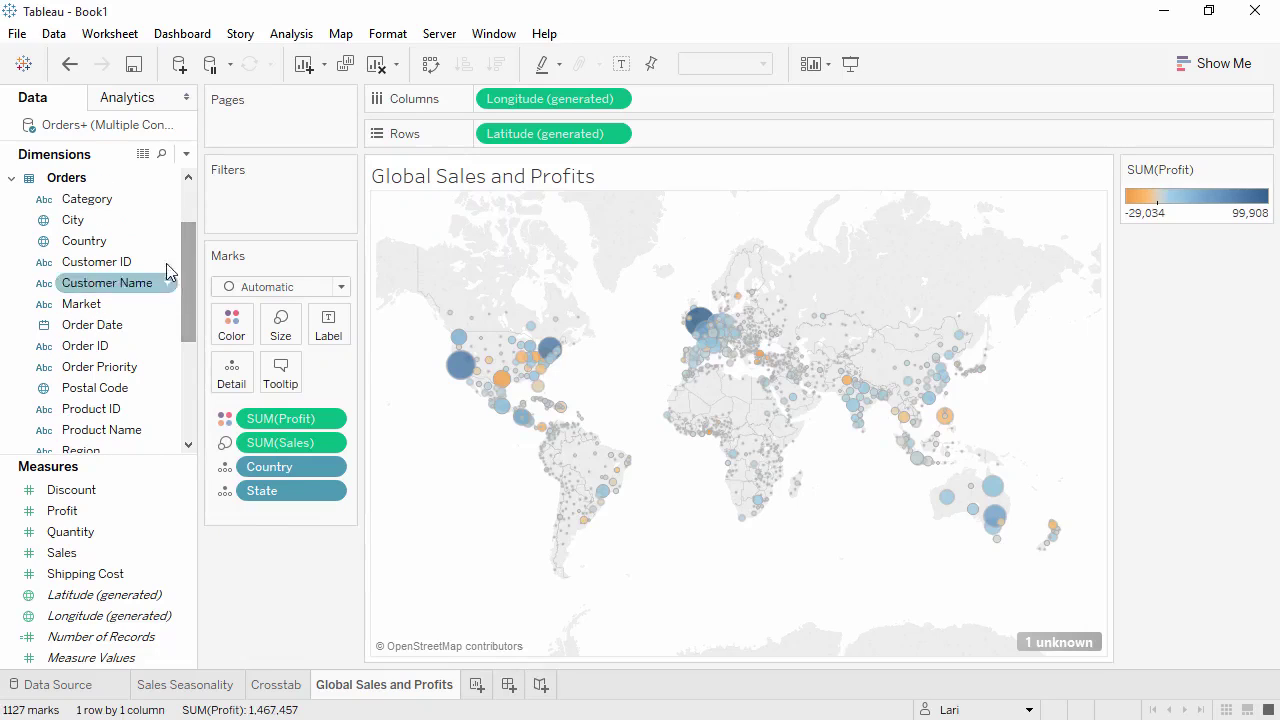
pyautogui.moveTo(110, 199); pyautogui.dragTo(257, 228)
pyautogui.click(451, 220)
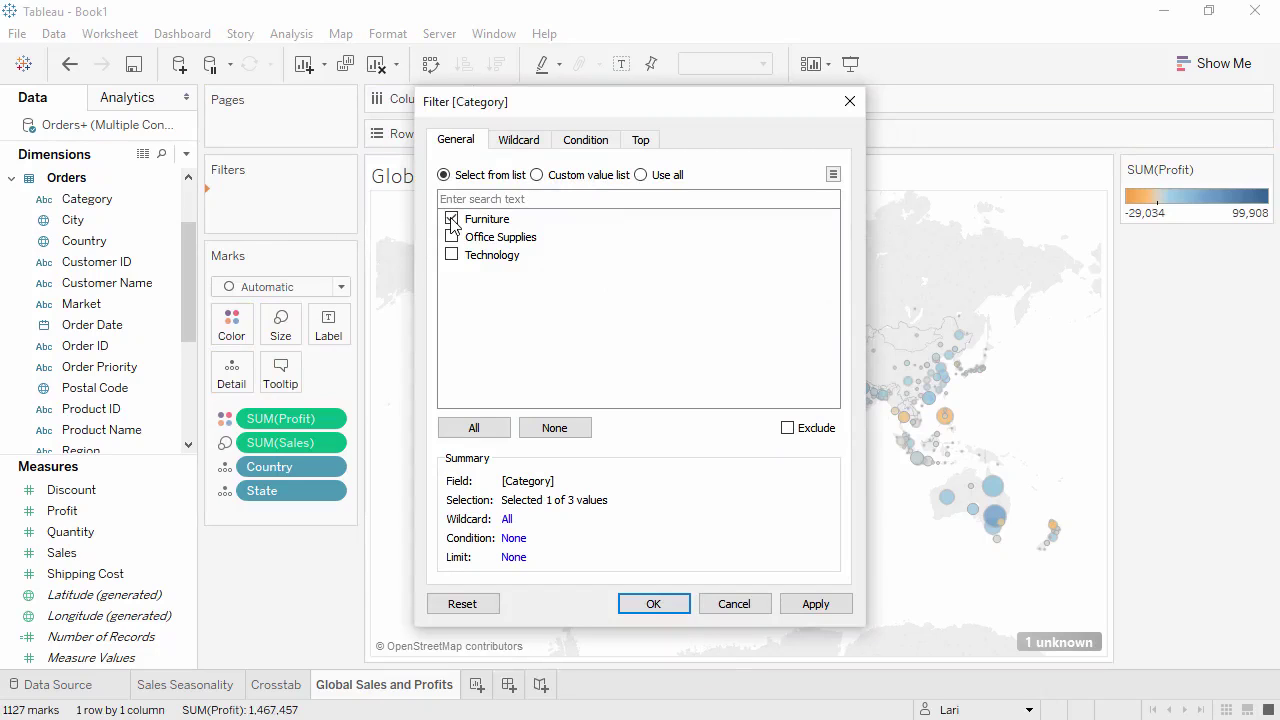
pyautogui.click(653, 604)
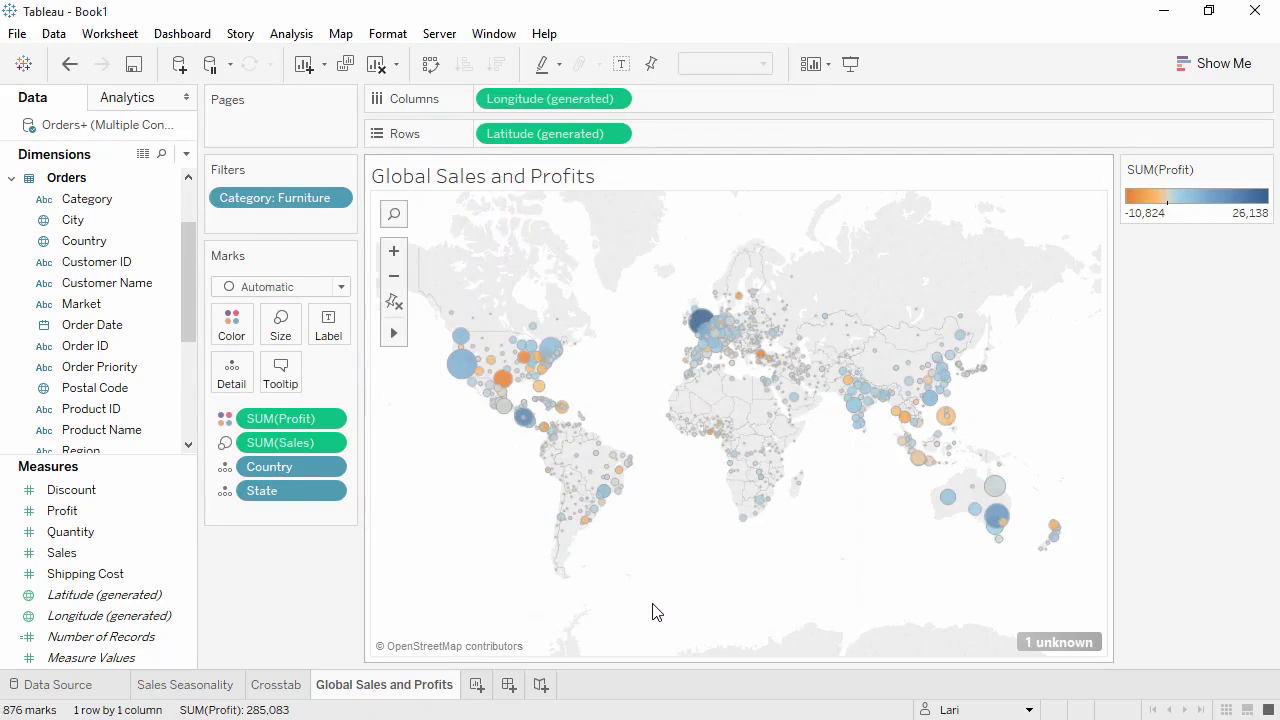
# Step: Show the Category filter control beside the map and set it to a single value list
pyautogui.rightClick(302, 197)
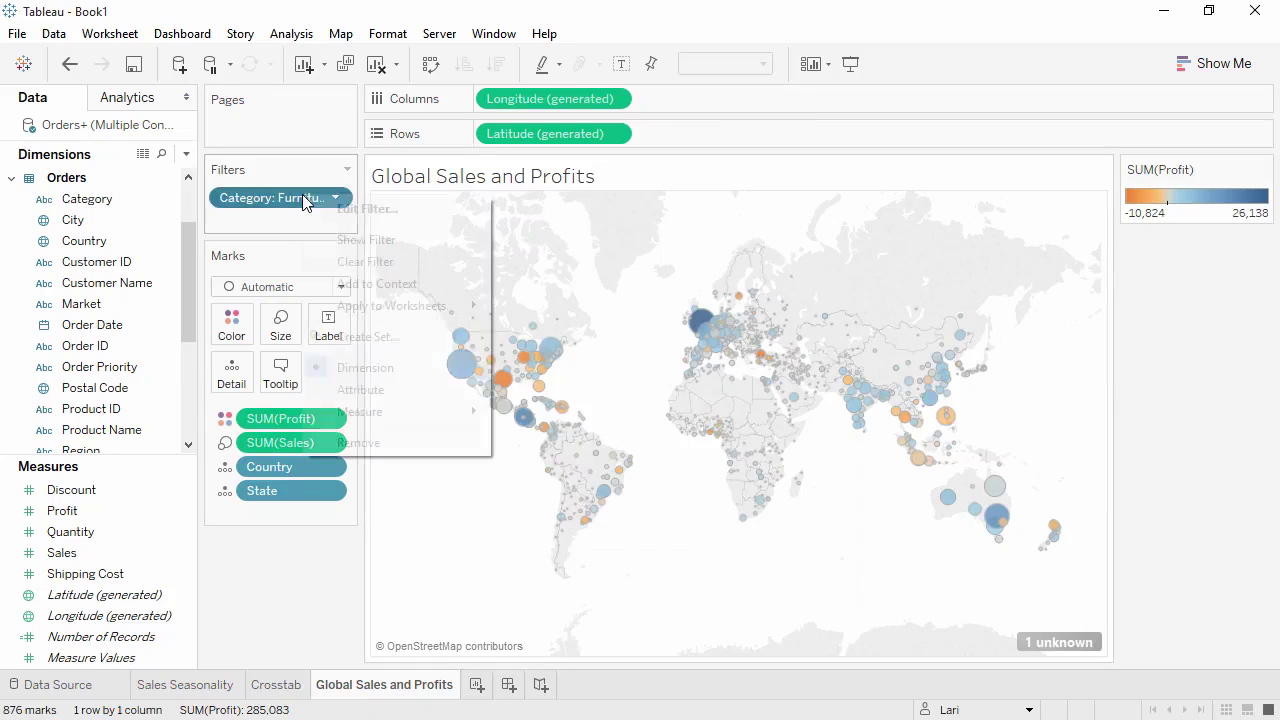
pyautogui.click(347, 241)
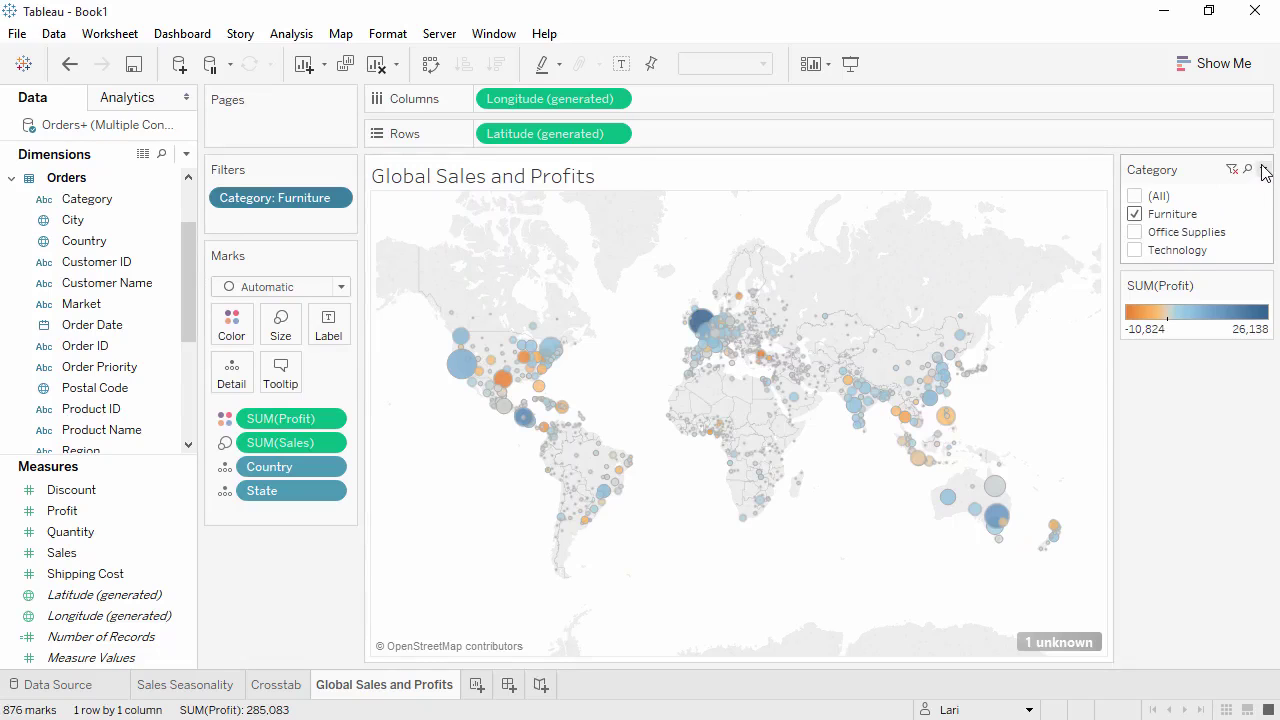
pyautogui.click(1264, 170)
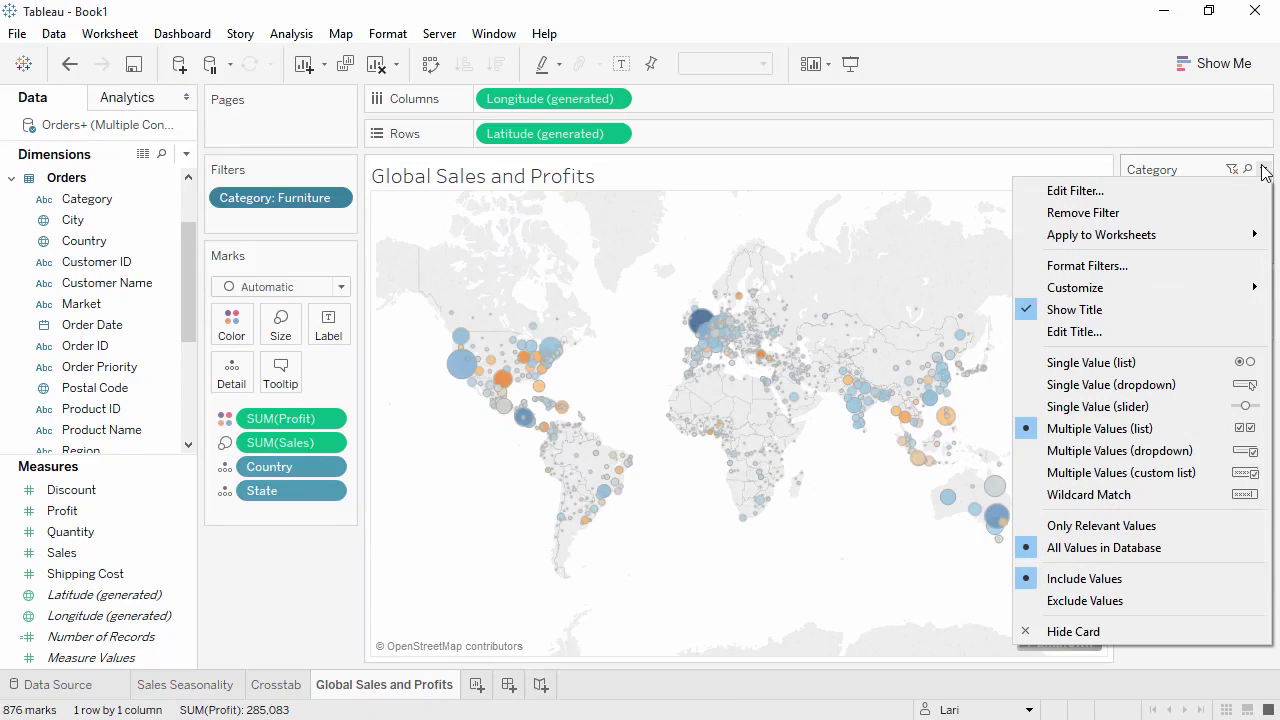
pyautogui.click(1213, 372)
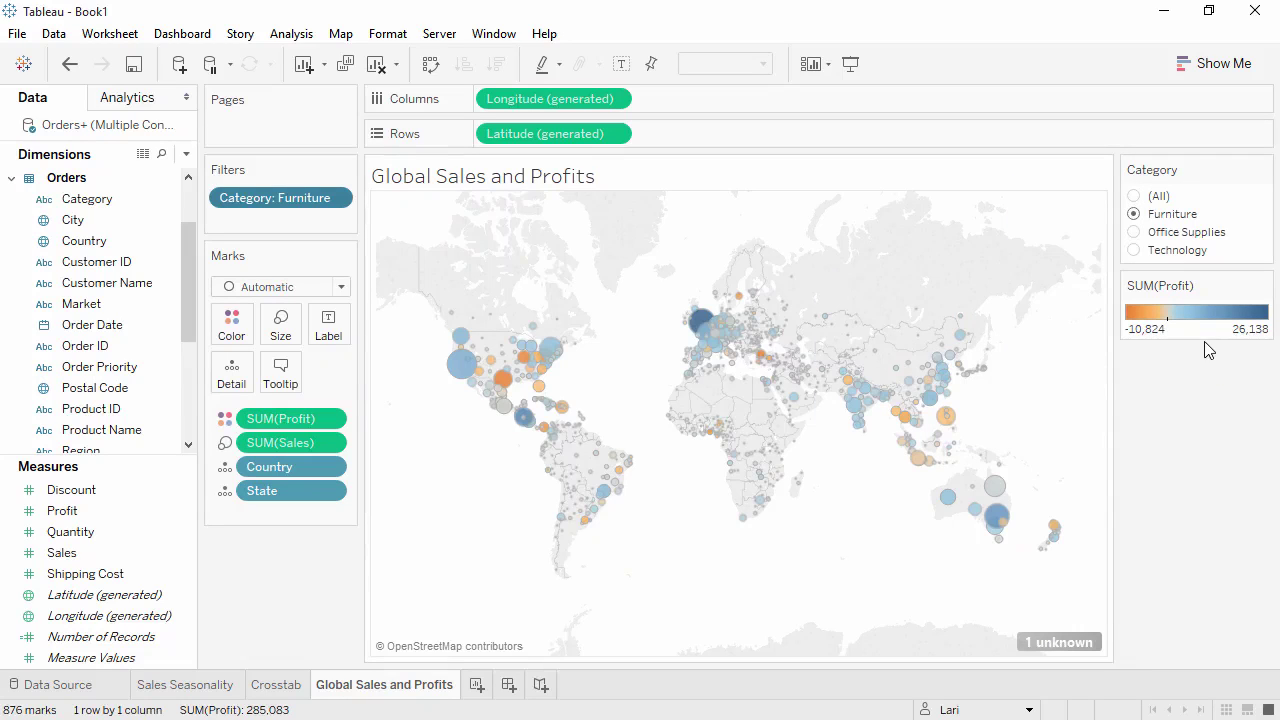
# Step: Switch the map's Category filter through Office Supplies, Technology and Furniture, and finish with all categories shown
pyautogui.click(1136, 234)
pyautogui.click(1137, 251)
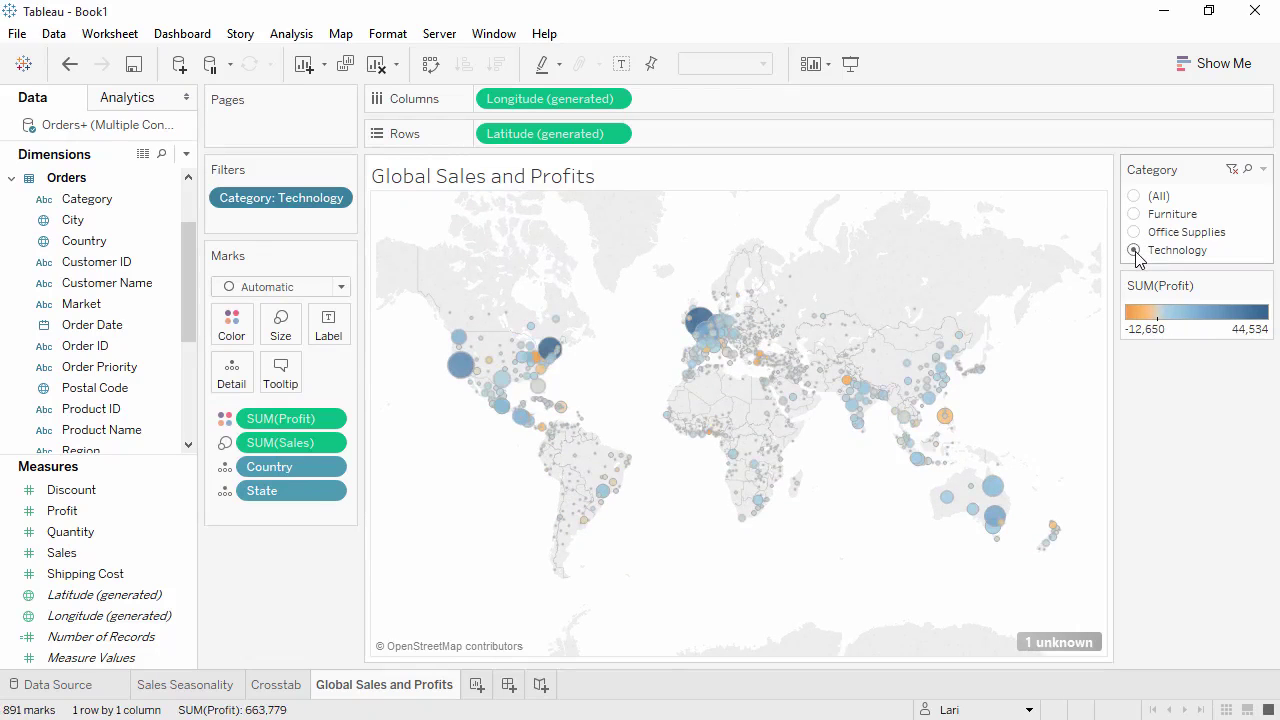
pyautogui.click(1136, 215)
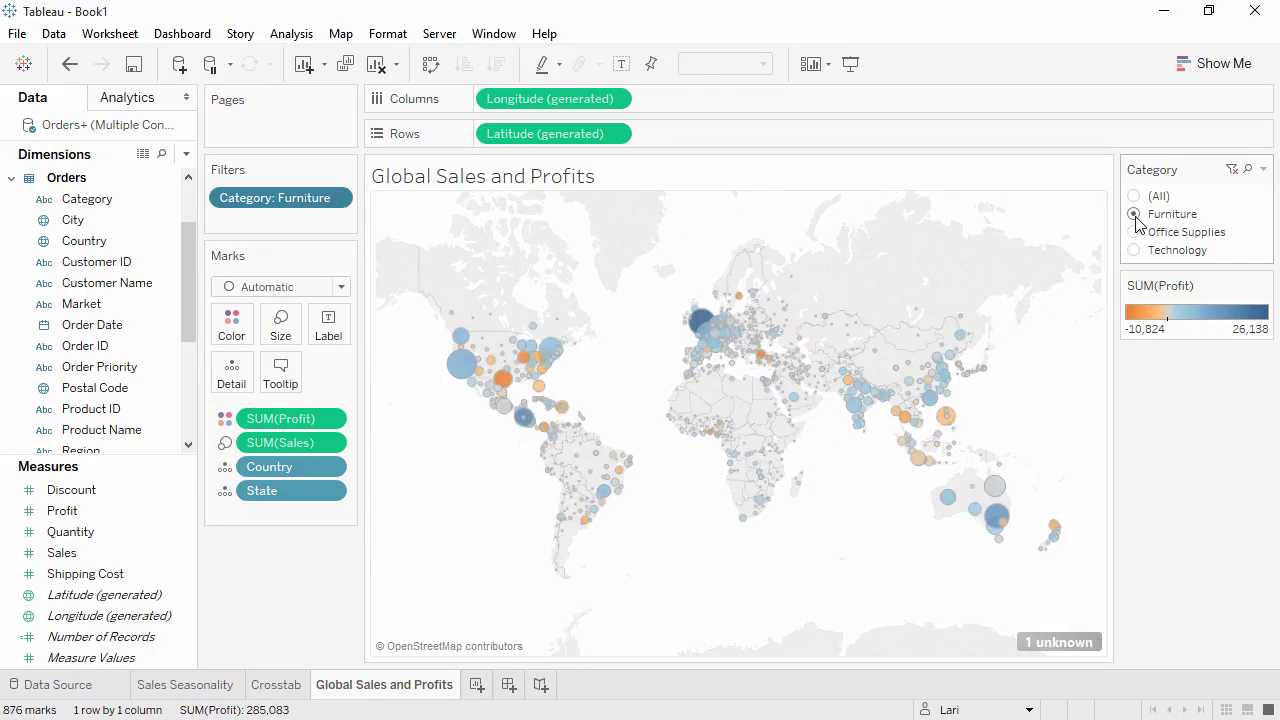
pyautogui.click(1136, 197)
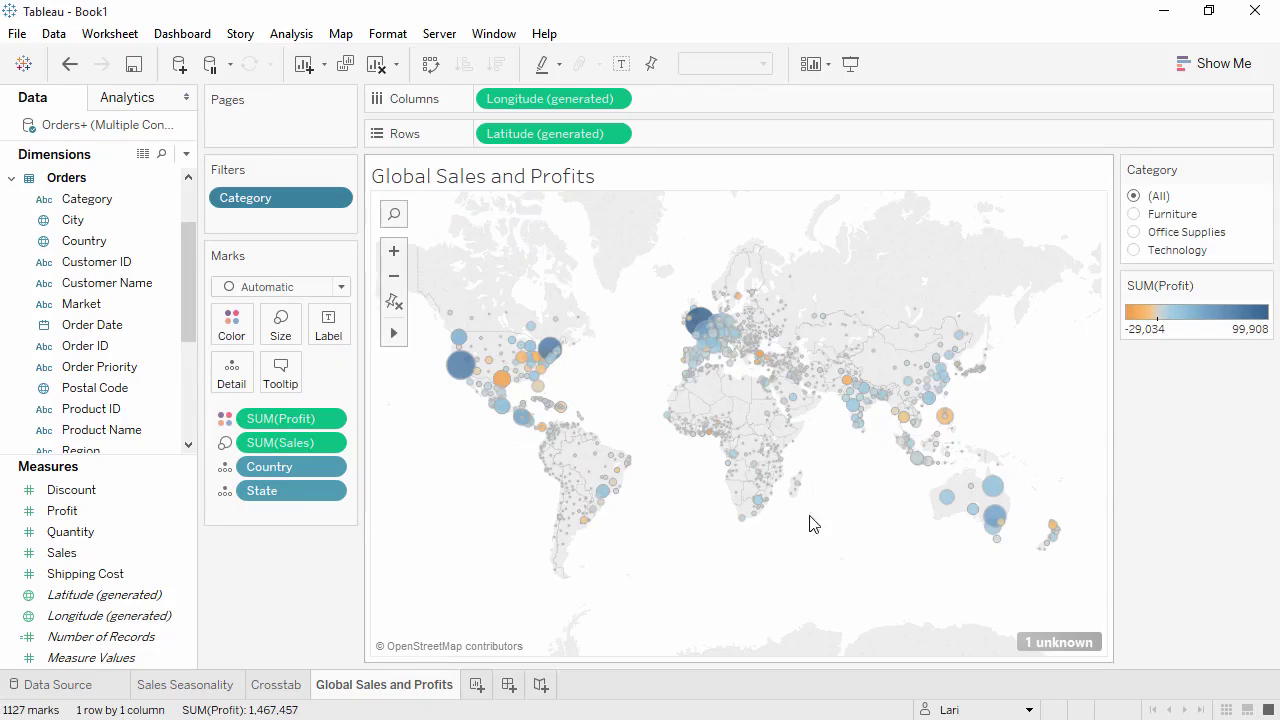
# Step: Create a new worksheet and build a box-and-whisker plot of Sales by Category and Sub-Category with Show Me
pyautogui.click(477, 686)
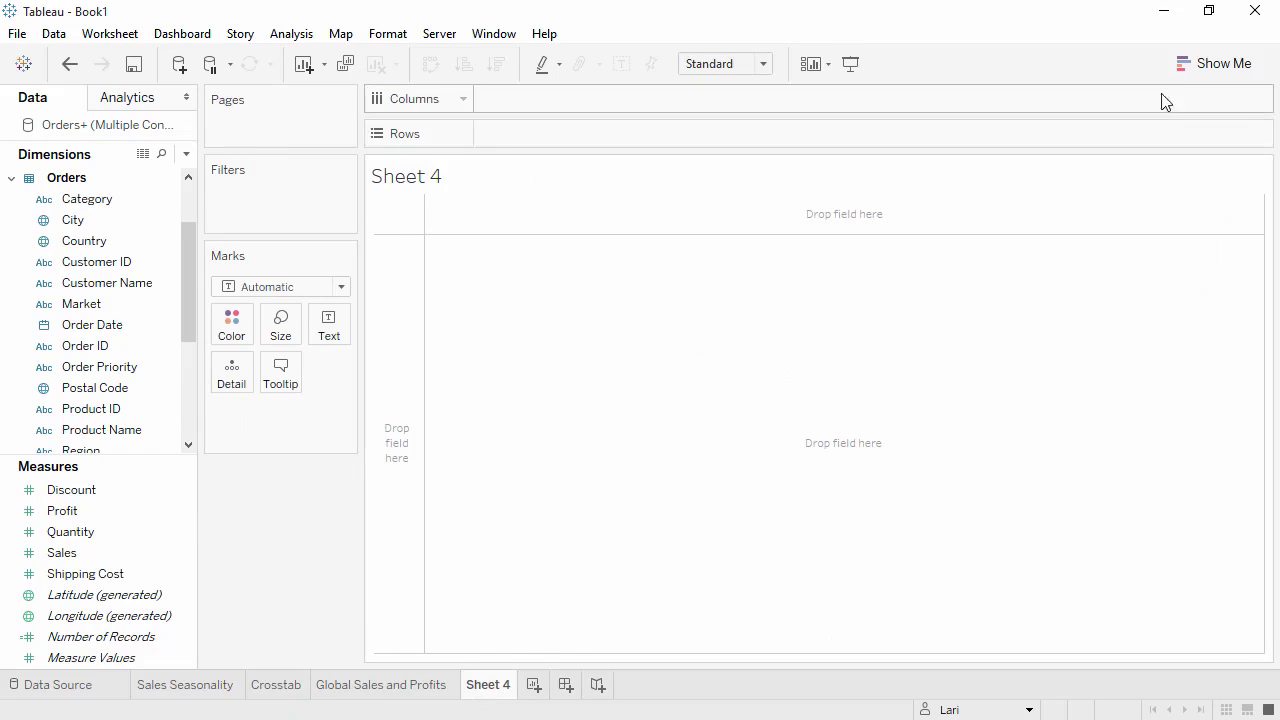
pyautogui.click(1210, 70)
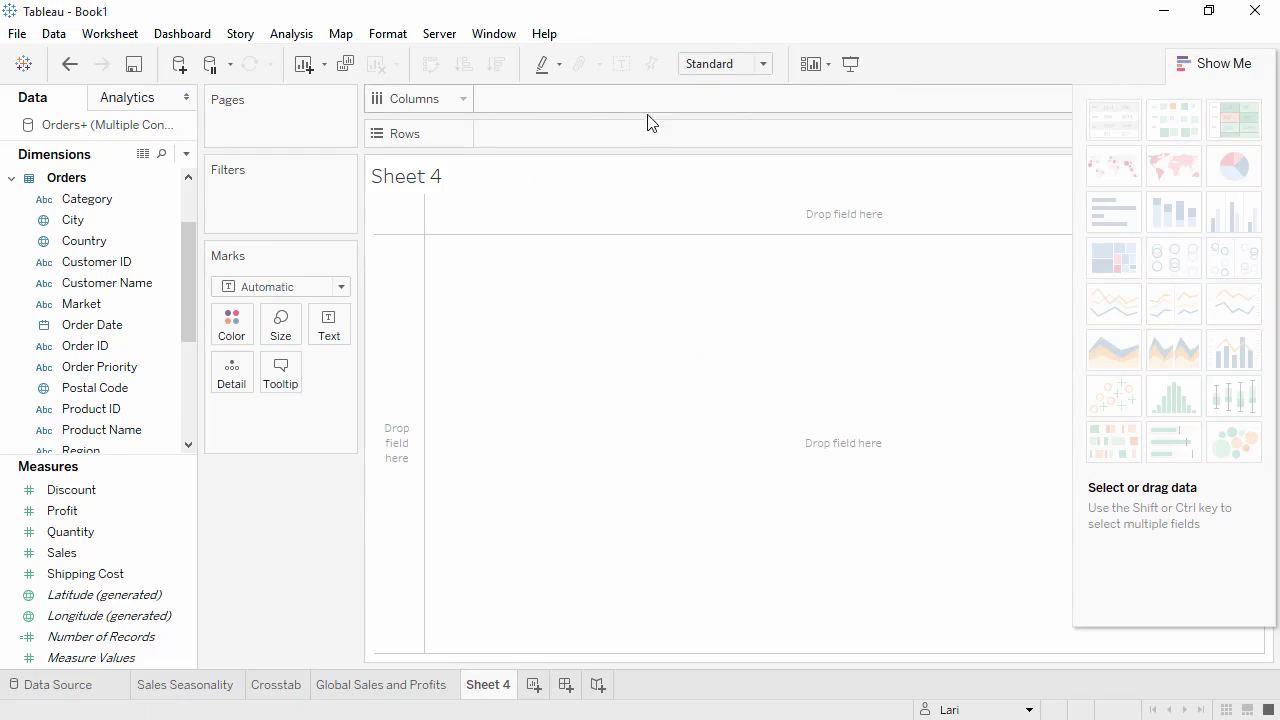
pyautogui.click(166, 200)
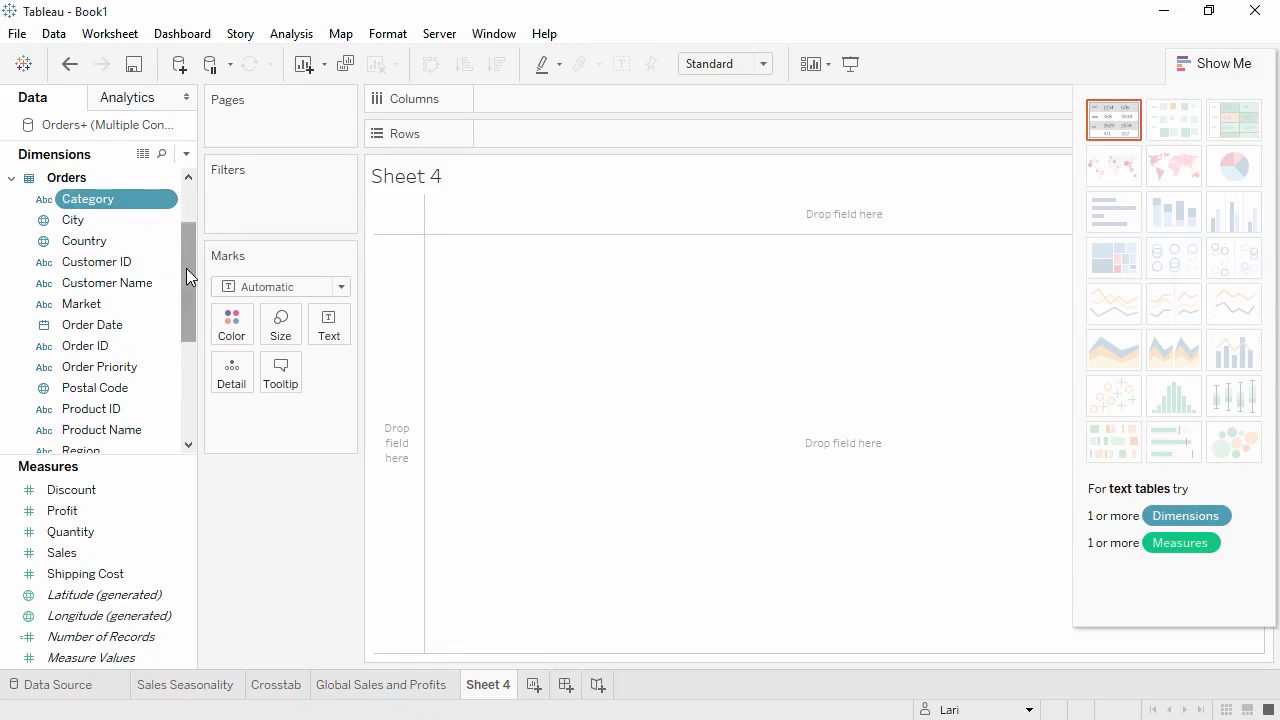
pyautogui.moveTo(186, 268); pyautogui.dragTo(187, 350)
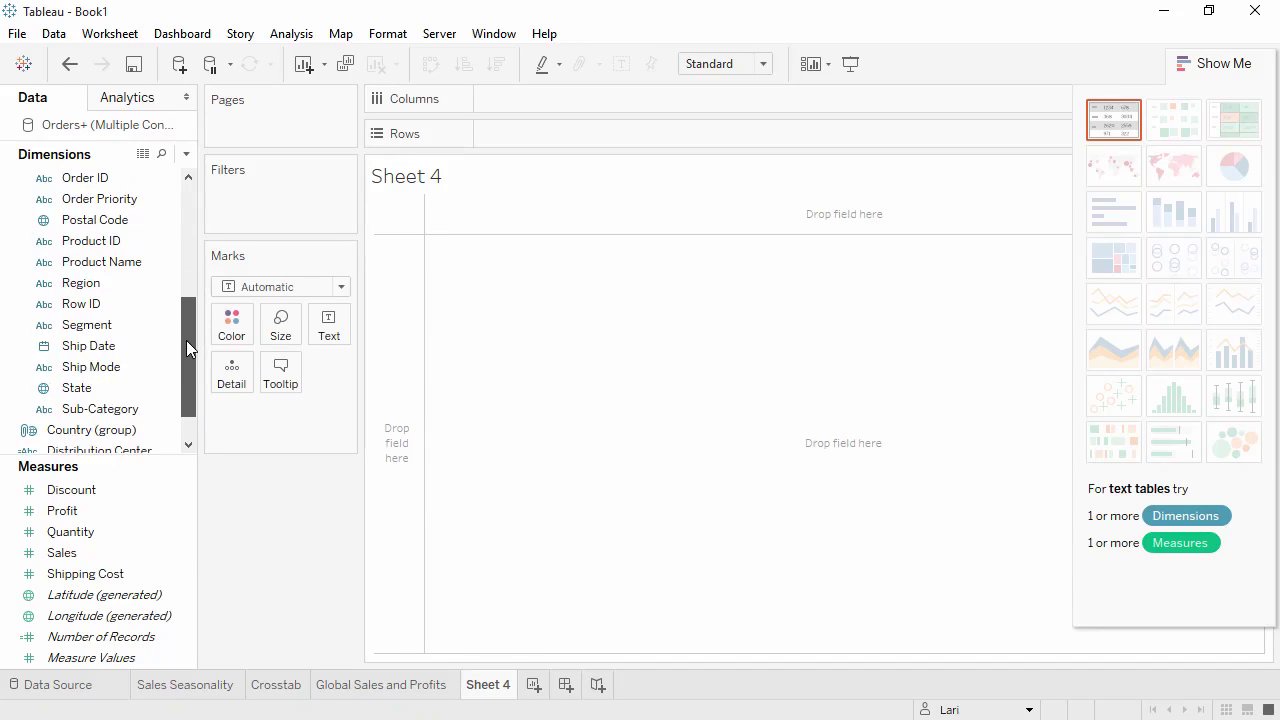
pyautogui.click(80, 410)
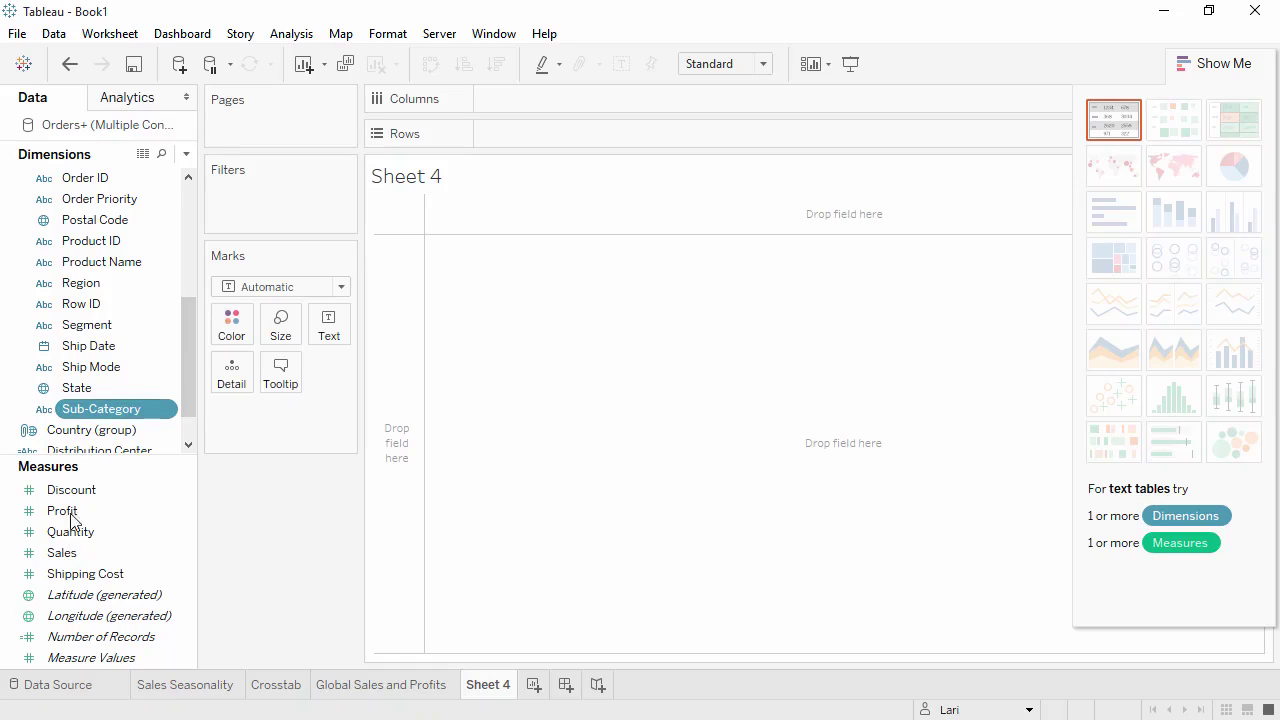
pyautogui.keyDown('ctrl'); pyautogui.click(66, 553); pyautogui.keyUp('ctrl')
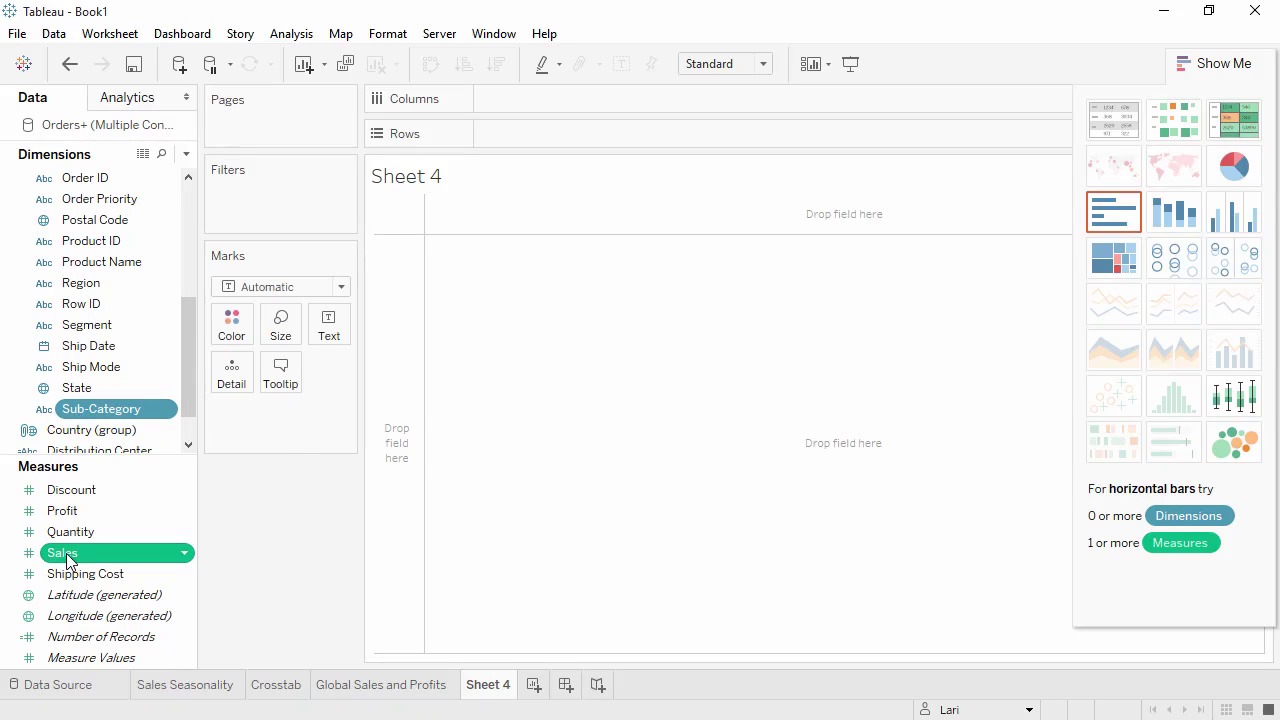
pyautogui.click(1230, 405)
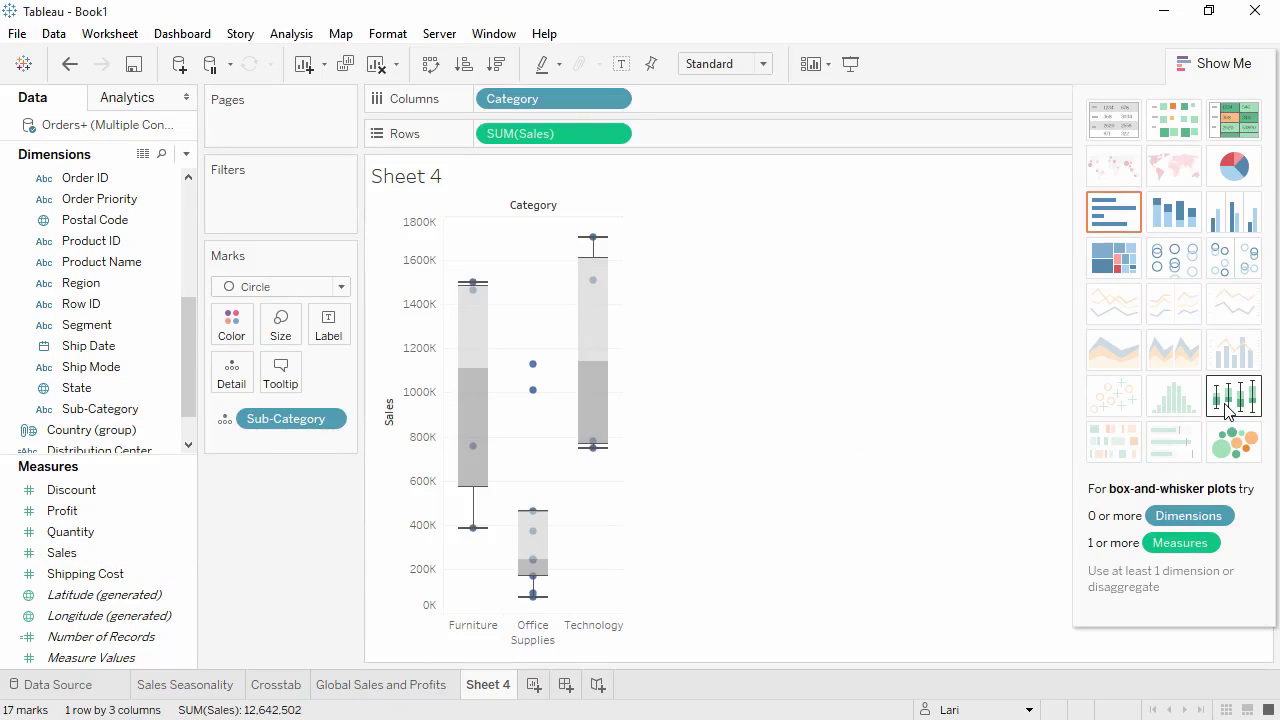
# Step: Try the treemap and side-by-side circles chart types, and settle on horizontal bars for the Sales view
pyautogui.click(1113, 268)
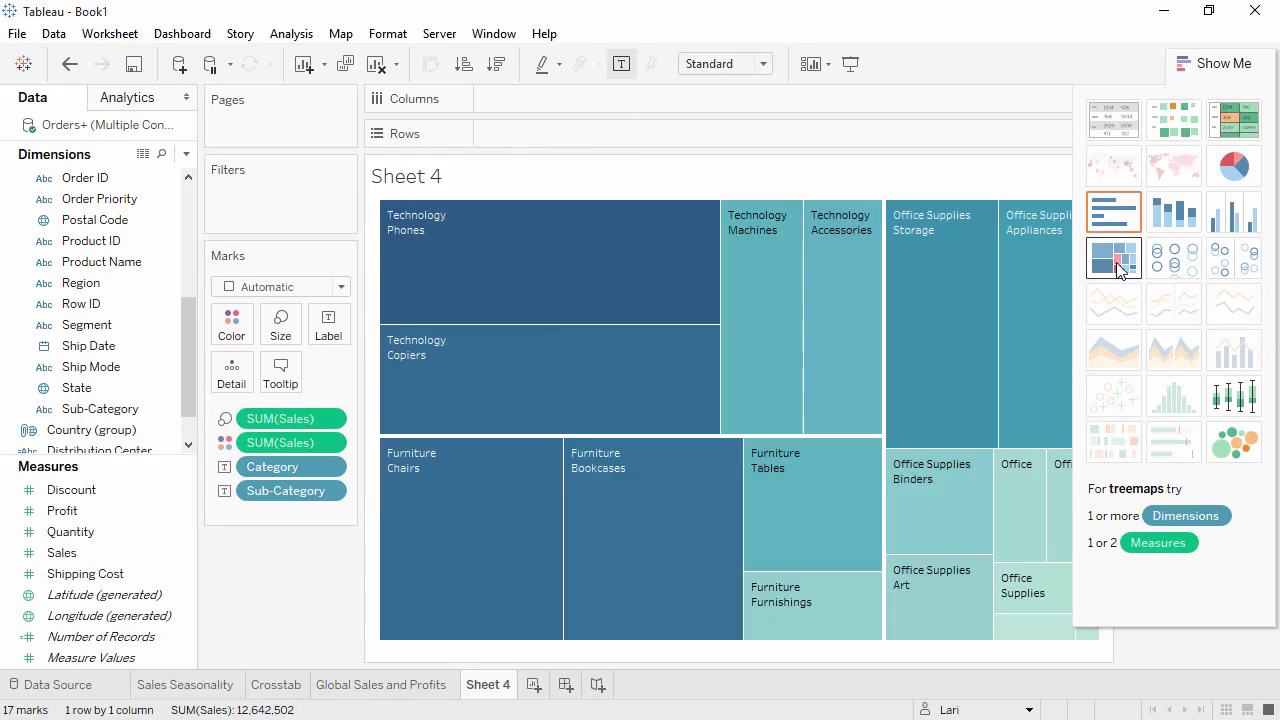
pyautogui.click(1220, 264)
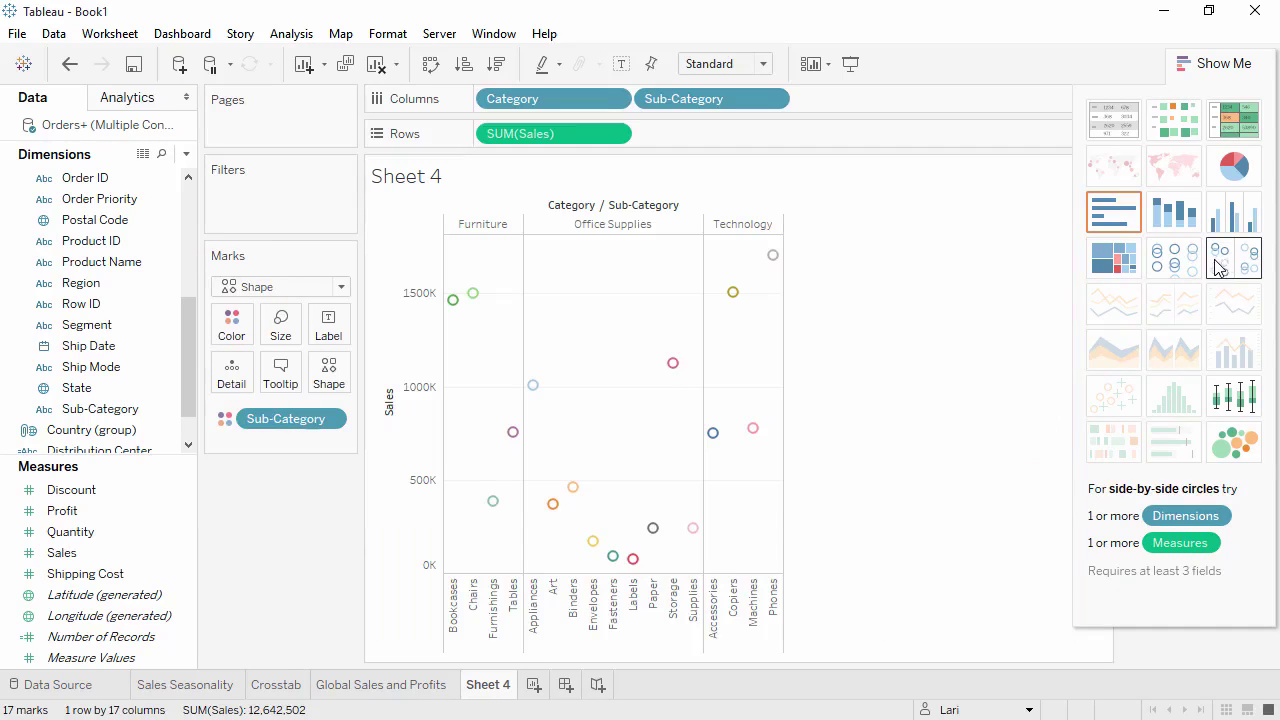
pyautogui.click(1125, 226)
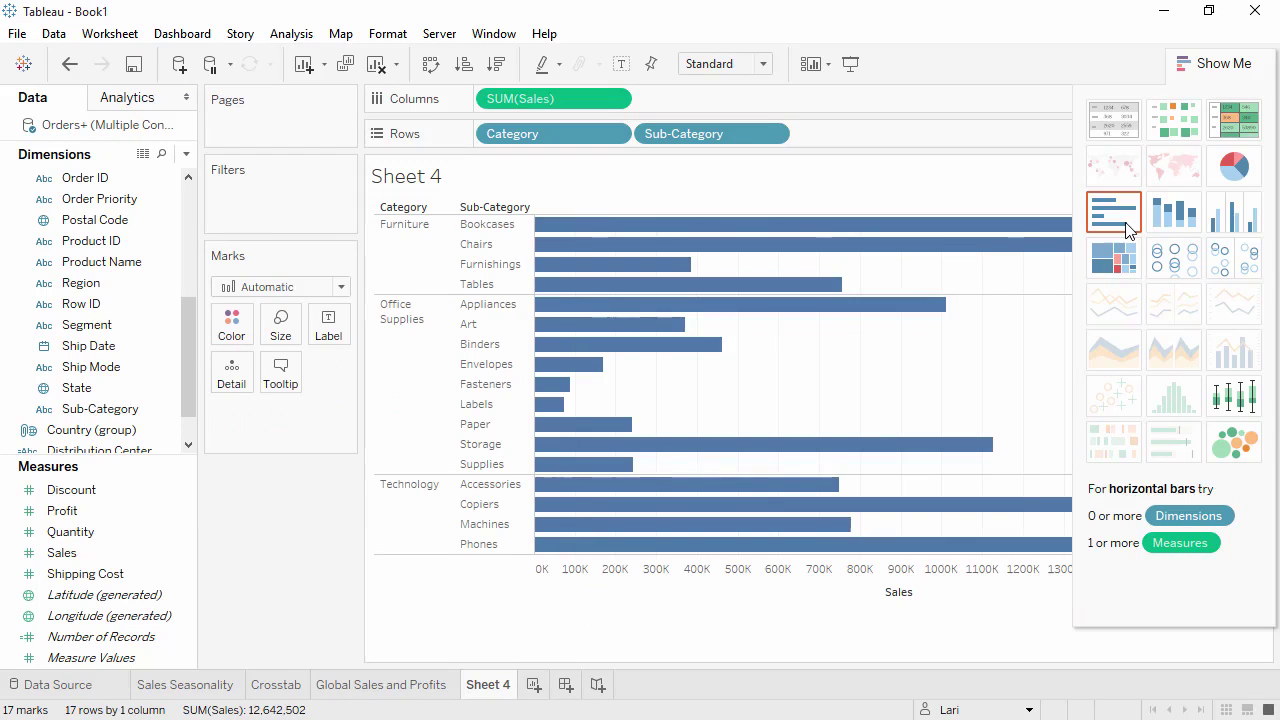
pyautogui.click(1197, 68)
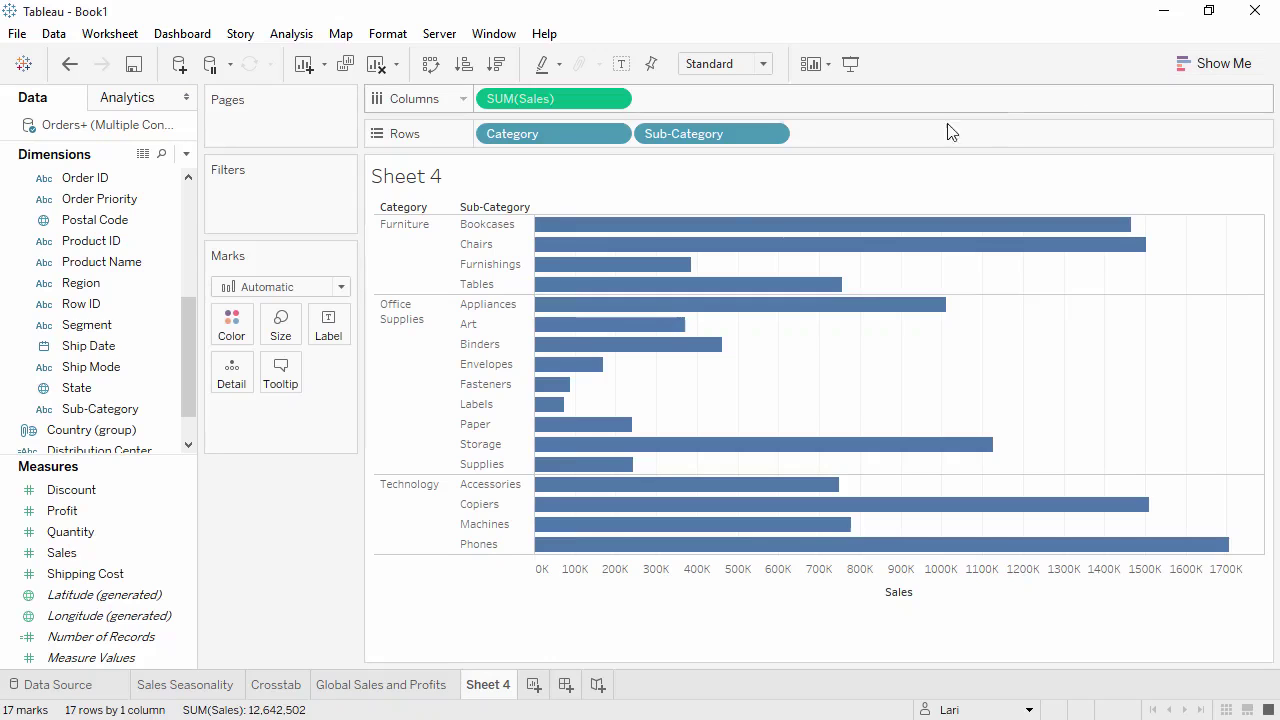
# Step: Create a hierarchy named Products from the Category and Sub-Category dimensions
pyautogui.click(115, 412)
pyautogui.moveTo(116, 413); pyautogui.dragTo(116, 245)
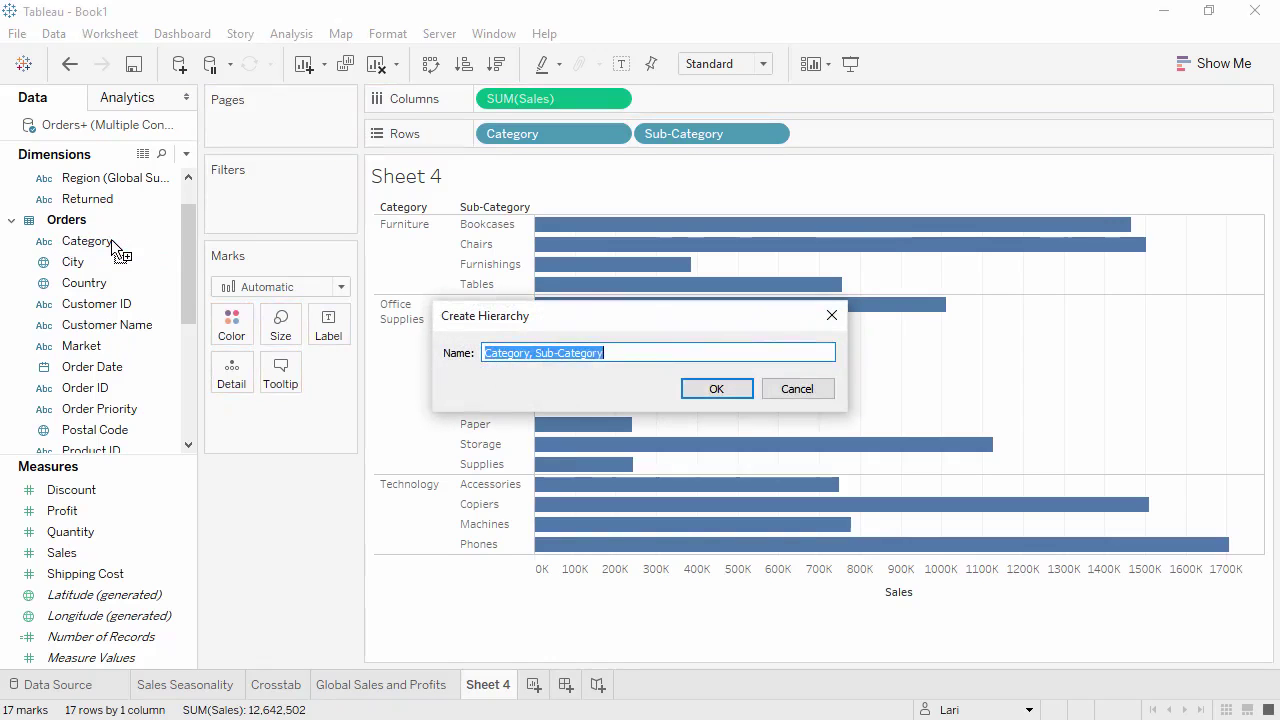
pyautogui.write('Products')
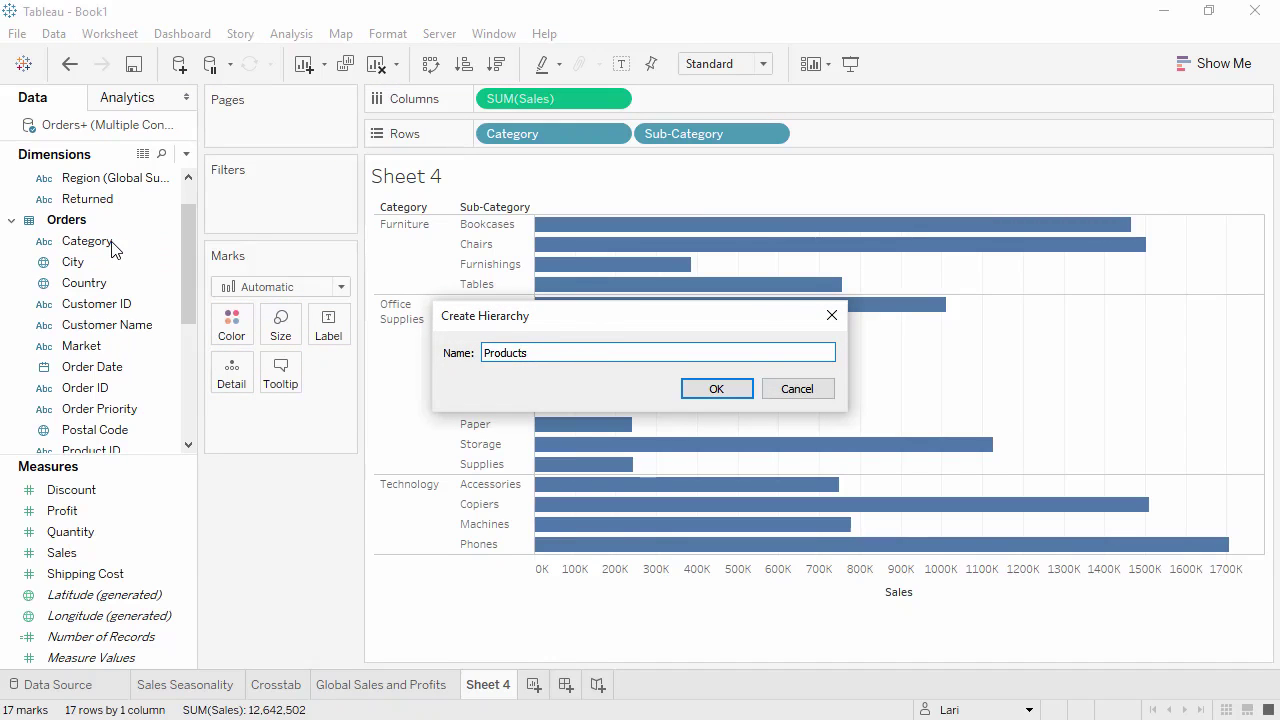
pyautogui.click(712, 389)
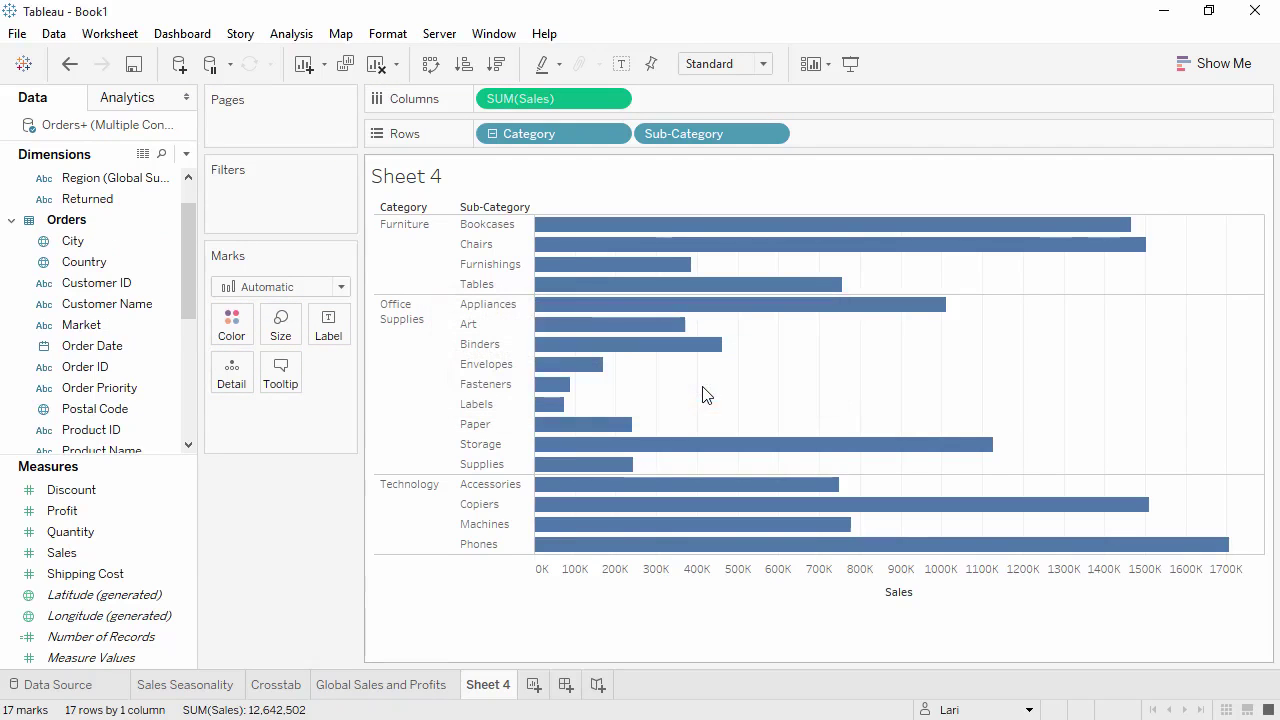
# Step: Add Product Name to the Products hierarchy beneath Sub-Category
pyautogui.scroll(-2, 190, 317)
pyautogui.moveTo(190, 317); pyautogui.dragTo(184, 398)
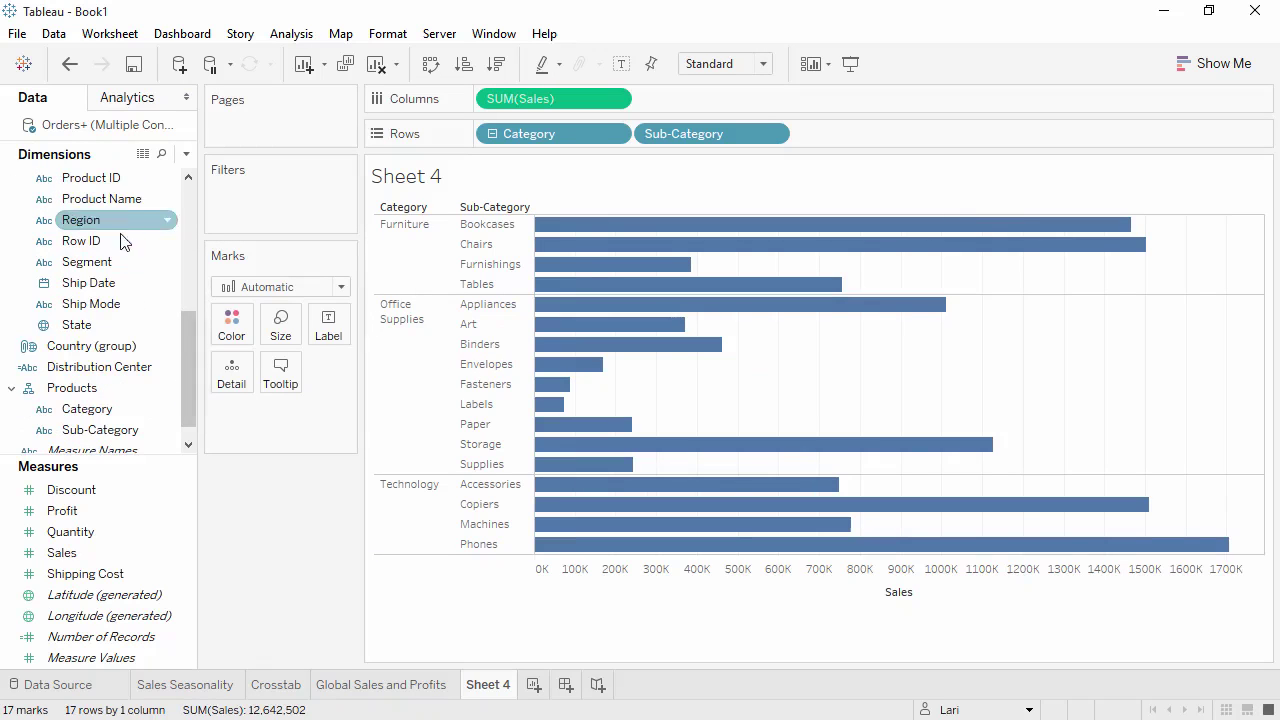
pyautogui.moveTo(110, 198); pyautogui.dragTo(123, 443)
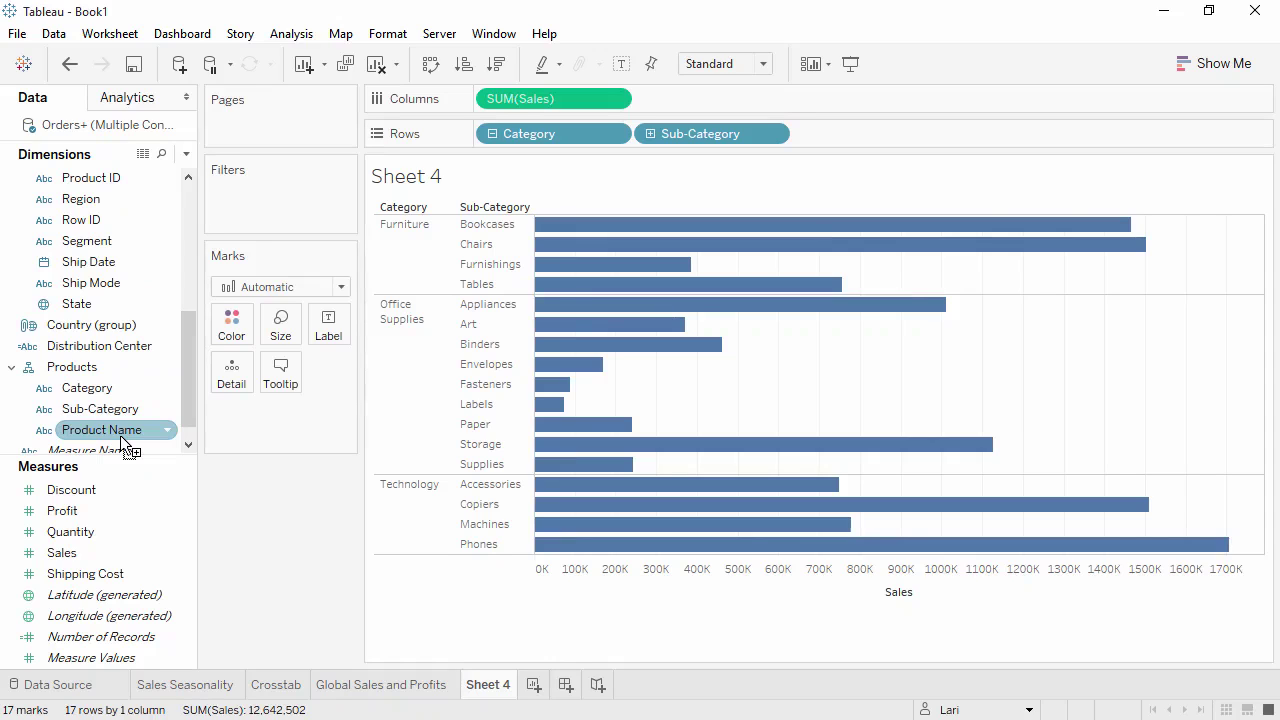
# Step: Drill the bar chart down to Product Name through the Products hierarchy, and collapse it to the Category level
pyautogui.click(492, 134)
pyautogui.click(492, 134)
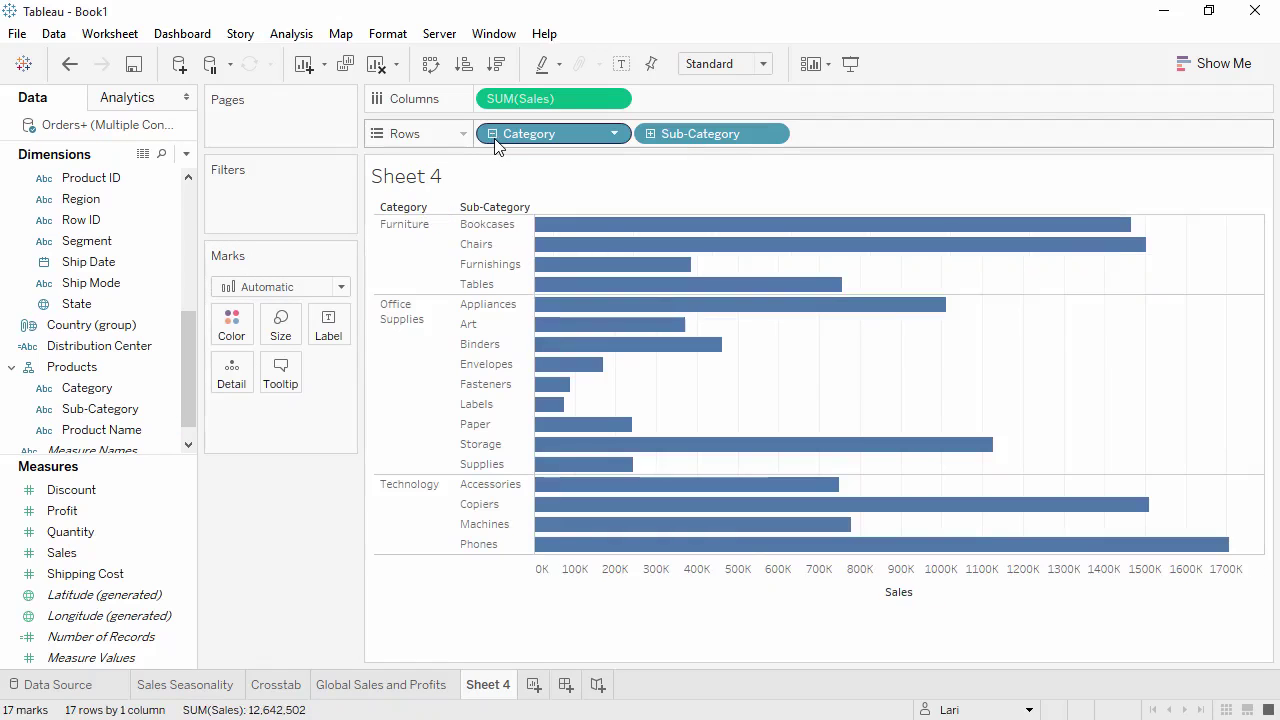
pyautogui.click(651, 133)
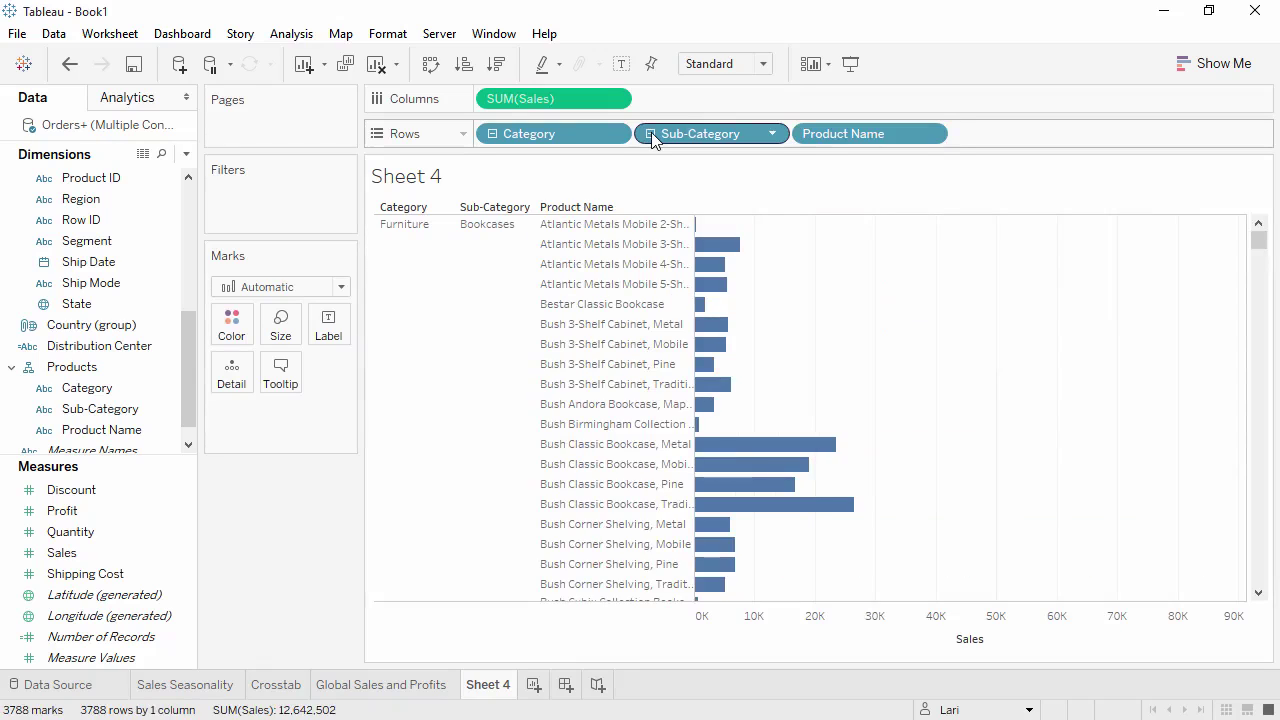
pyautogui.click(651, 133)
pyautogui.click(492, 134)
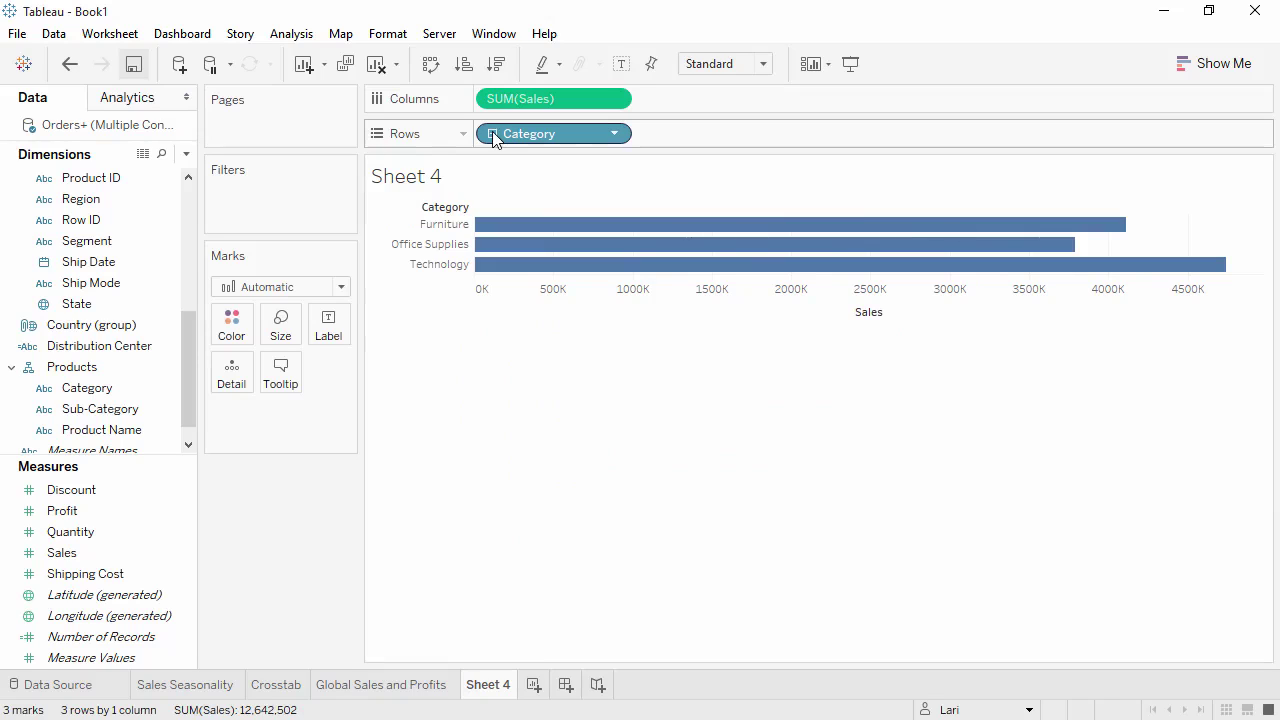
# Step: Sort the categories by descending Sales, expand them to Sub-Category, and sort the sub-categories by descending Sales
pyautogui.click(501, 72)
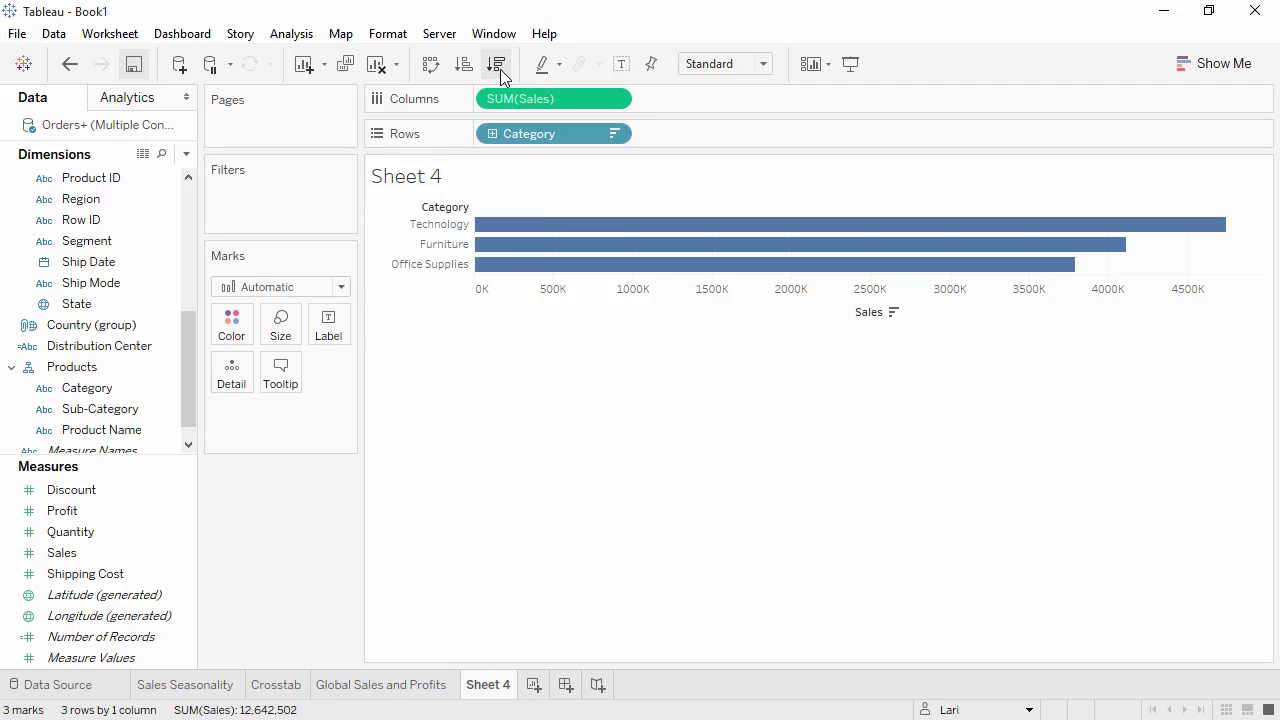
pyautogui.click(492, 134)
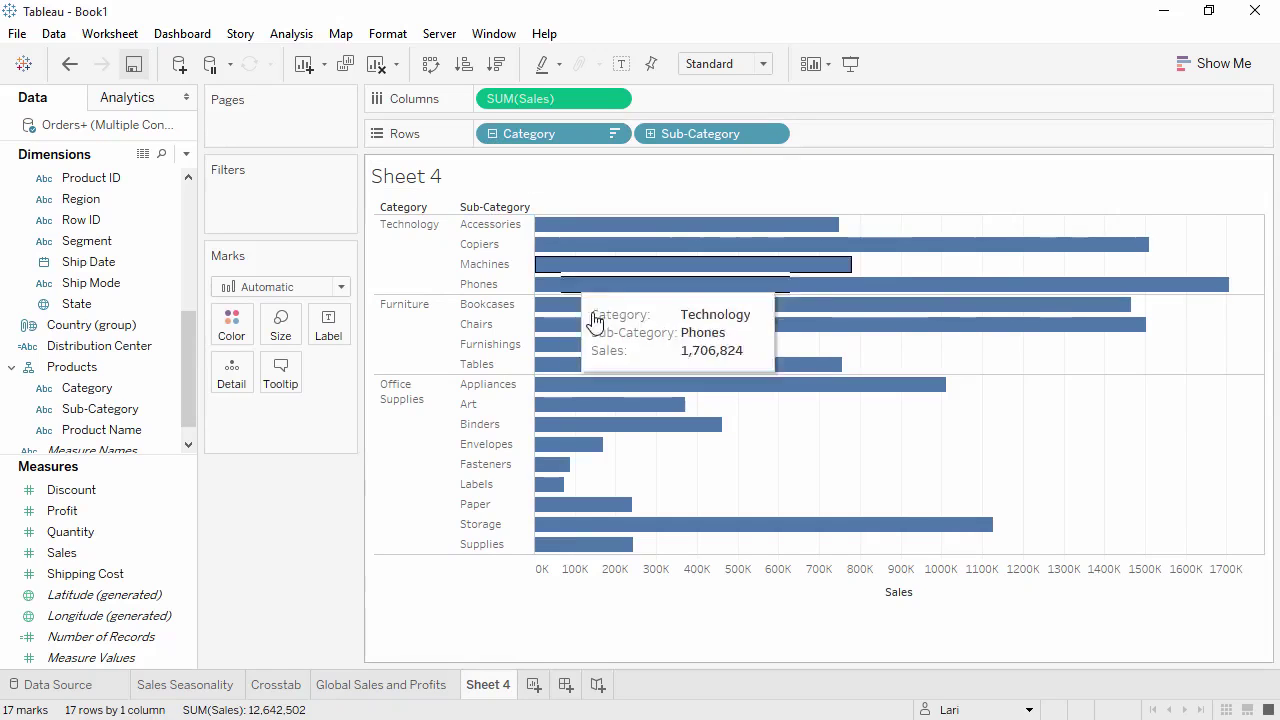
pyautogui.click(927, 598)
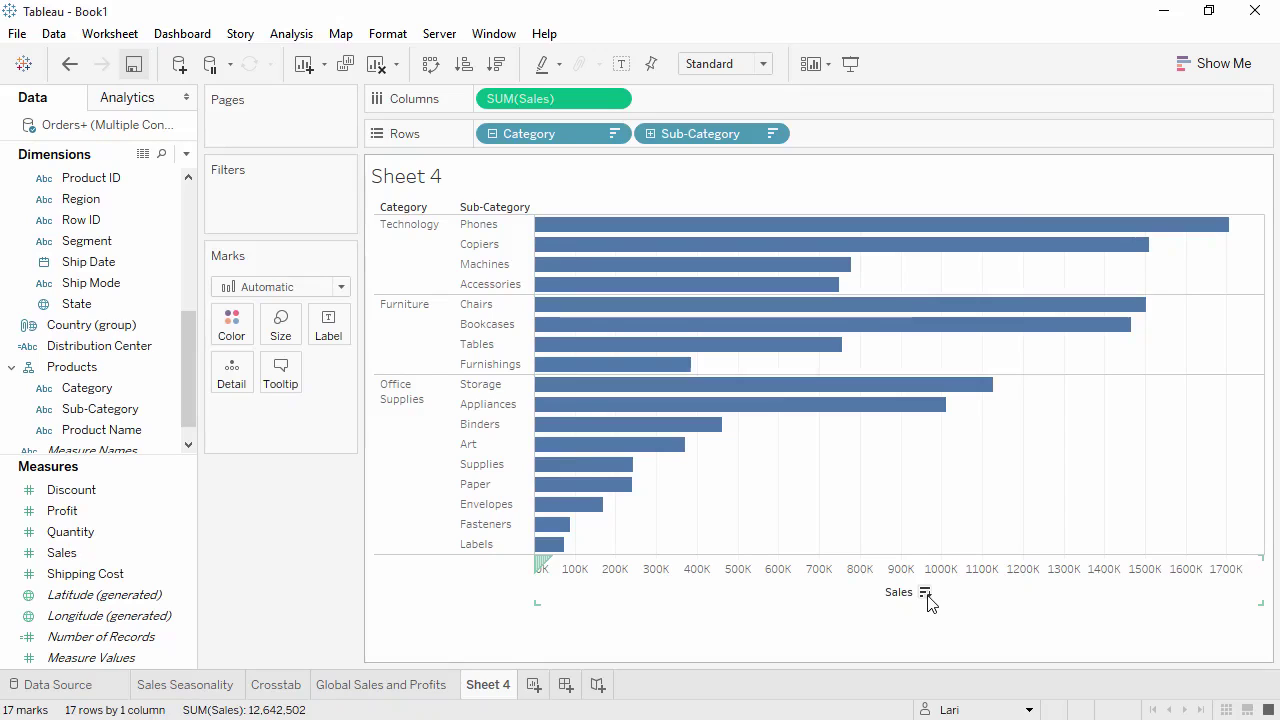
# Step: Switch the bars' mark labels on and off again, and color the bars by Profit
pyautogui.click(621, 63)
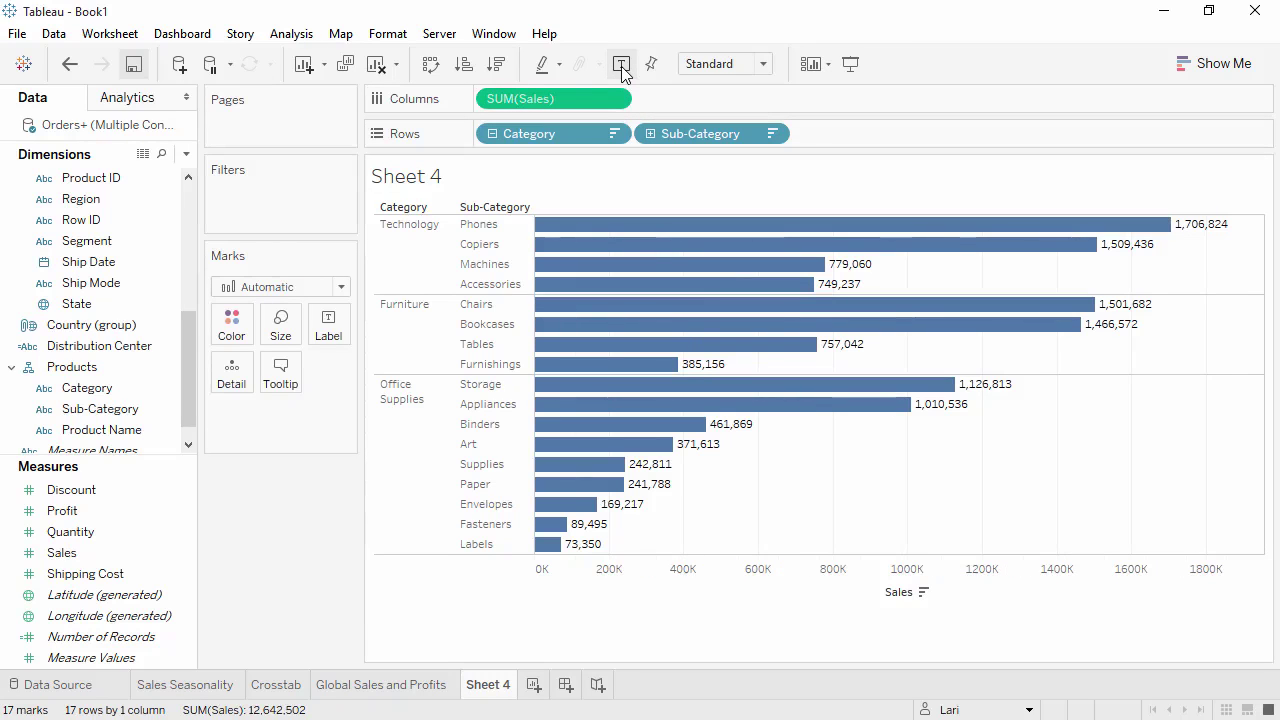
pyautogui.click(621, 64)
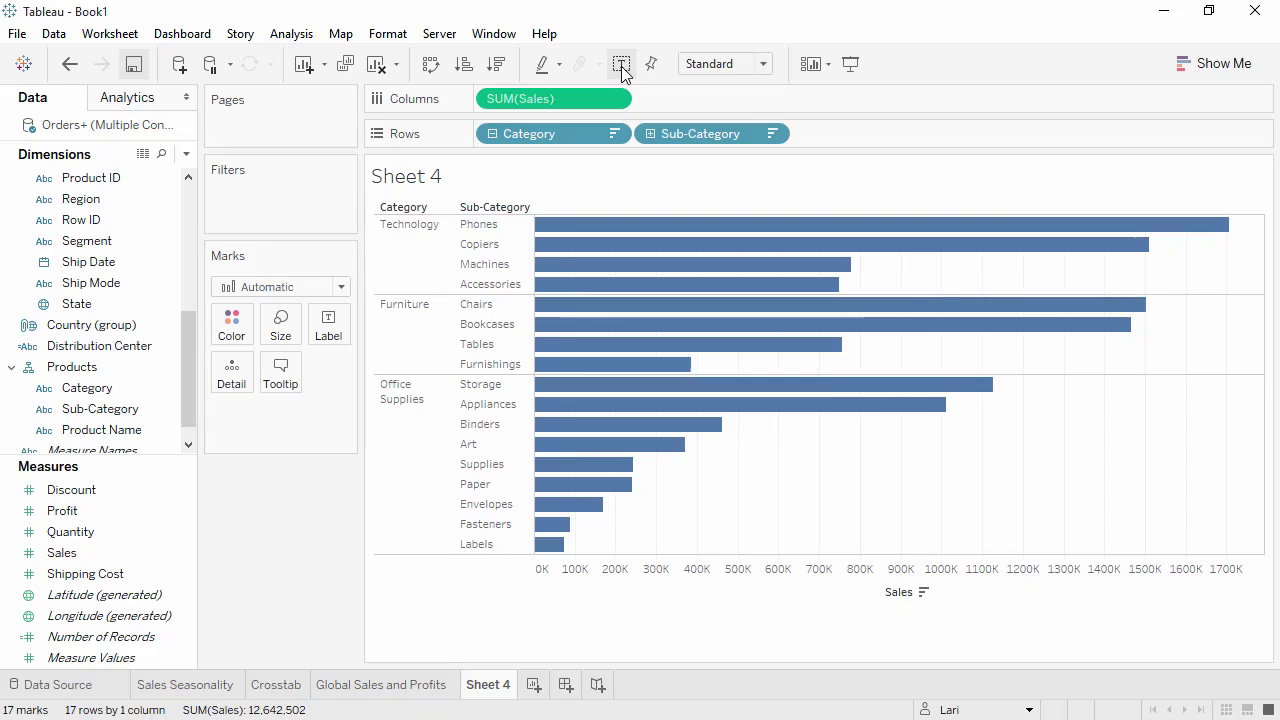
pyautogui.moveTo(112, 512); pyautogui.dragTo(231, 324)
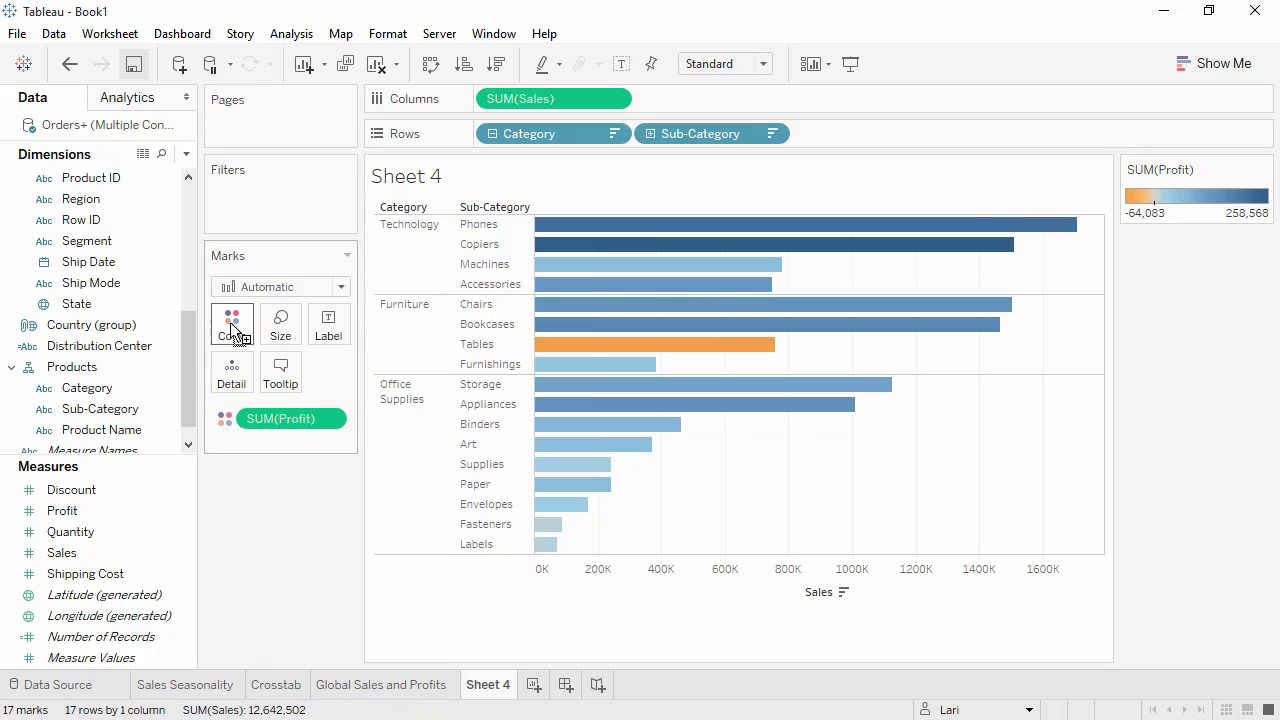
# Step: Split the Sales bars into one column per Market
pyautogui.moveTo(187, 330); pyautogui.dragTo(186, 268)
pyautogui.click(133, 198)
pyautogui.moveTo(133, 198); pyautogui.dragTo(586, 204)
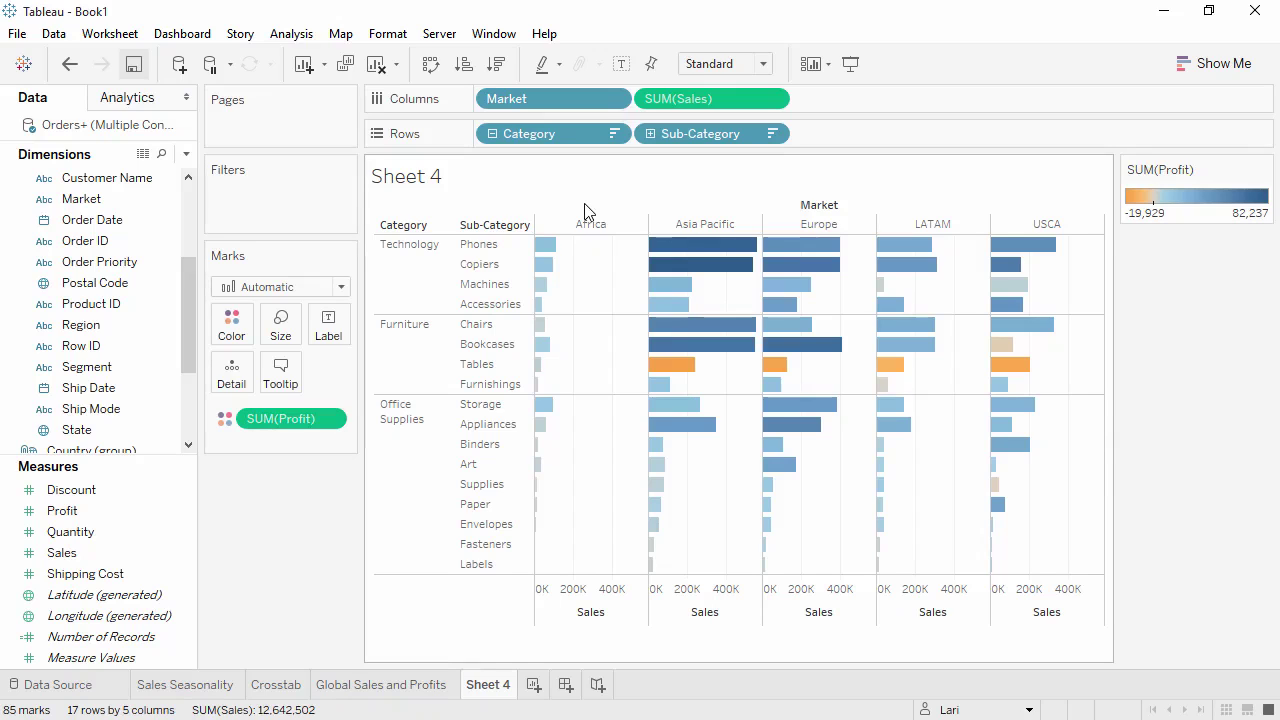
# Step: Group the Art, Supplies, Paper, Envelopes, Fasteners and Labels sub-categories into a single member
pyautogui.click(470, 464)
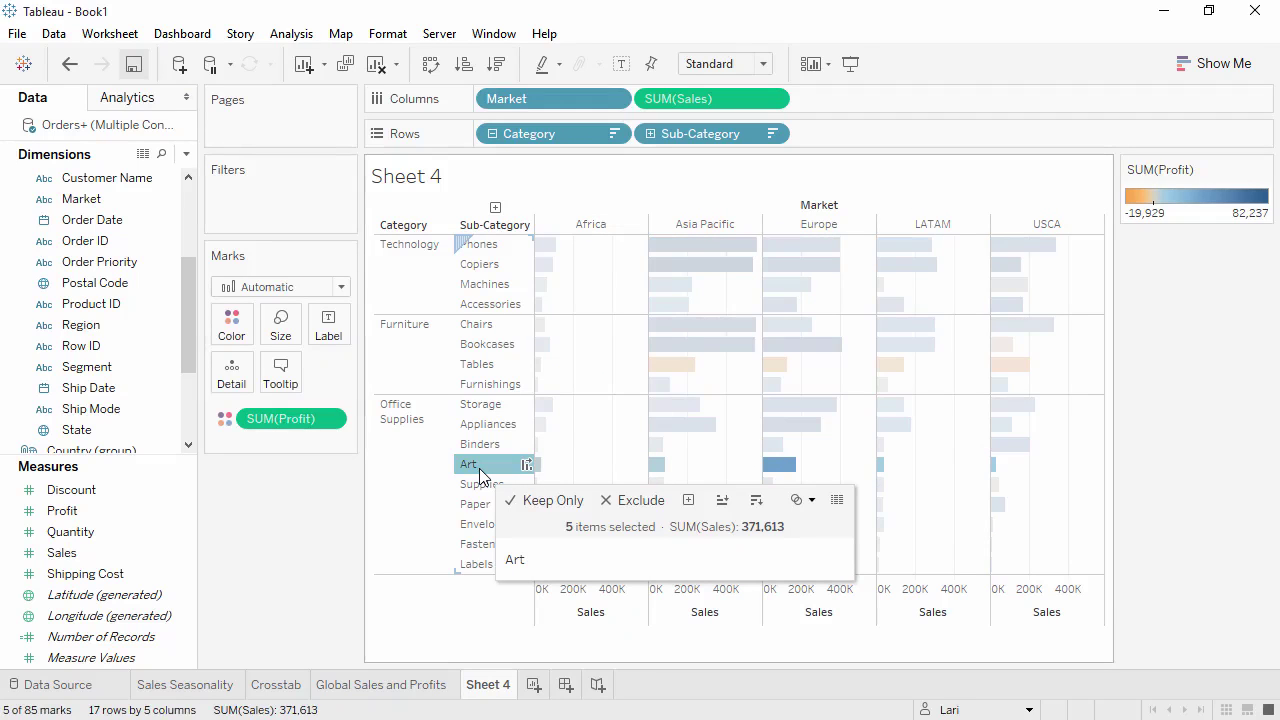
pyautogui.keyDown('shift'); pyautogui.click(476, 564); pyautogui.keyUp('shift')
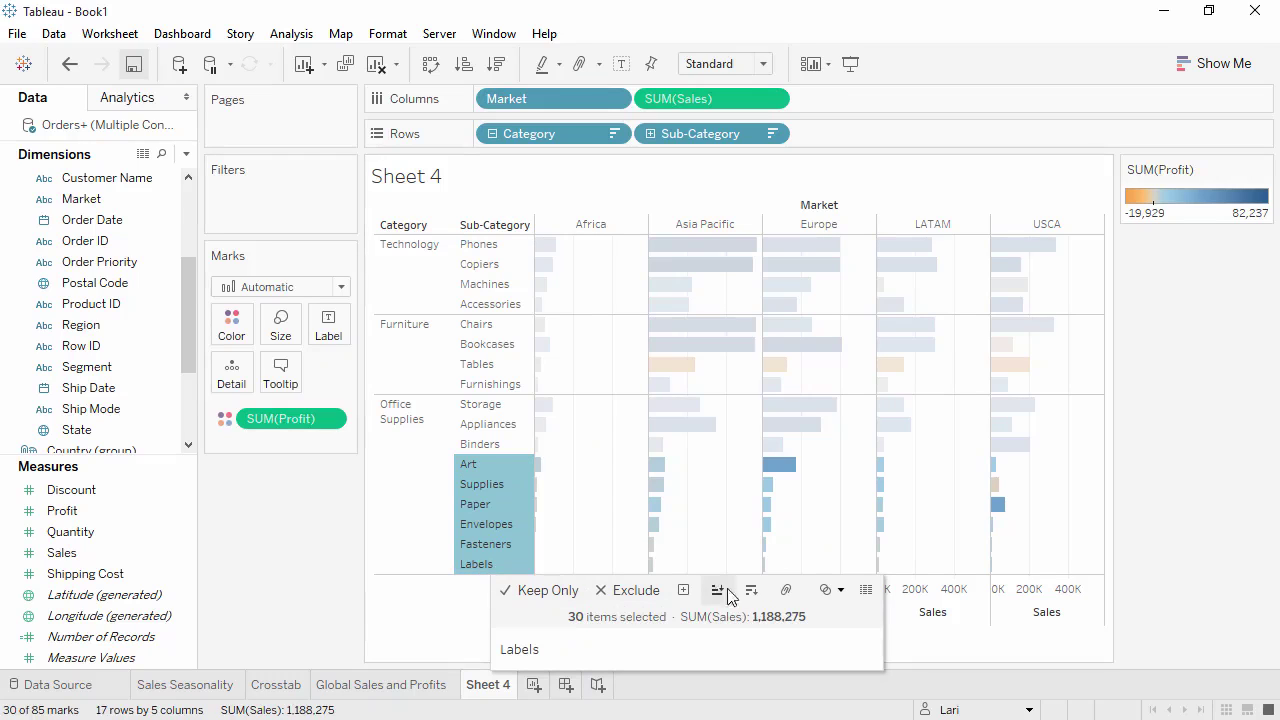
pyautogui.click(786, 597)
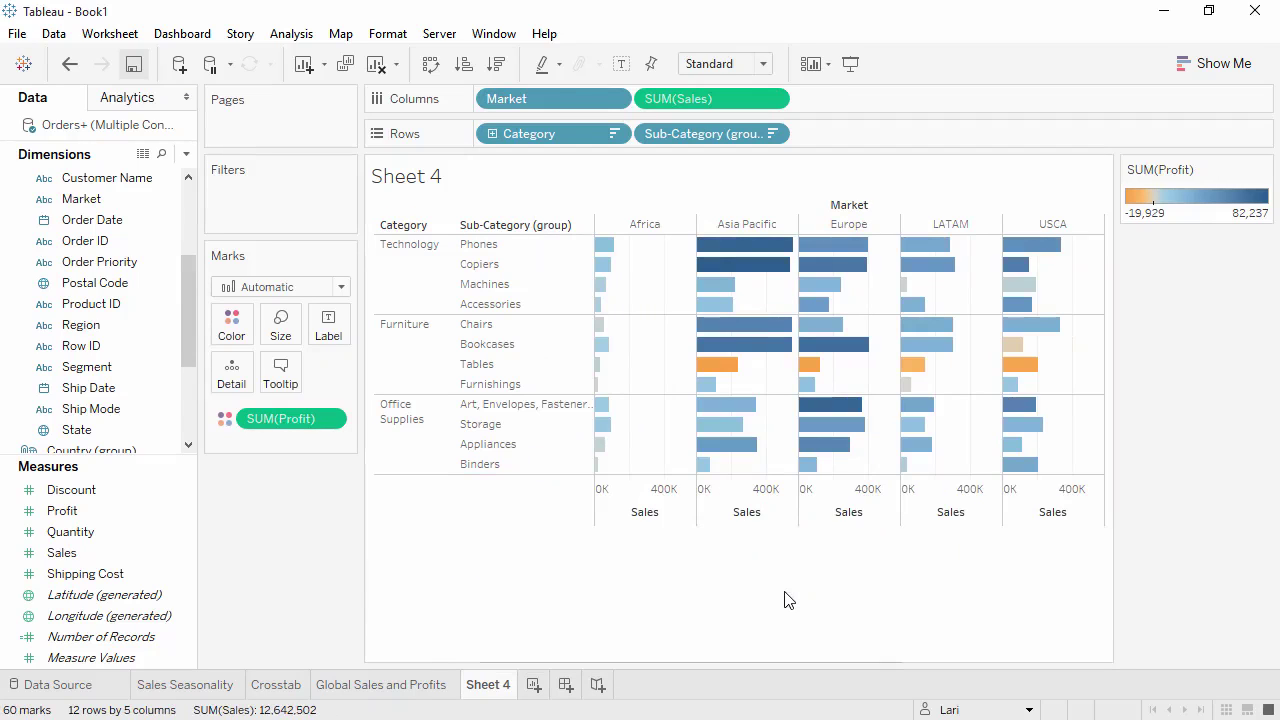
# Step: Set the alias of the grouped Office Supplies sub-categories to Small Office Supplies
pyautogui.rightClick(502, 413)
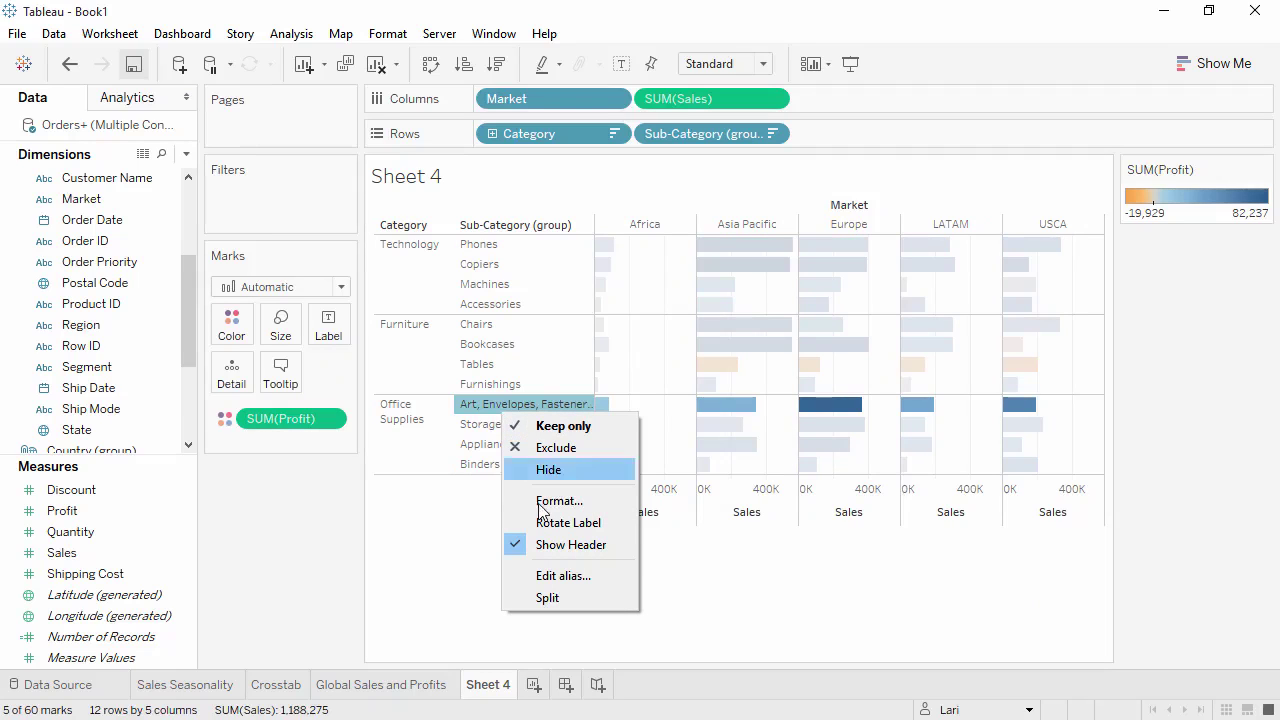
pyautogui.click(556, 576)
pyautogui.write('Small Office Supplies')
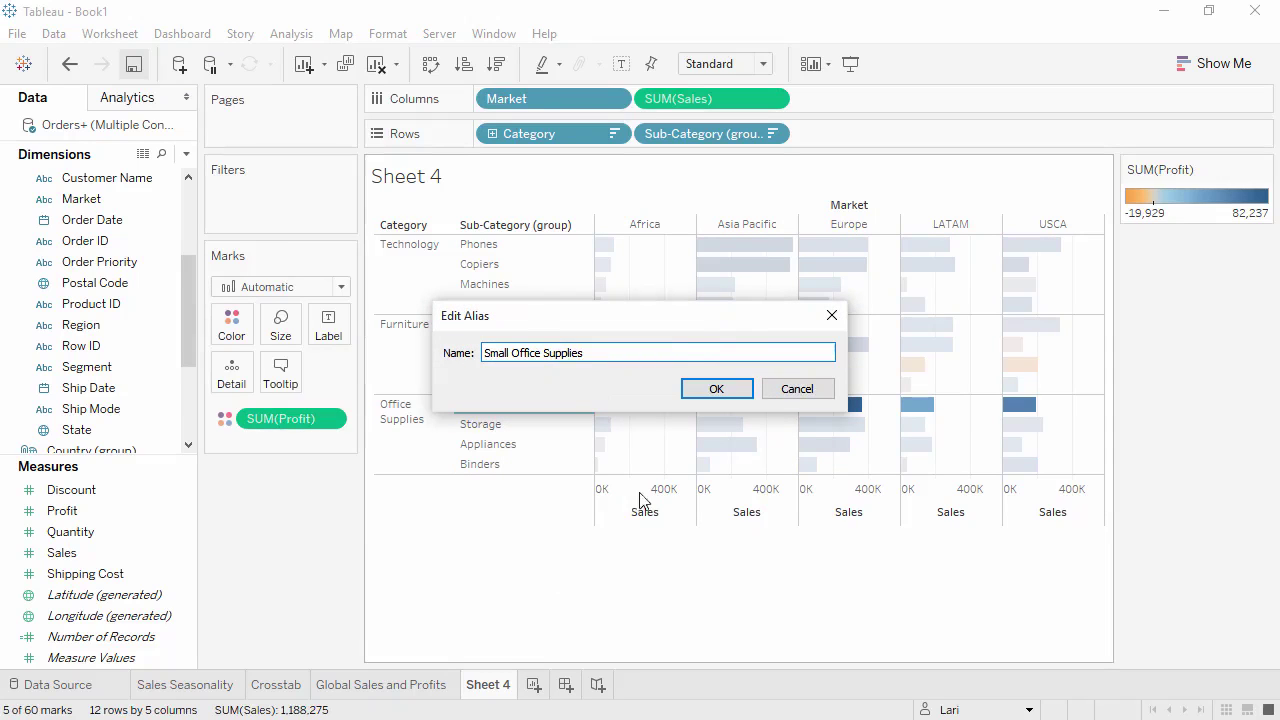
pyautogui.click(716, 389)
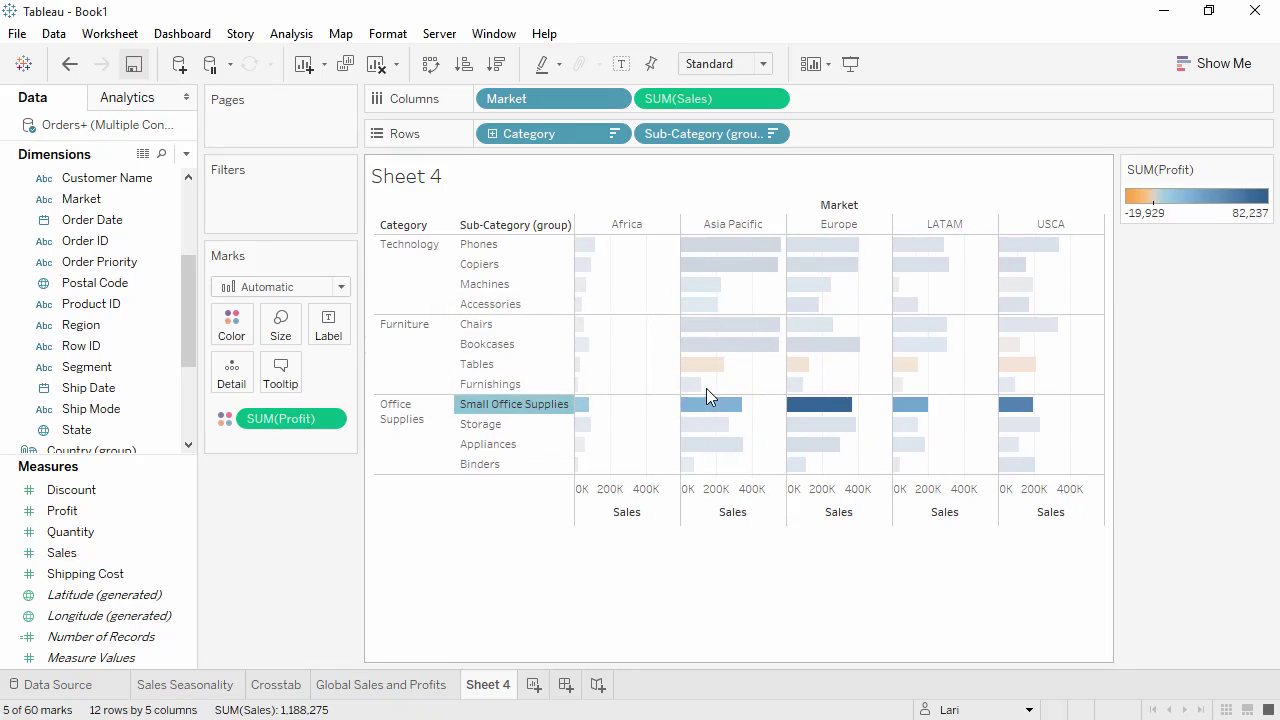
# Step: Remove the Market split from the Sales bars, and swap the chart's rows and columns
pyautogui.click(575, 167)
pyautogui.moveTo(567, 96); pyautogui.dragTo(315, 503)
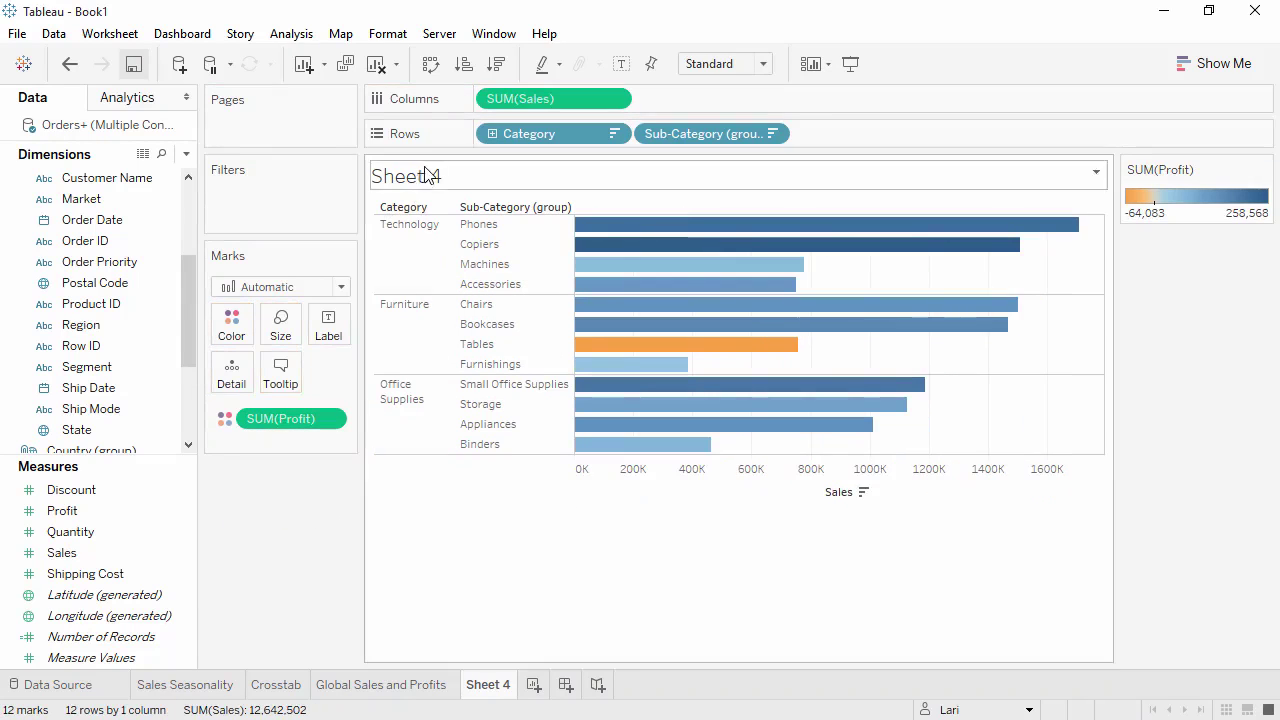
pyautogui.click(430, 64)
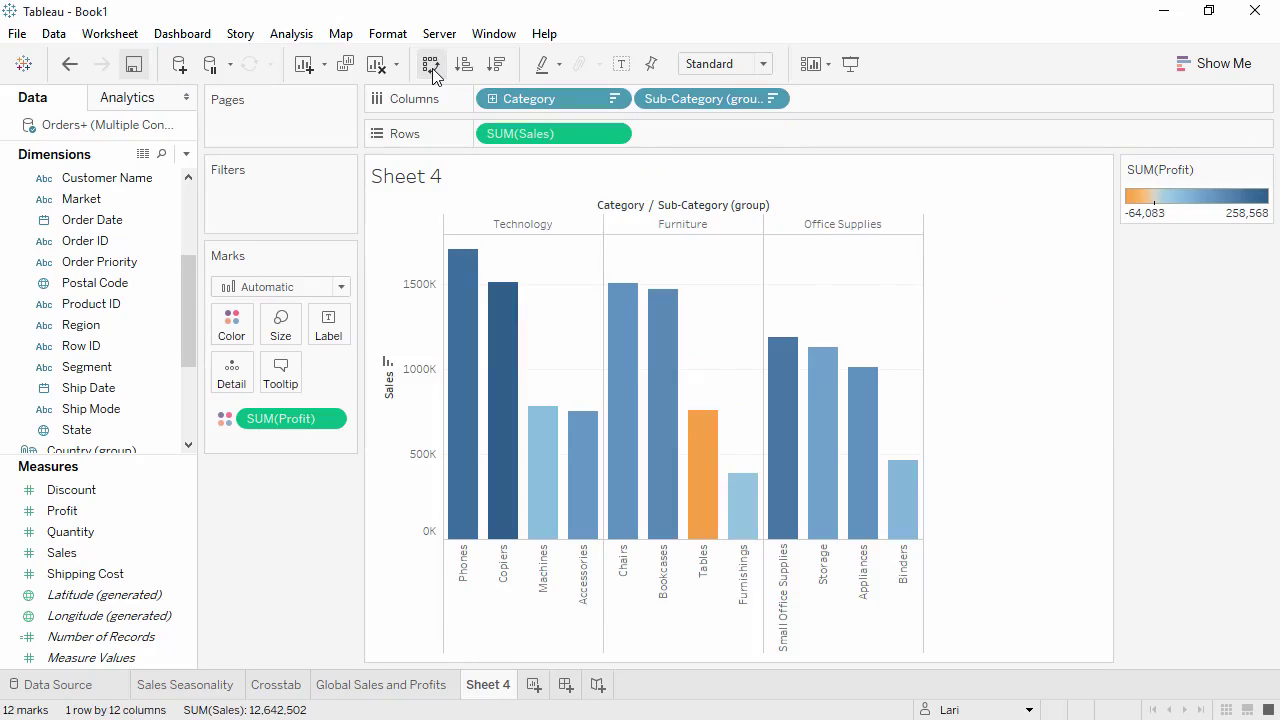
# Step: Hide the field labels for columns, and rename the sheet as Sales by Sub-Category
pyautogui.rightClick(626, 207)
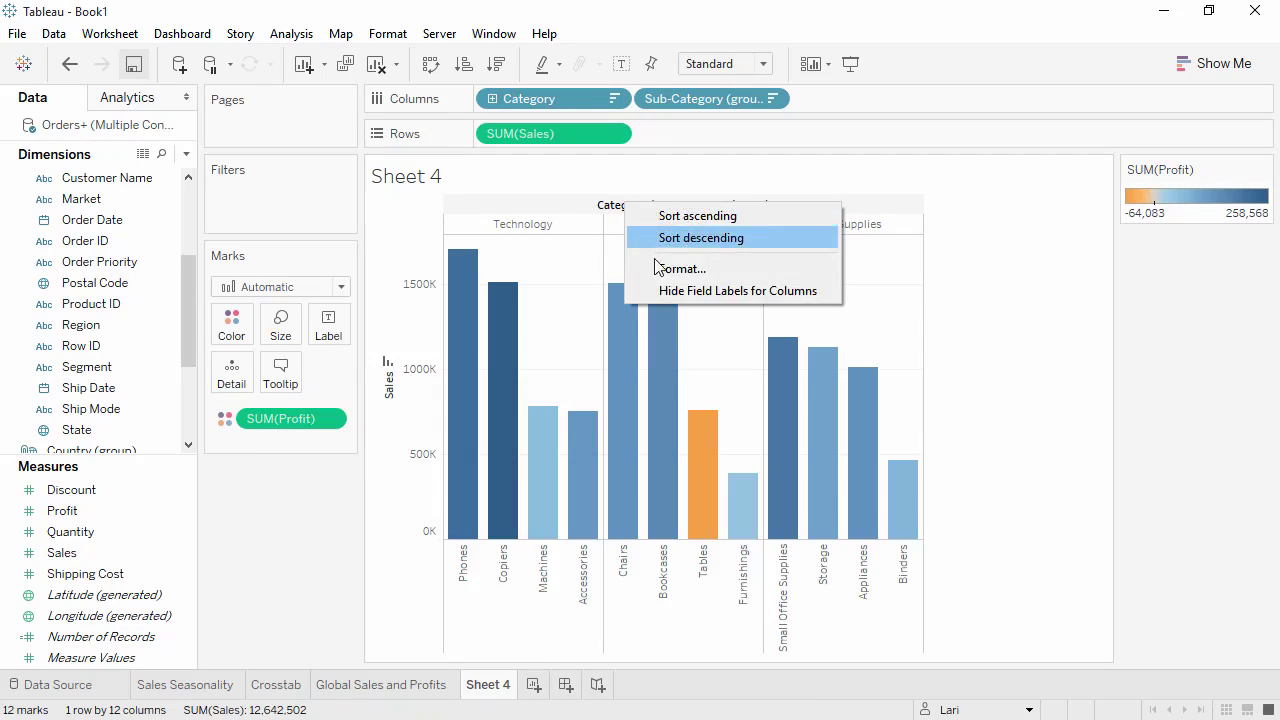
pyautogui.click(667, 291)
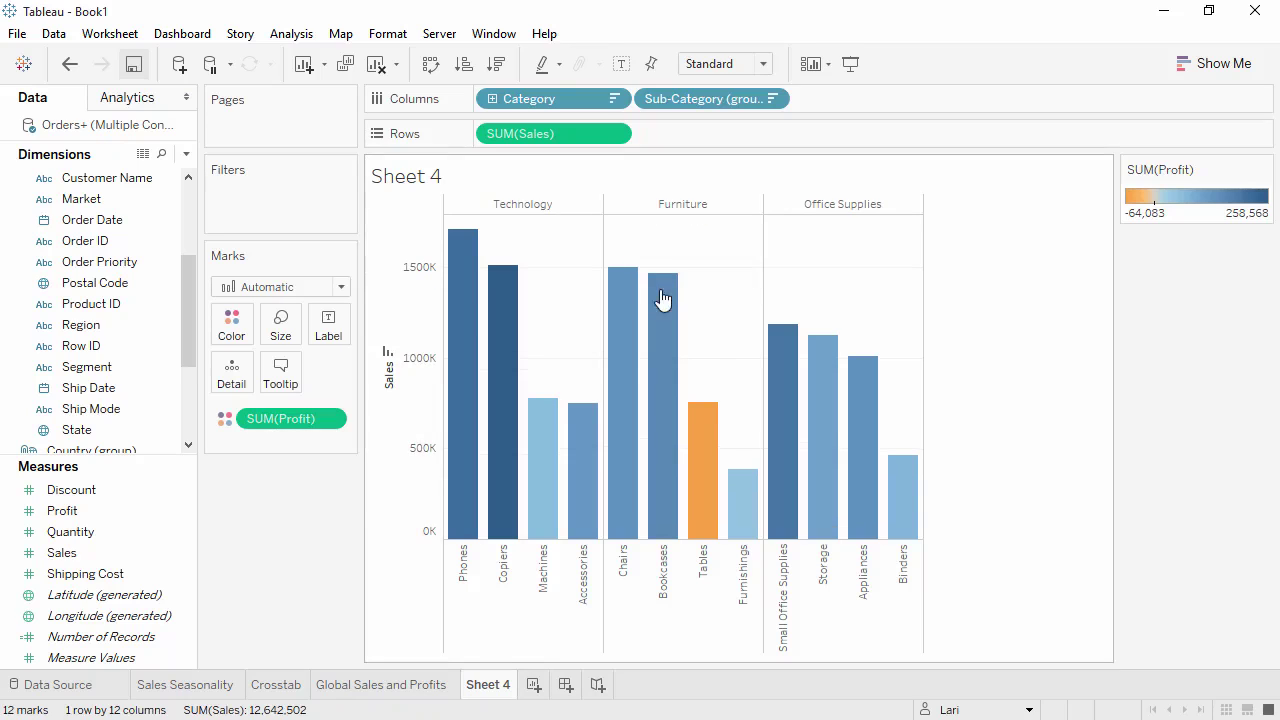
pyautogui.doubleClick(495, 685)
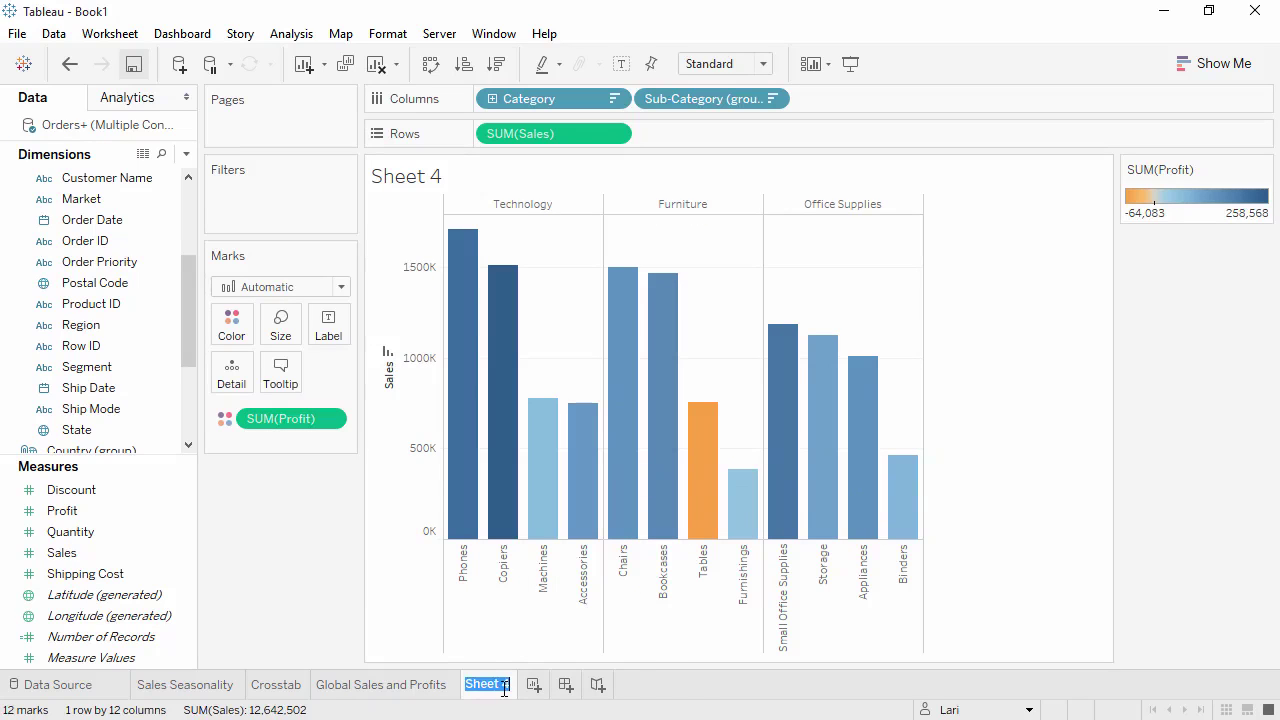
pyautogui.write('Sales by Sub-Category')
pyautogui.press('Return')
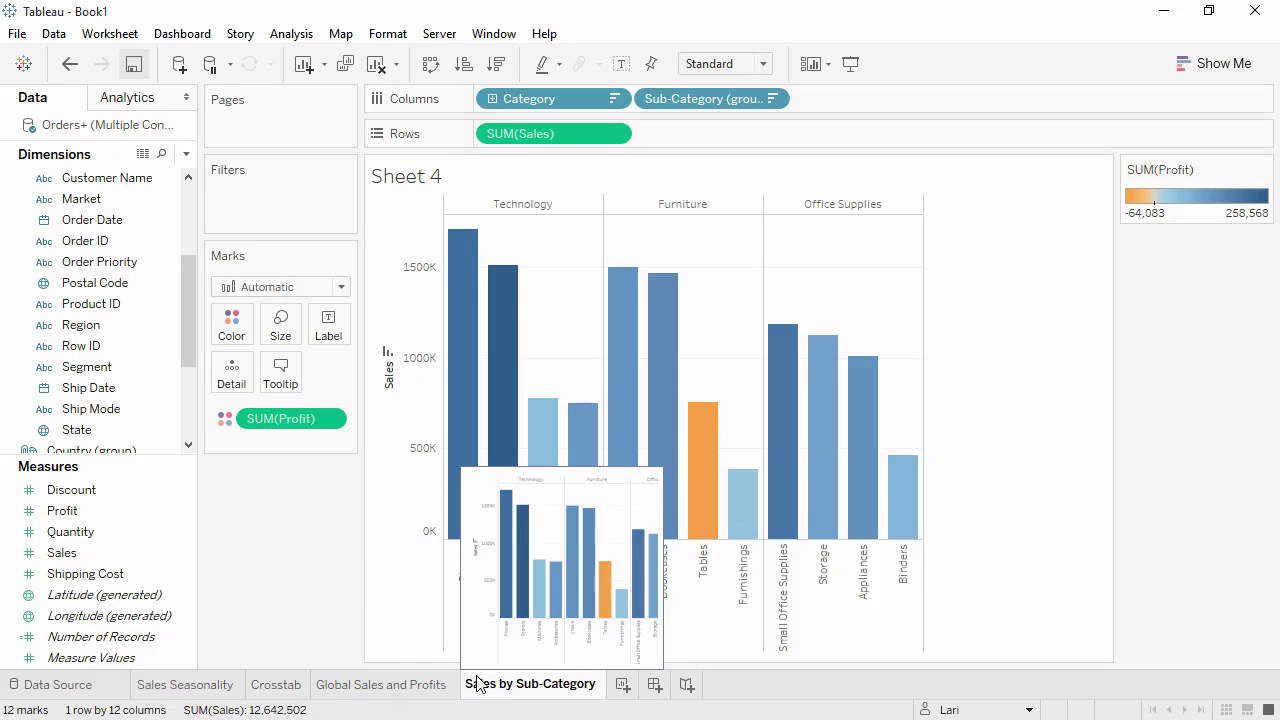
# Step: Create a new worksheet plotting the sum of Profit on rows against the sum of Shipping Cost on columns
pyautogui.click(623, 688)
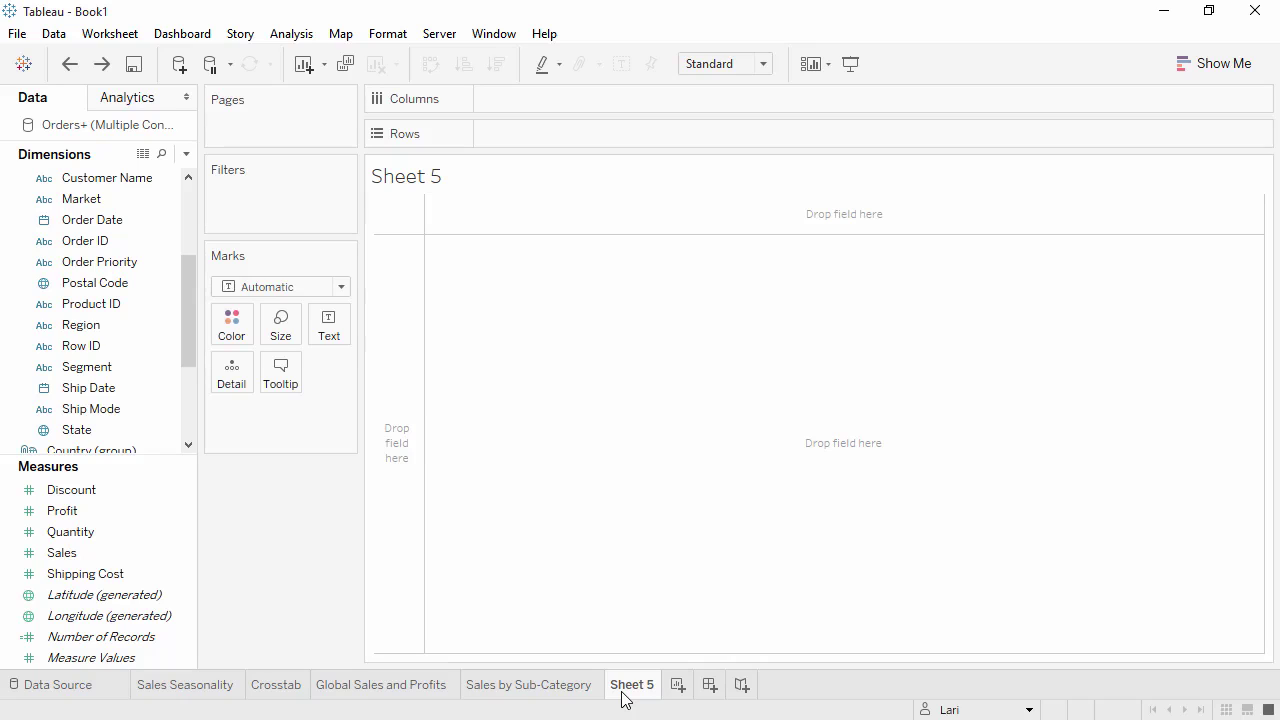
pyautogui.moveTo(118, 514); pyautogui.dragTo(521, 124)
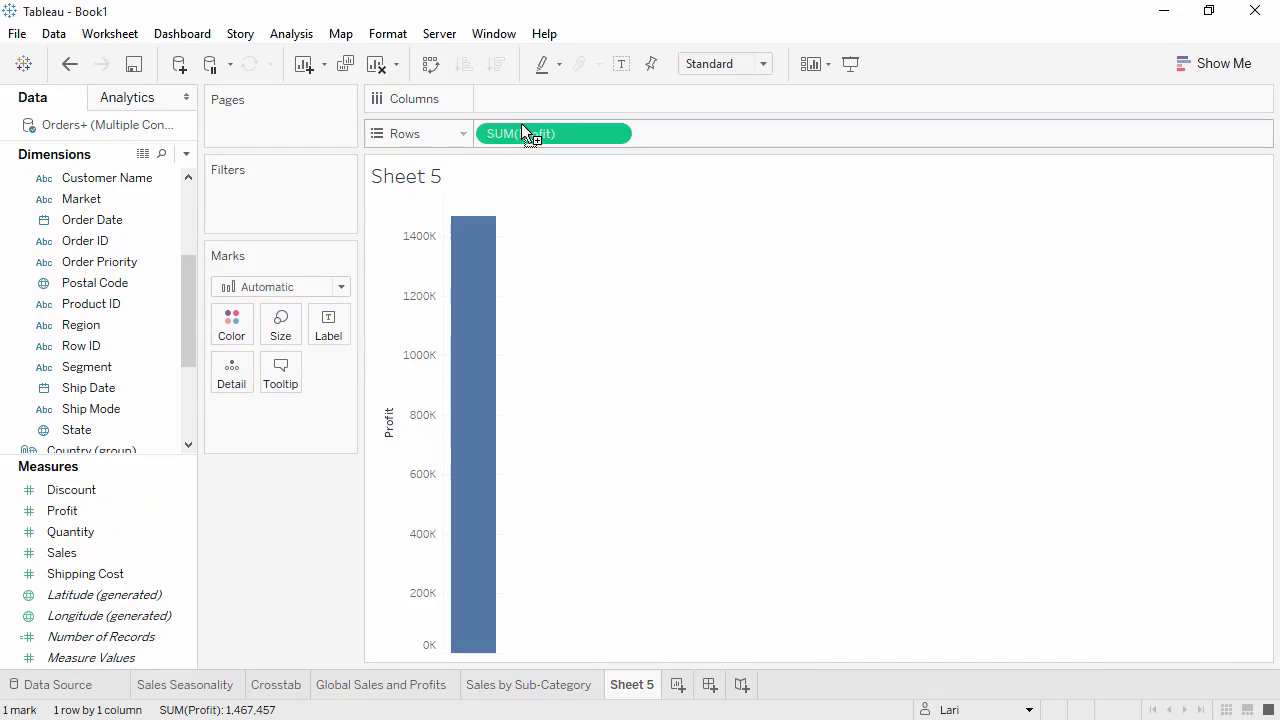
pyautogui.moveTo(117, 578); pyautogui.dragTo(511, 110)
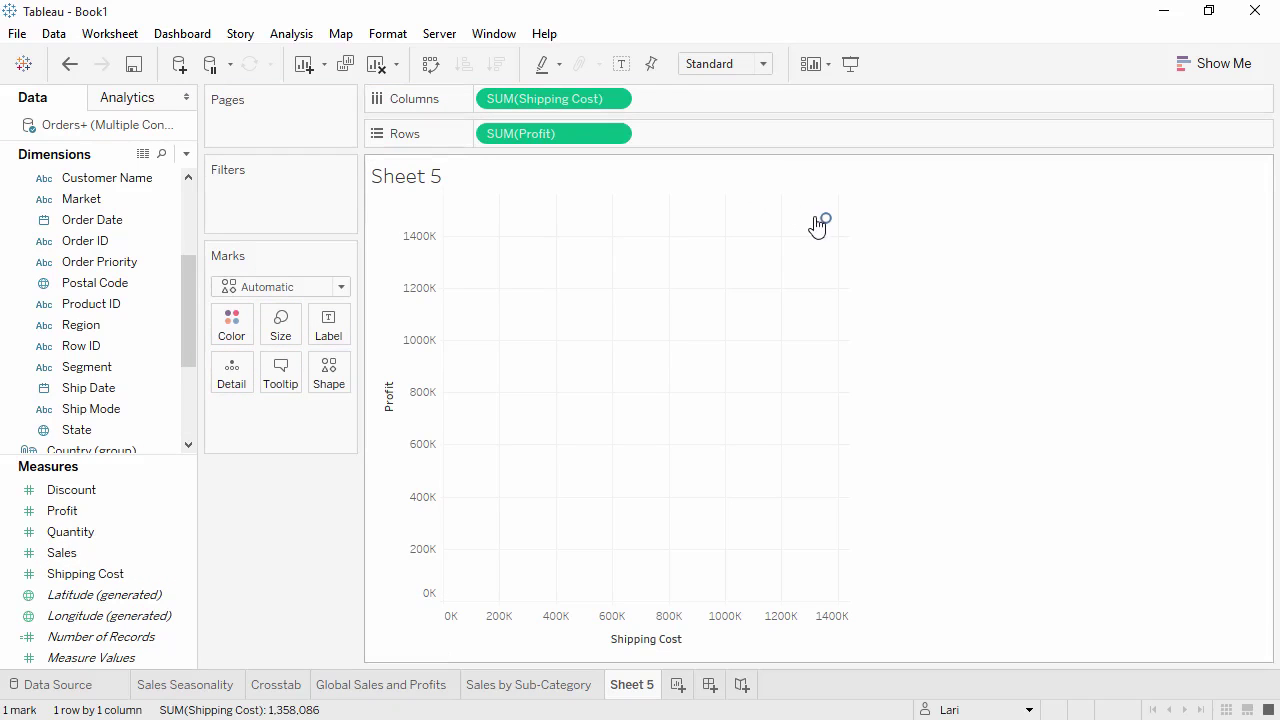
pyautogui.moveTo(825, 218)
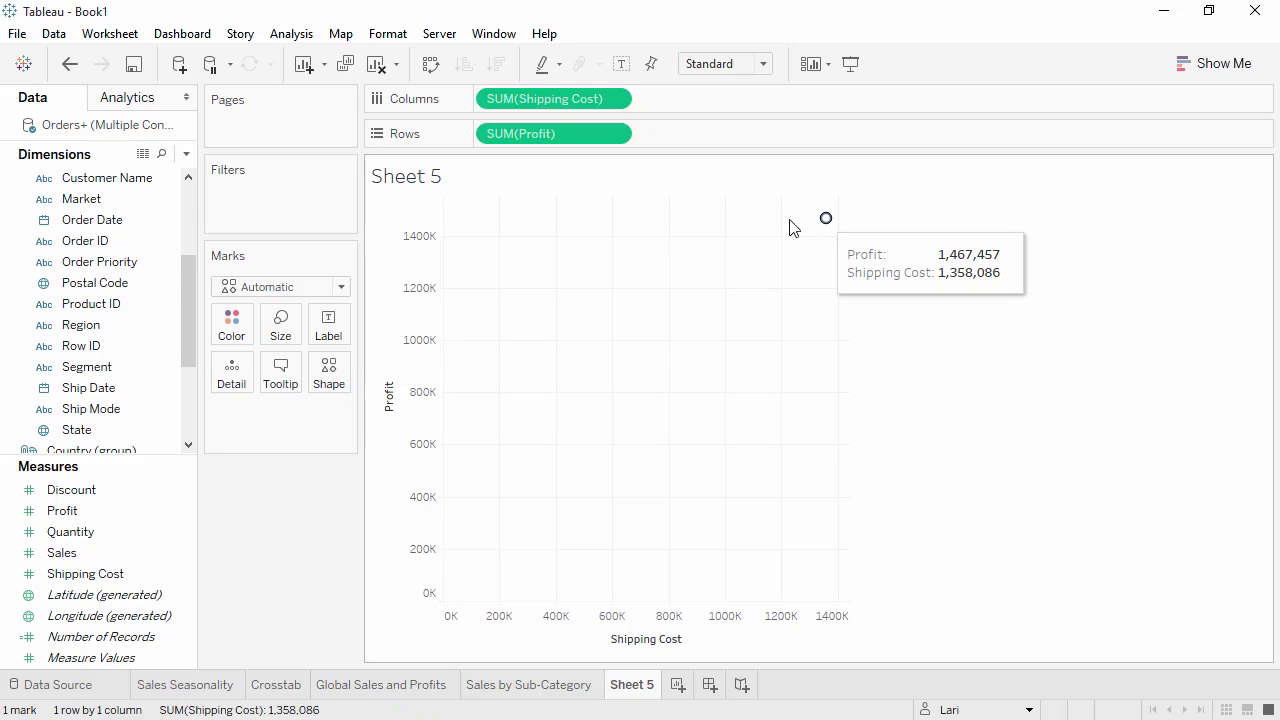
# Step: Color the marks by Category, and add Customer ID as detail with all its members
pyautogui.moveTo(180, 274); pyautogui.dragTo(181, 325)
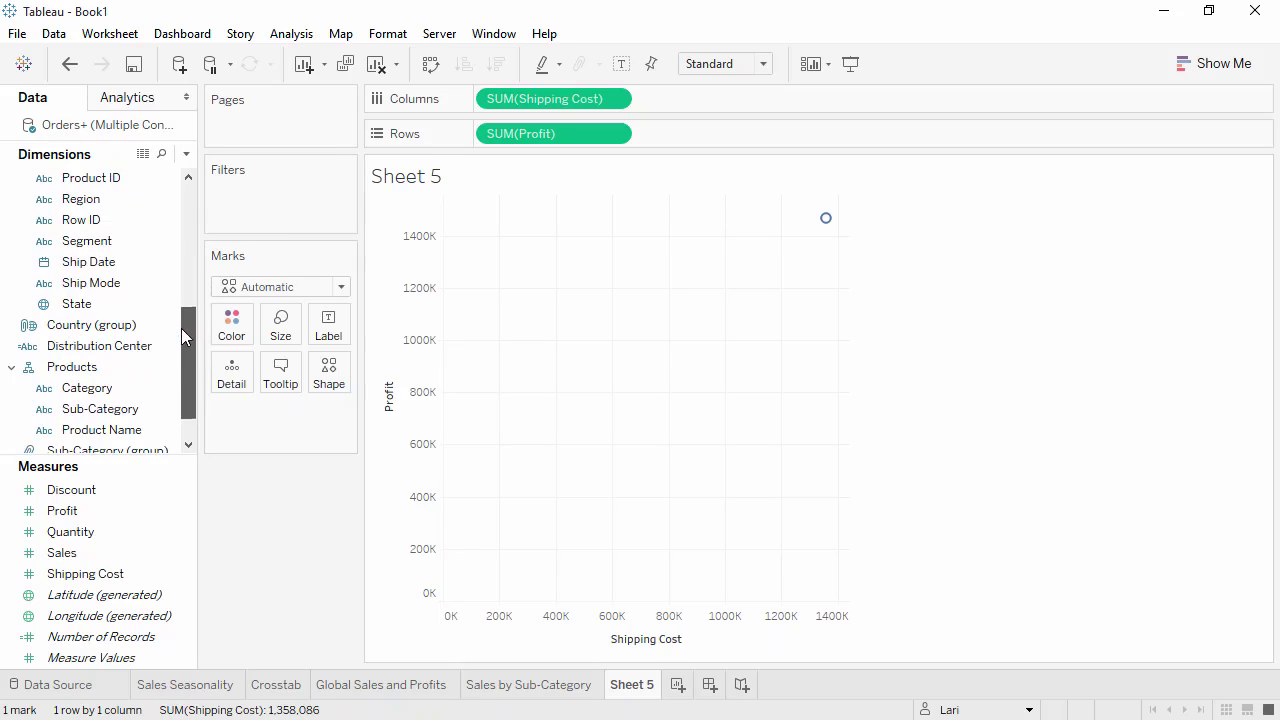
pyautogui.moveTo(170, 388); pyautogui.dragTo(235, 330)
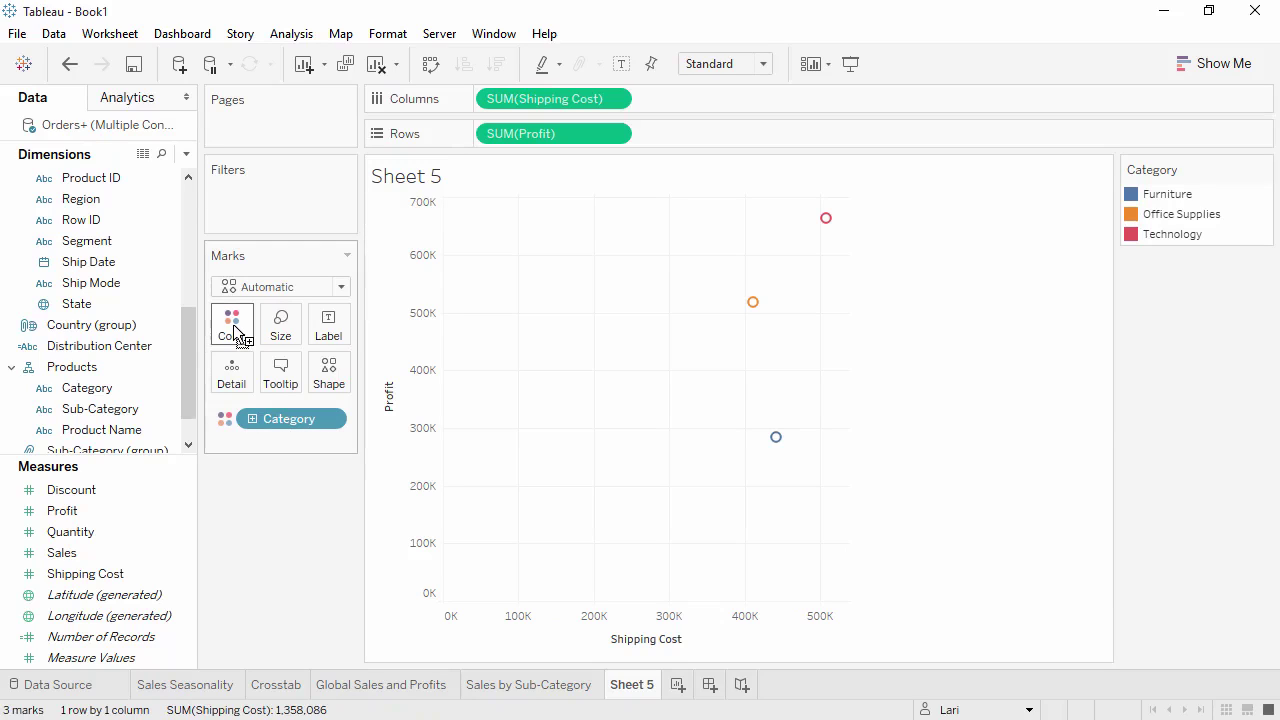
pyautogui.moveTo(189, 360); pyautogui.dragTo(174, 303)
pyautogui.scroll(1, 174, 303)
pyautogui.moveTo(114, 199); pyautogui.dragTo(231, 374)
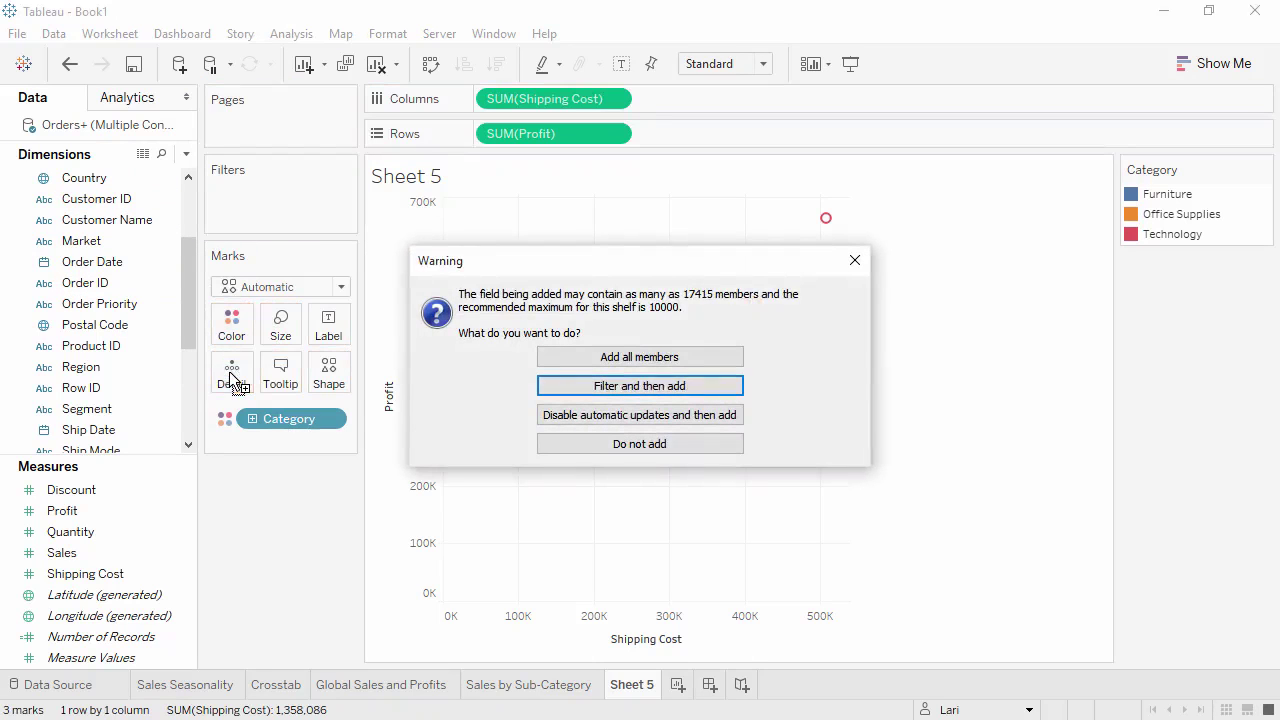
pyautogui.click(545, 360)
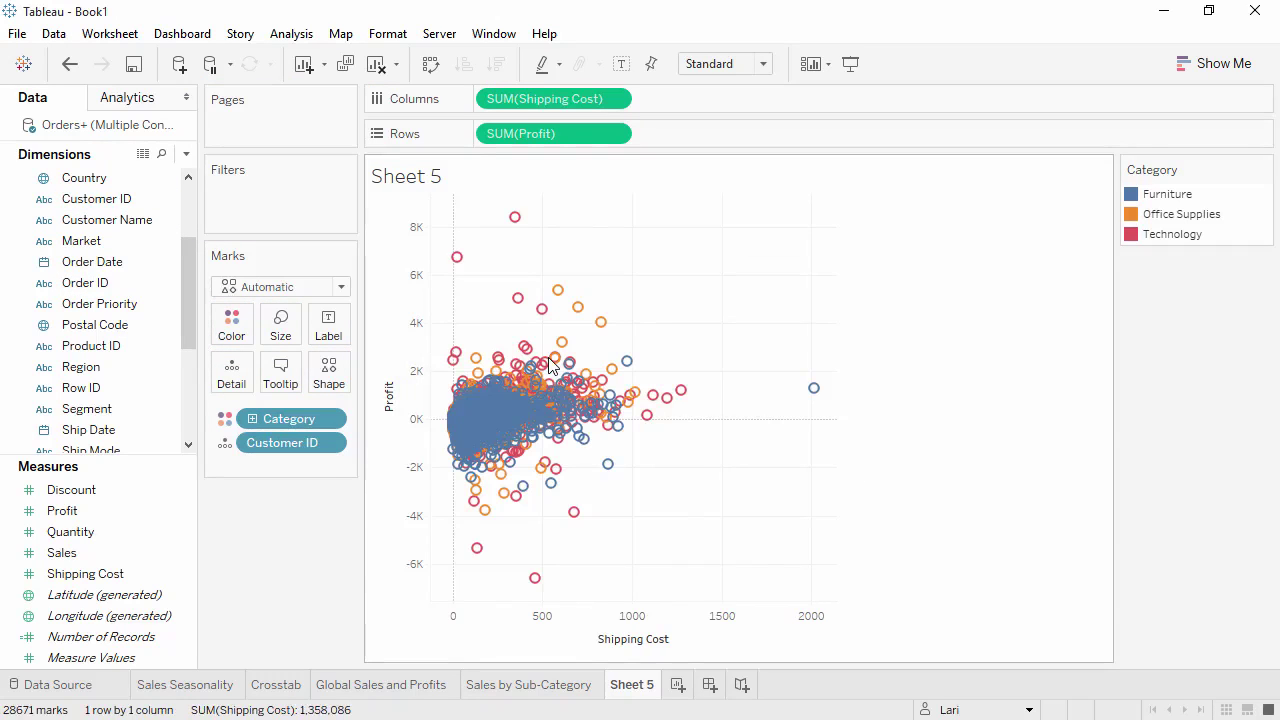
pyautogui.moveTo(555, 360)
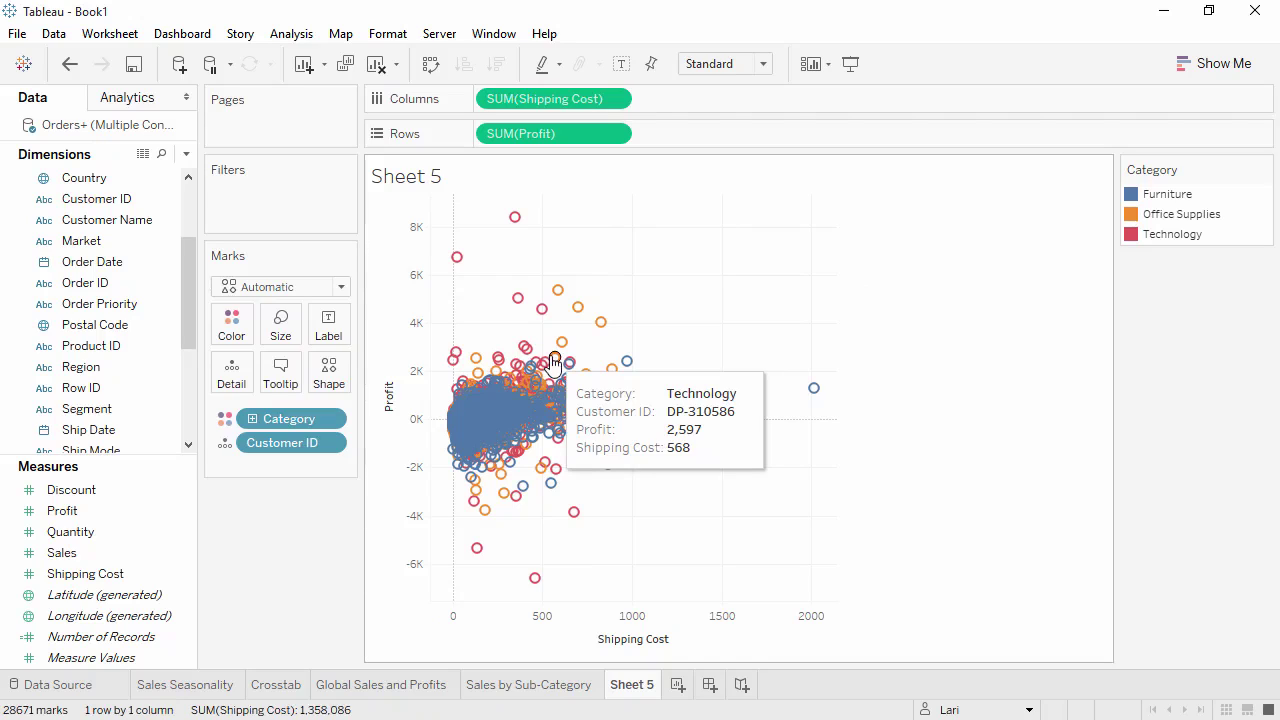
pyautogui.moveTo(467, 268)
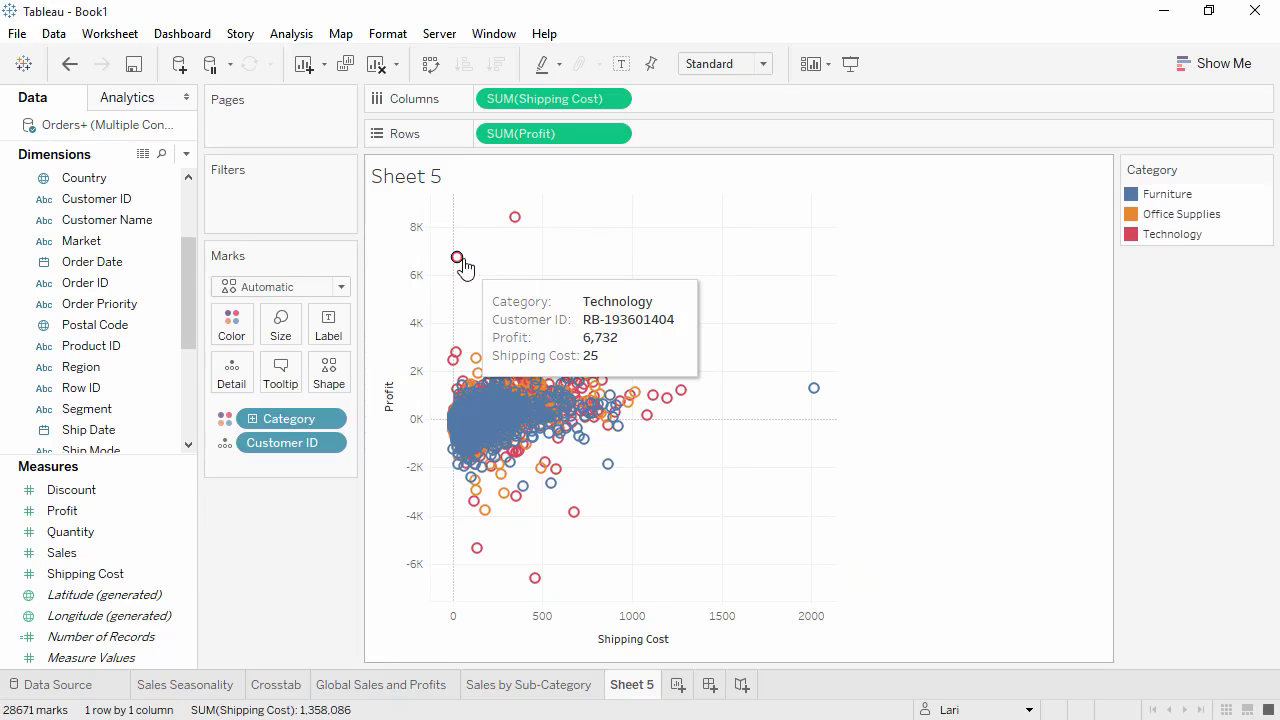
# Step: Try disaggregating the scatter plot's measures, and undo the change
pyautogui.click(281, 36)
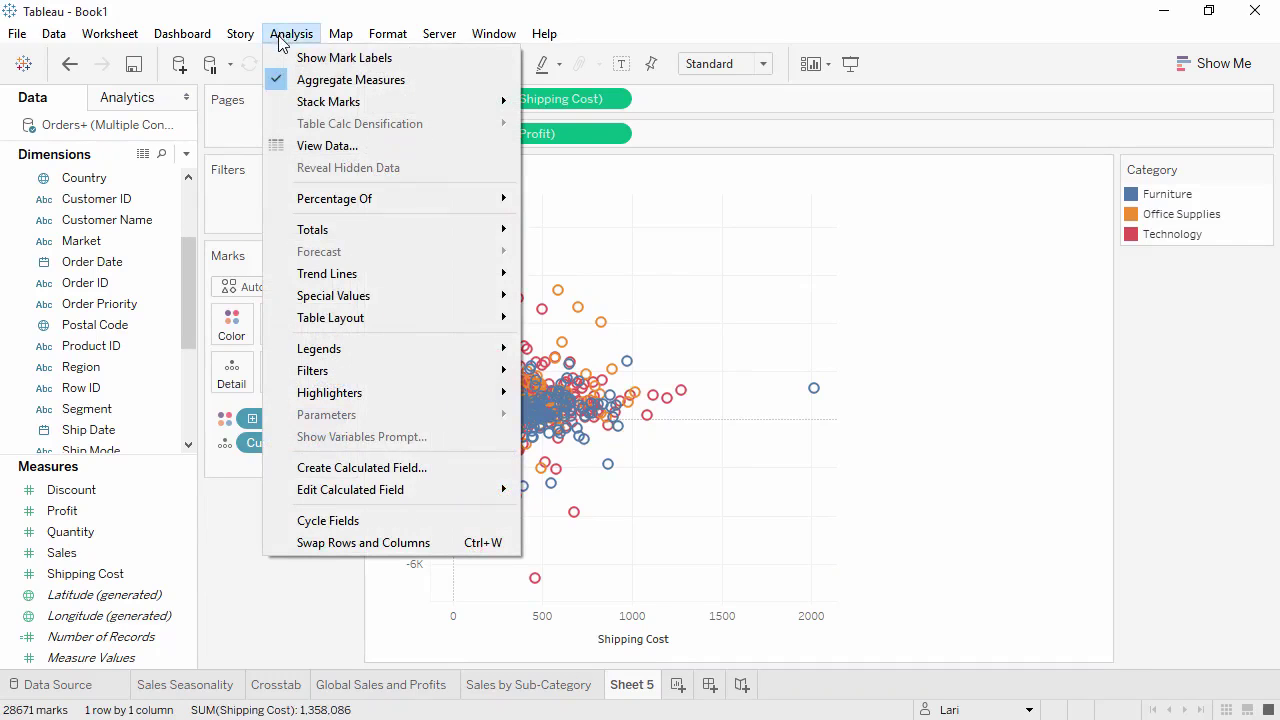
pyautogui.click(300, 82)
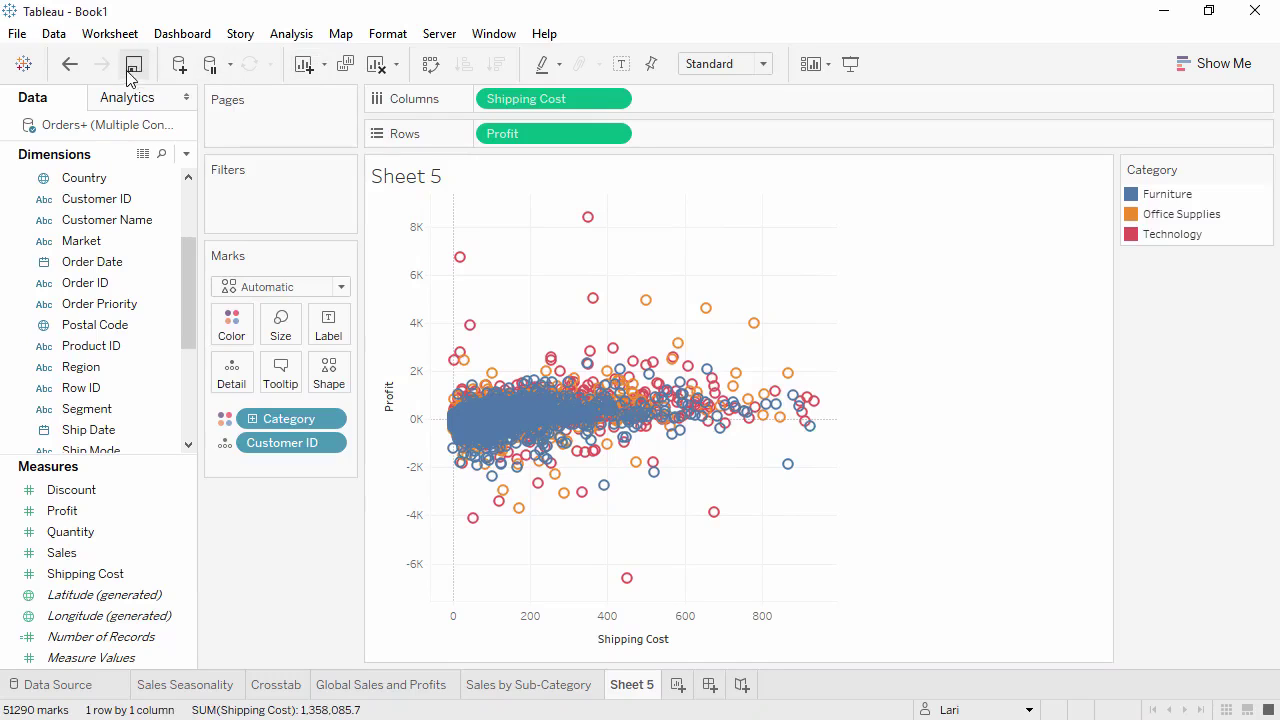
pyautogui.click(69, 66)
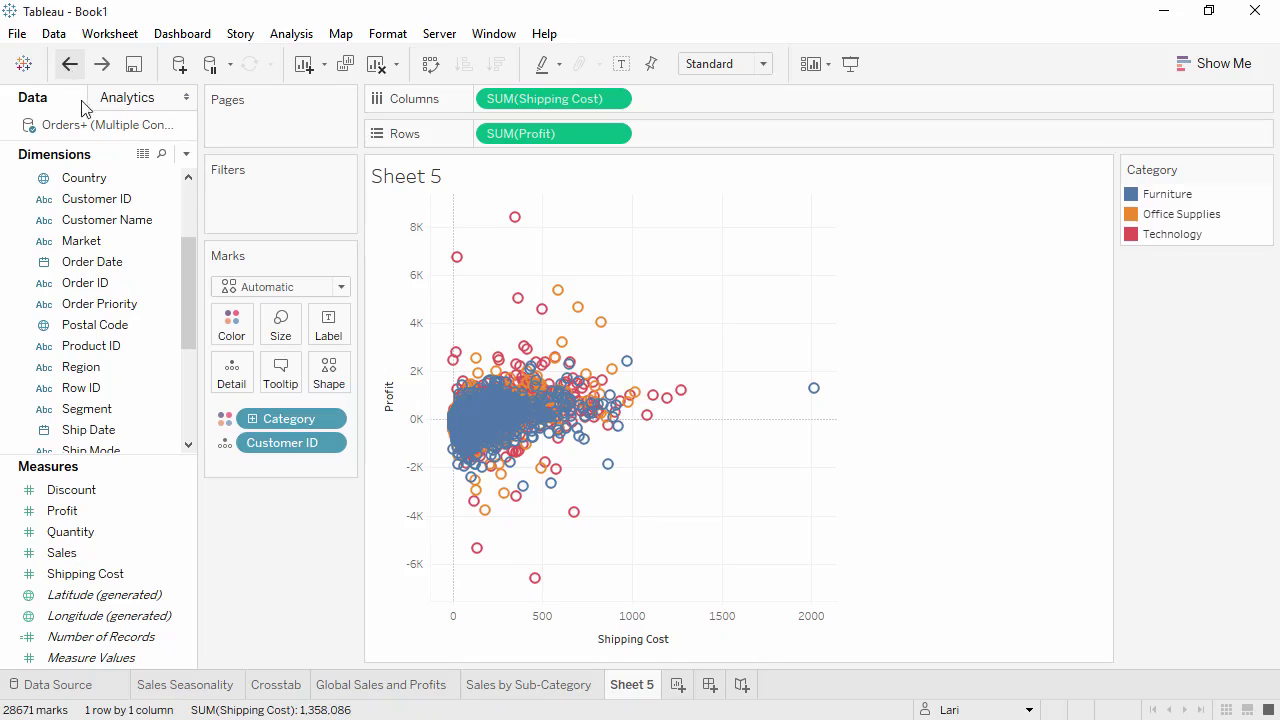
# Step: Use Category as the mark label instead of the color, and add Sub-Category to the labels
pyautogui.click(227, 424)
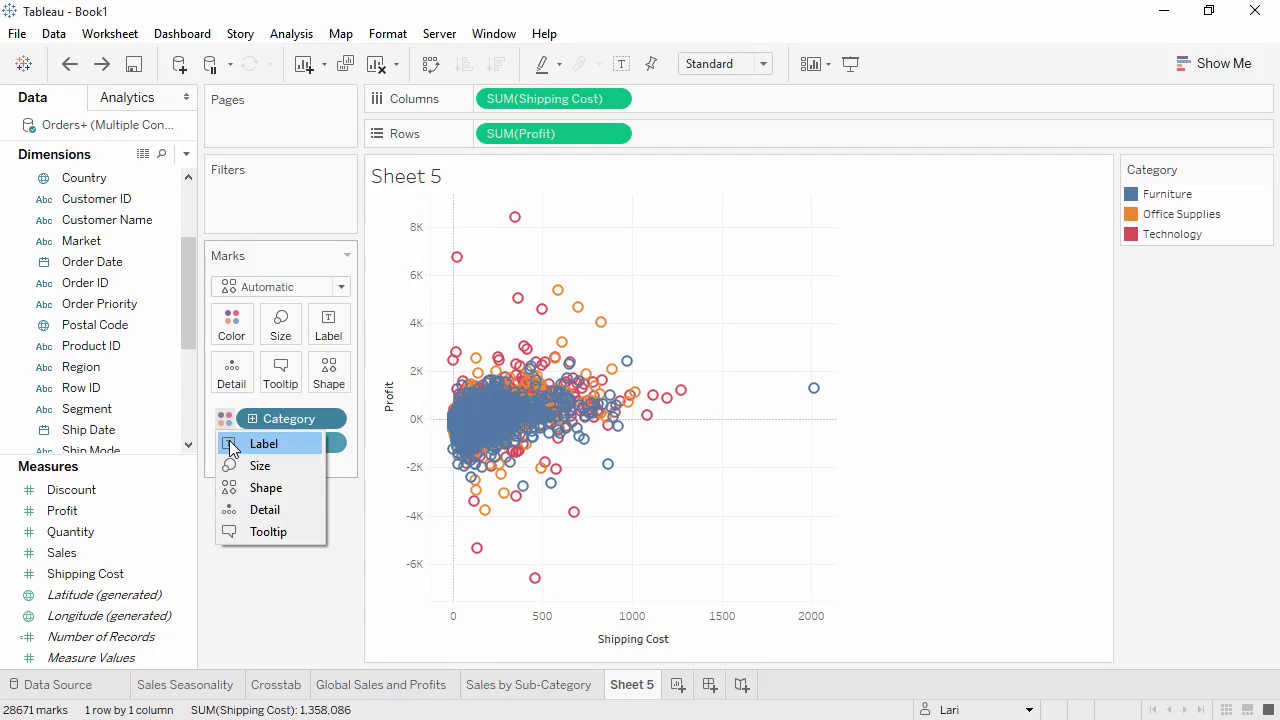
pyautogui.click(230, 447)
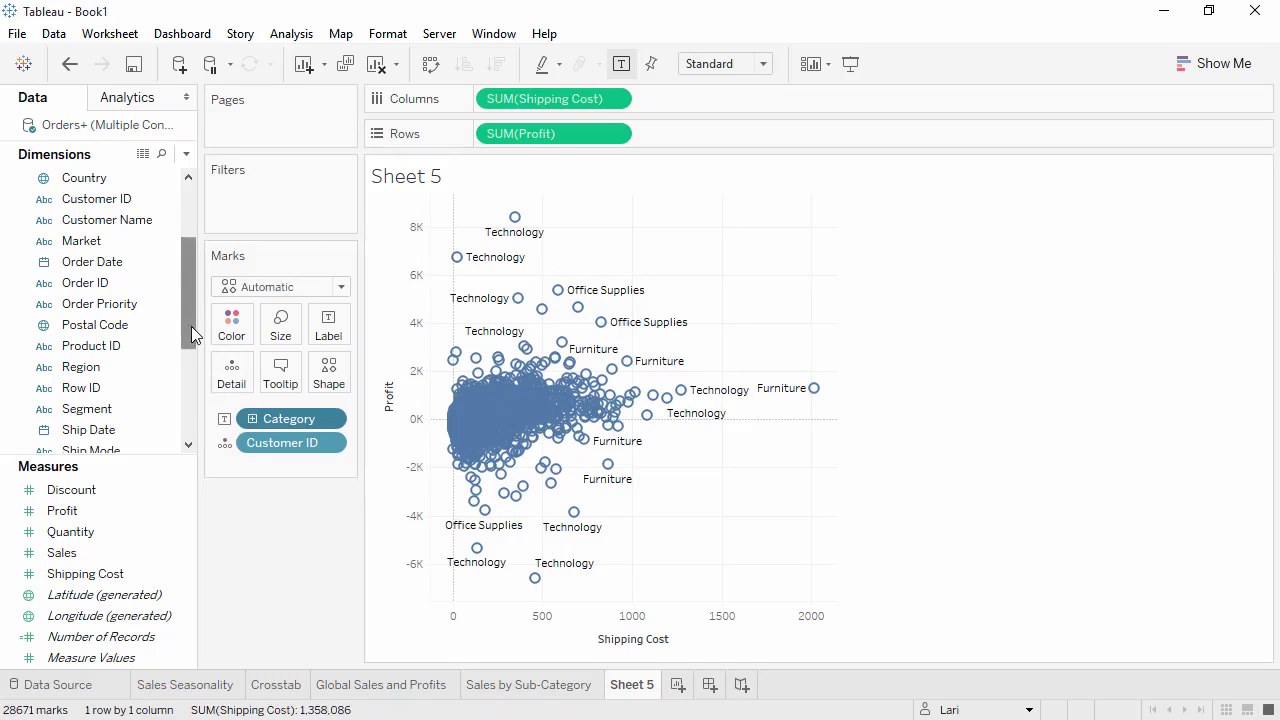
pyautogui.moveTo(191, 326); pyautogui.dragTo(183, 417)
pyautogui.moveTo(149, 366); pyautogui.dragTo(331, 336)
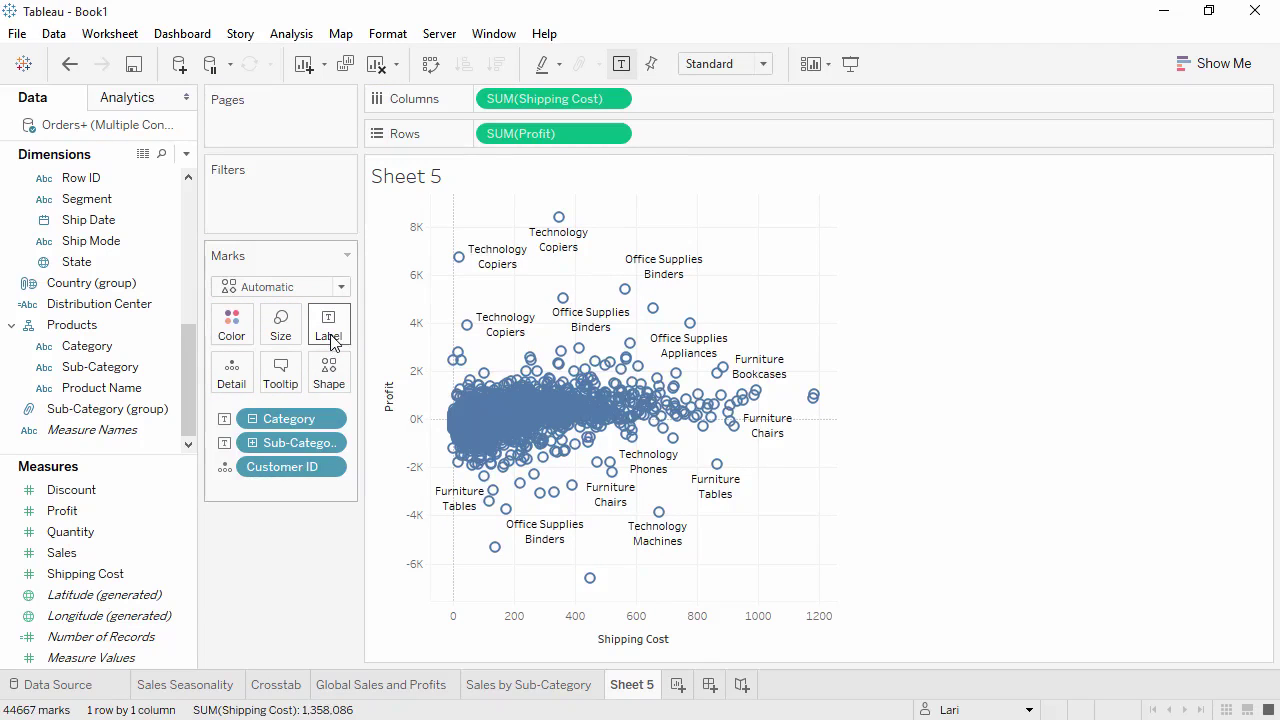
# Step: Italicize the Sub-Category line in the label text, and turn the mark labels off
pyautogui.click(333, 336)
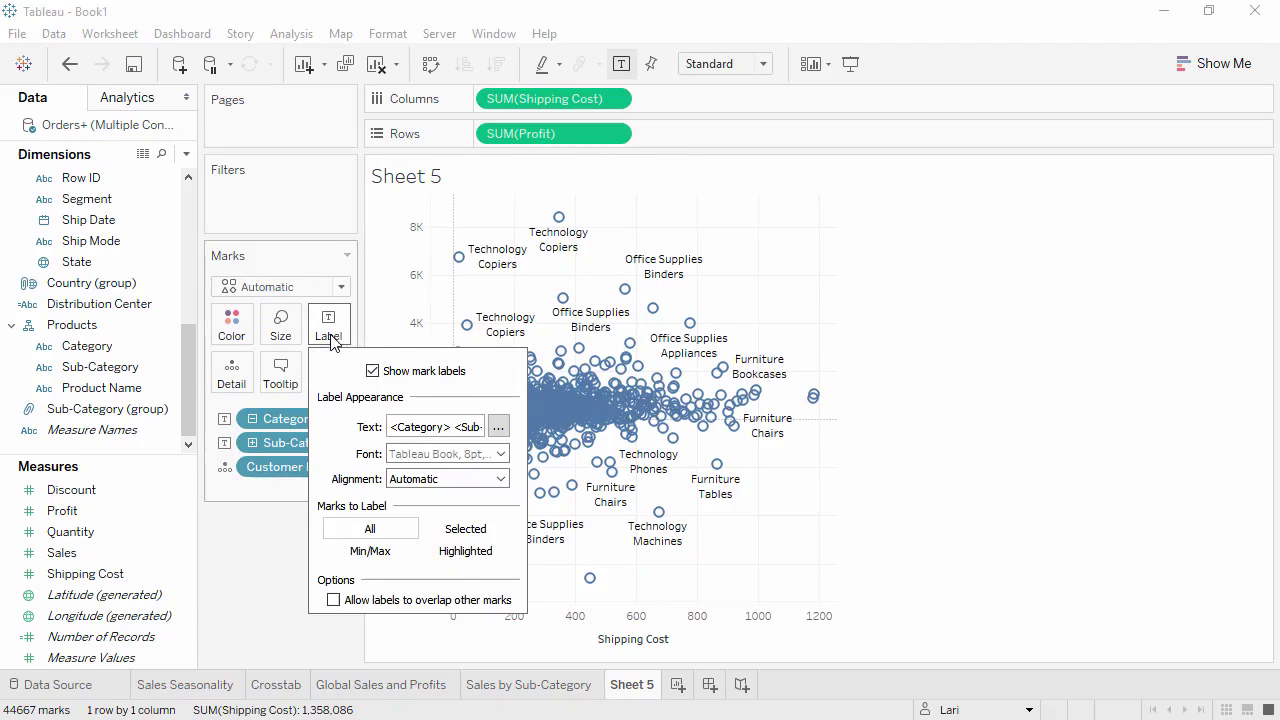
pyautogui.click(498, 428)
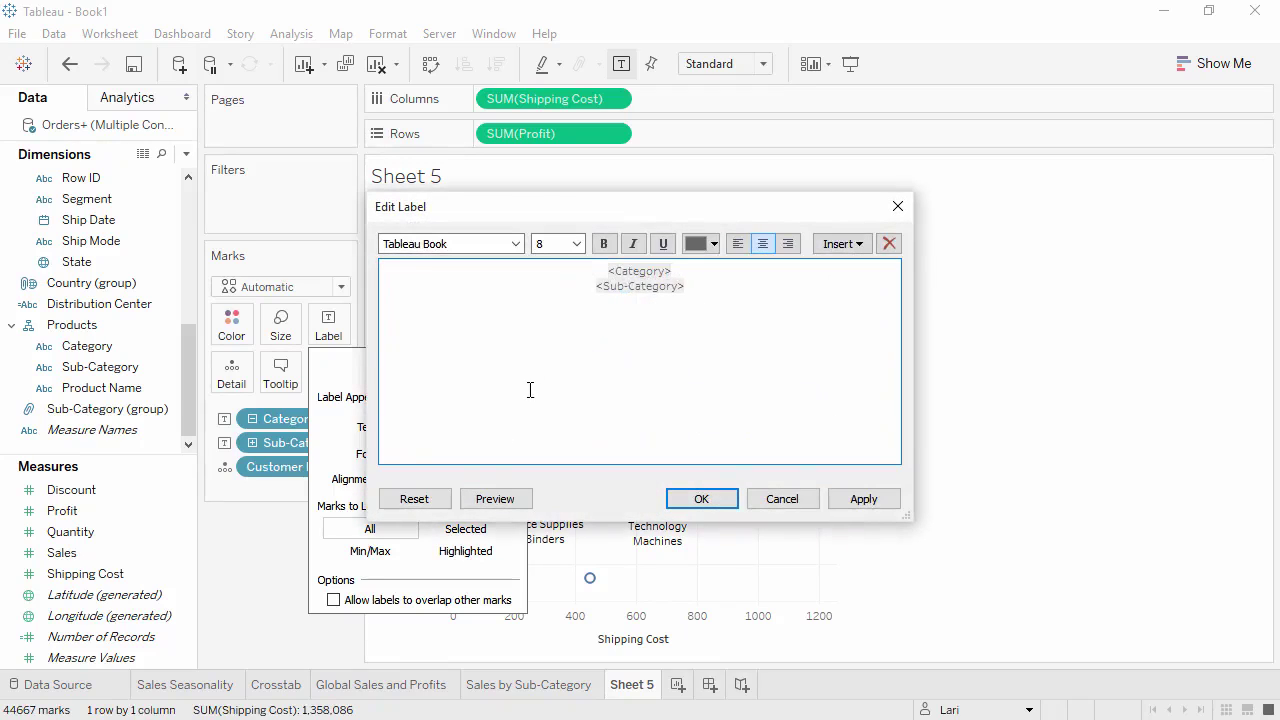
pyautogui.moveTo(645, 287); pyautogui.dragTo(580, 284)
pyautogui.click(633, 243)
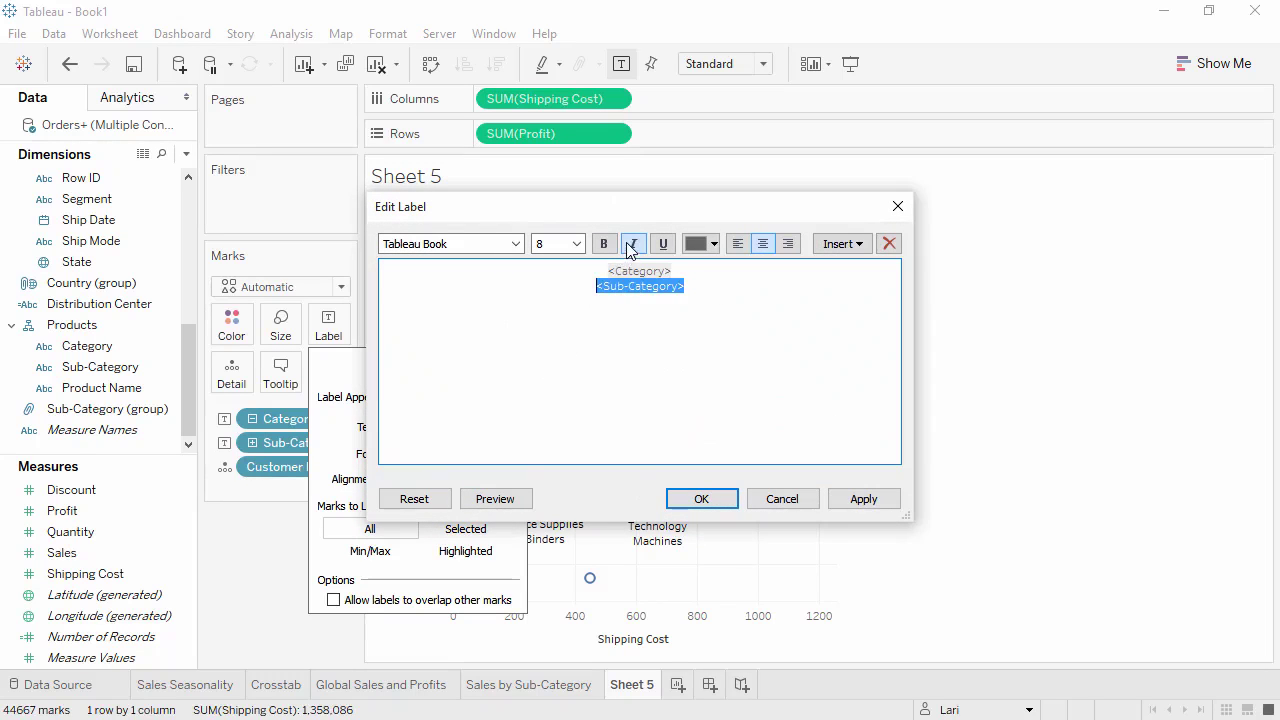
pyautogui.click(699, 499)
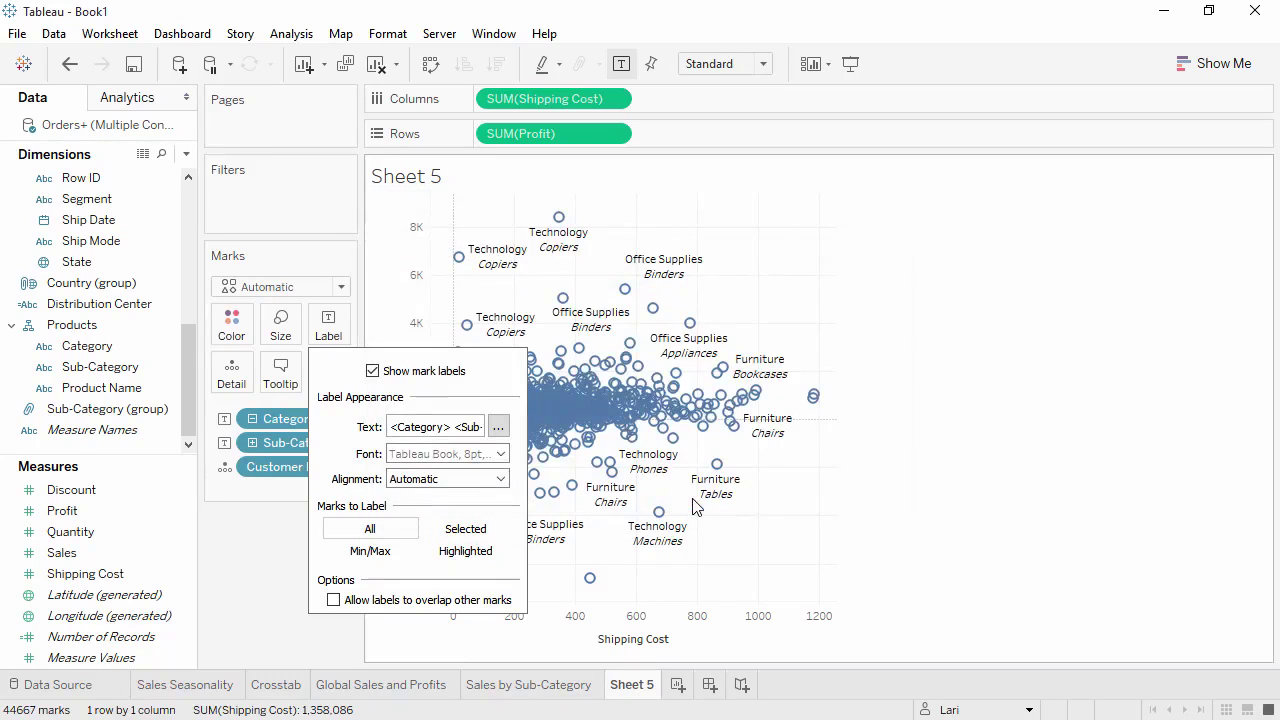
pyautogui.click(372, 371)
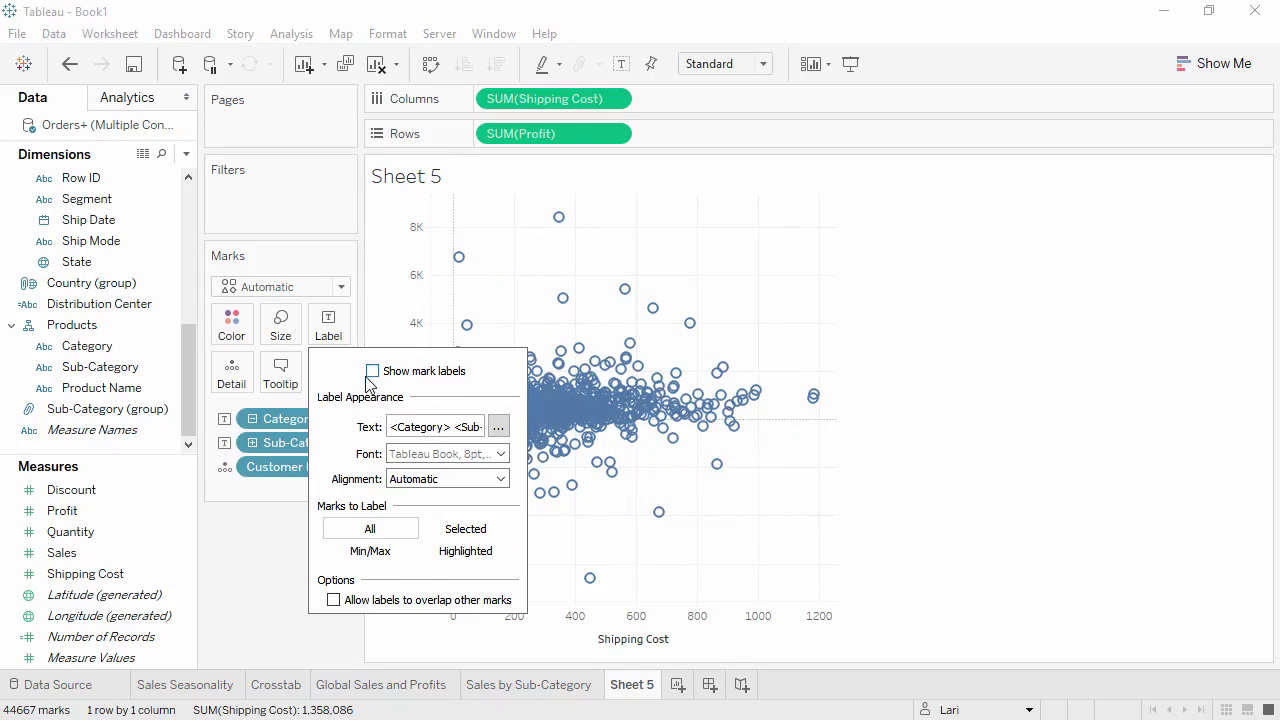
pyautogui.click(250, 545)
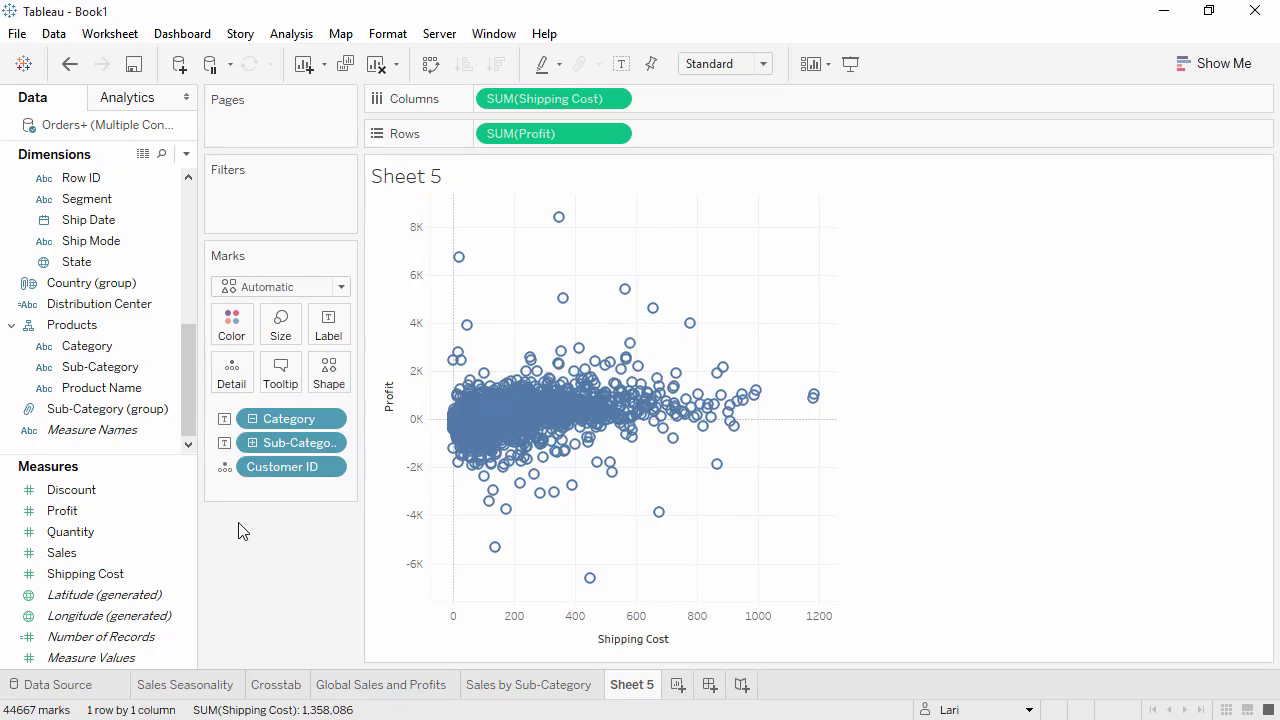
# Step: Size the scatter plot's marks by the Returned field
pyautogui.moveTo(189, 420); pyautogui.dragTo(188, 270)
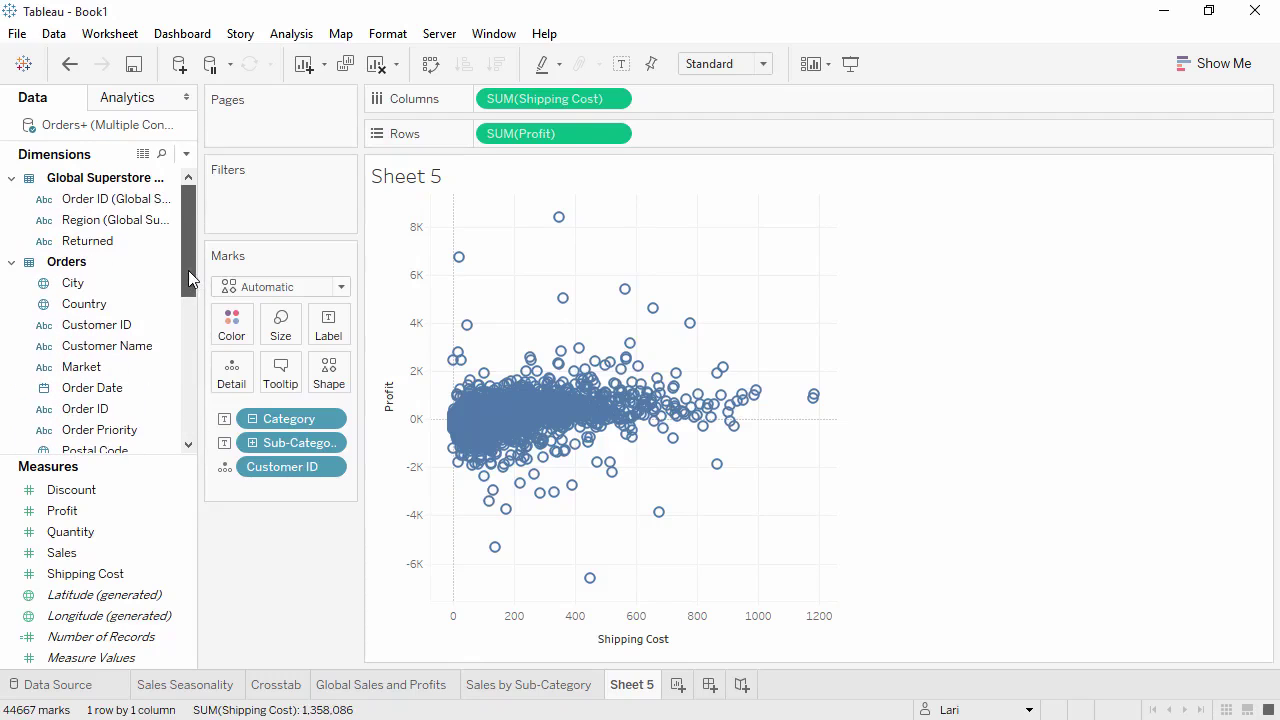
pyautogui.click(106, 244)
pyautogui.moveTo(108, 253); pyautogui.dragTo(283, 335)
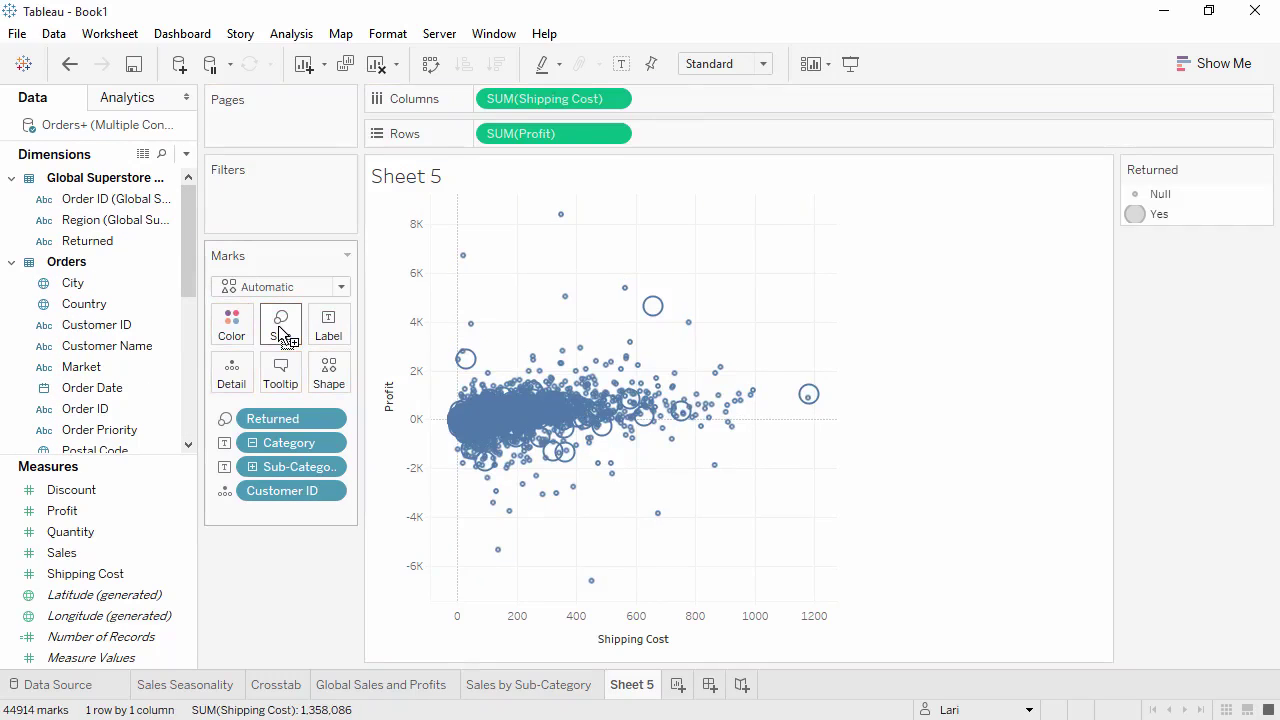
pyautogui.moveTo(809, 395)
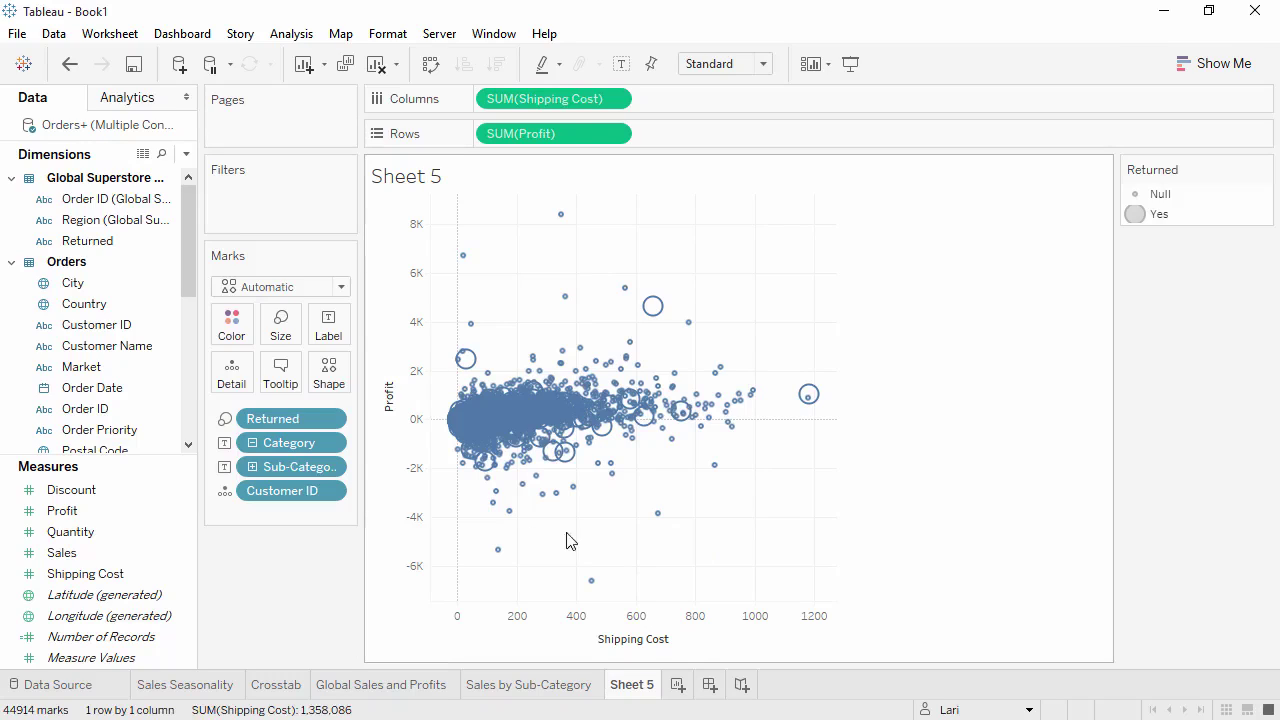
# Step: Remove Sub-Category and Returned from the marks, and switch Category from label back to color
pyautogui.moveTo(291, 468); pyautogui.dragTo(287, 560)
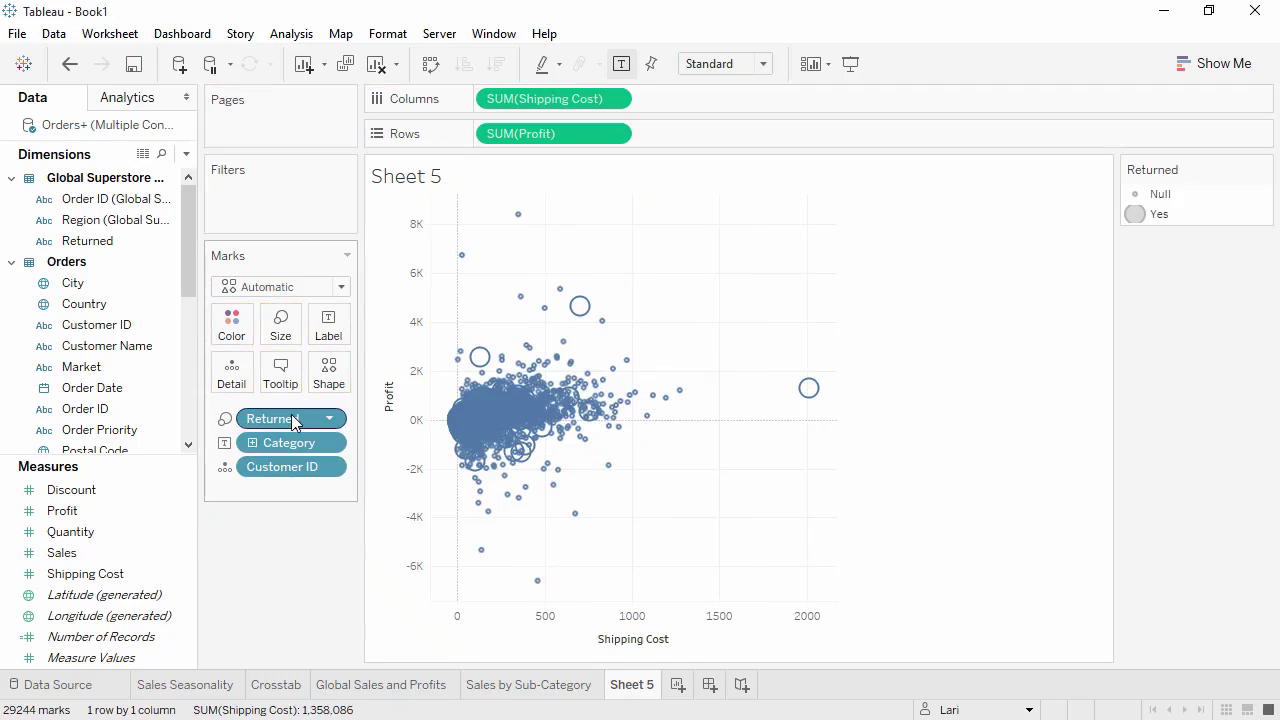
pyautogui.moveTo(291, 414); pyautogui.dragTo(286, 560)
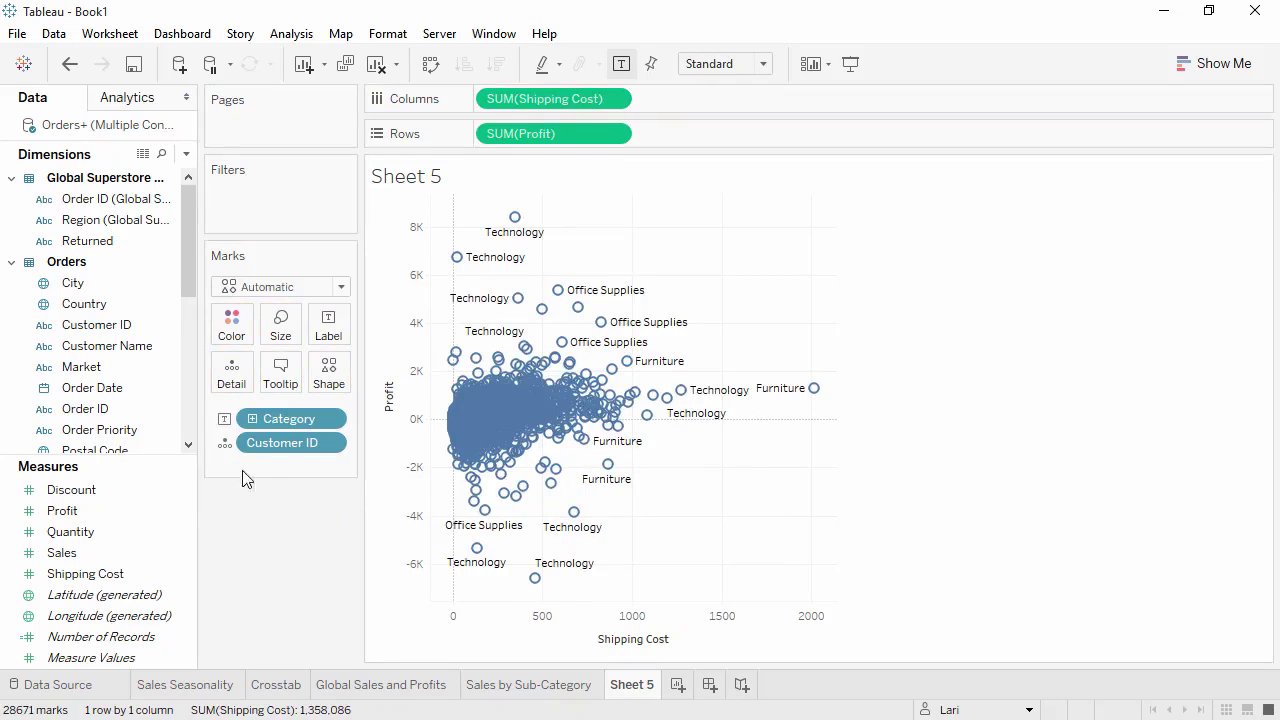
pyautogui.click(224, 418)
pyautogui.click(252, 442)
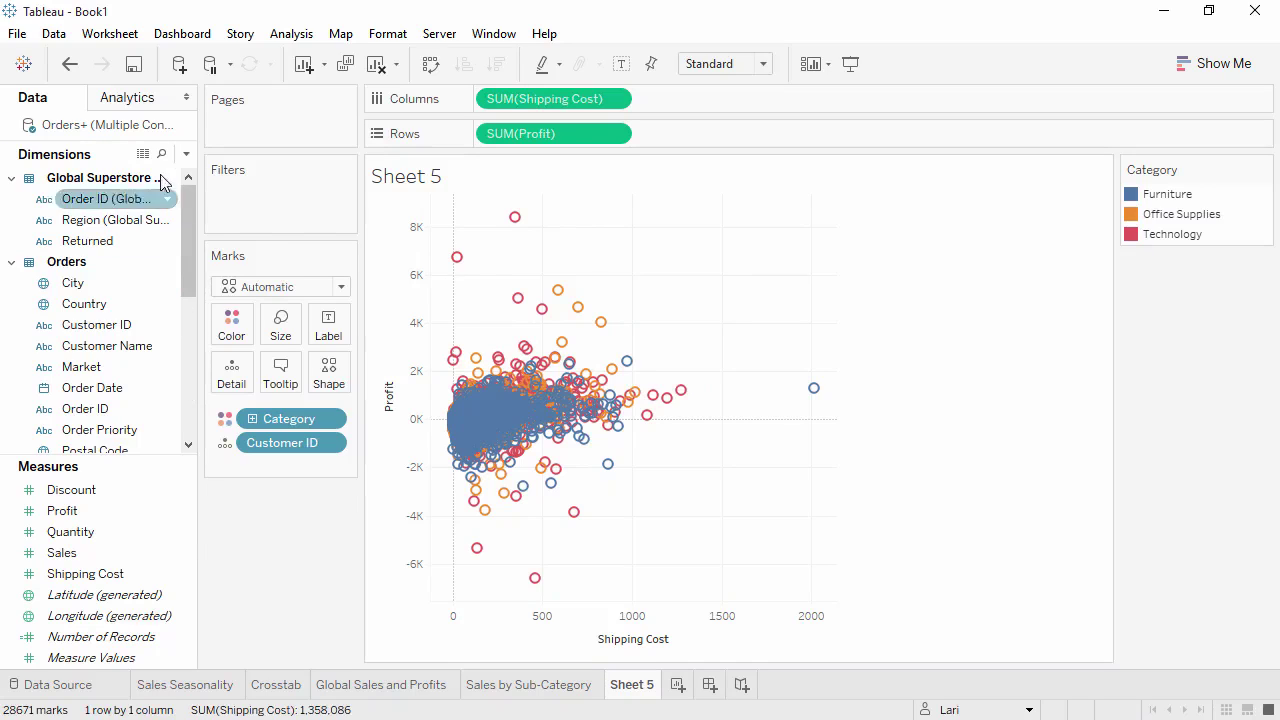
# Step: Add trend lines to the scatter plot, inspect the Furniture line's equation and fit, and remove the trend lines
pyautogui.click(141, 103)
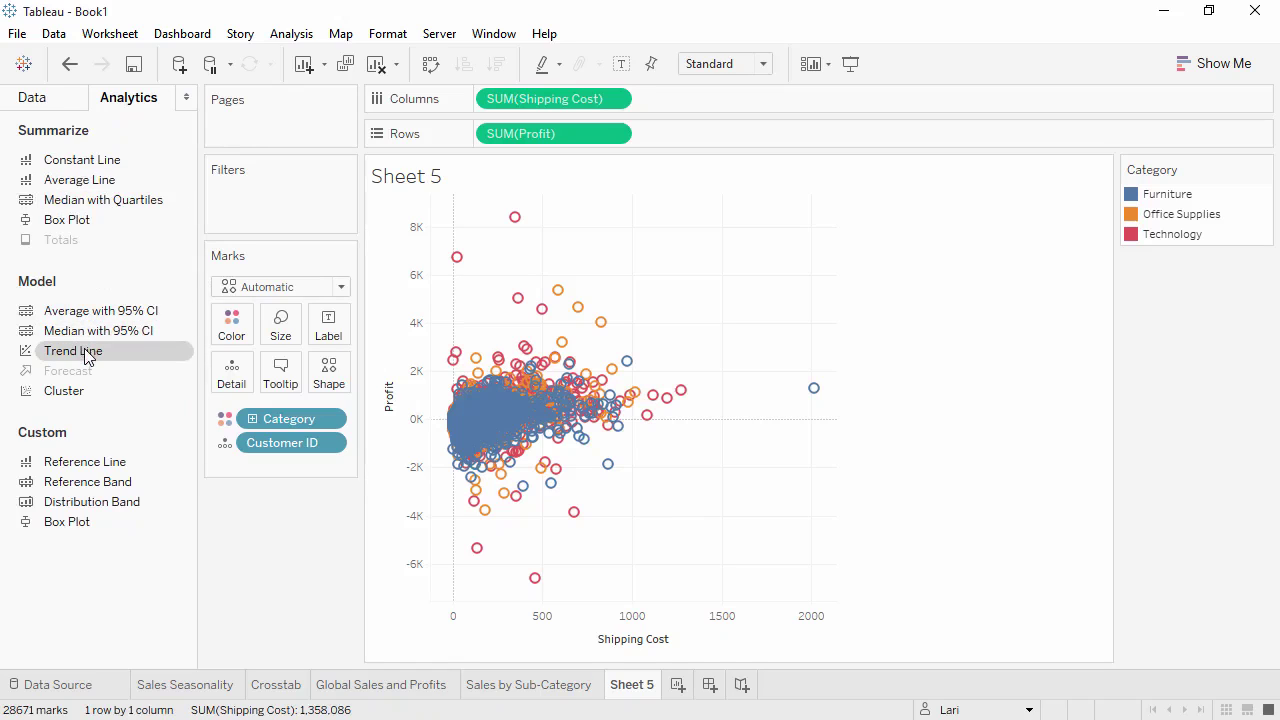
pyautogui.moveTo(89, 348); pyautogui.dragTo(557, 228)
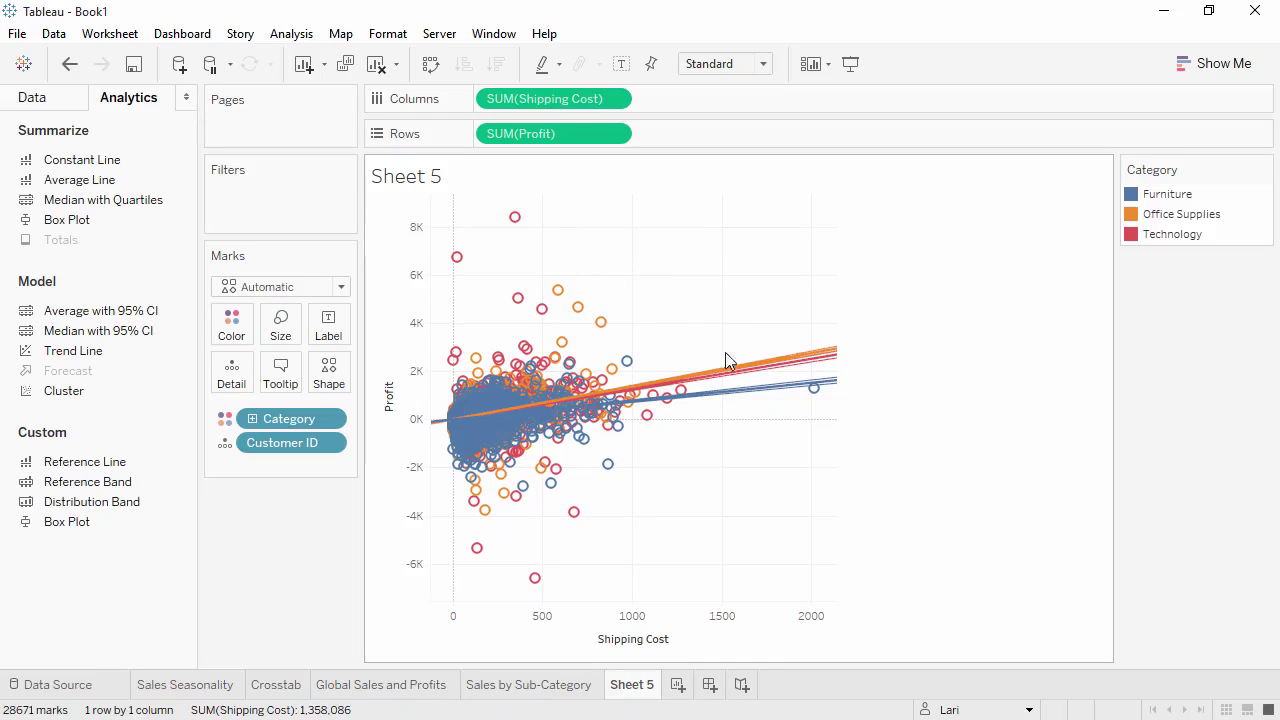
pyautogui.moveTo(752, 398)
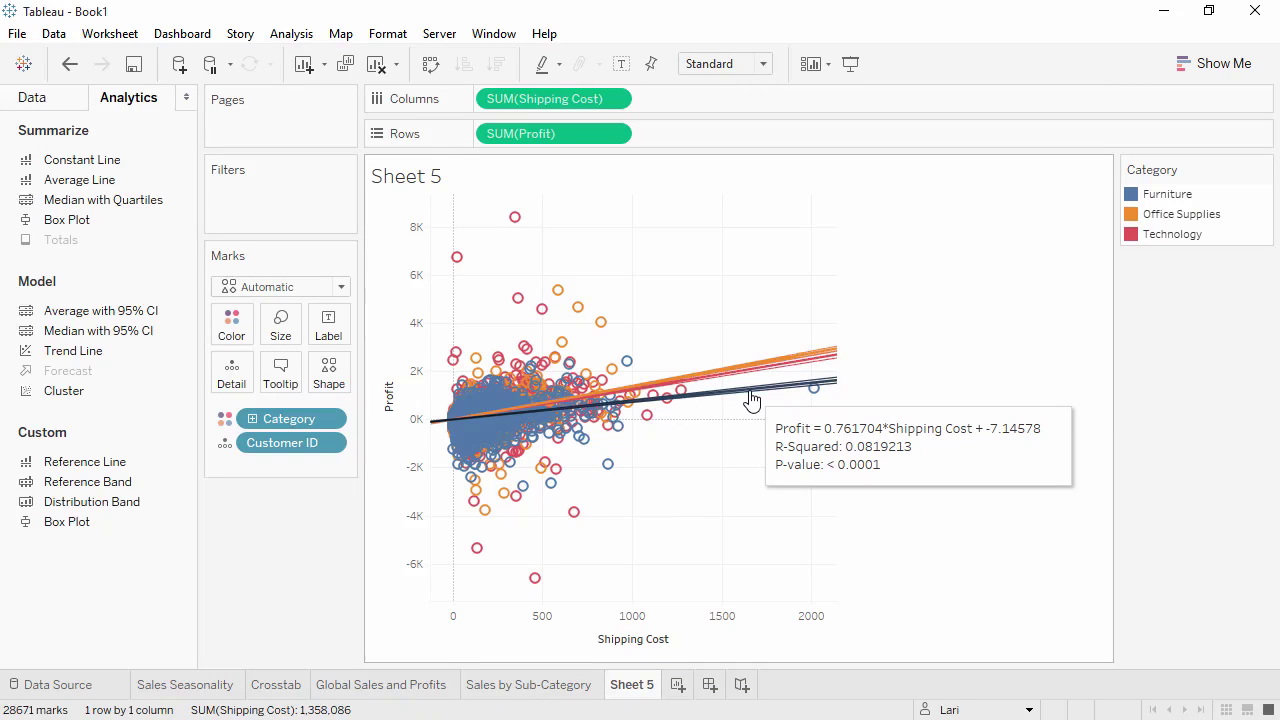
pyautogui.moveTo(752, 398); pyautogui.dragTo(275, 547)
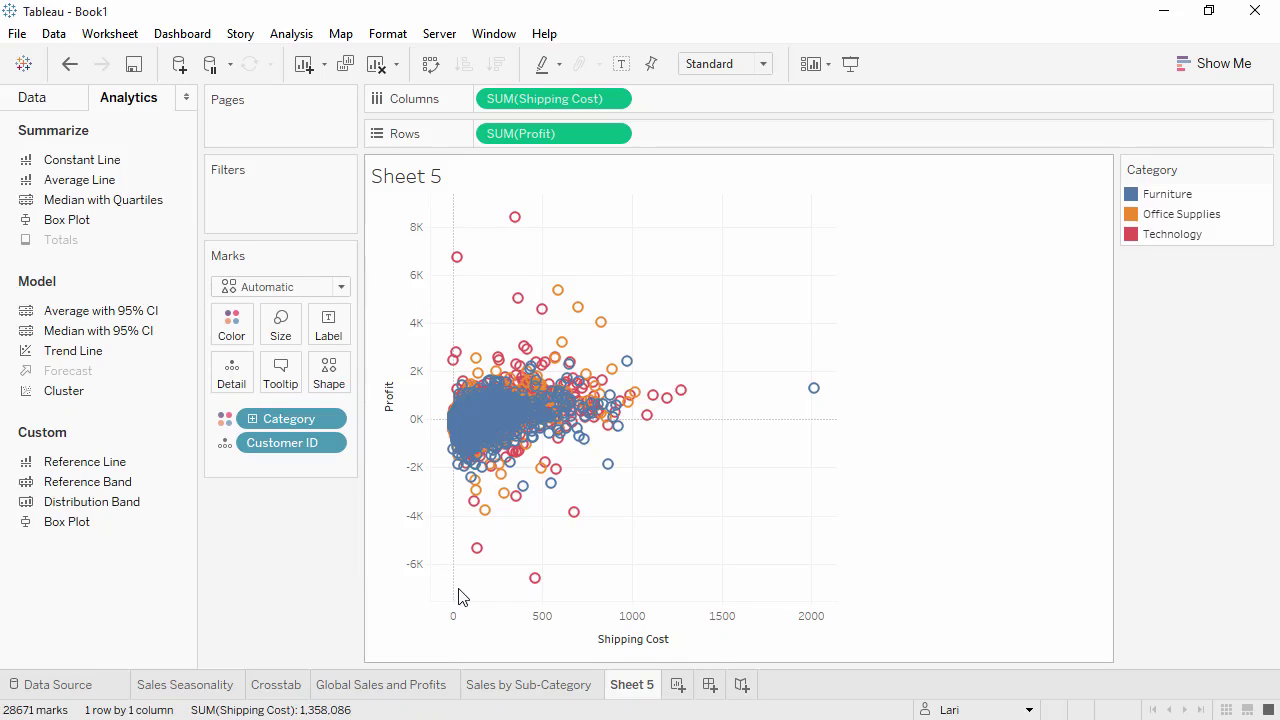
# Step: Select the marks with the largest losses at the bottom of the scatter plot, and view their summary and full data
pyautogui.moveTo(458, 593); pyautogui.dragTo(653, 487)
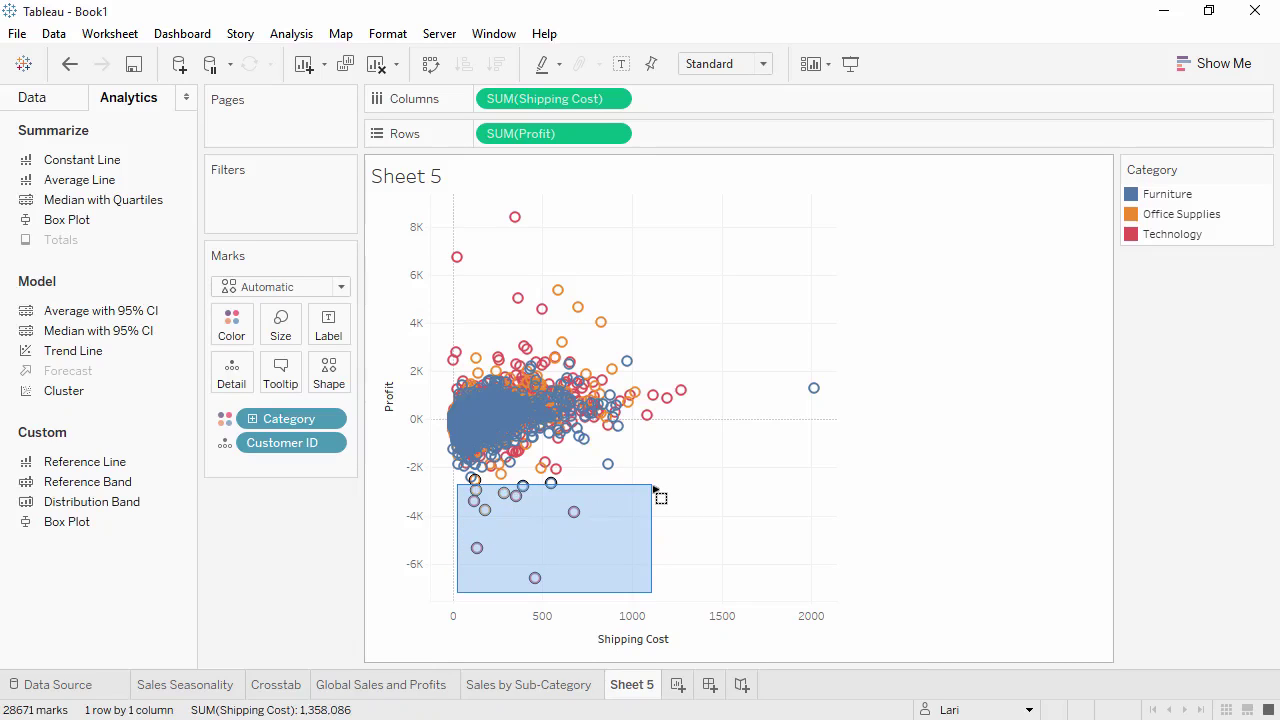
pyautogui.moveTo(656, 490); pyautogui.dragTo(659, 493)
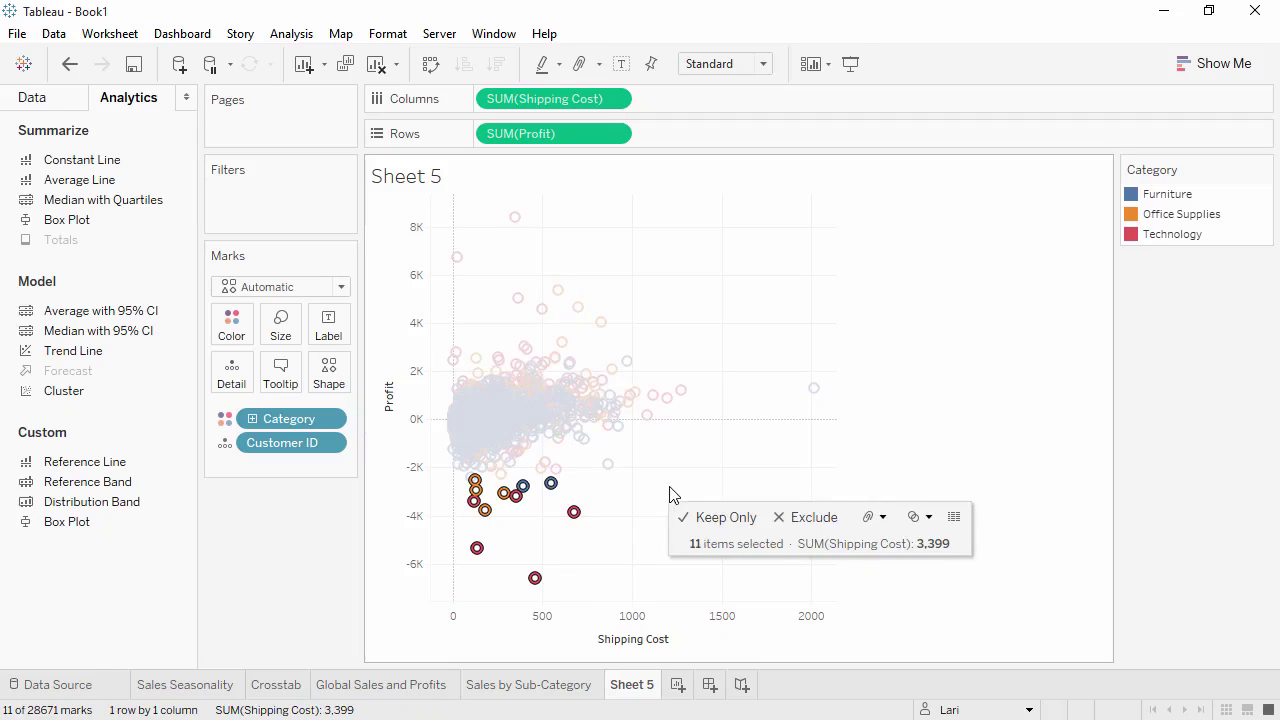
pyautogui.click(954, 517)
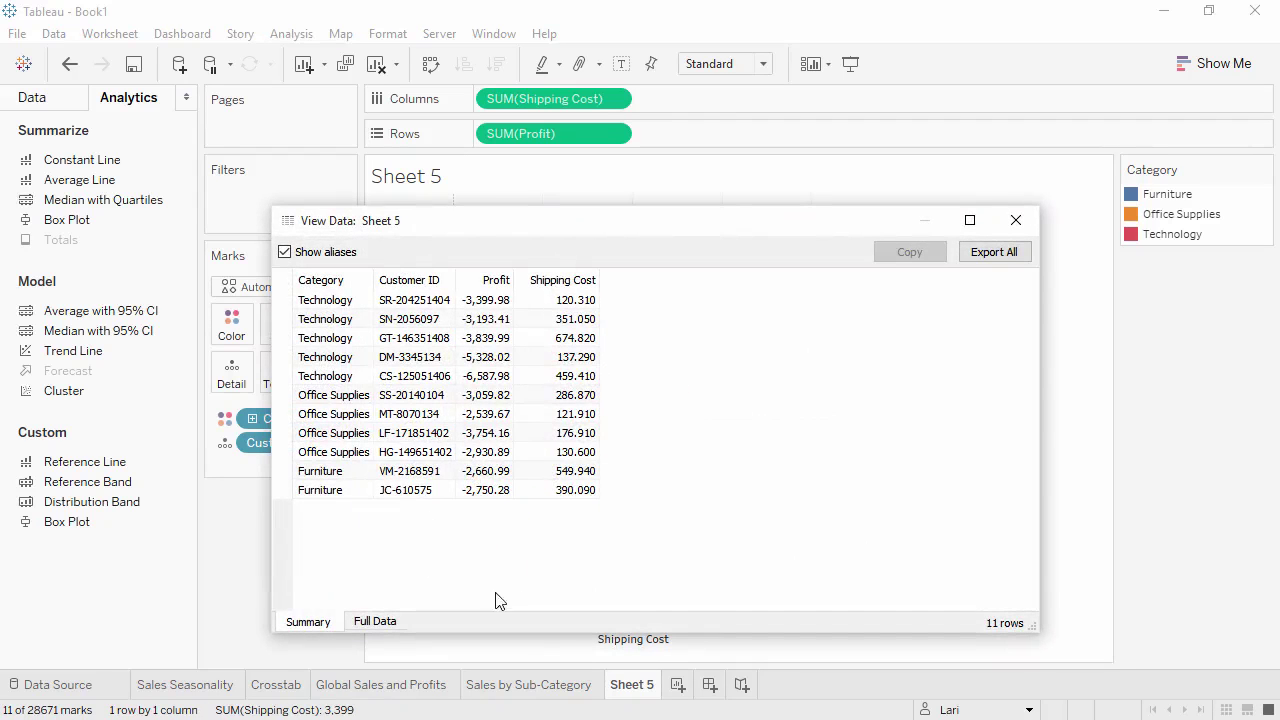
pyautogui.click(388, 622)
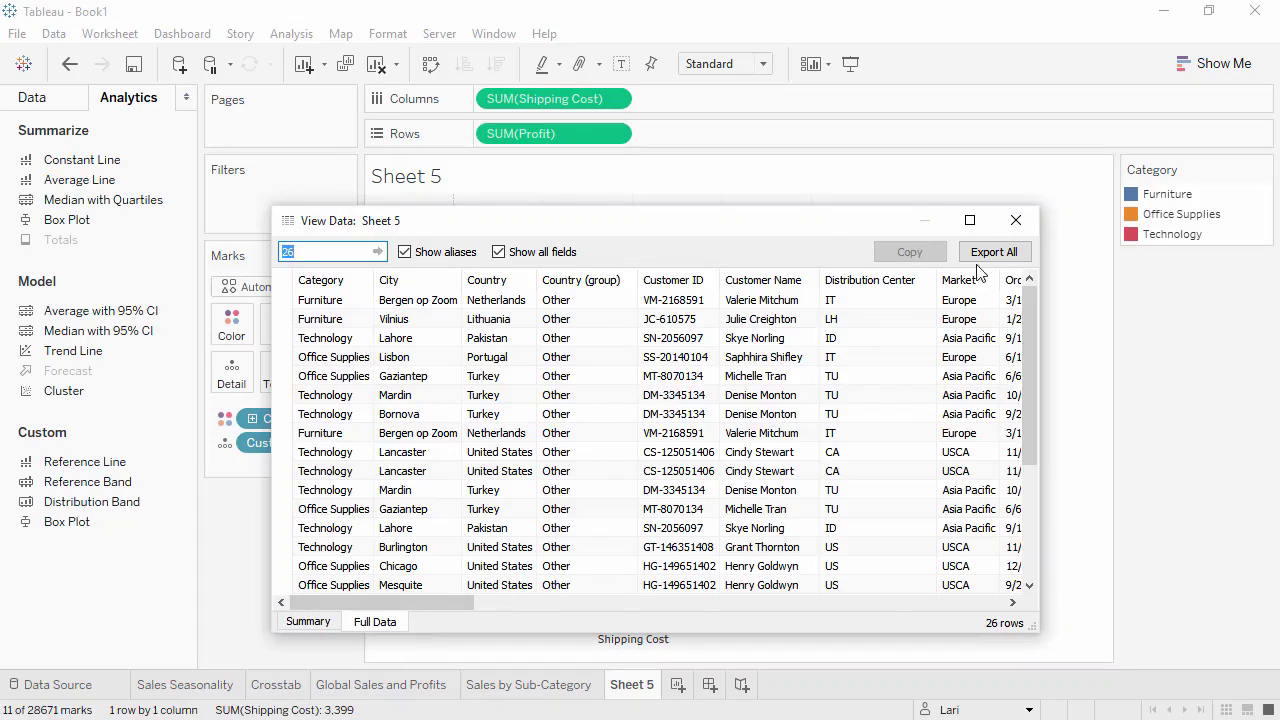
pyautogui.click(1014, 221)
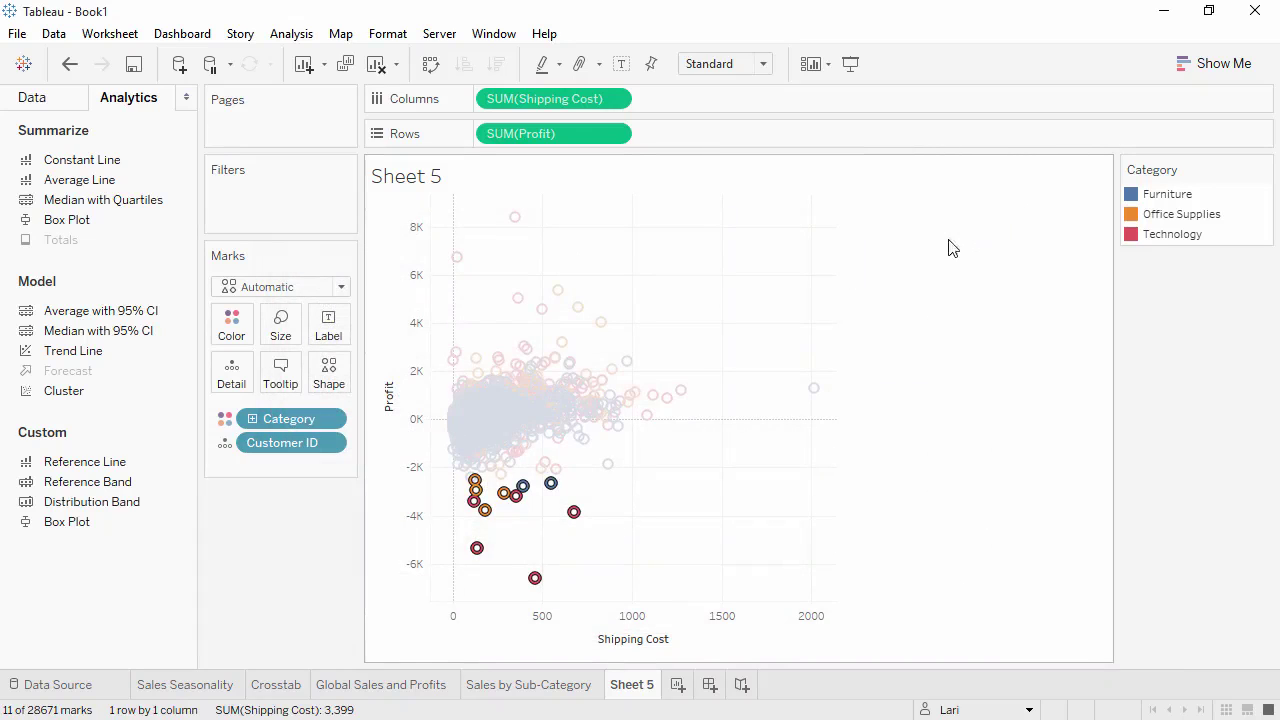
# Step: Show Category by mark shape instead of color, and color all marks light gray
pyautogui.click(225, 419)
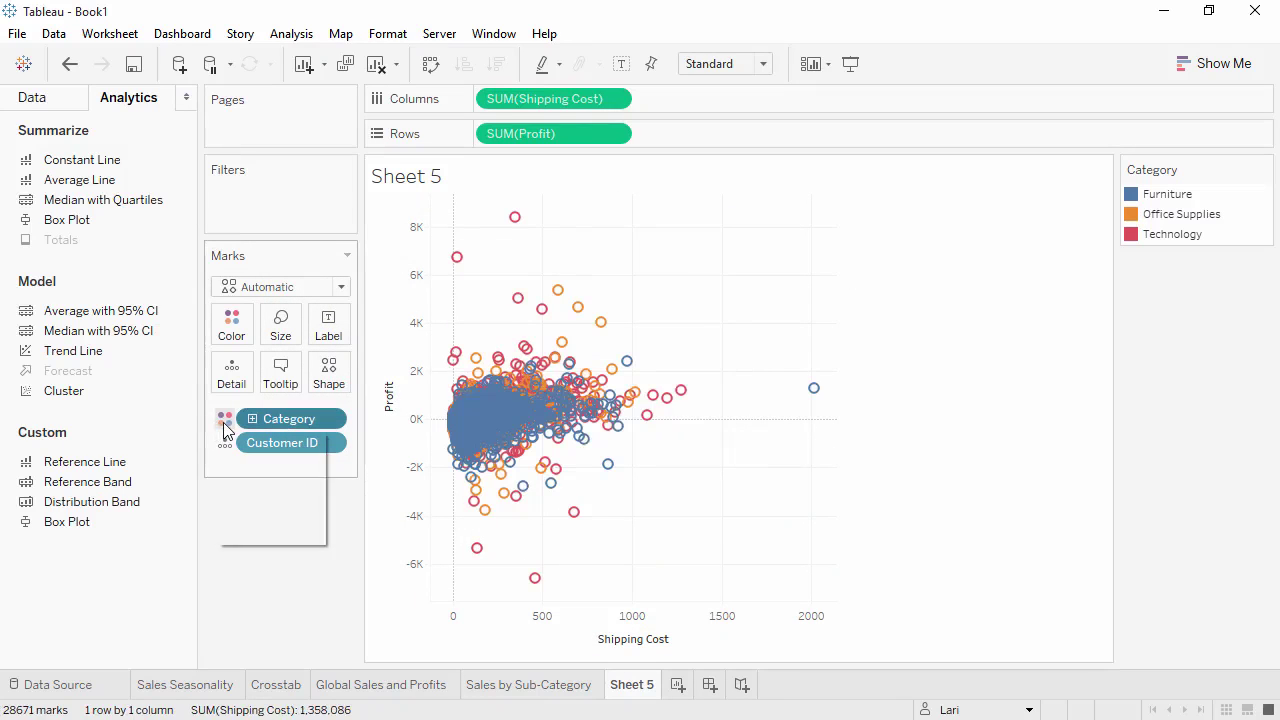
pyautogui.click(232, 487)
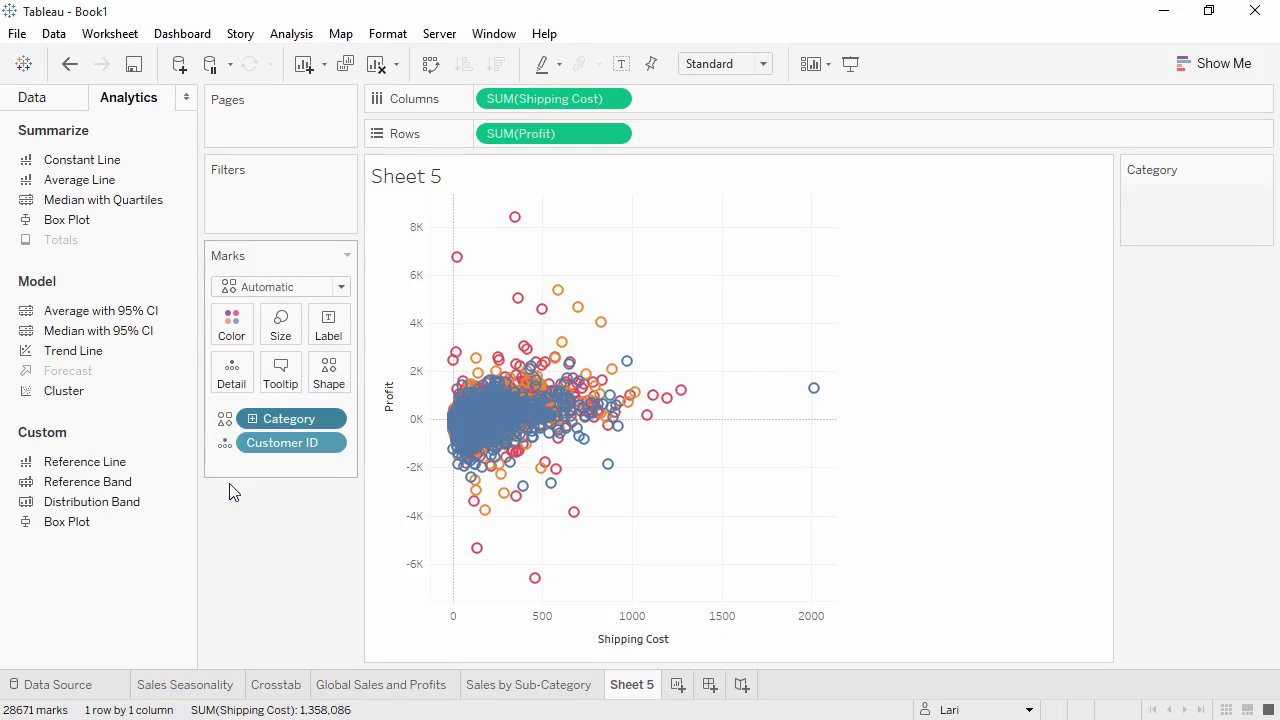
pyautogui.click(236, 338)
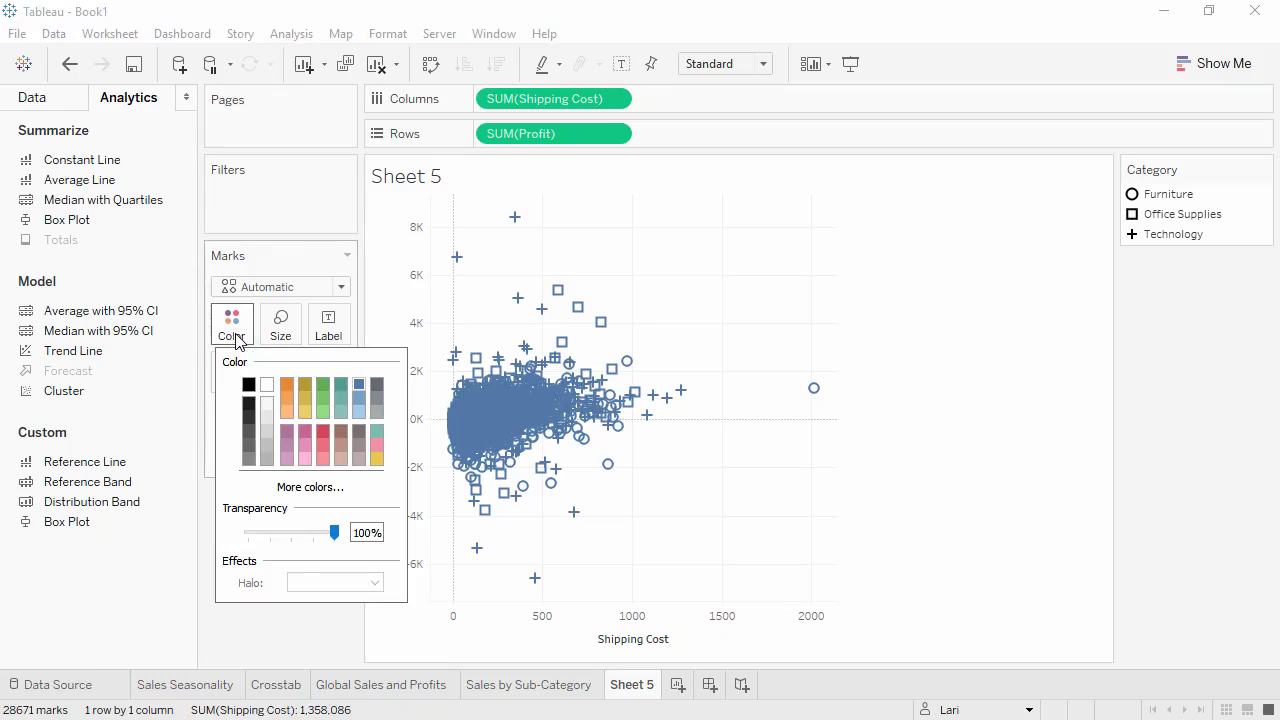
pyautogui.click(378, 412)
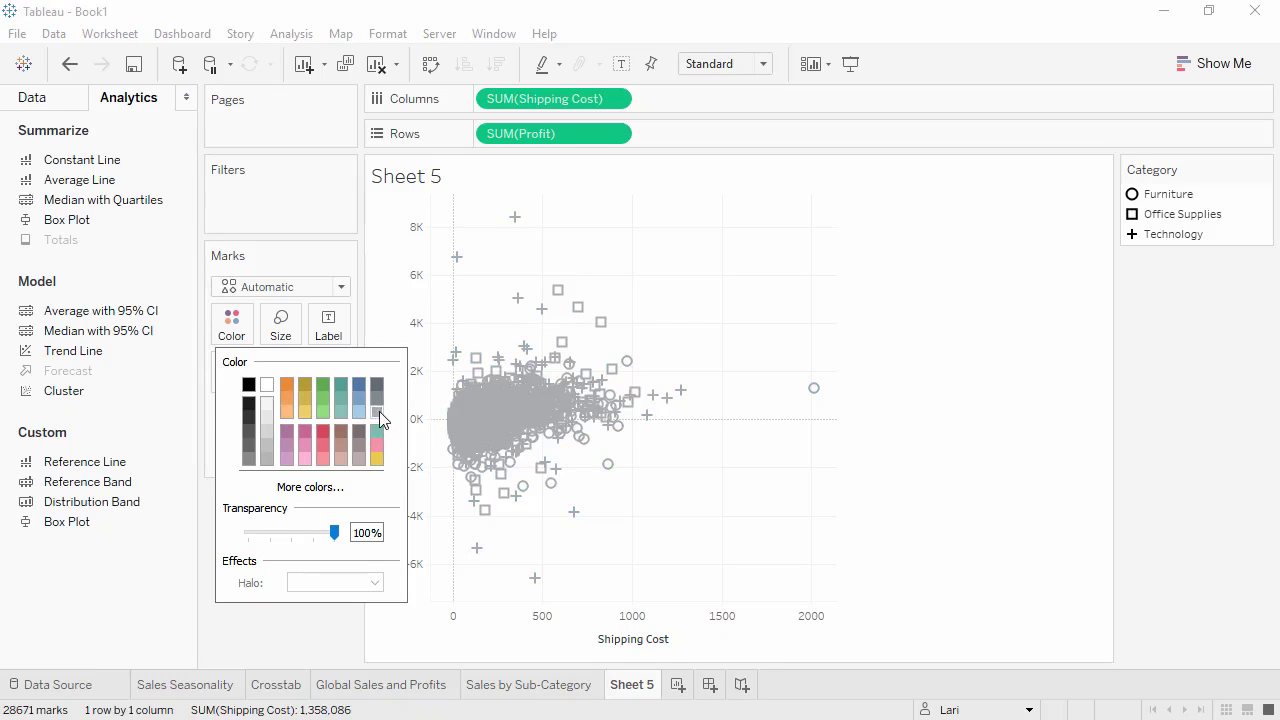
pyautogui.click(322, 628)
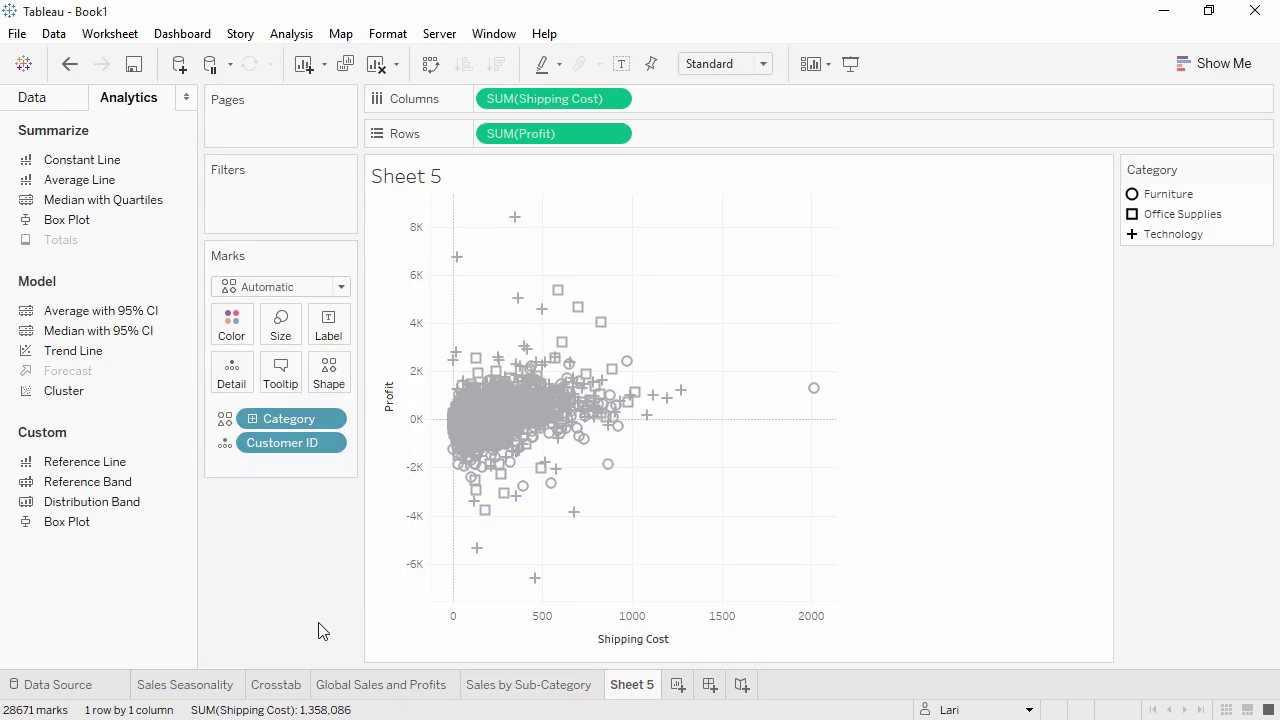
# Step: Rename the scatter plot worksheet as Customer Breakdown, and preview all sheets as thumbnails
pyautogui.doubleClick(631, 685)
pyautogui.write('Customer Breakdown')
pyautogui.press('Return')
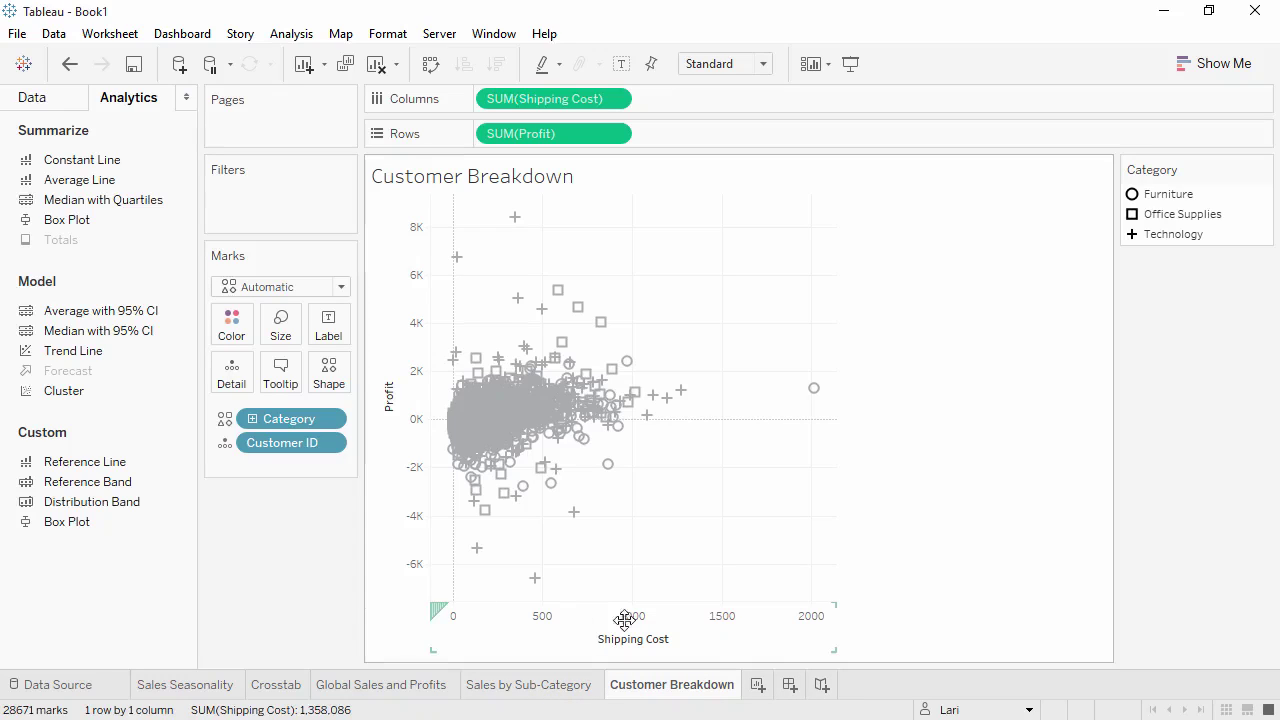
pyautogui.click(1228, 710)
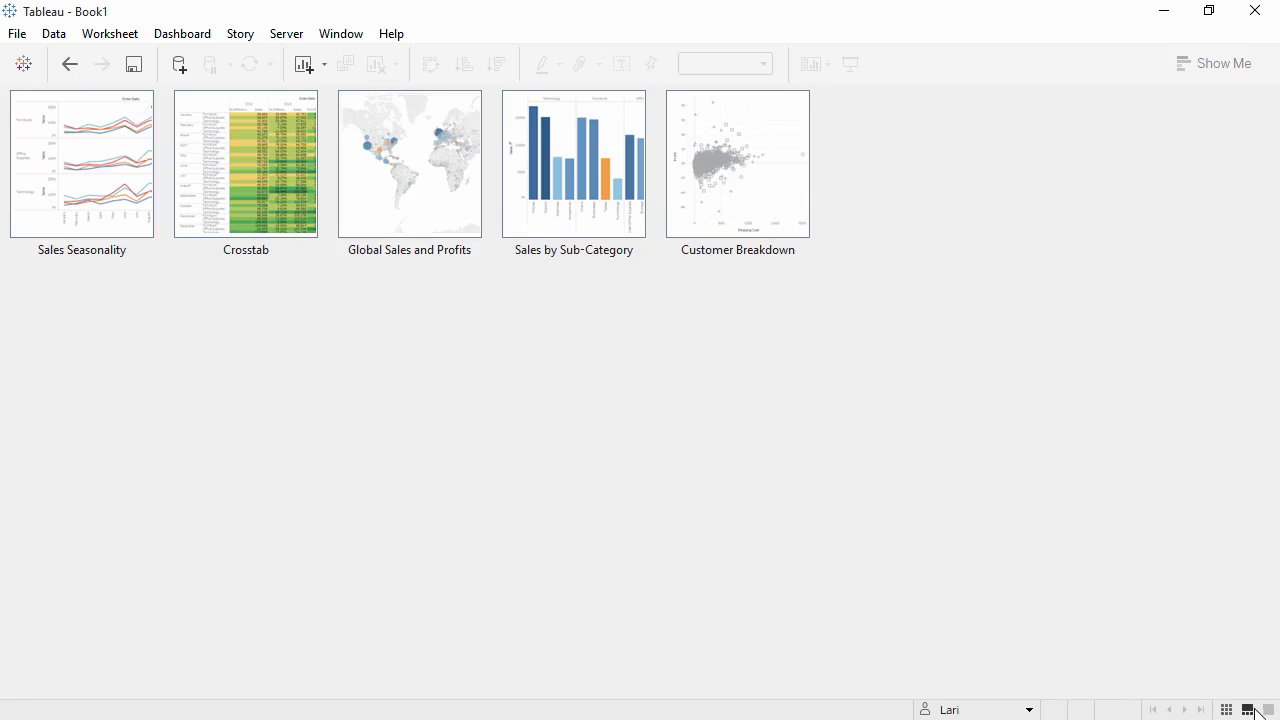
pyautogui.click(1268, 709)
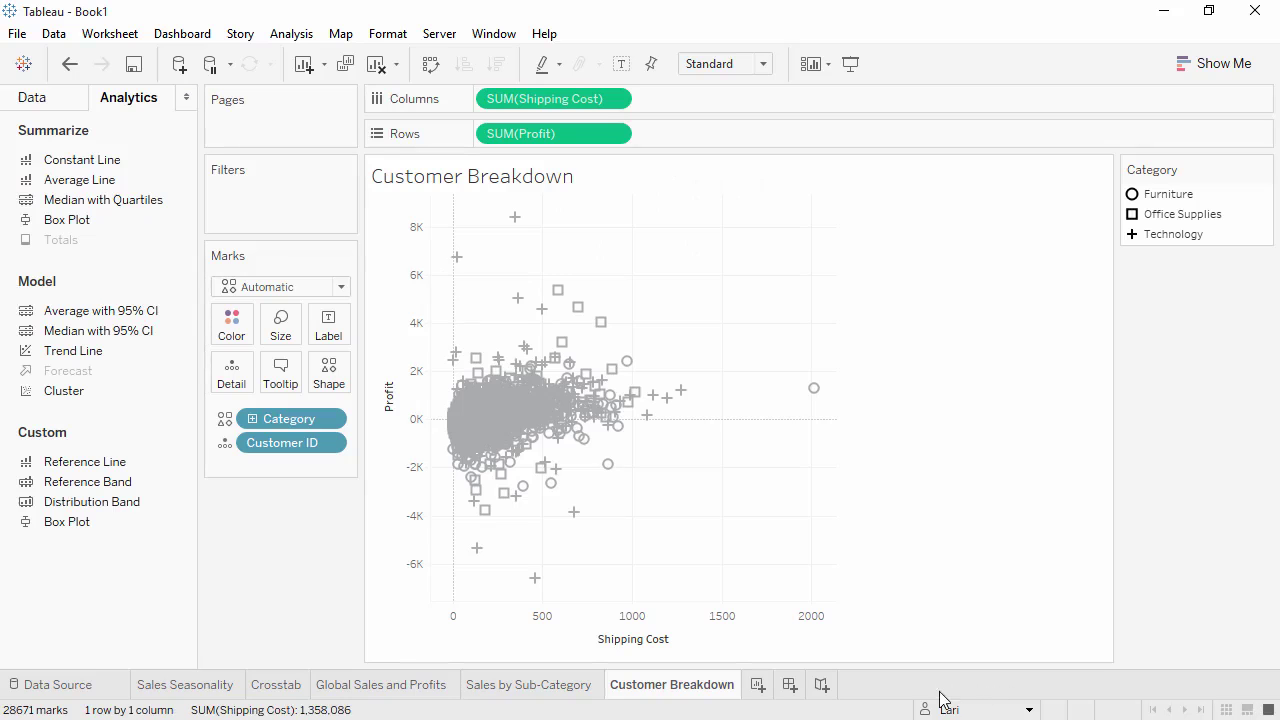
# Step: Create a new dashboard and name it Sales Dashboard
pyautogui.click(790, 687)
pyautogui.doubleClick(791, 693)
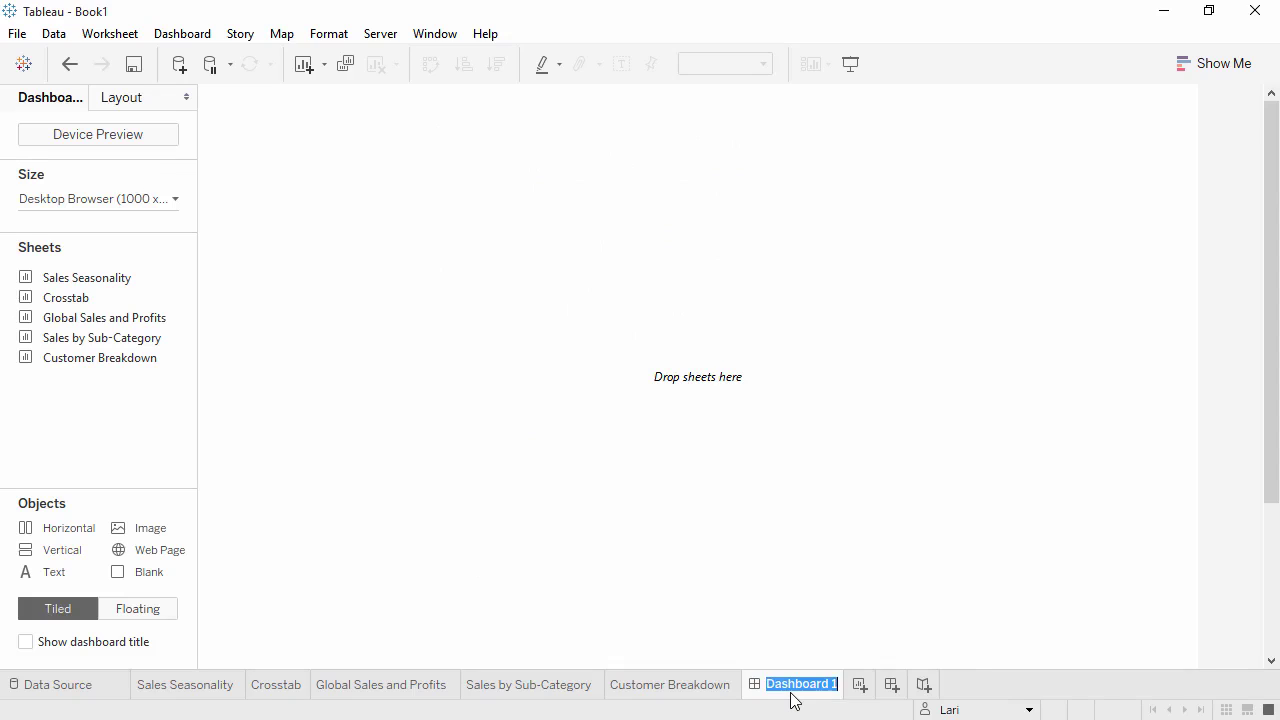
pyautogui.write('Sales Dashboard')
pyautogui.press('Return')
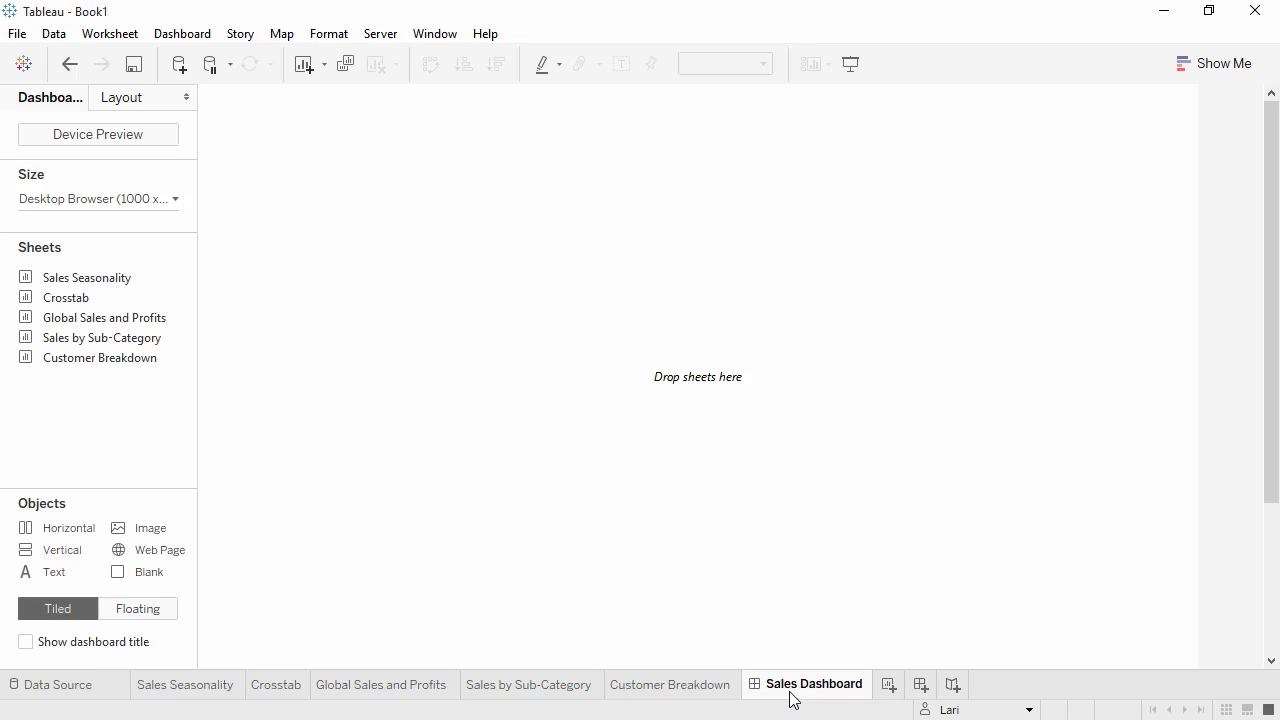
# Step: Set the dashboard's fixed size to Laptop Browser (800 x 600)
pyautogui.click(170, 204)
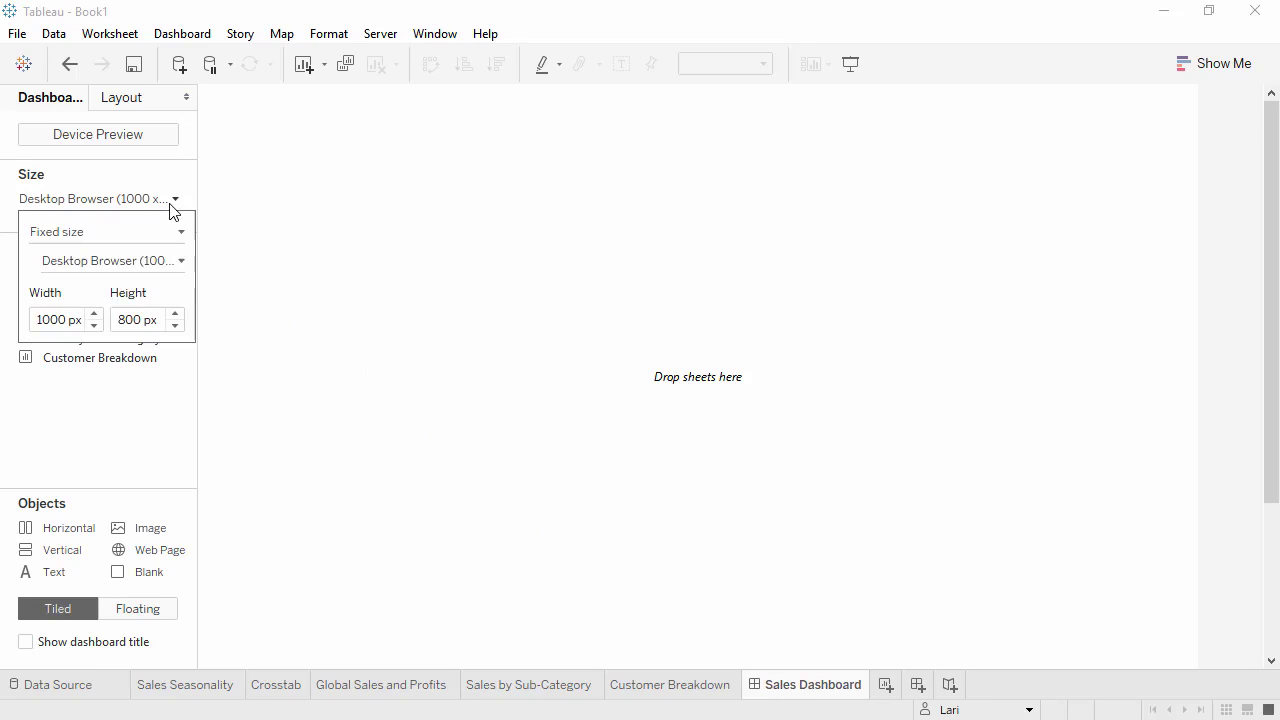
pyautogui.click(168, 266)
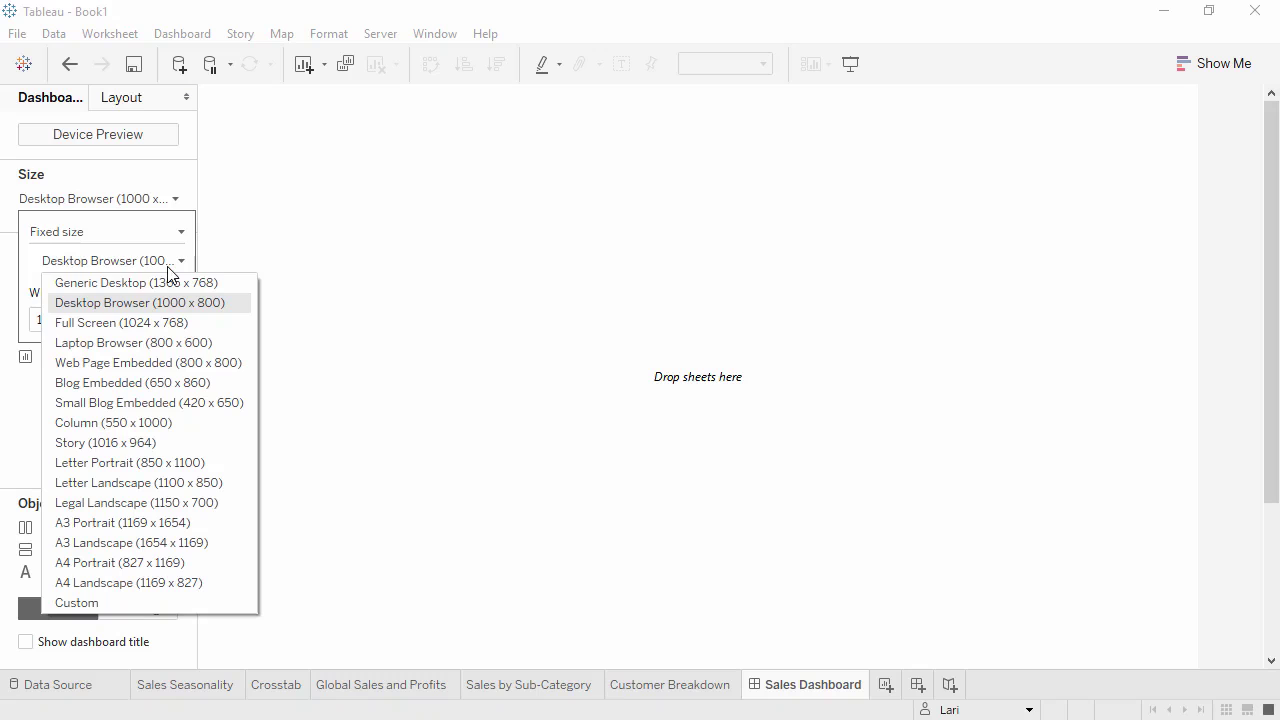
pyautogui.click(177, 342)
pyautogui.click(170, 430)
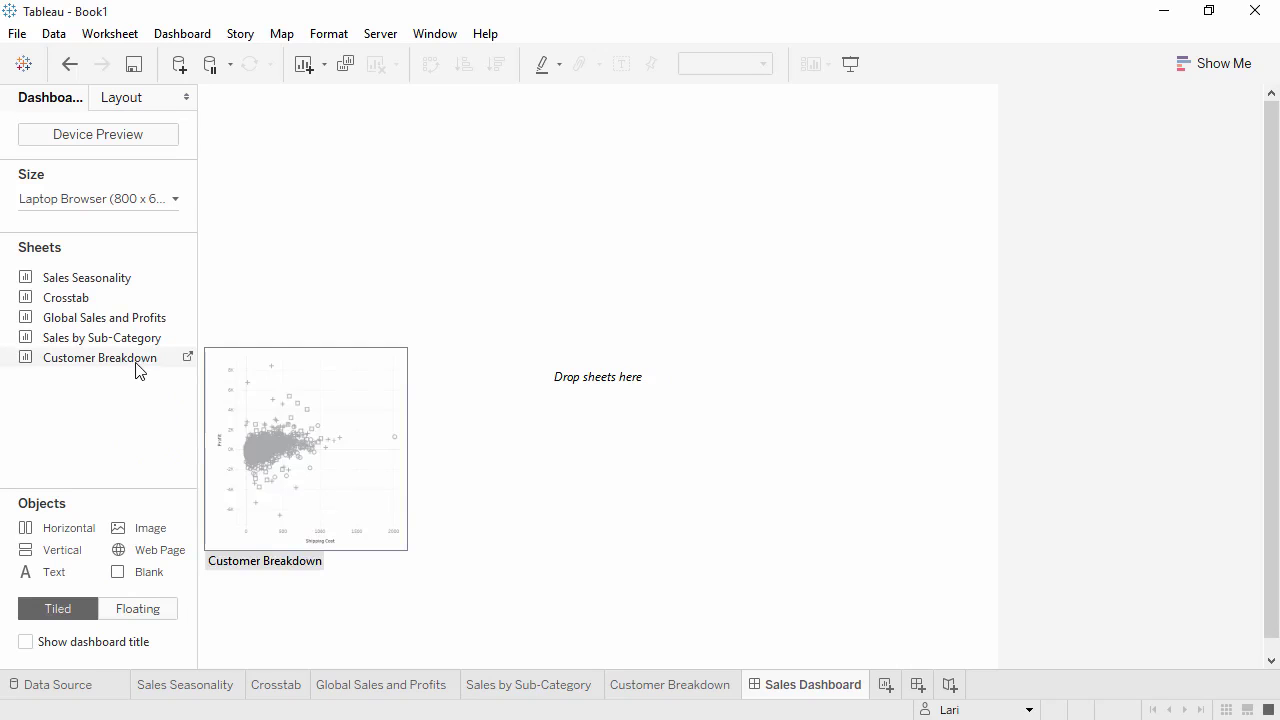
# Step: Place Global Sales and Profits above Sales by Sub-Category and Customer Breakdown side by side, and show the dashboard title
pyautogui.moveTo(137, 344)
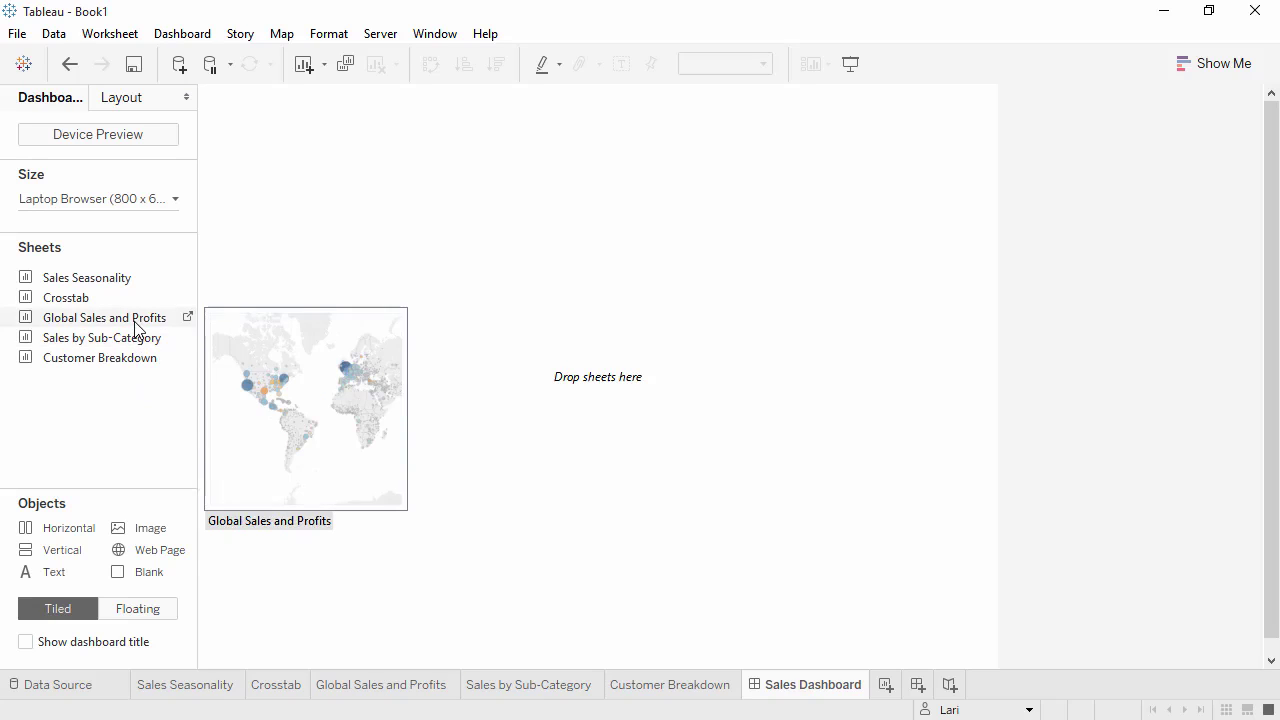
pyautogui.moveTo(137, 328); pyautogui.dragTo(331, 324)
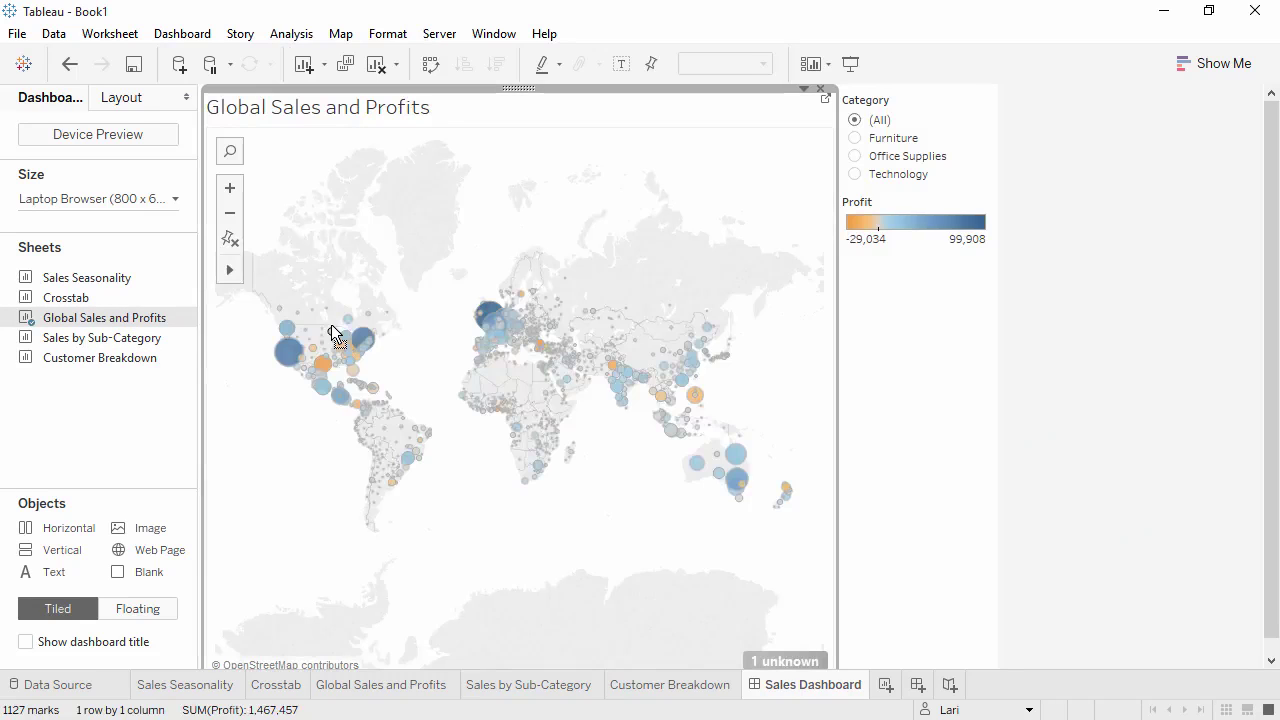
pyautogui.moveTo(128, 342); pyautogui.dragTo(241, 503)
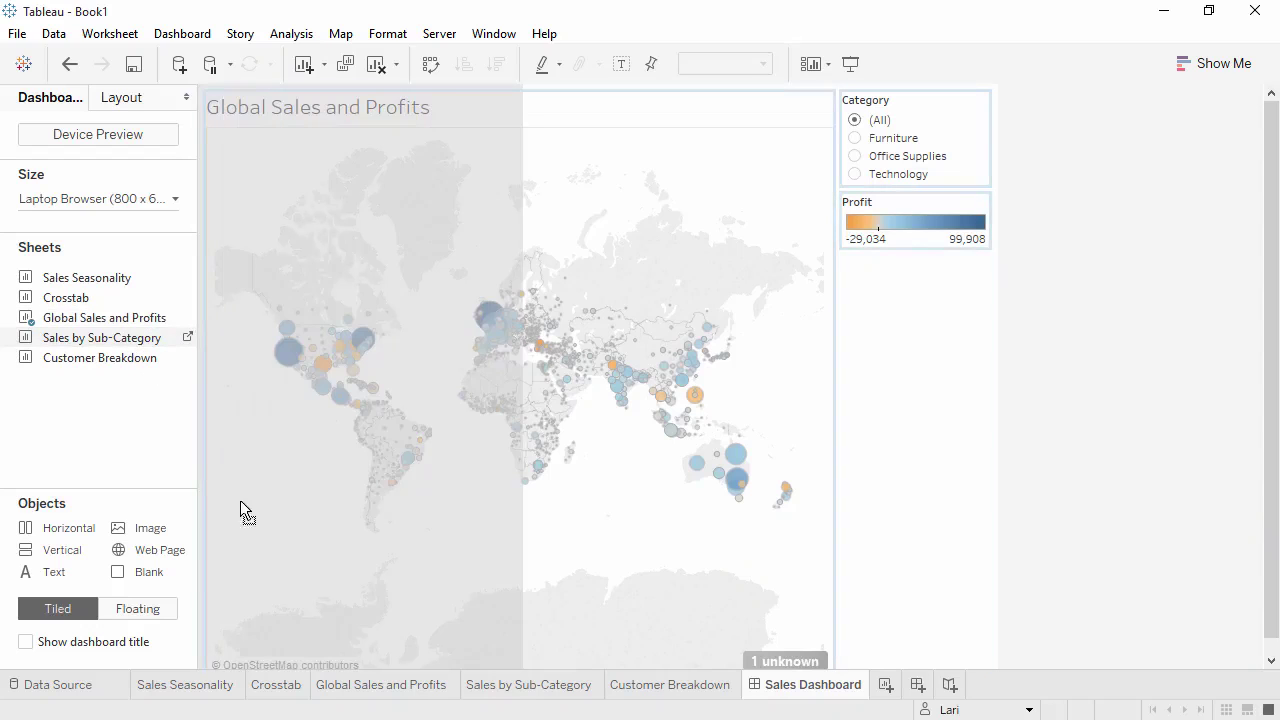
pyautogui.moveTo(272, 583); pyautogui.dragTo(289, 654)
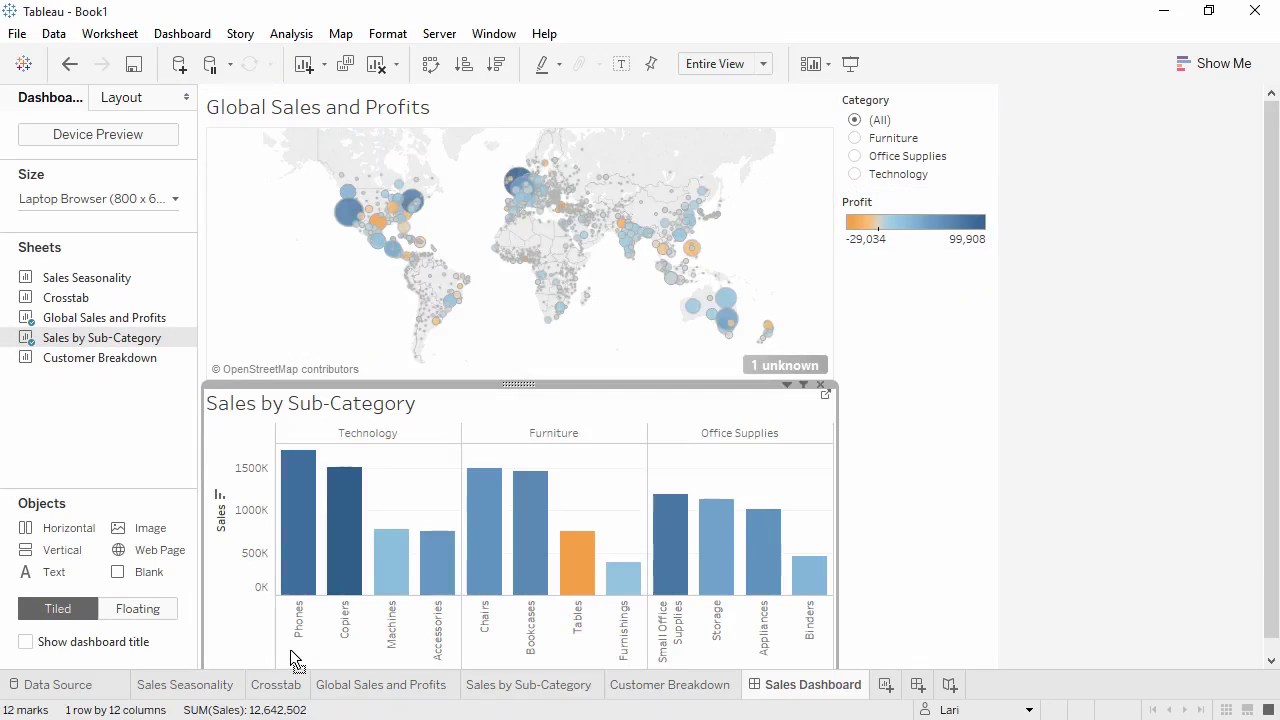
pyautogui.moveTo(128, 358); pyautogui.dragTo(731, 573)
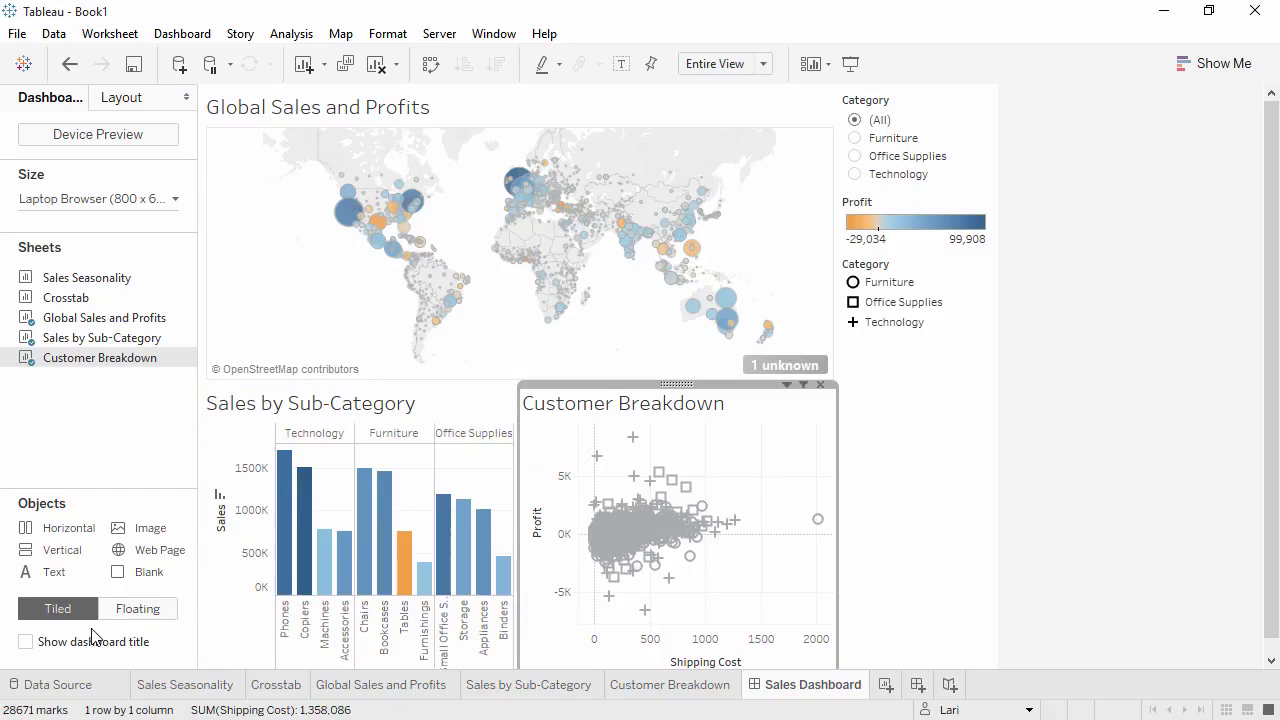
pyautogui.click(36, 645)
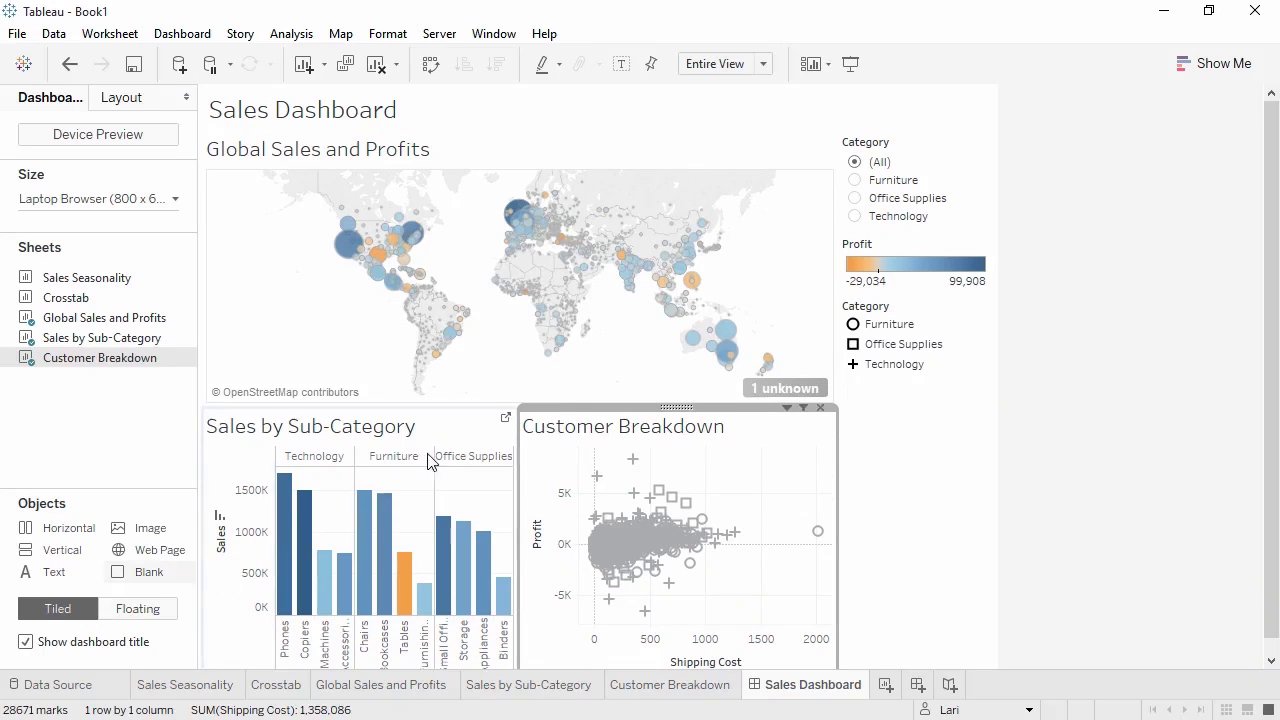
# Step: Test the dashboard's Category filter with Furniture, Office Supplies and Technology in turn
pyautogui.click(860, 182)
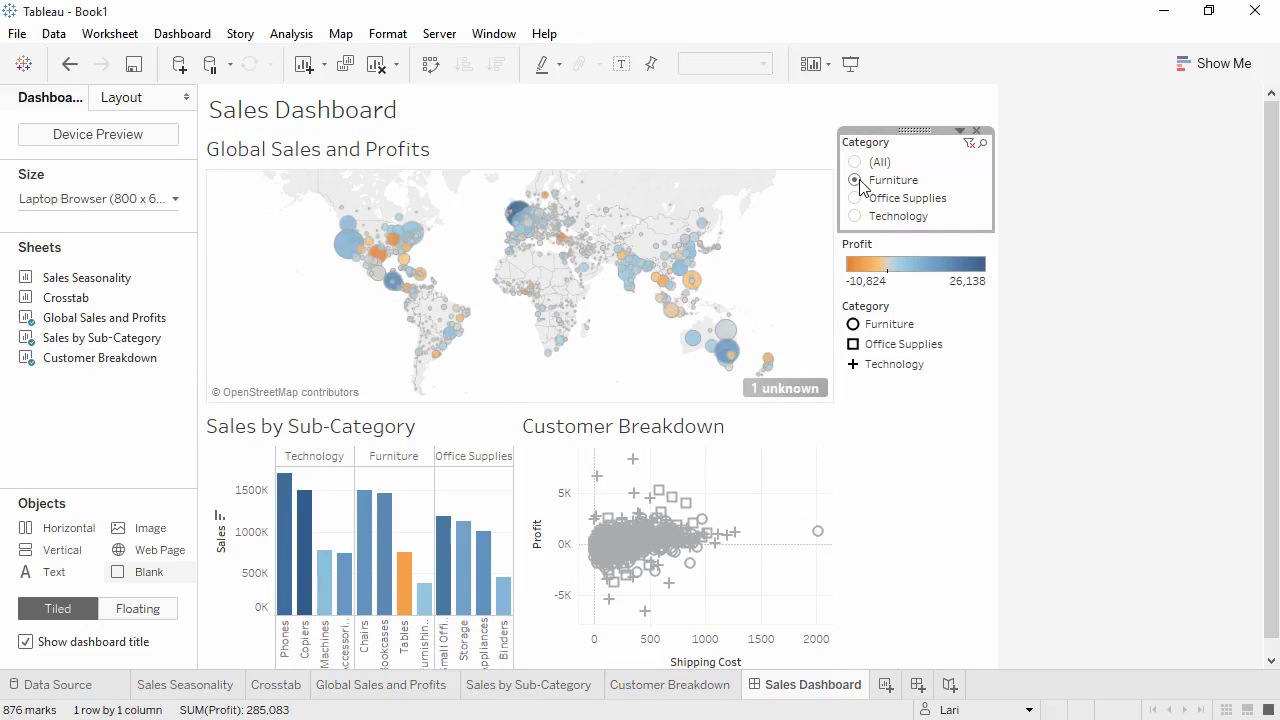
pyautogui.click(855, 198)
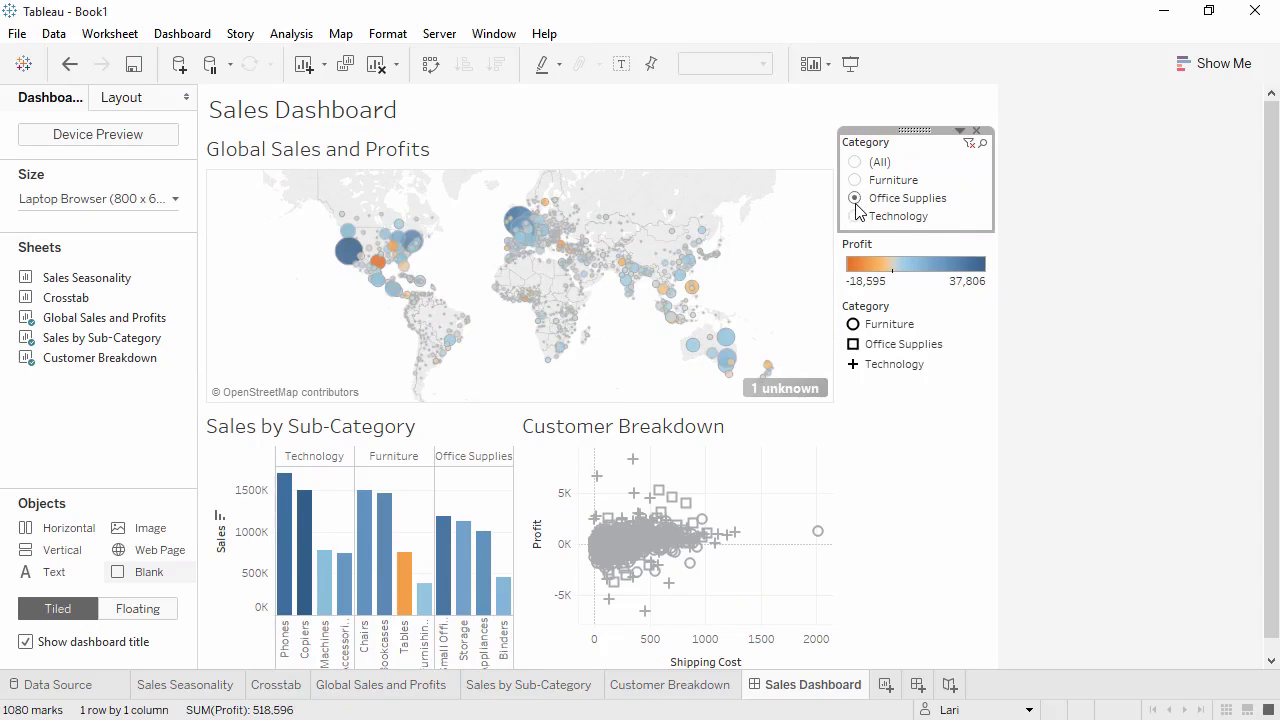
pyautogui.click(855, 216)
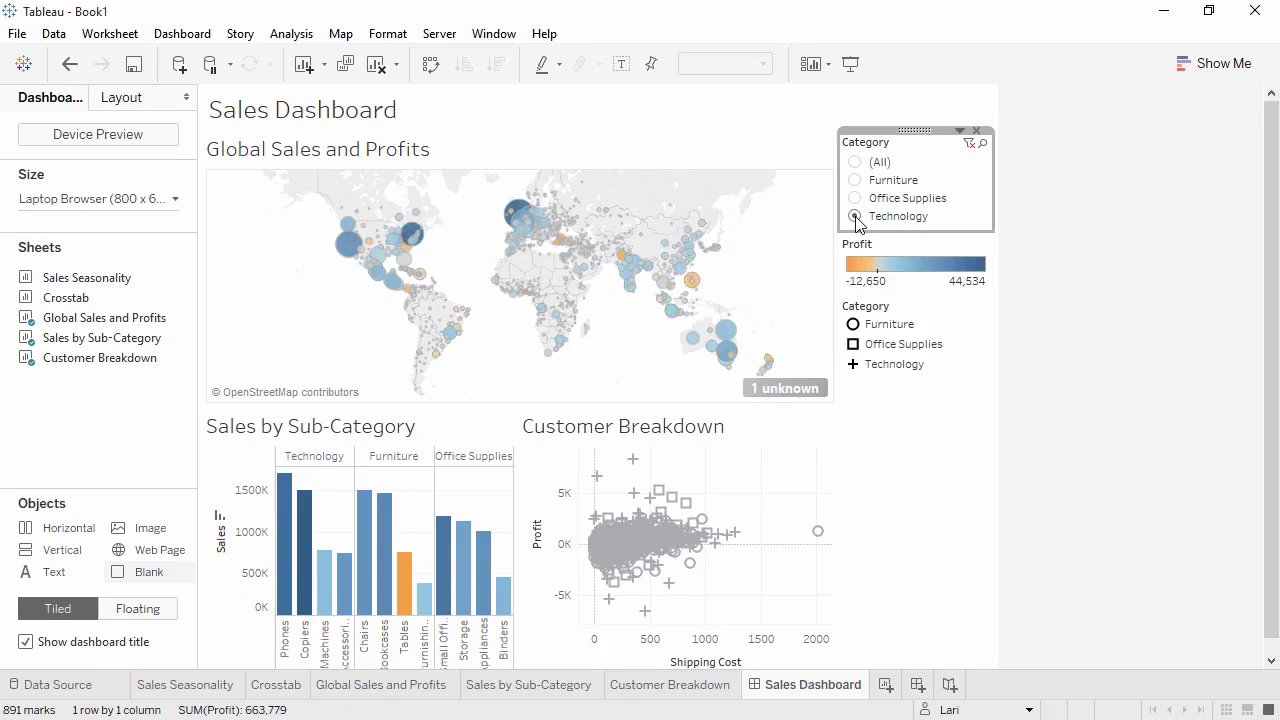
# Step: Apply the Category filter to all worksheets using this data source, and set the filter back to (All)
pyautogui.click(960, 133)
pyautogui.moveTo(940, 176)
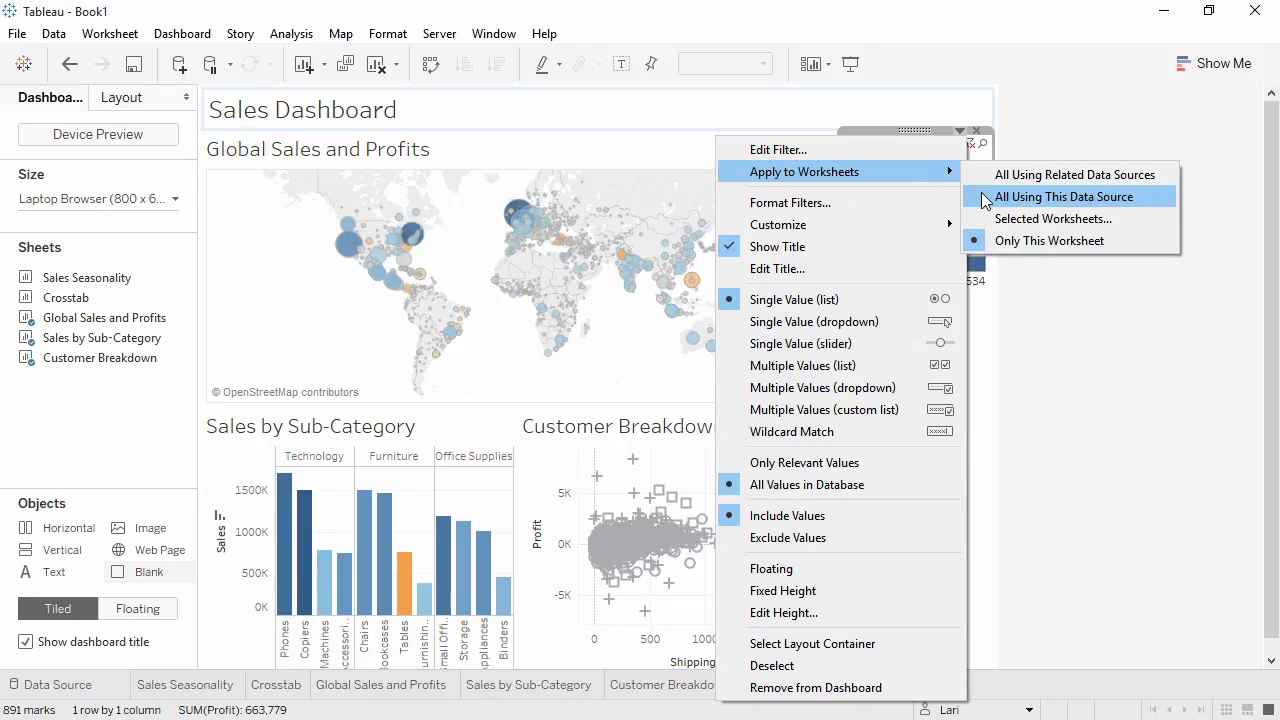
pyautogui.click(985, 201)
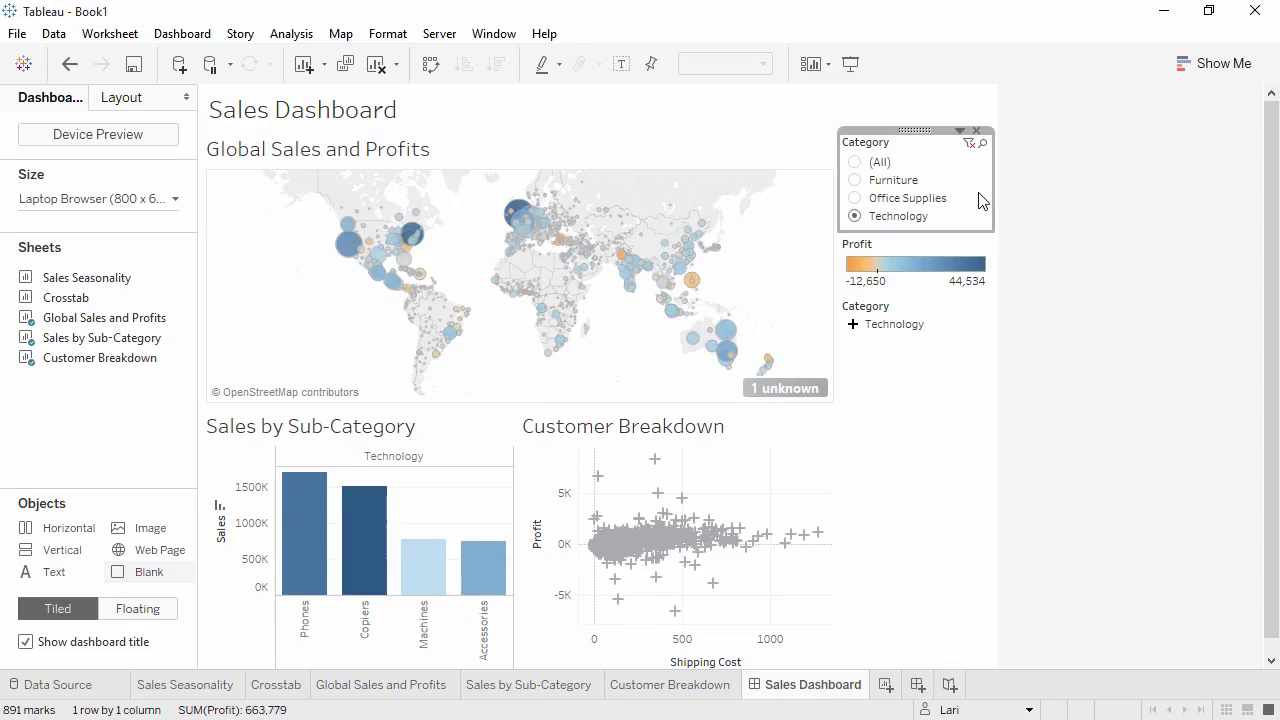
pyautogui.click(856, 164)
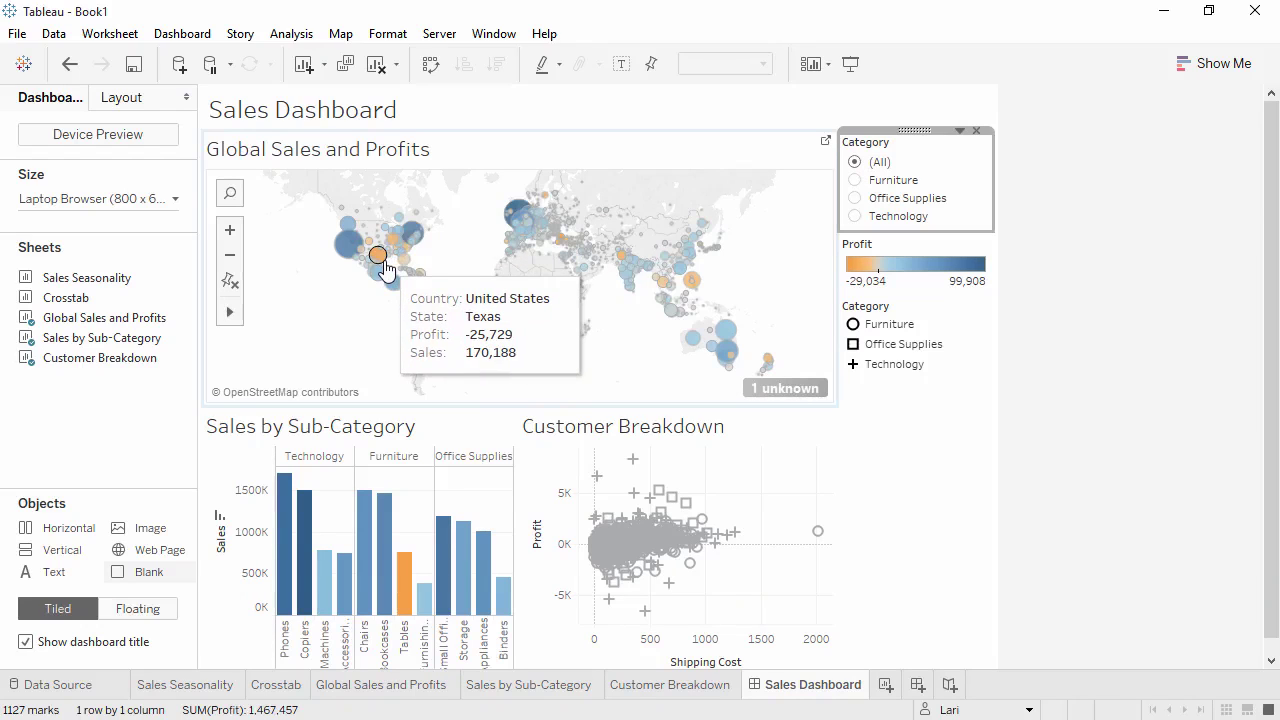
# Step: Make the Global Sales and Profits map filter the other dashboard views, test it with Texas, and clear the selection
pyautogui.click(378, 257)
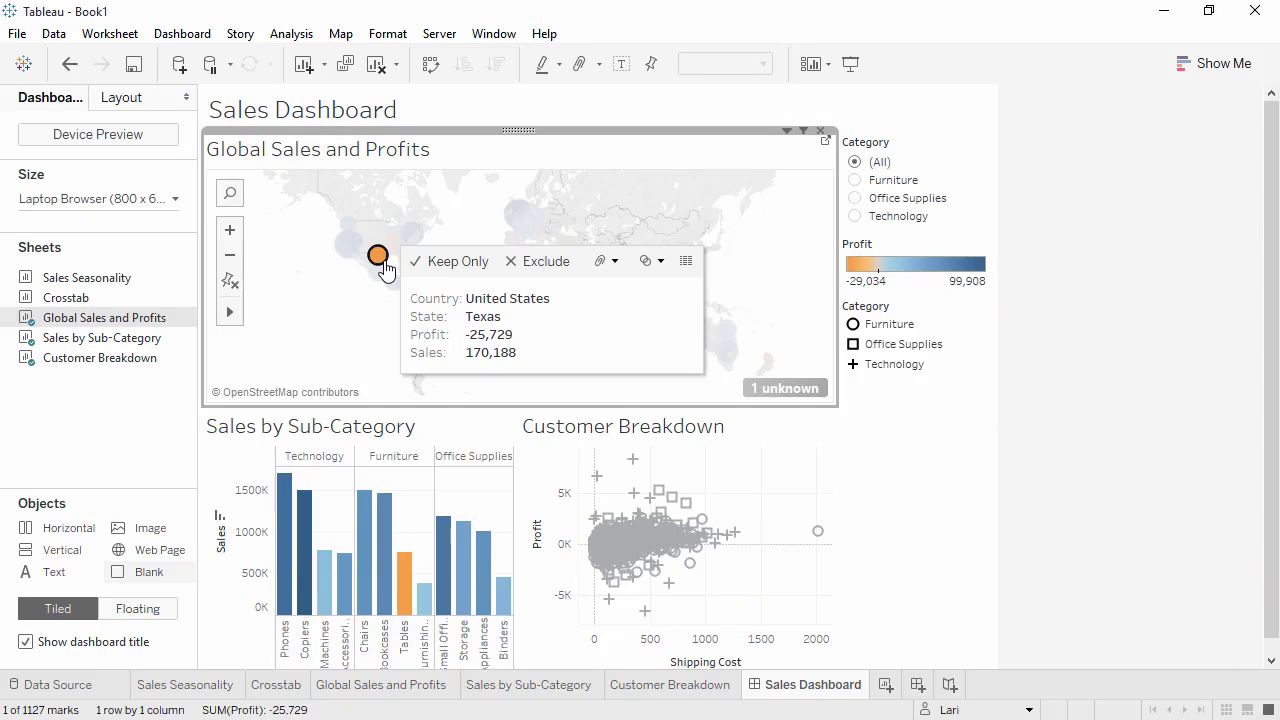
pyautogui.click(804, 132)
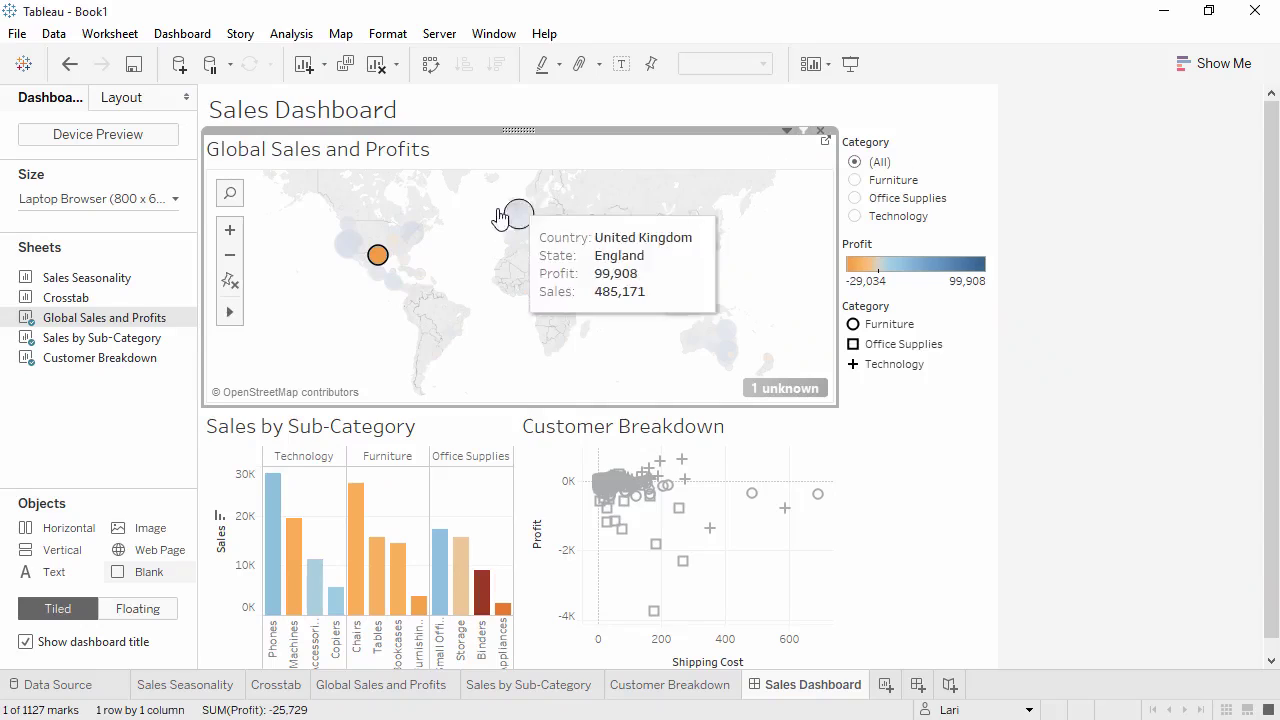
pyautogui.moveTo(380, 260)
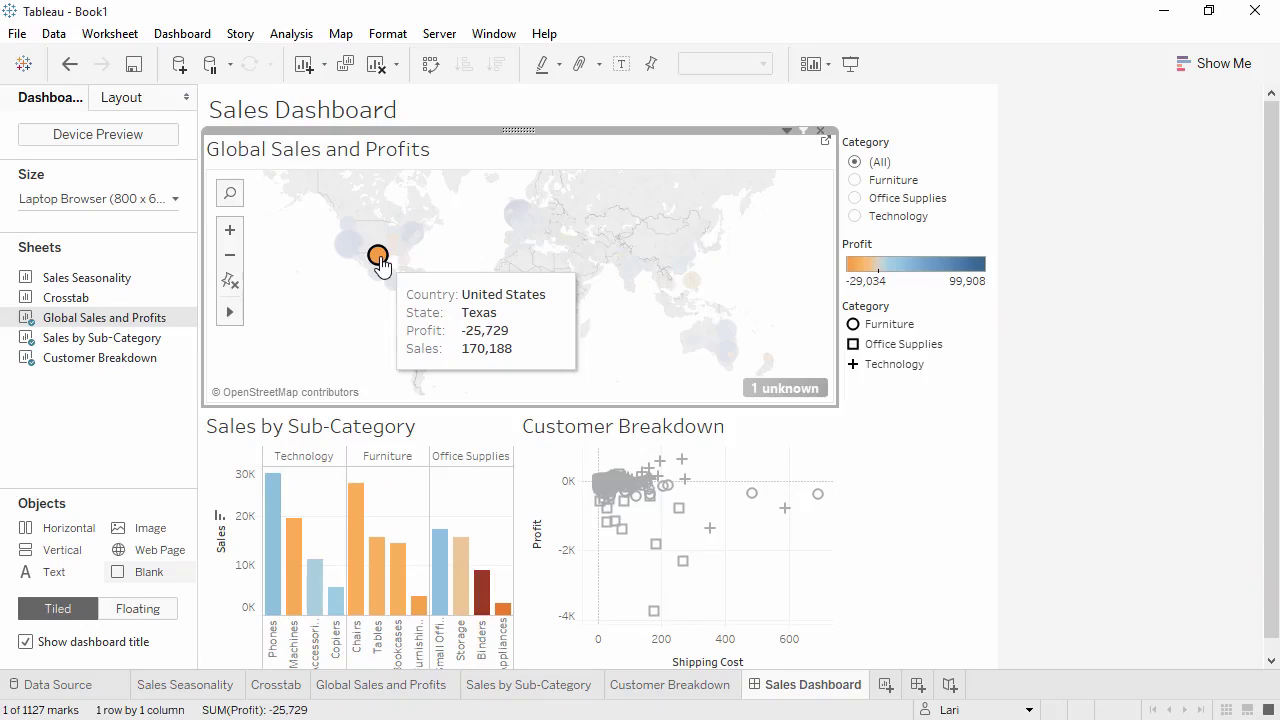
pyautogui.click(380, 260)
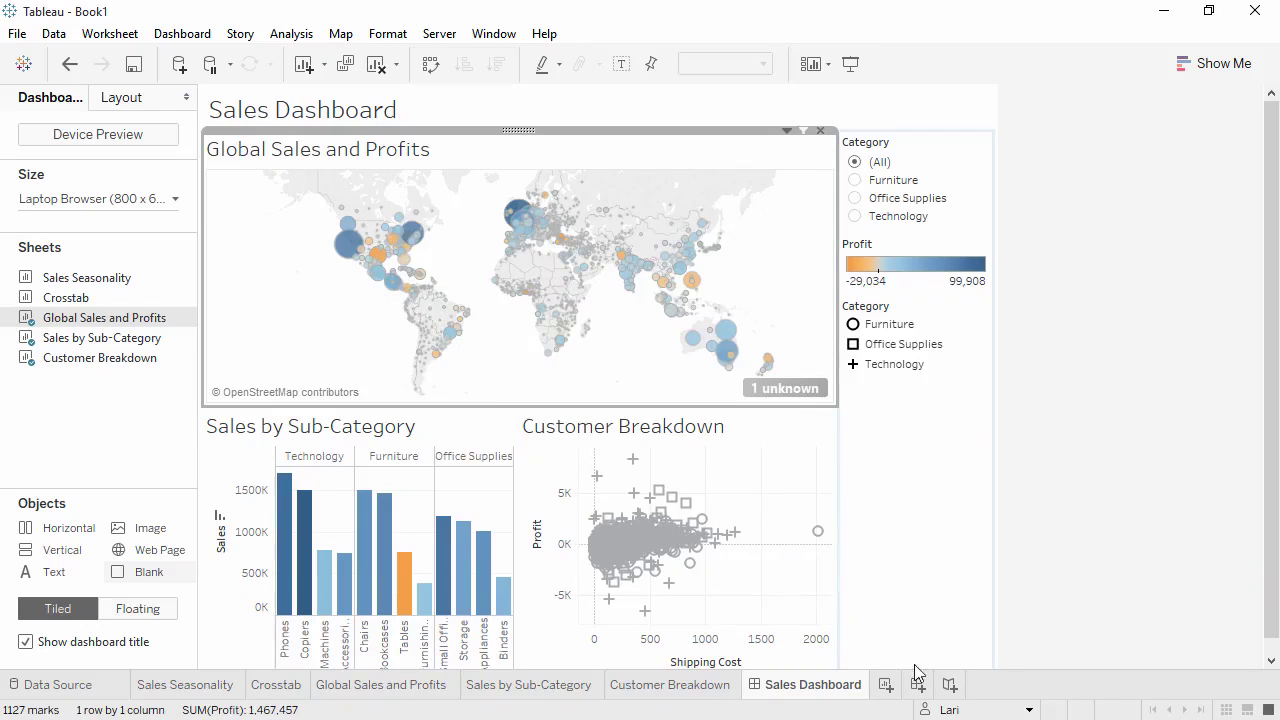
# Step: Create a new story and set its size to Automatic
pyautogui.click(950, 686)
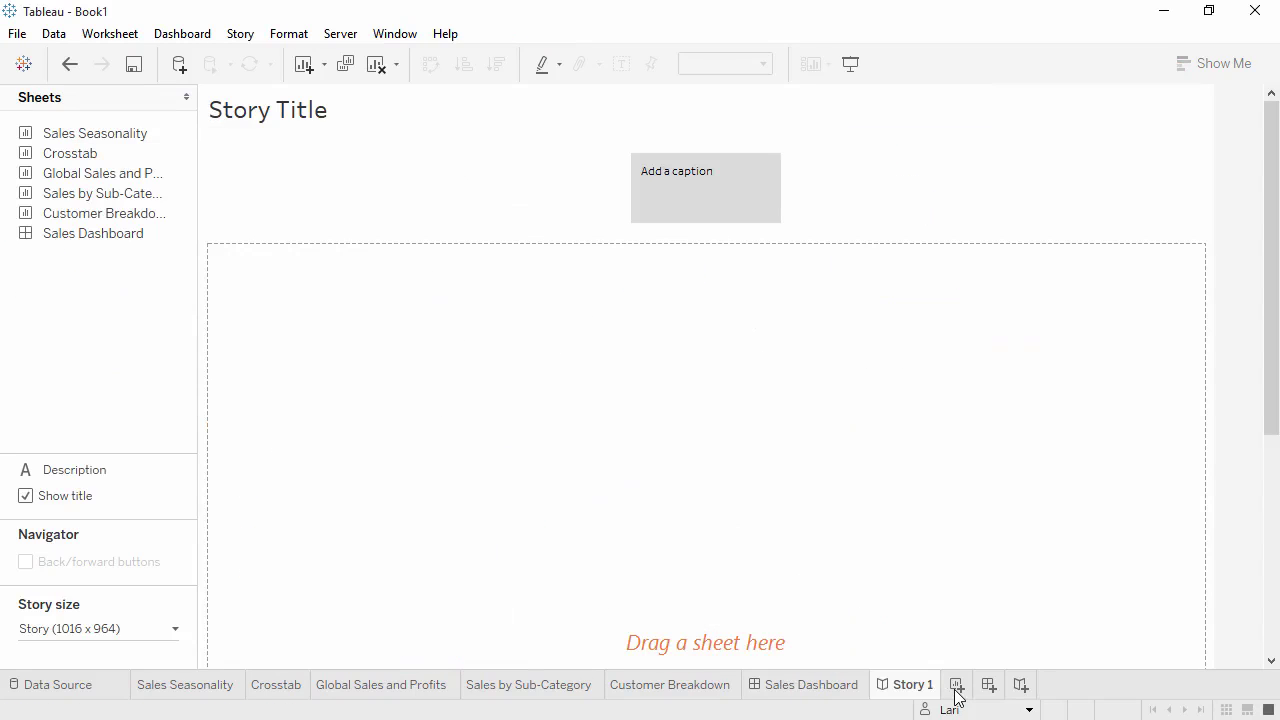
pyautogui.click(176, 636)
pyautogui.click(172, 516)
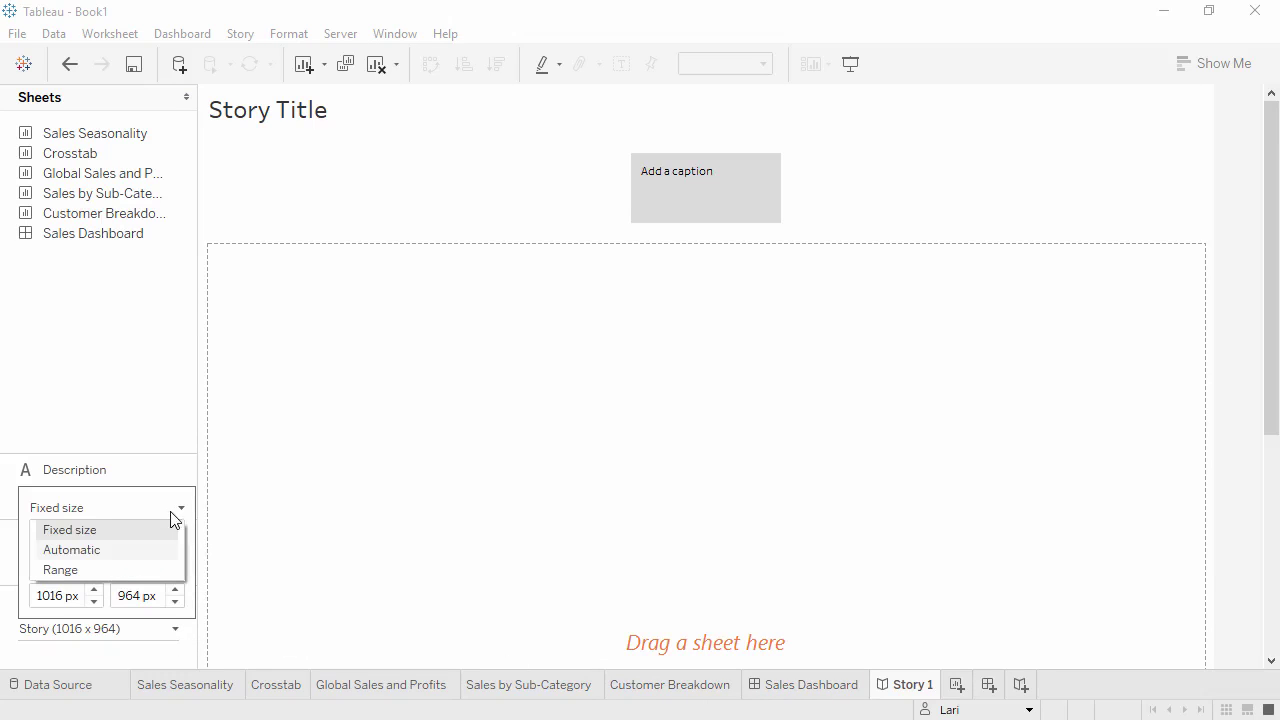
pyautogui.click(151, 551)
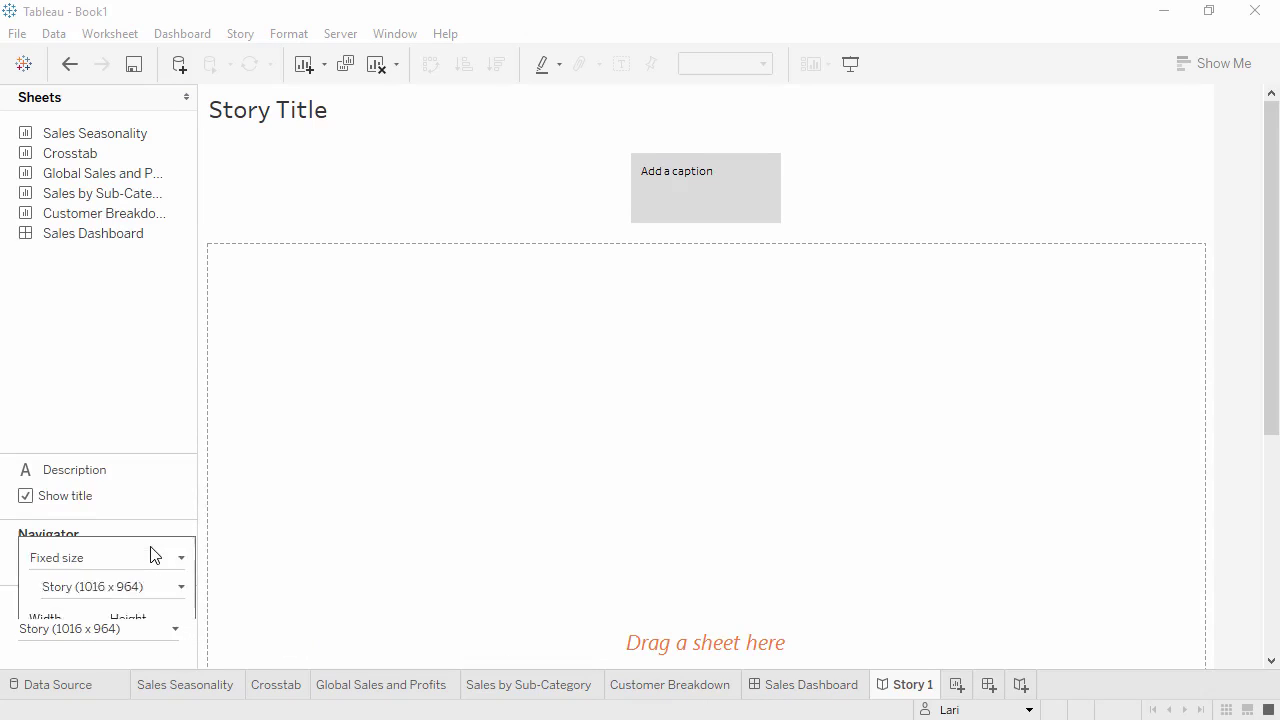
pyautogui.click(137, 374)
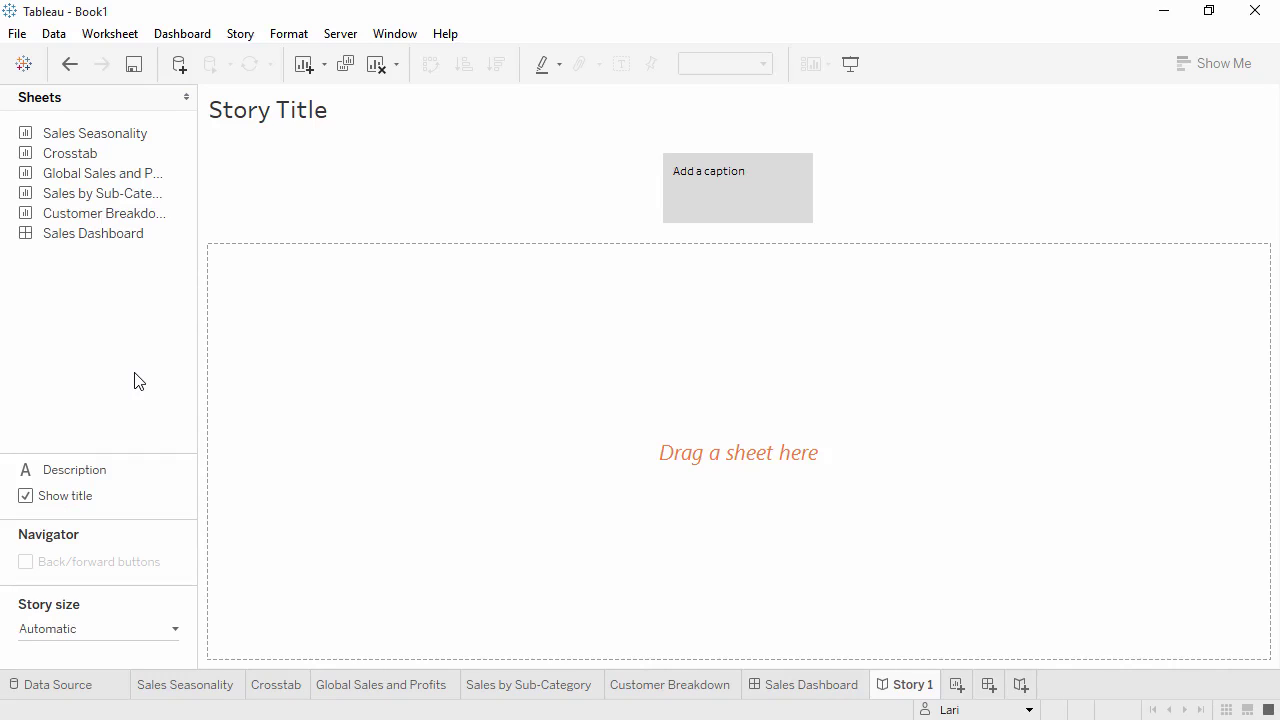
# Step: Add Global Sales and Profits as the first story point with the caption "Overall, our profits look strong"
pyautogui.moveTo(148, 176); pyautogui.dragTo(339, 298)
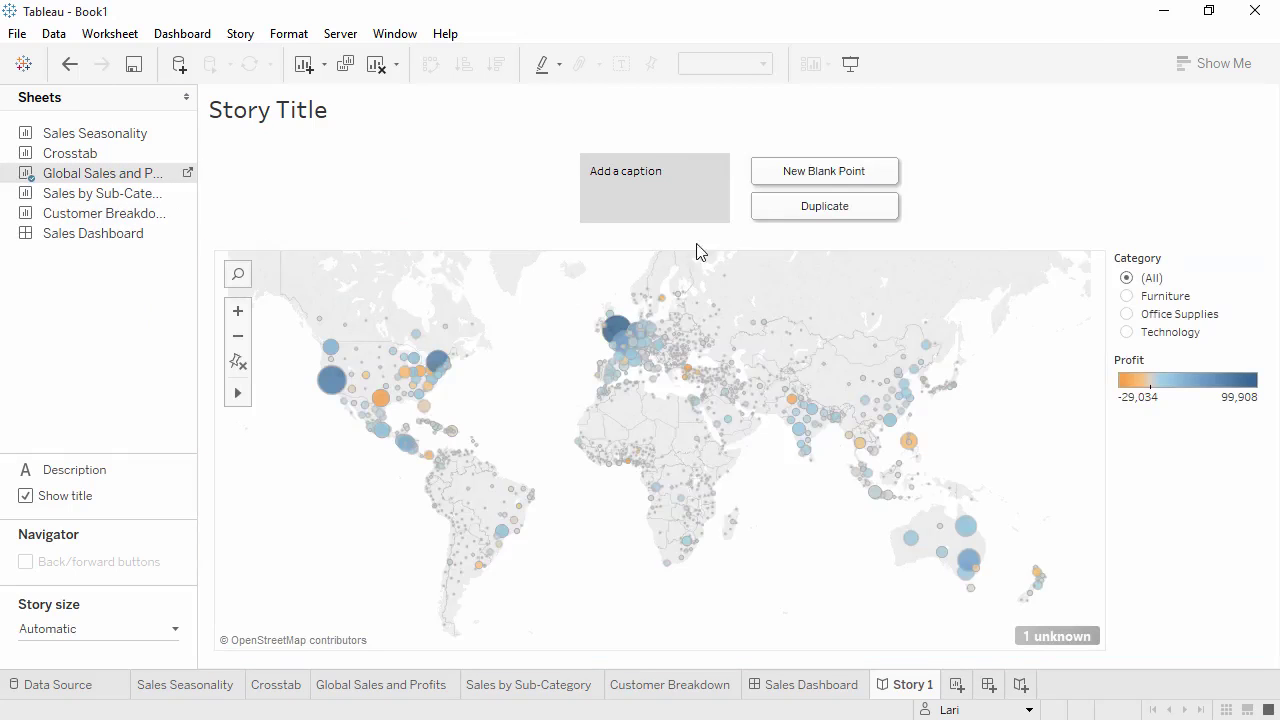
pyautogui.click(702, 180)
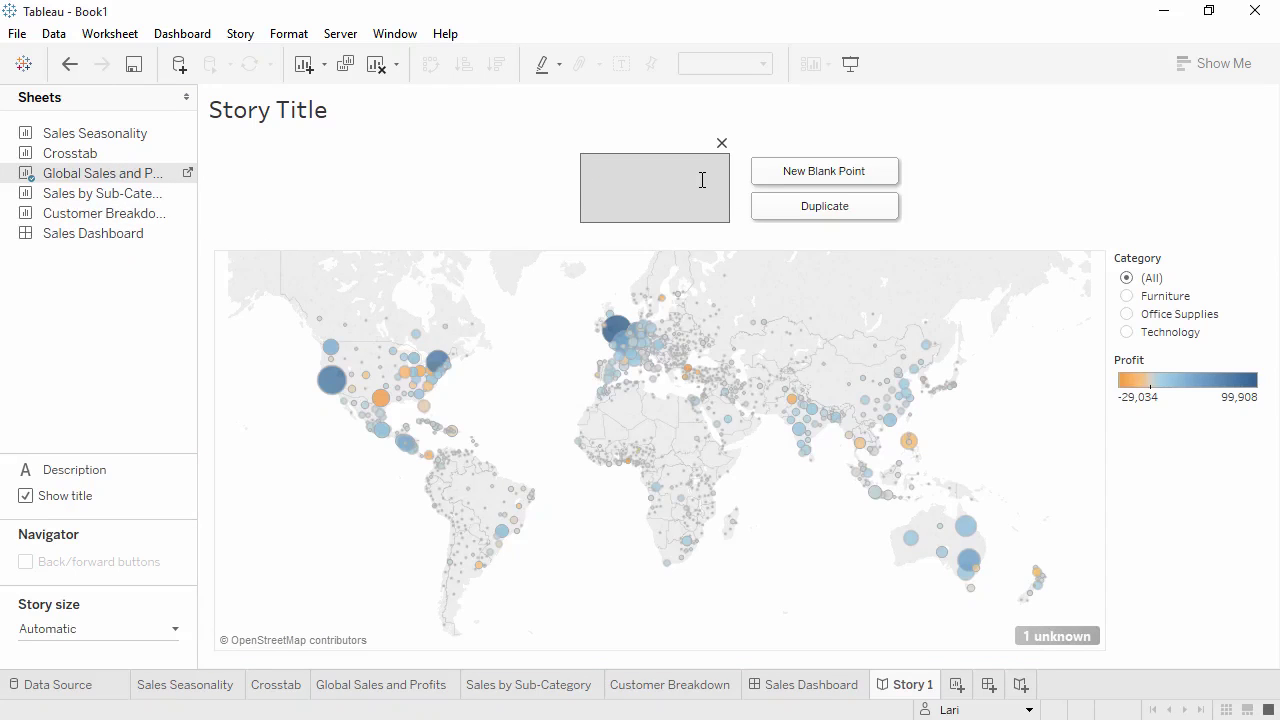
pyautogui.write('Overall, our profits look strong')
pyautogui.click(460, 190)
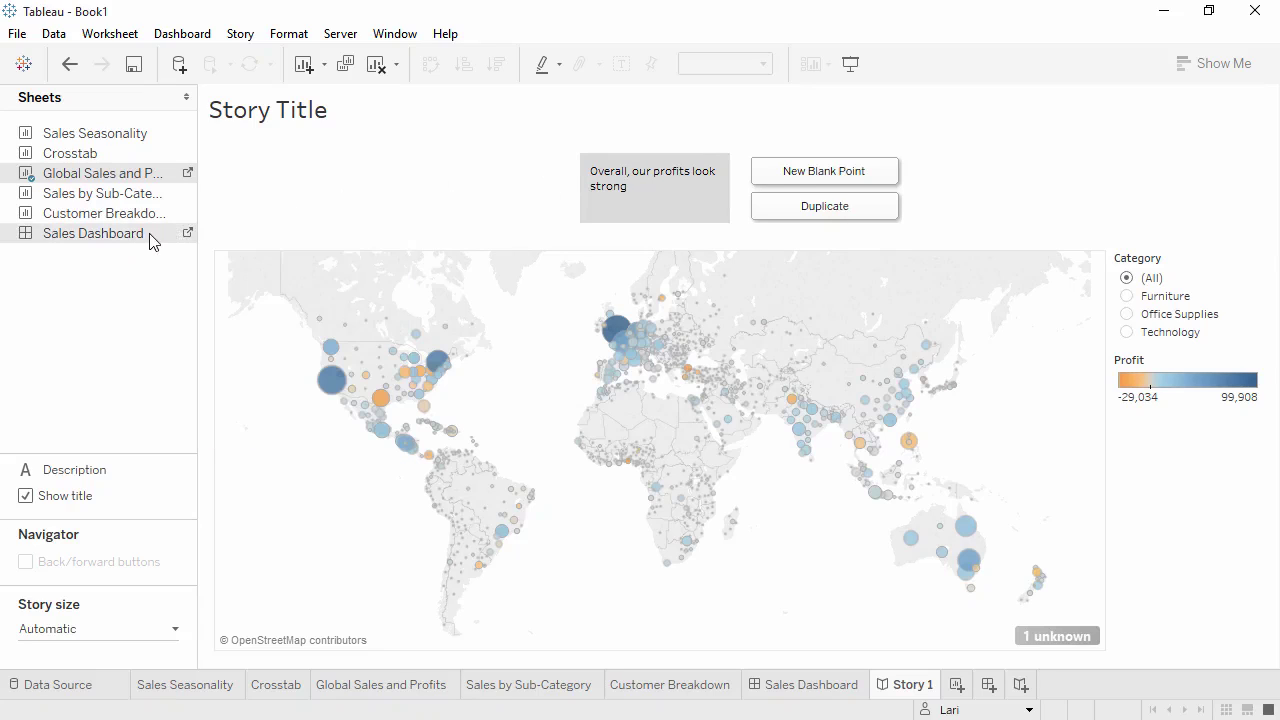
# Step: Add Sales Dashboard as the second story point, and fit the dashboard to Story 1 with its title hidden
pyautogui.moveTo(151, 240); pyautogui.dragTo(801, 210)
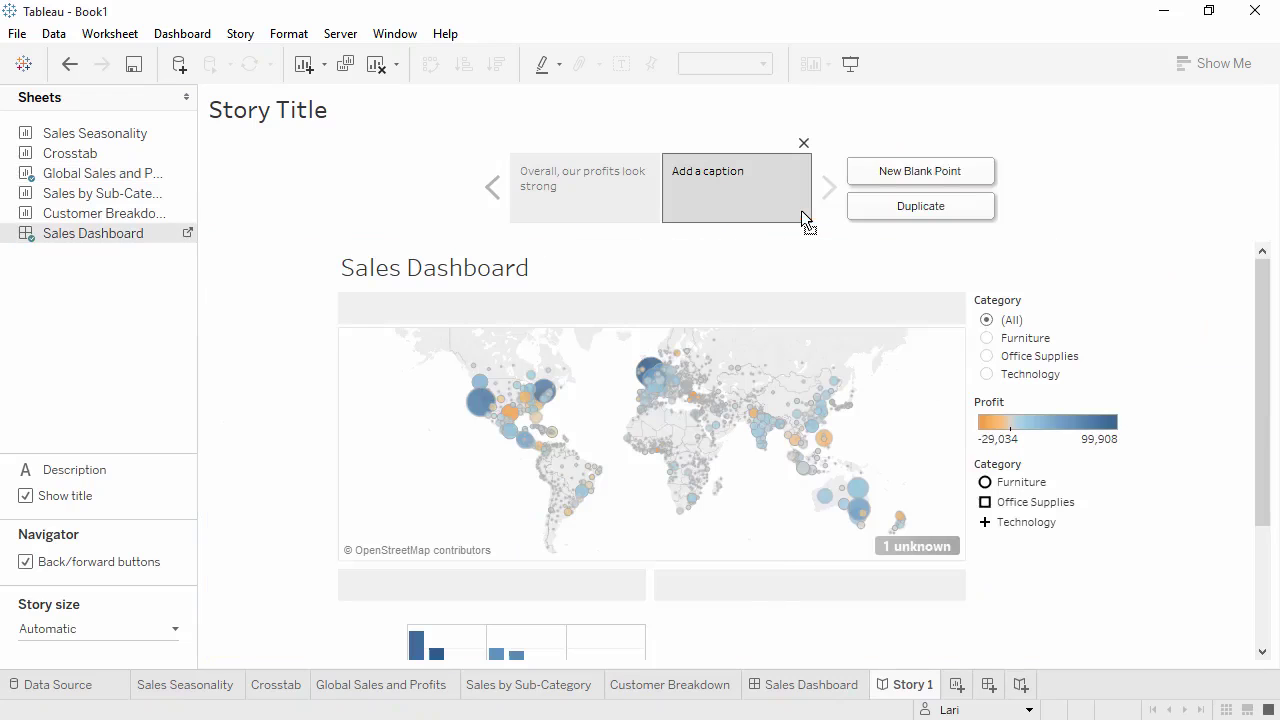
pyautogui.click(189, 233)
pyautogui.click(176, 199)
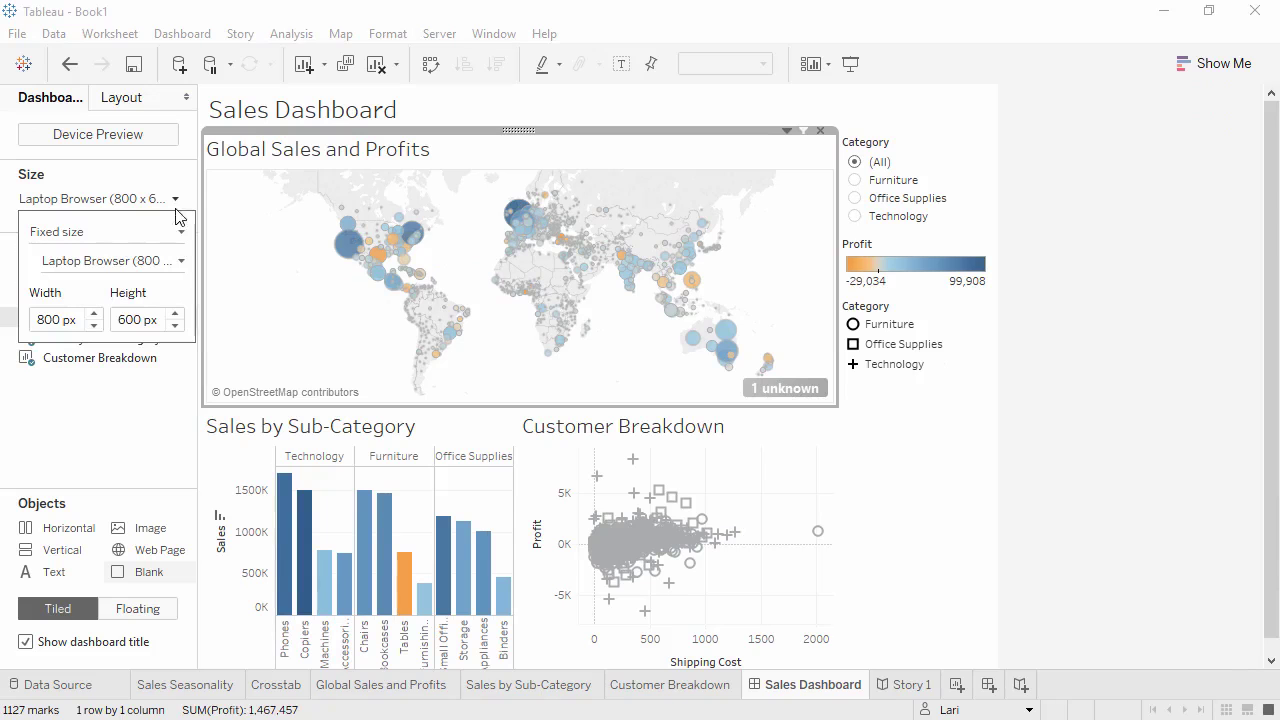
pyautogui.click(182, 261)
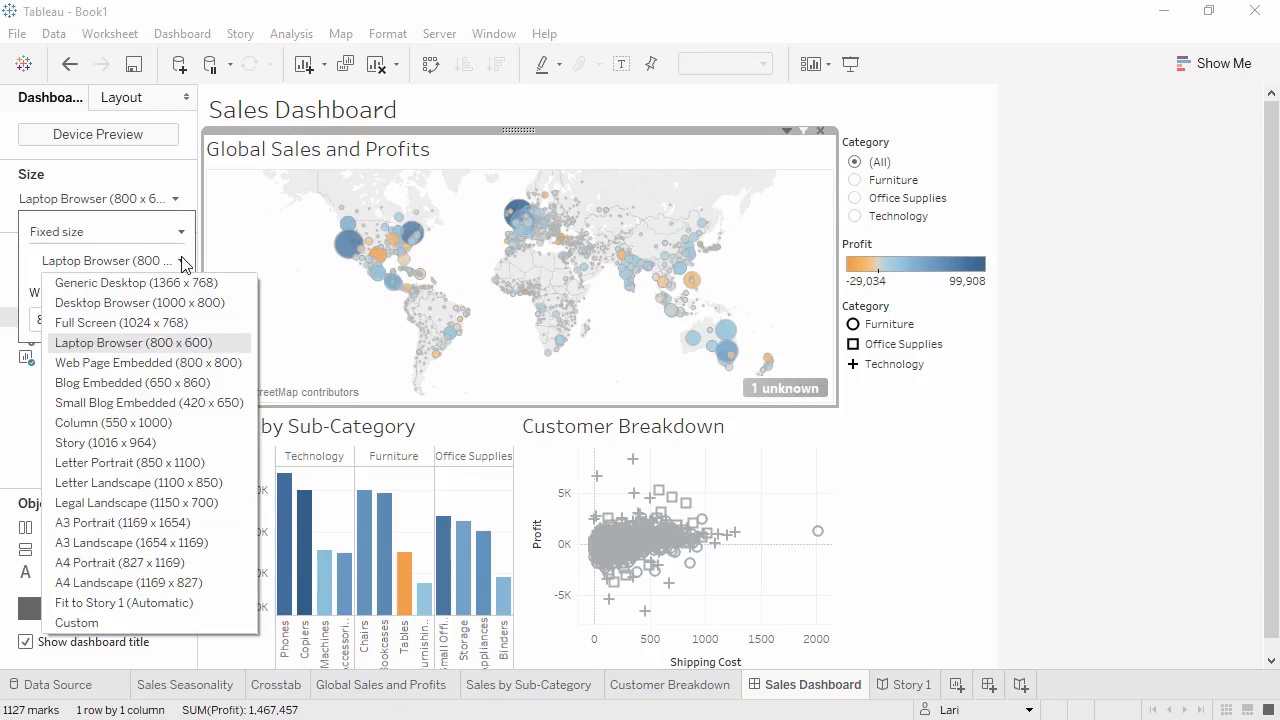
pyautogui.click(126, 603)
pyautogui.click(25, 642)
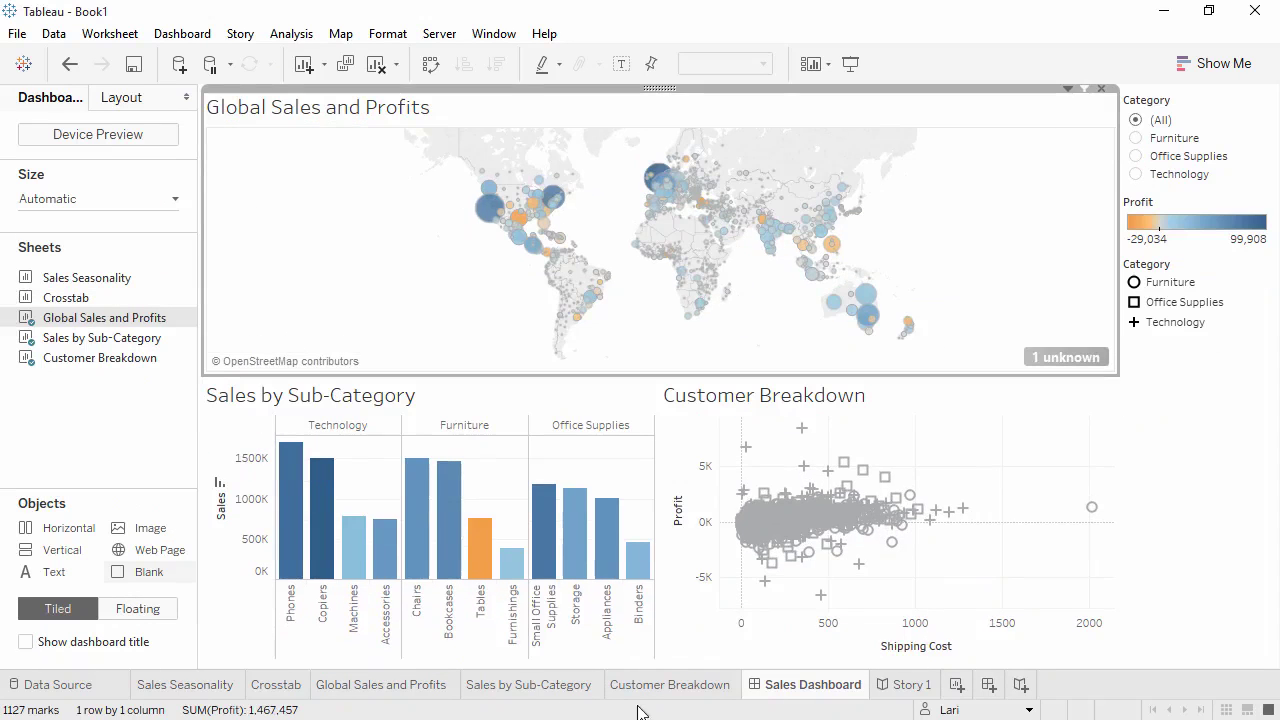
pyautogui.click(896, 694)
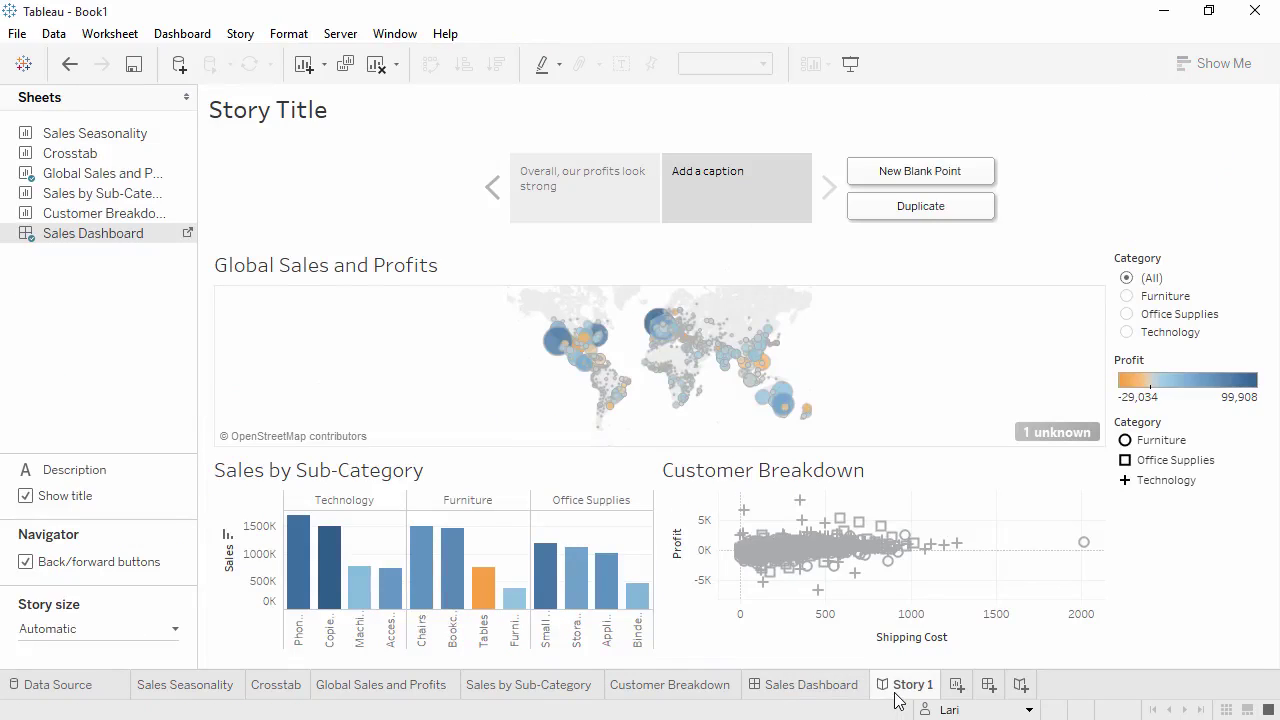
# Step: Filter the second story point to Office Supplies, select Texas on its map, and update the point with these selections
pyautogui.click(1128, 297)
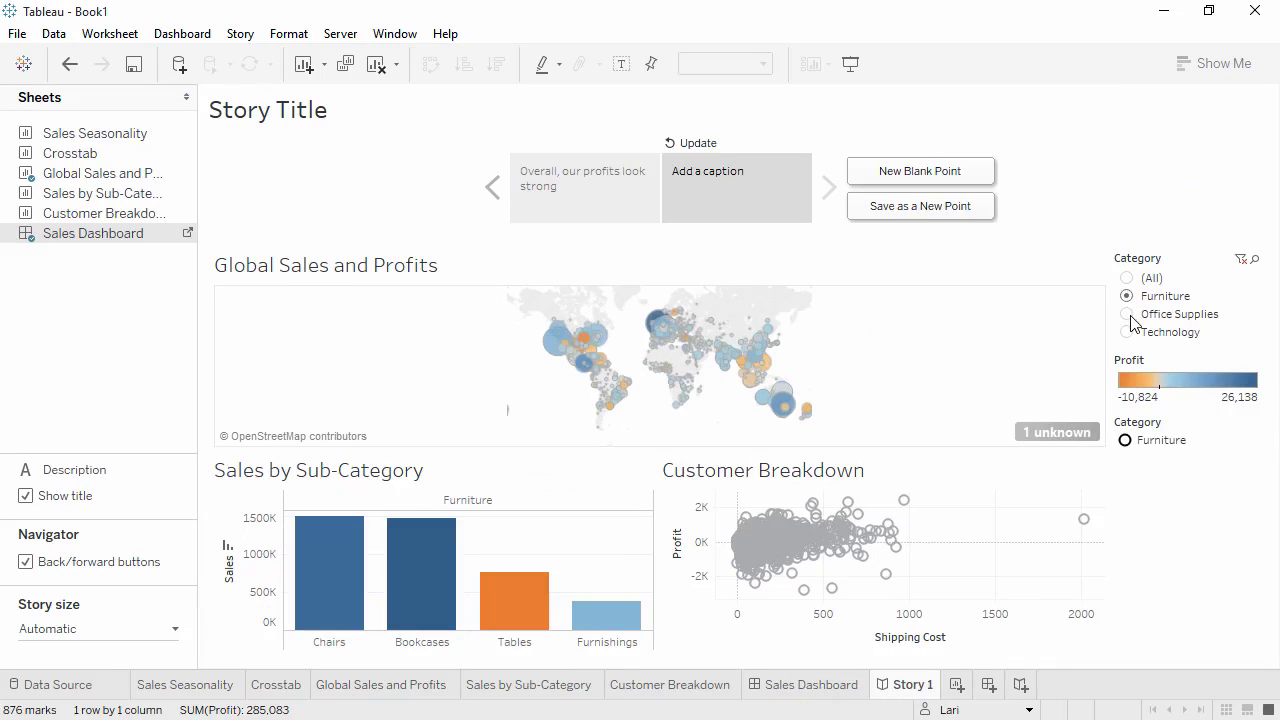
pyautogui.click(1128, 314)
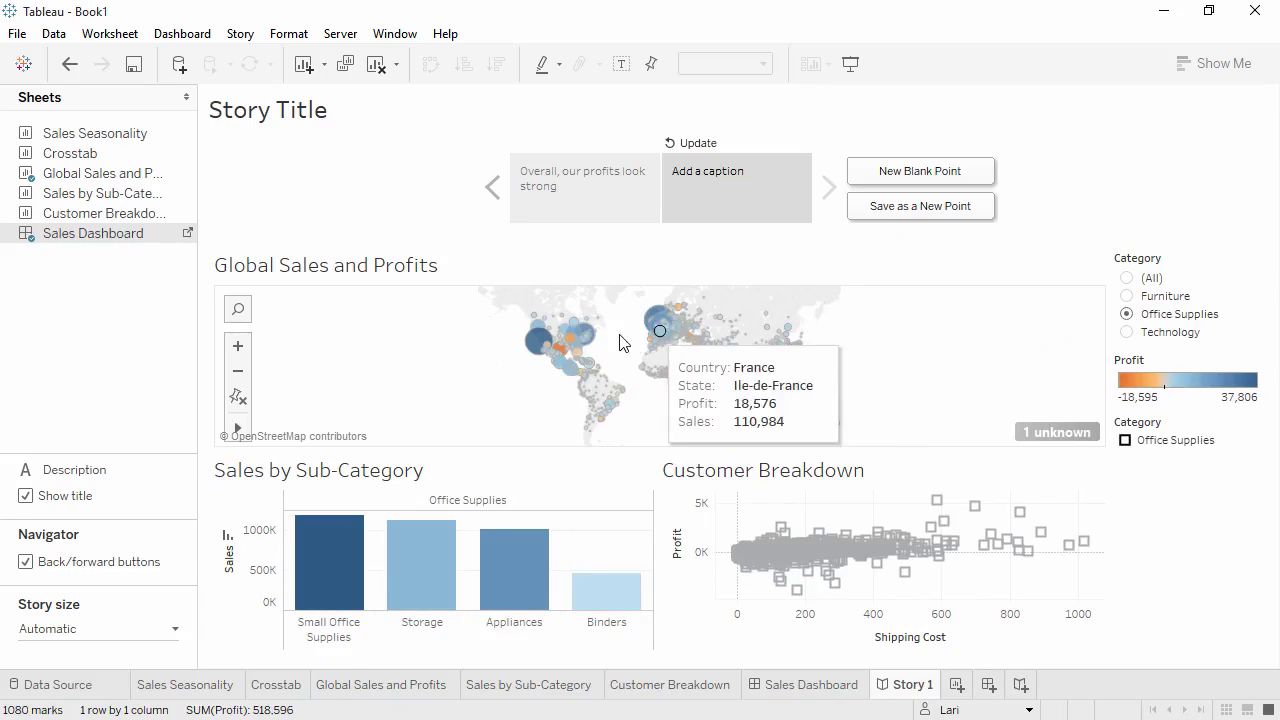
pyautogui.click(560, 350)
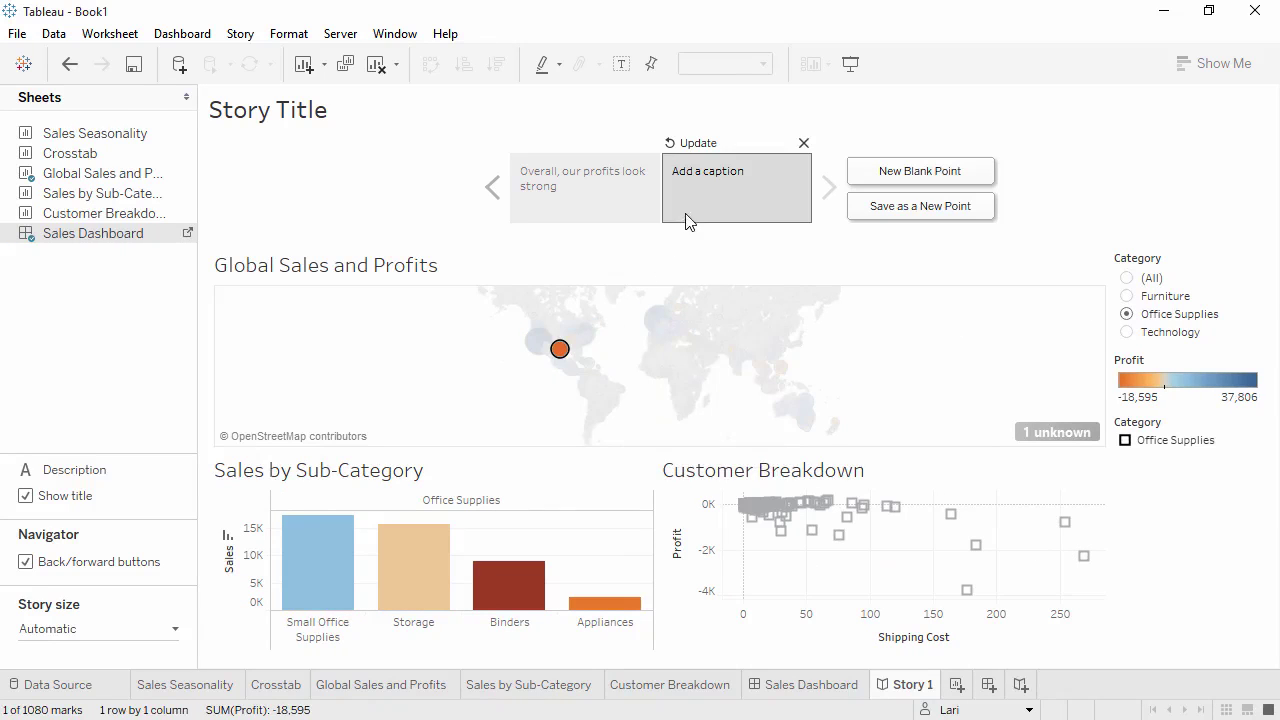
pyautogui.click(697, 145)
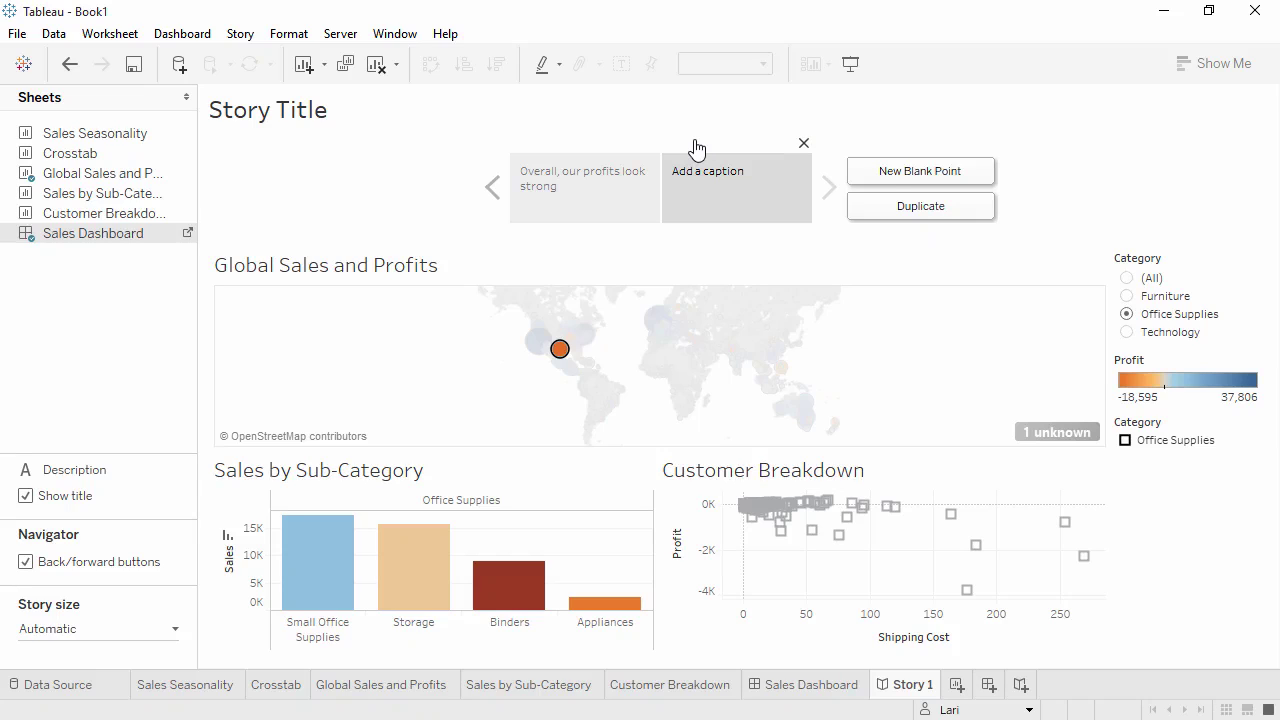
# Step: Caption the second story point "But there are problem areas" and set its Category filter to (All)
pyautogui.click(700, 187)
pyautogui.write('But there are problem areas')
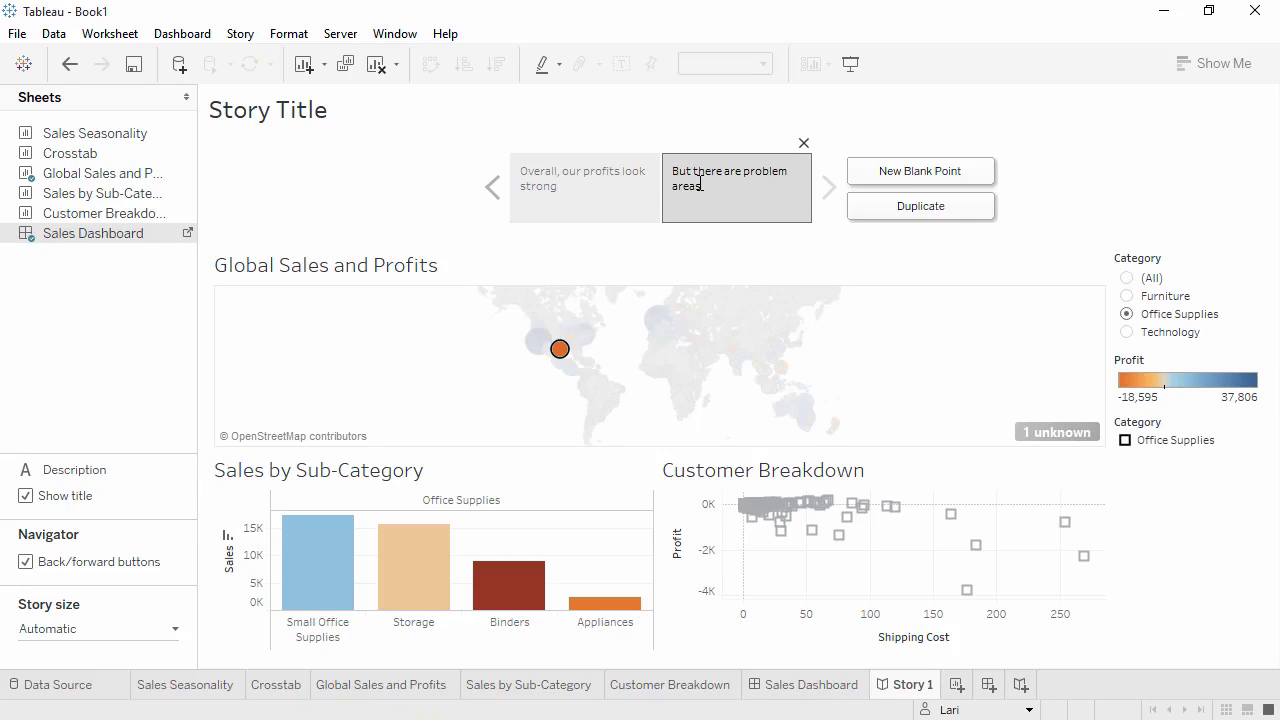
pyautogui.click(828, 270)
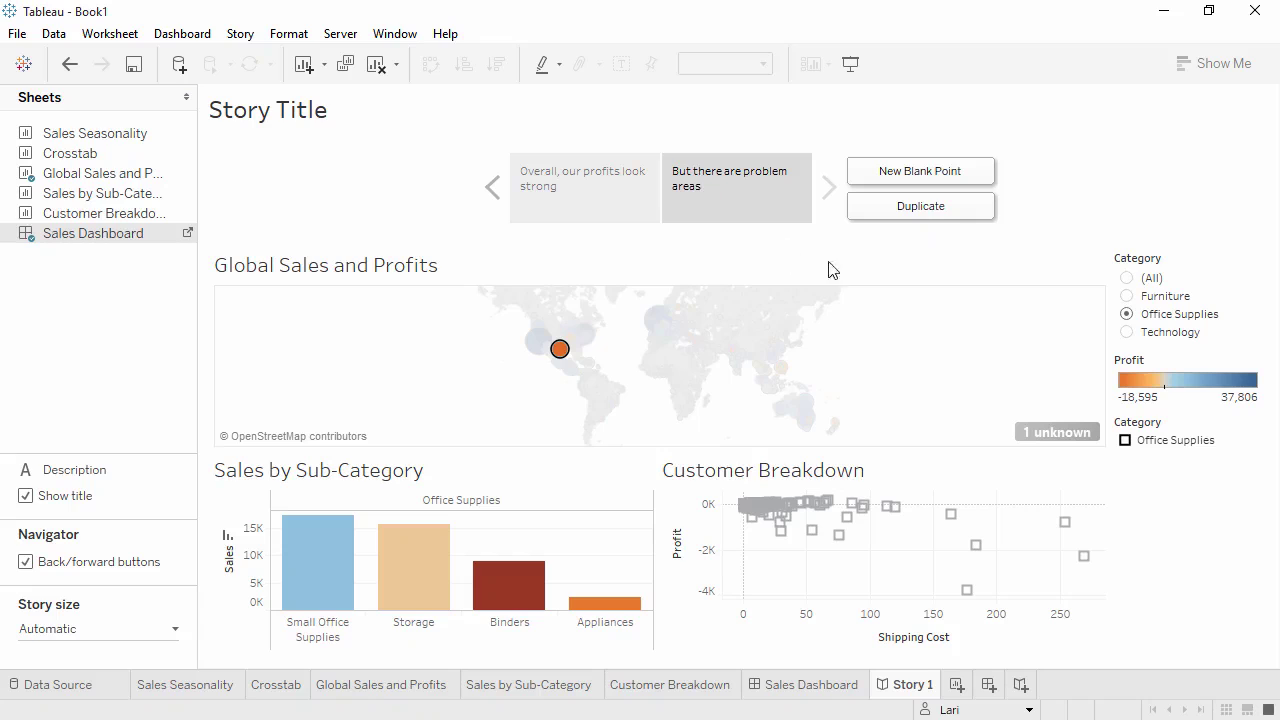
pyautogui.click(1128, 280)
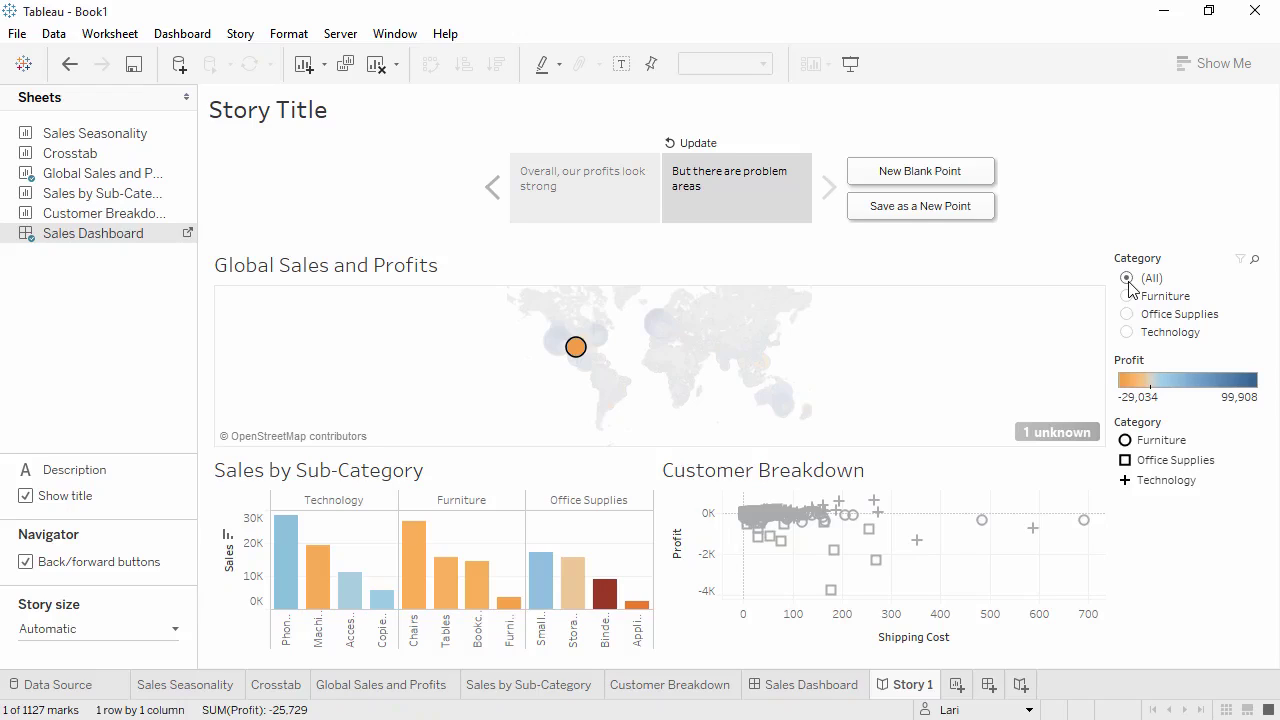
# Step: Set up publishing the workbook to the server as "Global Retail Sales and Profit" with the description "through 2015"
pyautogui.click(342, 36)
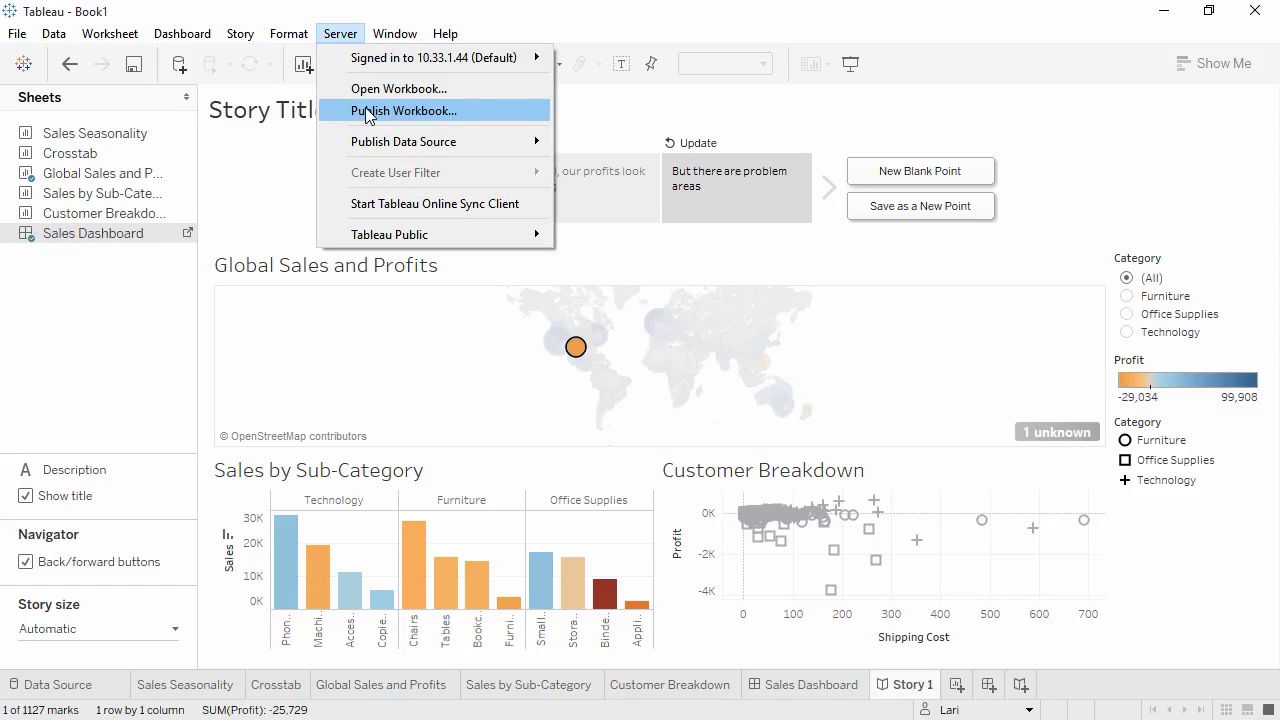
pyautogui.moveTo(370, 144)
pyautogui.click(370, 112)
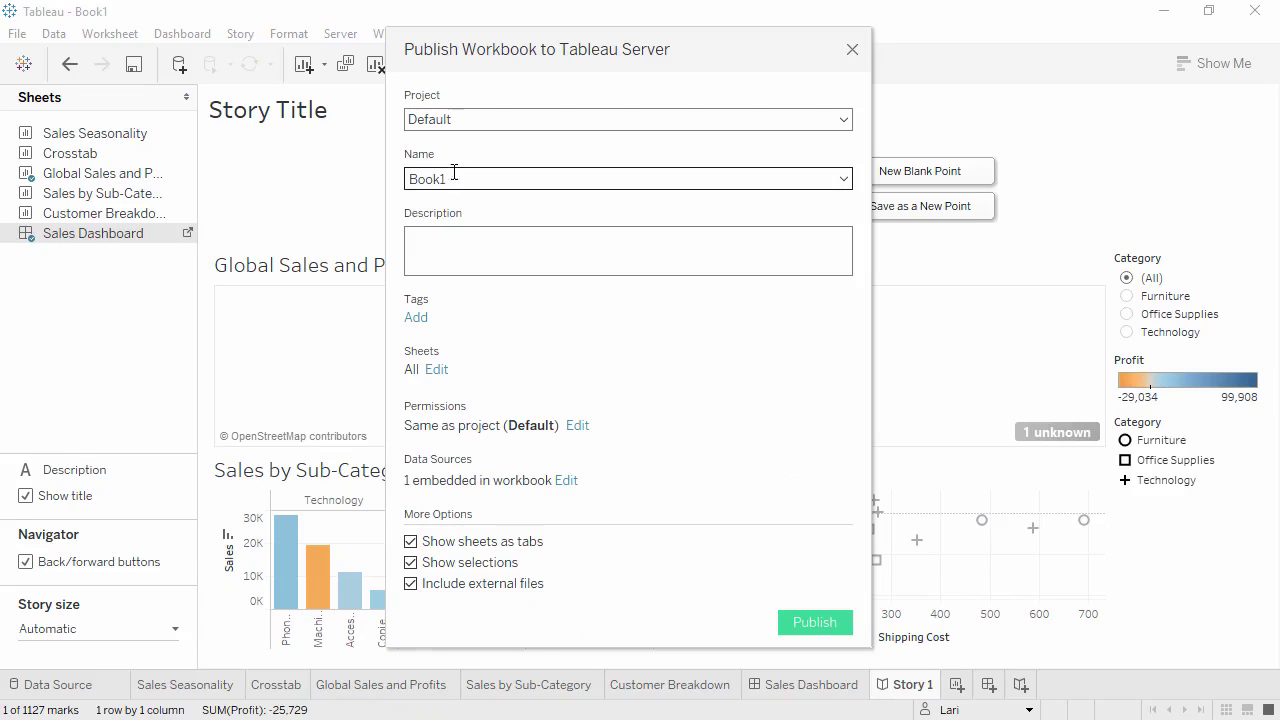
pyautogui.moveTo(460, 177); pyautogui.dragTo(386, 172)
pyautogui.write('Global Retail Sales and Profit')
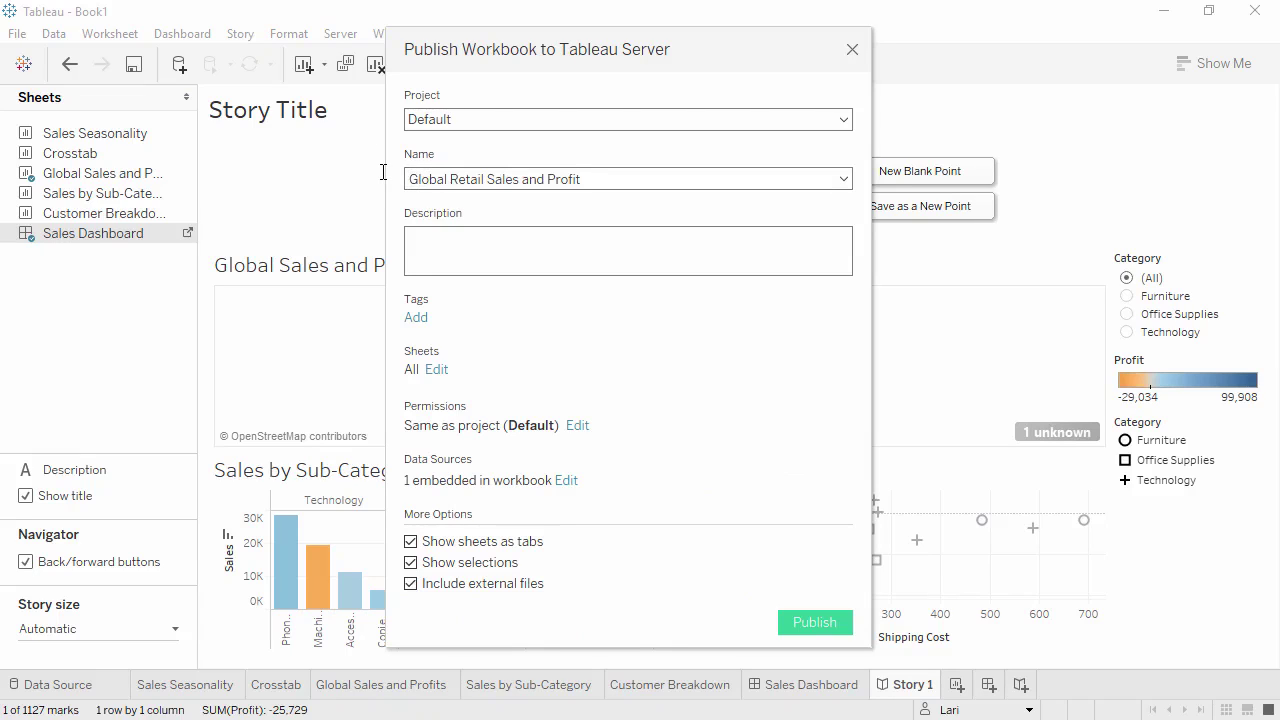
pyautogui.click(433, 251)
pyautogui.write('through 2015')
# Step: Add the existing sales tag to the publication, and turn off Show selections and Show sheets as tabs
pyautogui.click(416, 317)
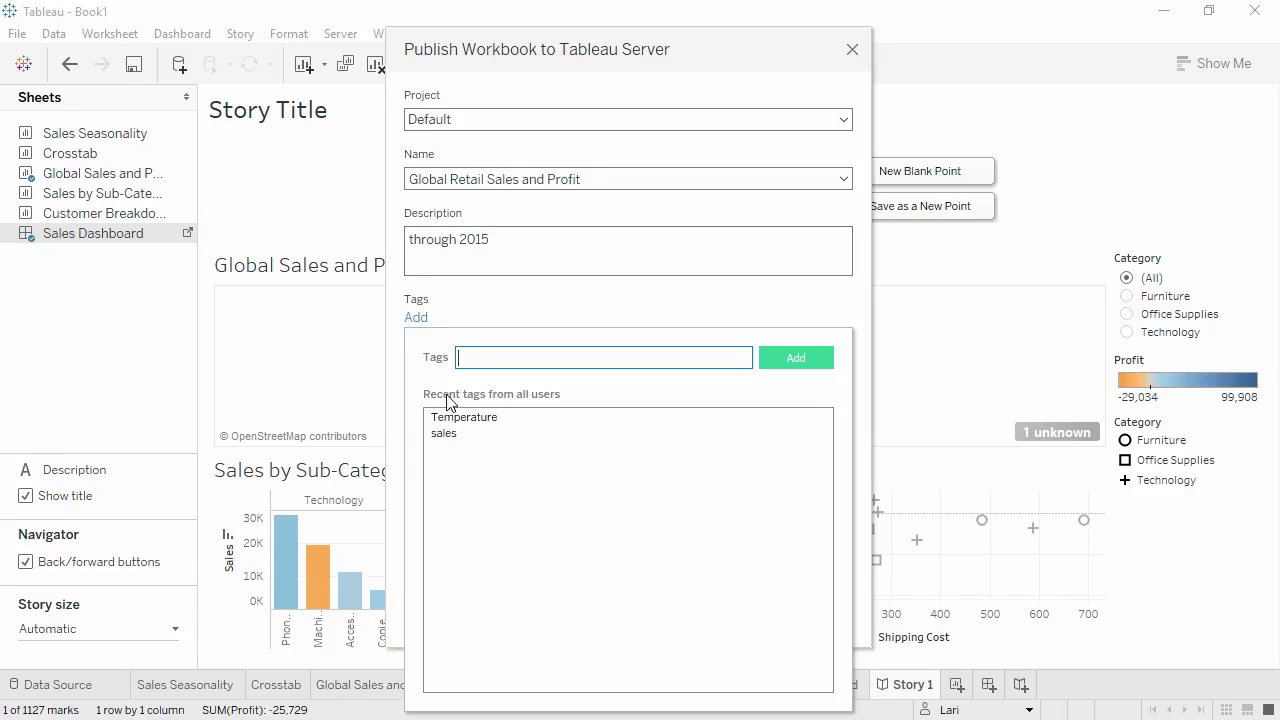
pyautogui.click(443, 433)
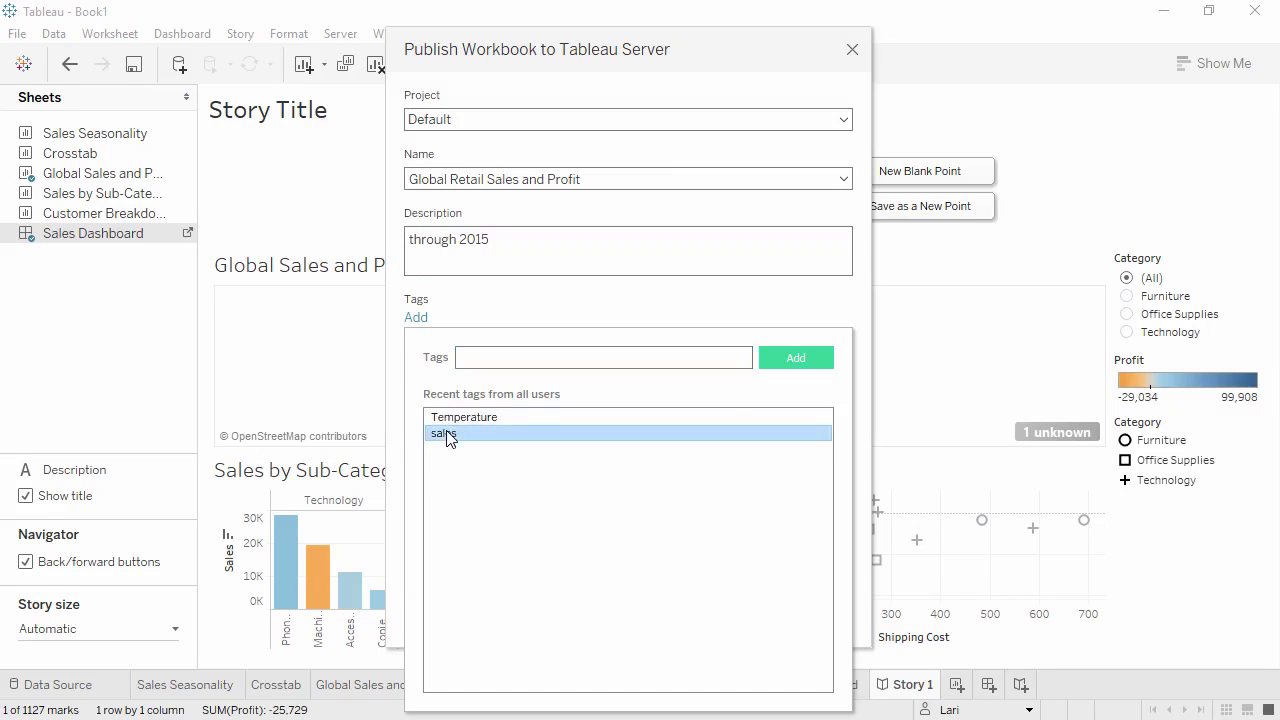
pyautogui.click(530, 309)
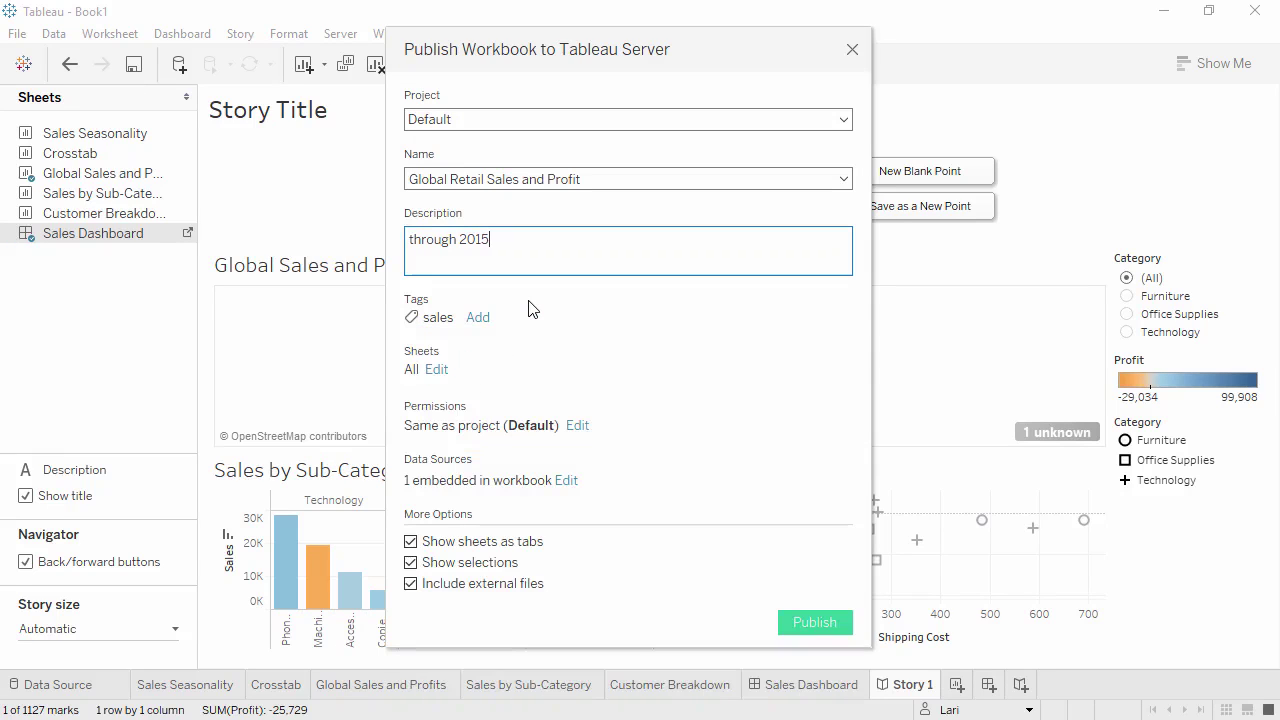
pyautogui.click(411, 563)
pyautogui.click(411, 541)
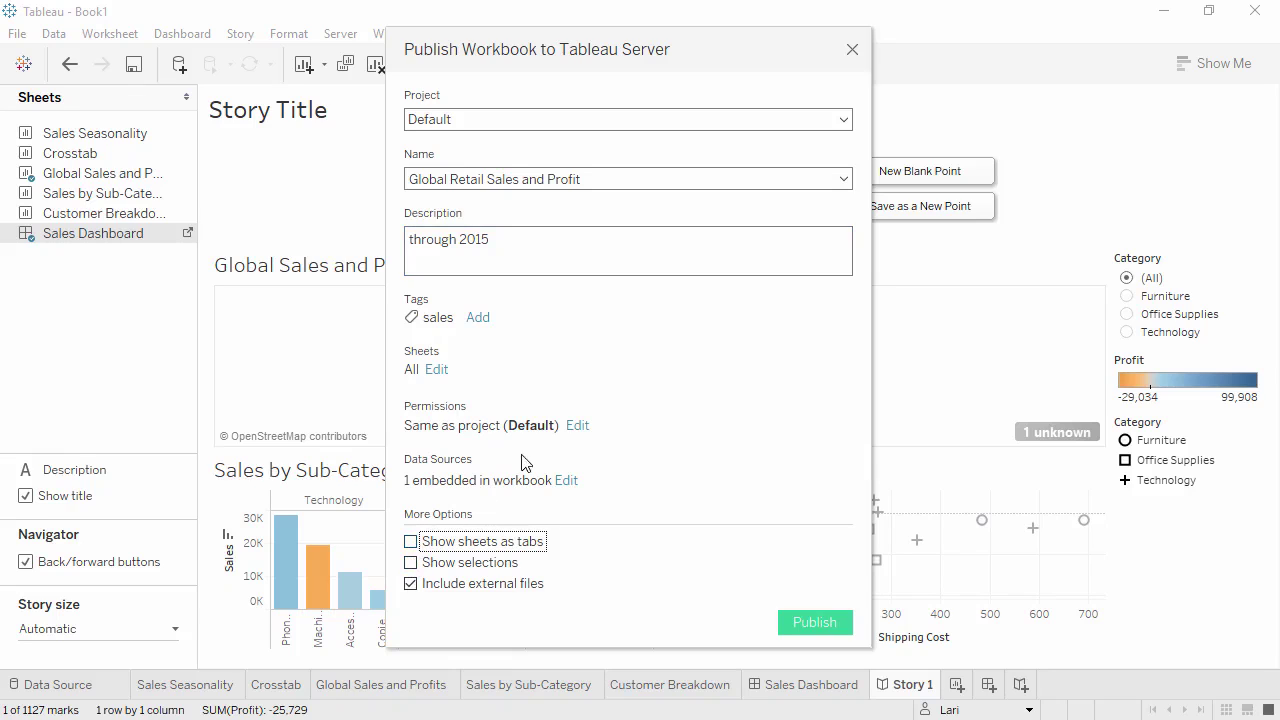
# Step: Review the user and group permissions, publish the workbook to Tableau Server, and dismiss the completion message
pyautogui.click(577, 426)
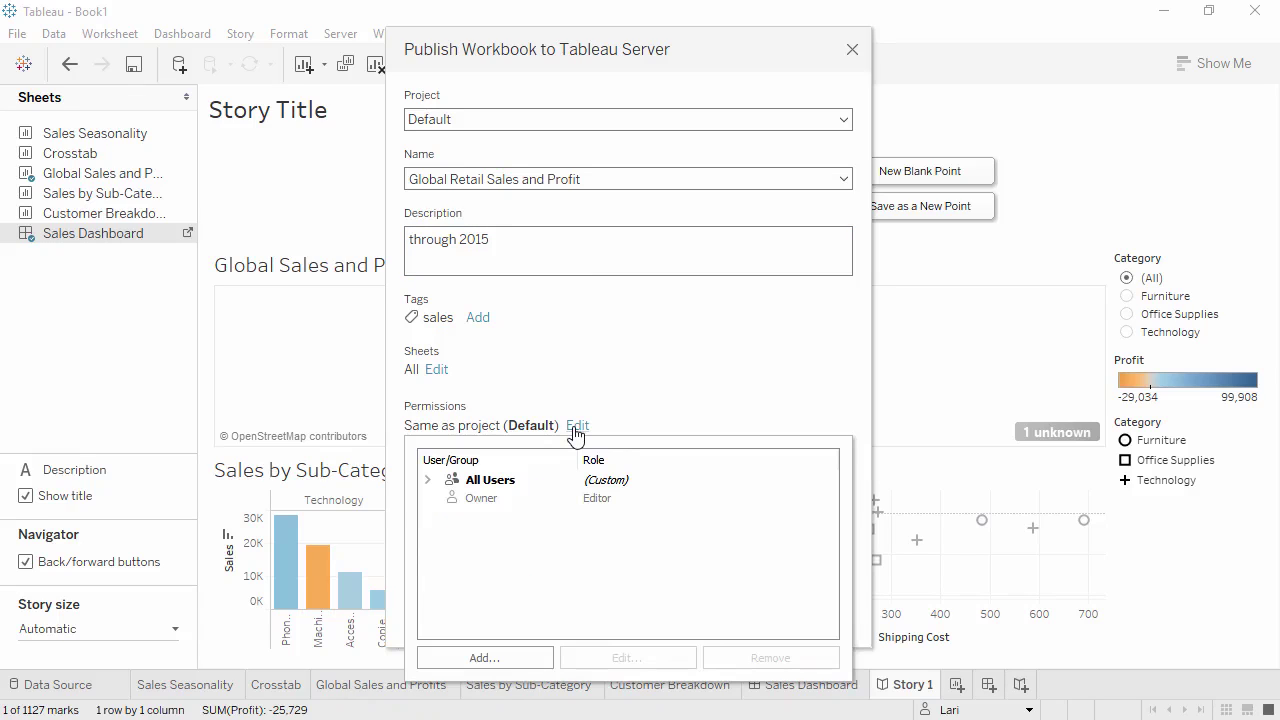
pyautogui.click(630, 410)
pyautogui.click(838, 637)
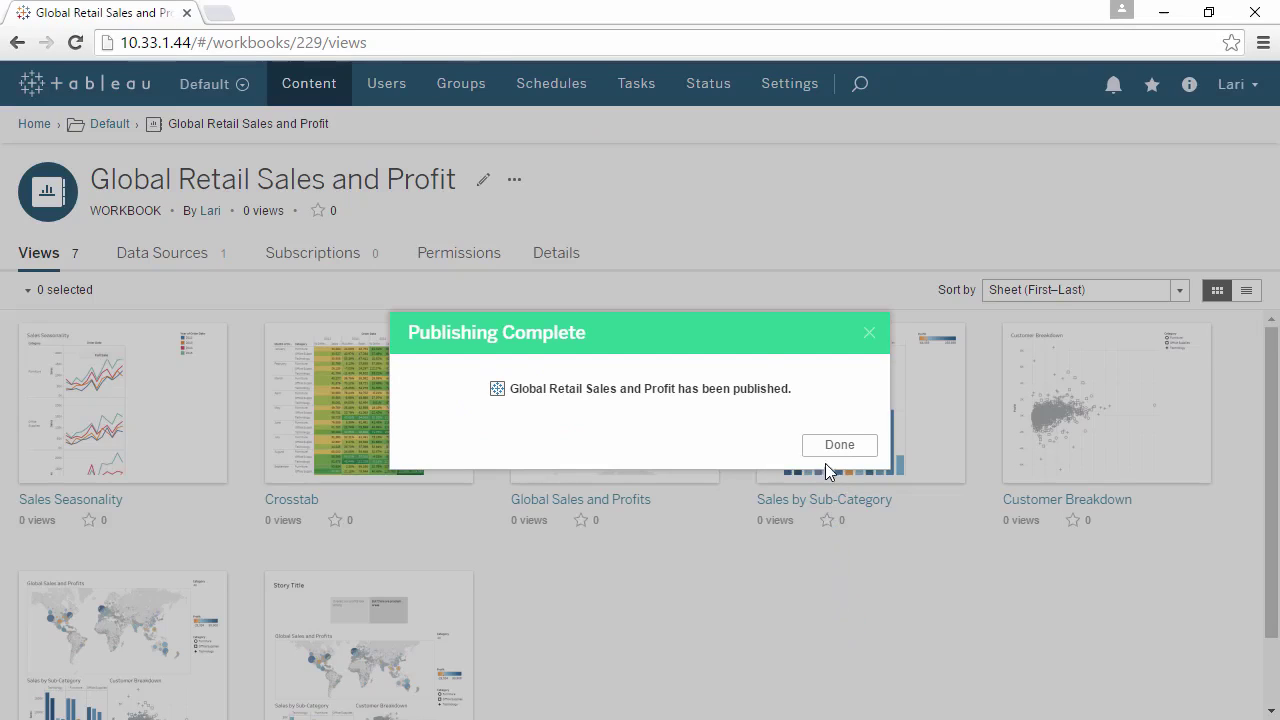
pyautogui.click(829, 447)
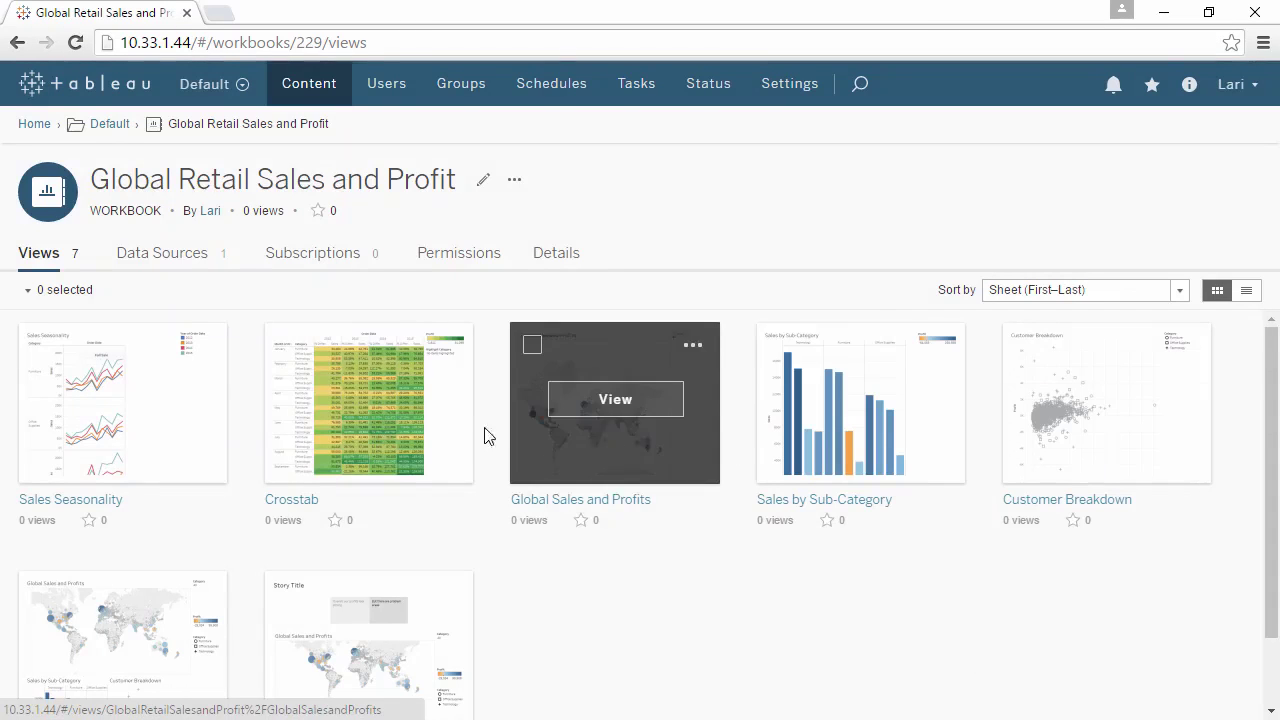
# Step: Open the published Crosstab view and highlight the Technology category
pyautogui.click(403, 426)
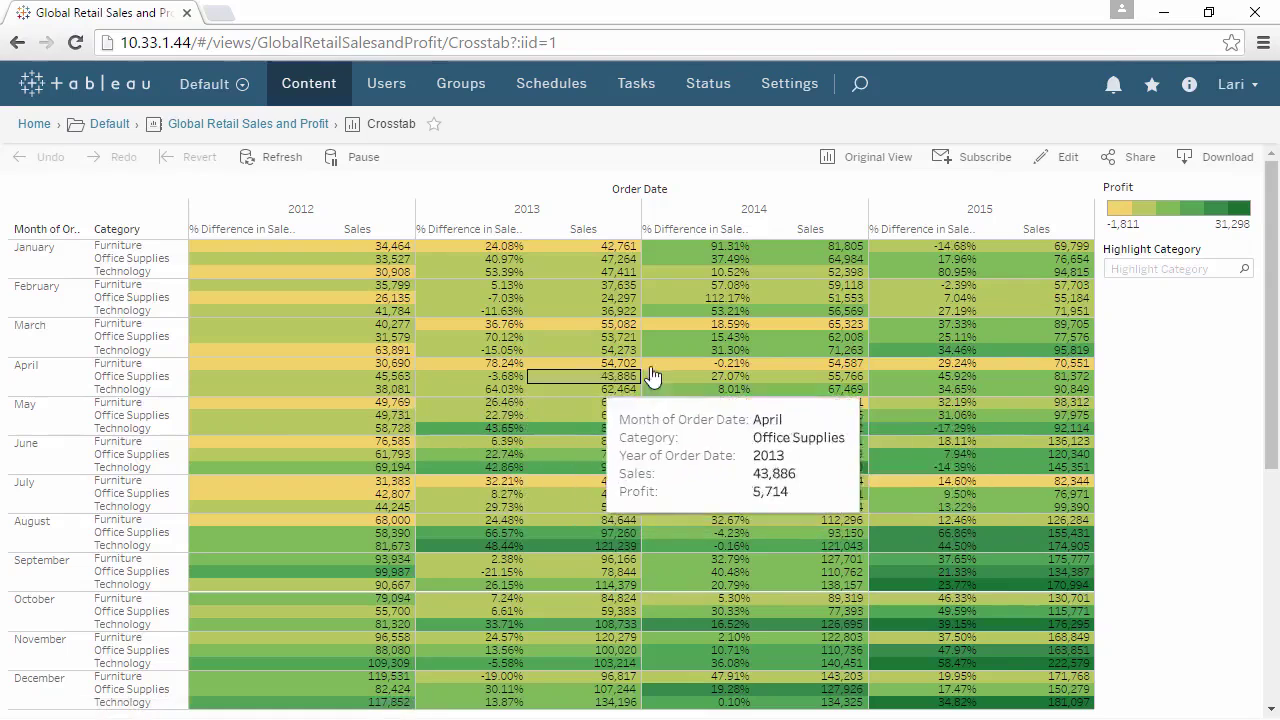
pyautogui.click(1133, 272)
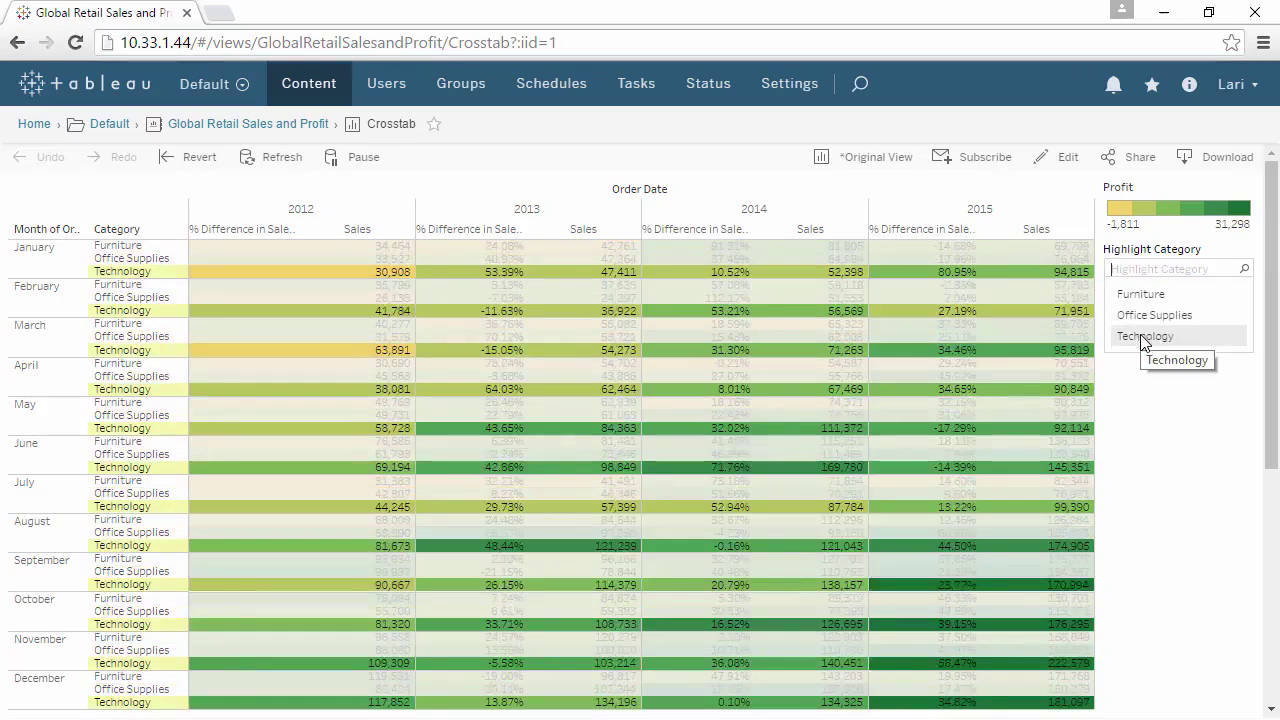
pyautogui.click(1145, 338)
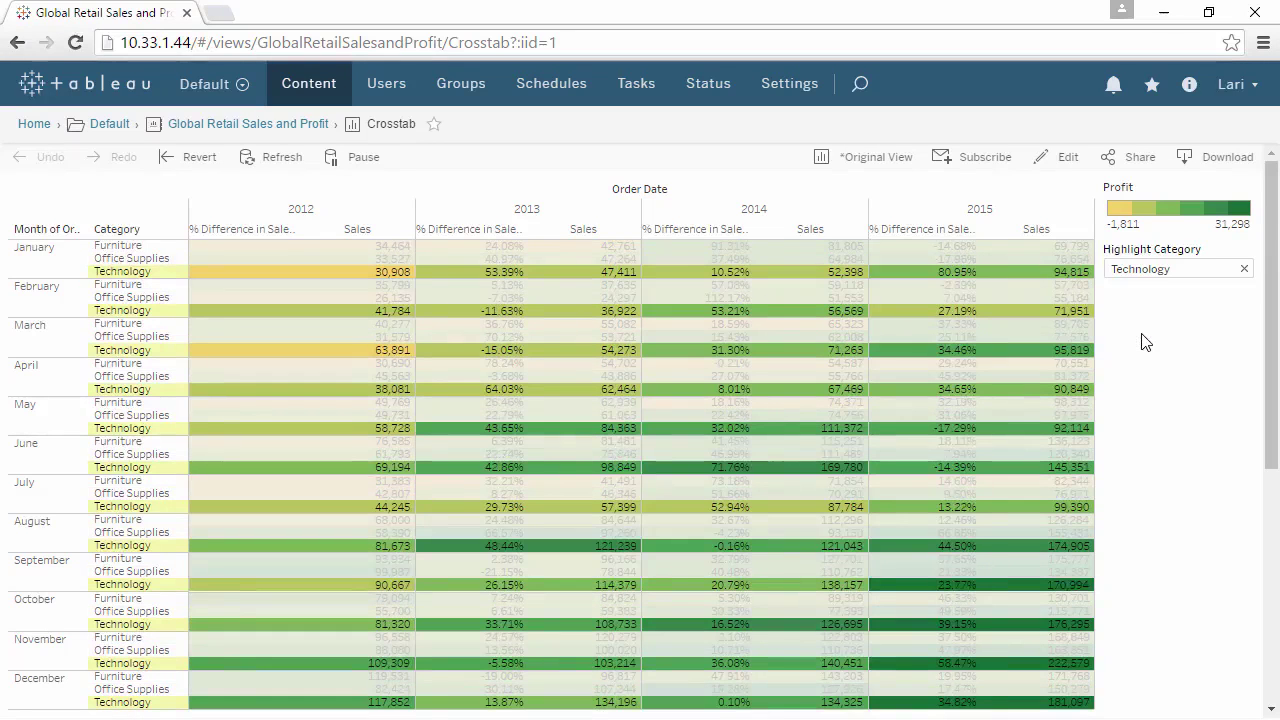
# Step: Look at the Crosstab view's subscription options without subscribing, and mark the view as a favorite
pyautogui.click(985, 160)
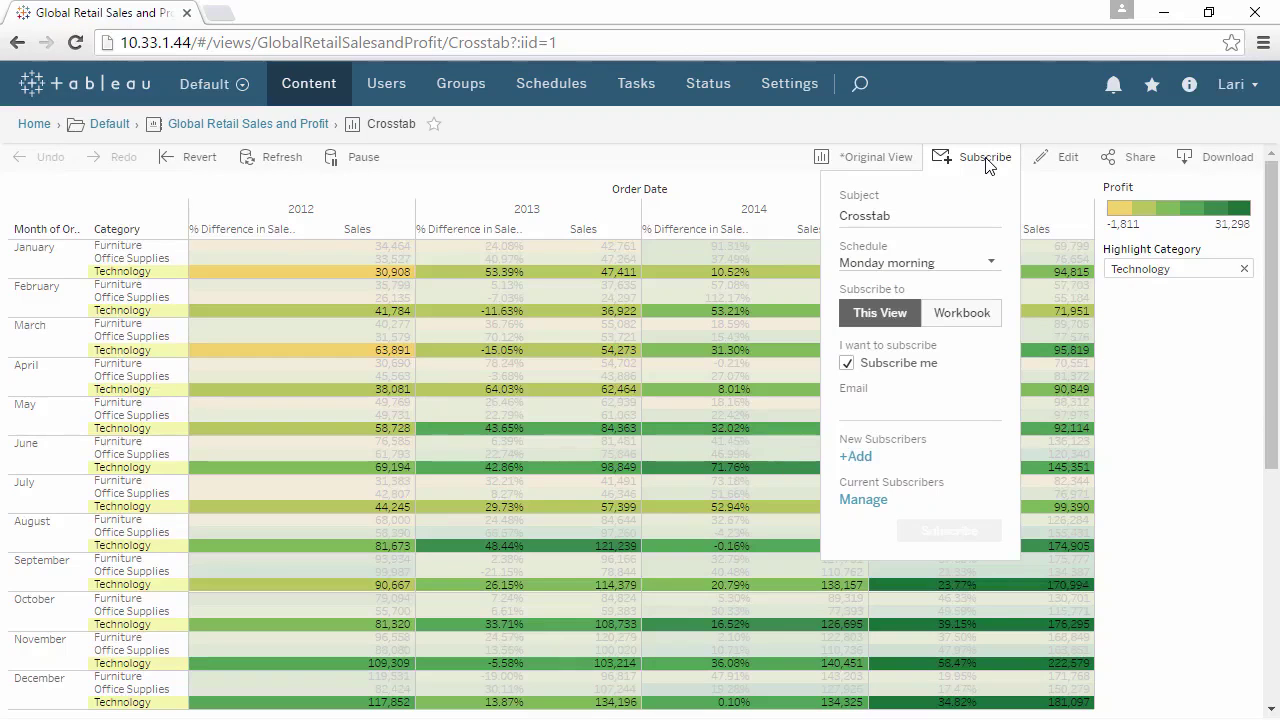
pyautogui.click(985, 160)
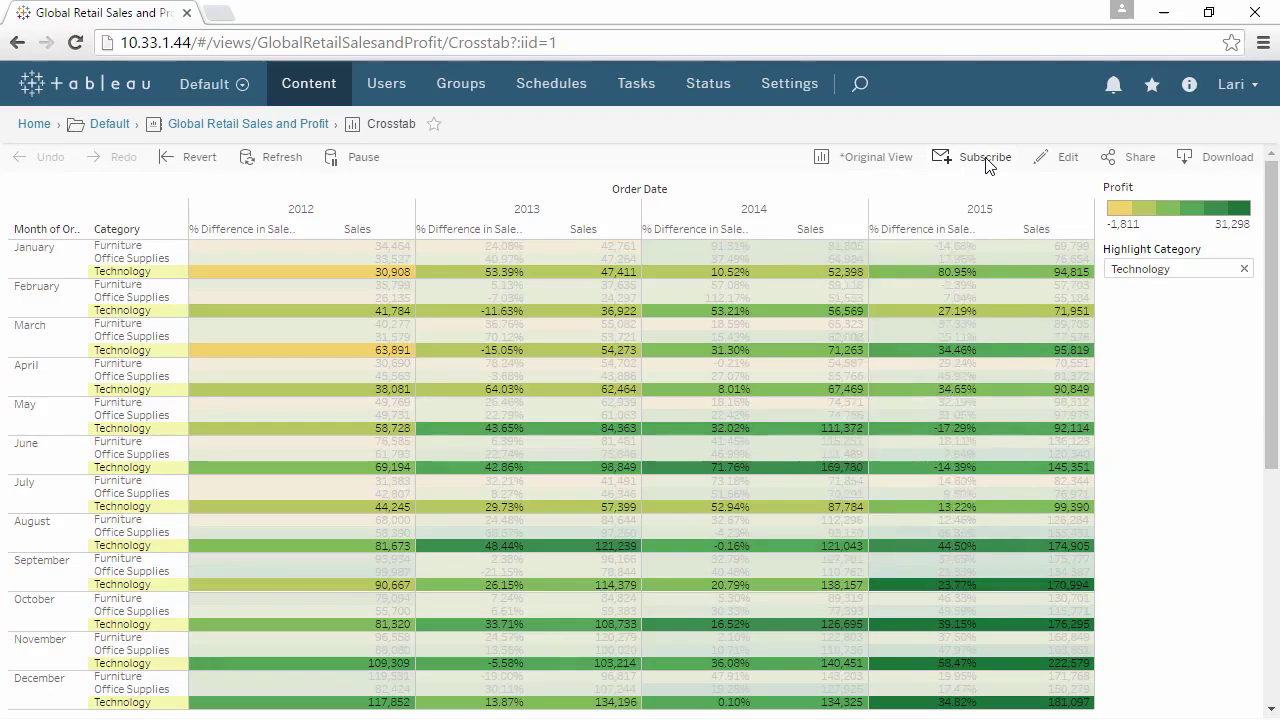
pyautogui.click(437, 126)
# Step: Search the server content for "sales" and close the results
pyautogui.click(868, 87)
pyautogui.write('sales')
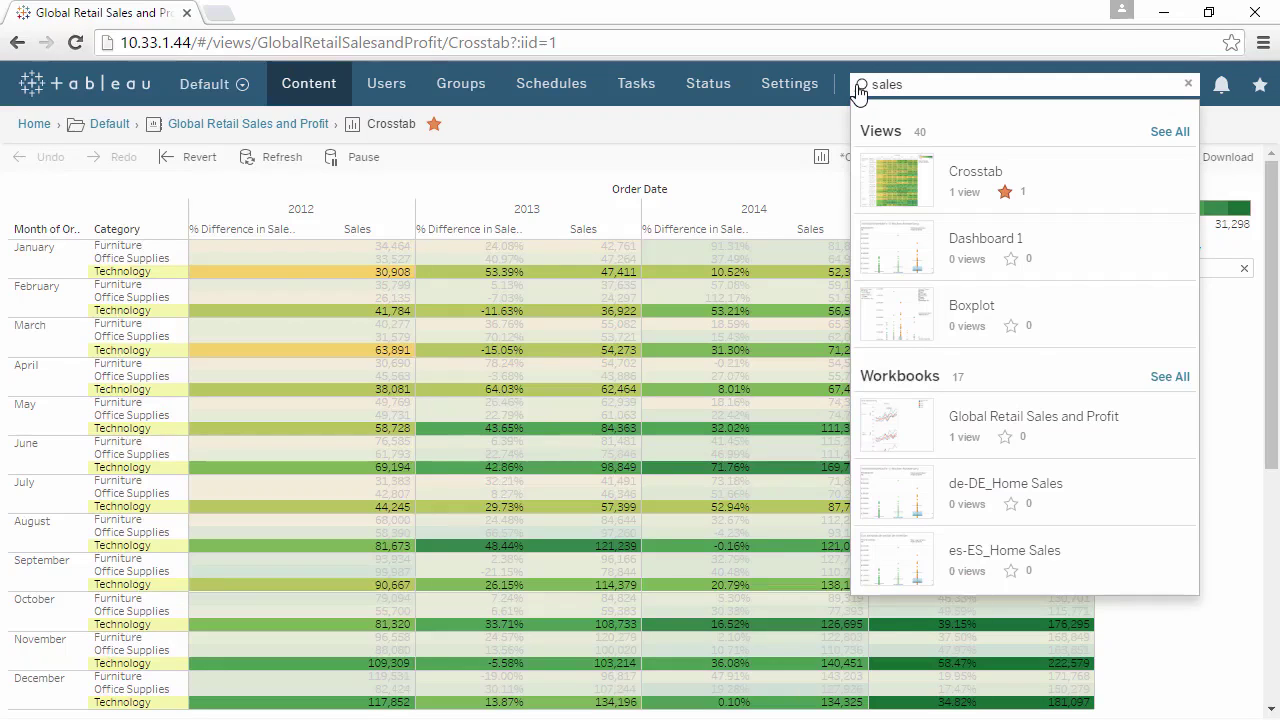
pyautogui.click(810, 130)
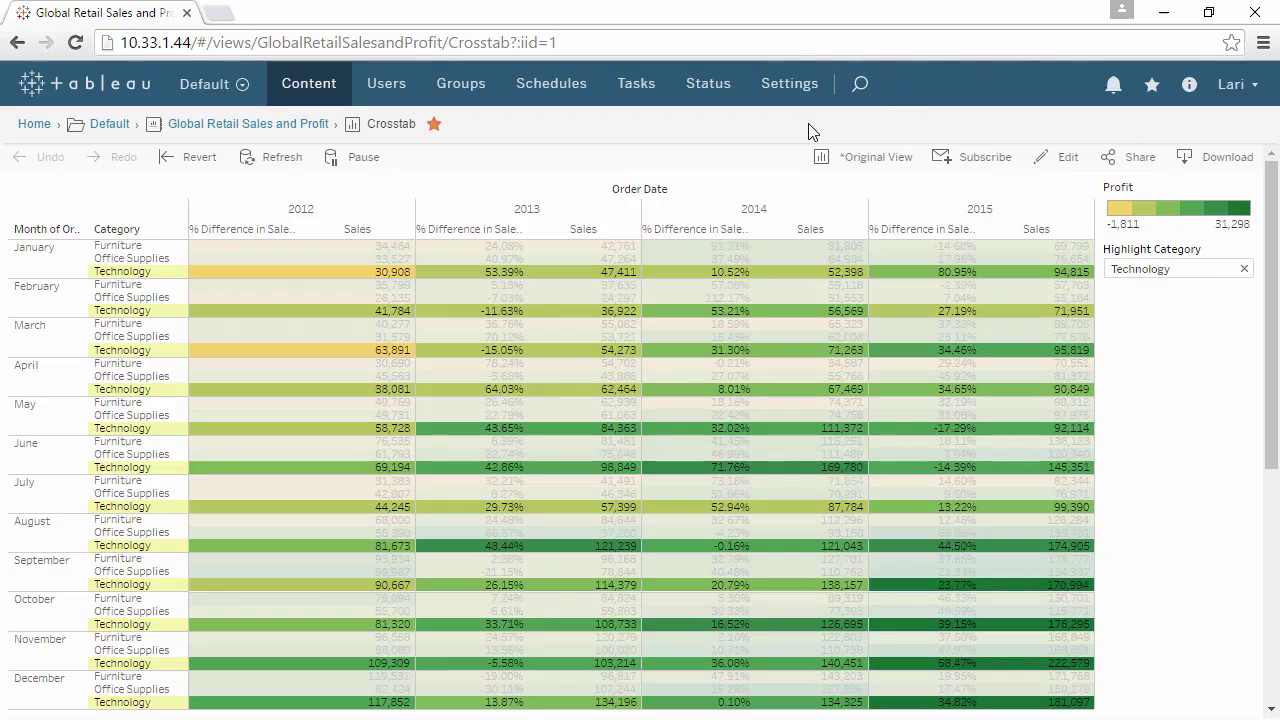